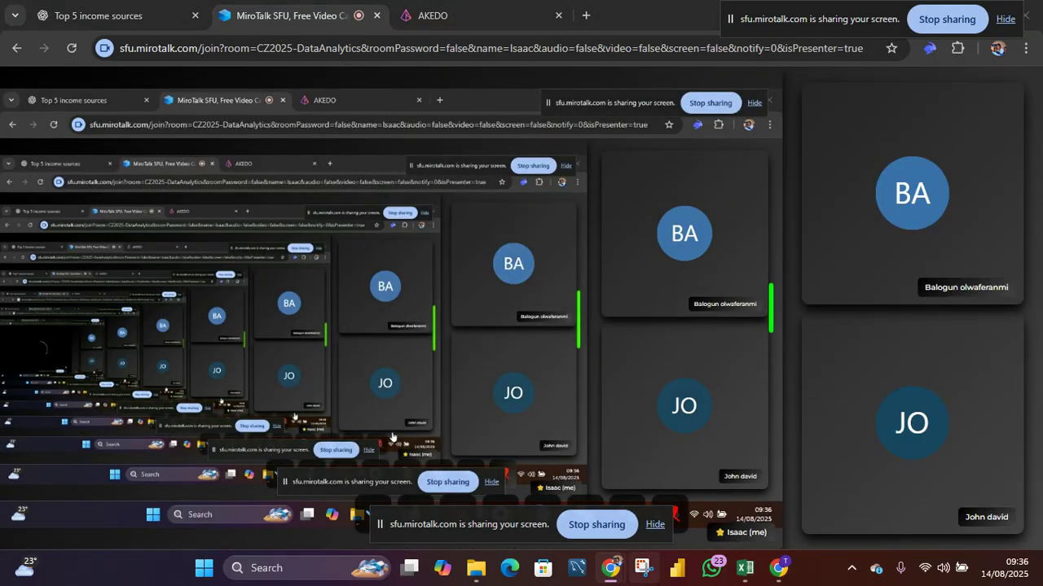
# - Switch to the Book1 workbook and review the SUMMARY - JULY 2025 dashboard with its charts and tables
pyautogui.moveTo(746, 568)
pyautogui.click(825, 489)
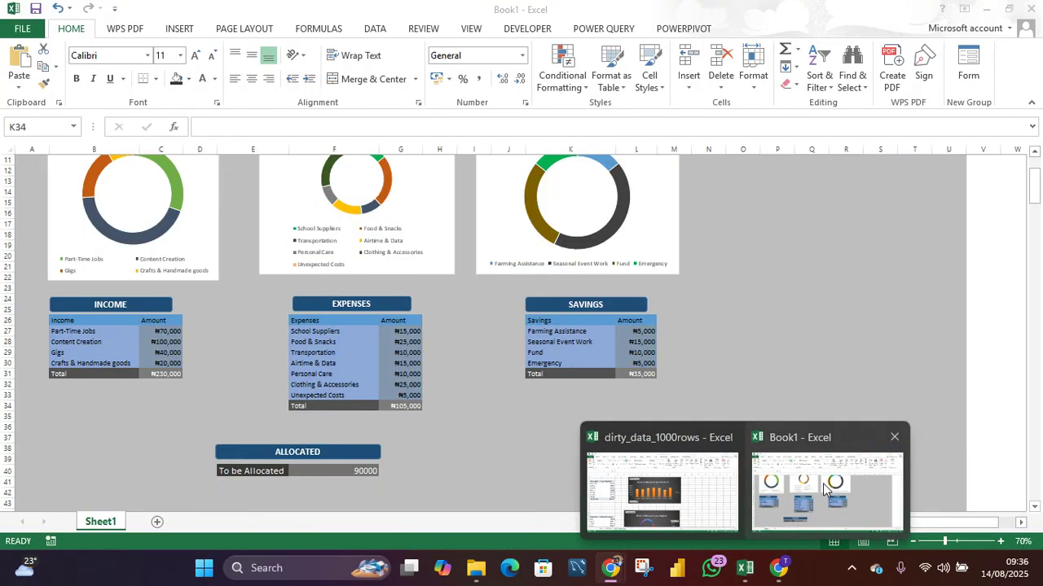
pyautogui.scroll(3, 657, 360)
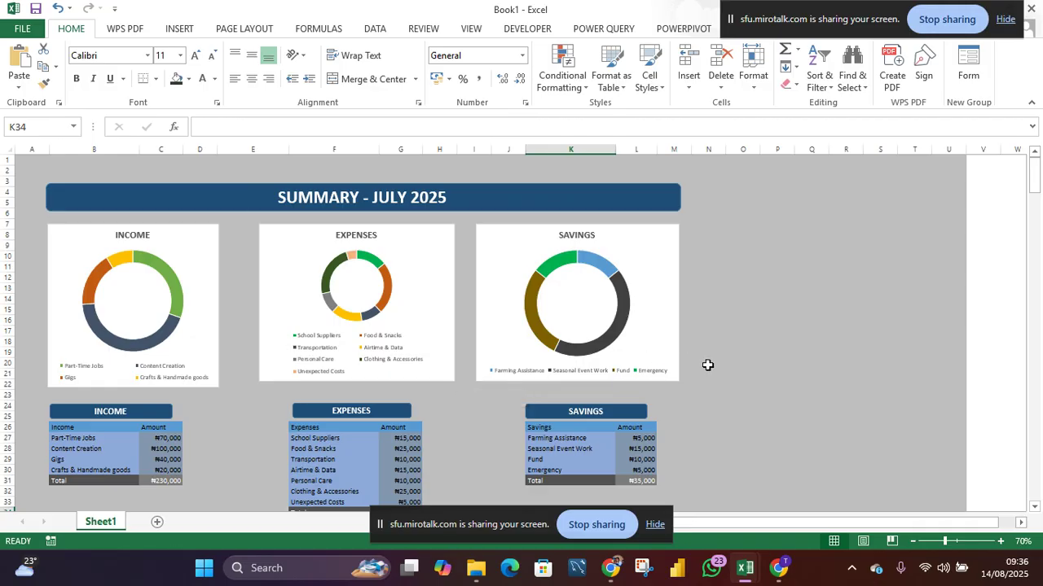
pyautogui.scroll(-2, 707, 365)
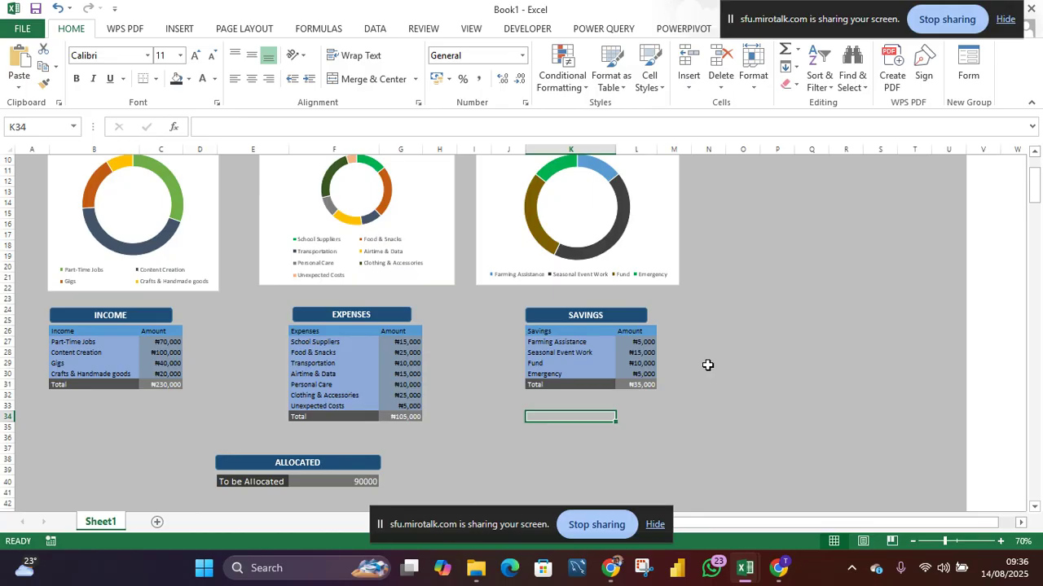
pyautogui.scroll(2, 707, 365)
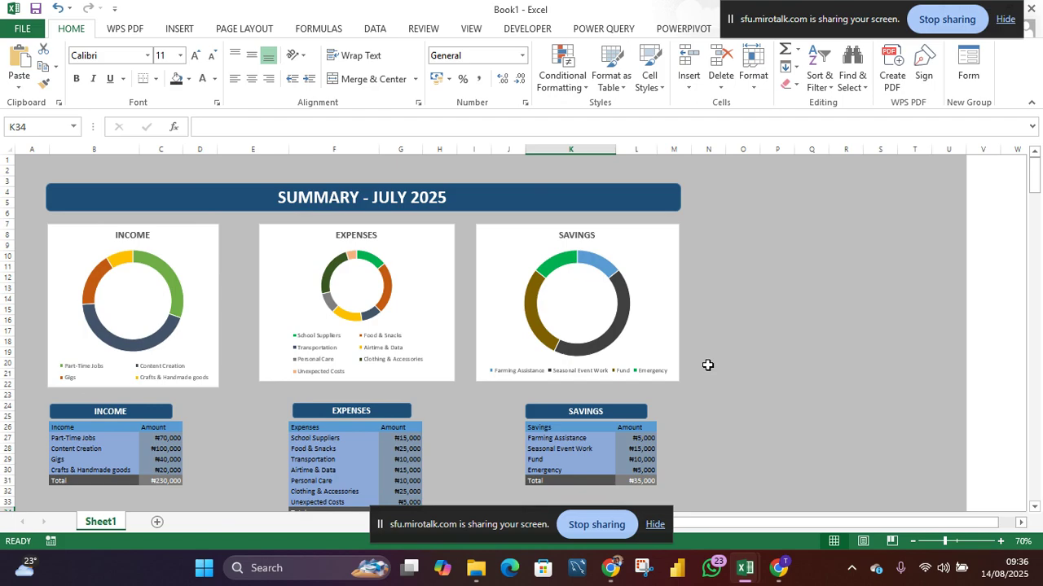
# - Add a new worksheet and turn off its gridlines
pyautogui.click(159, 525)
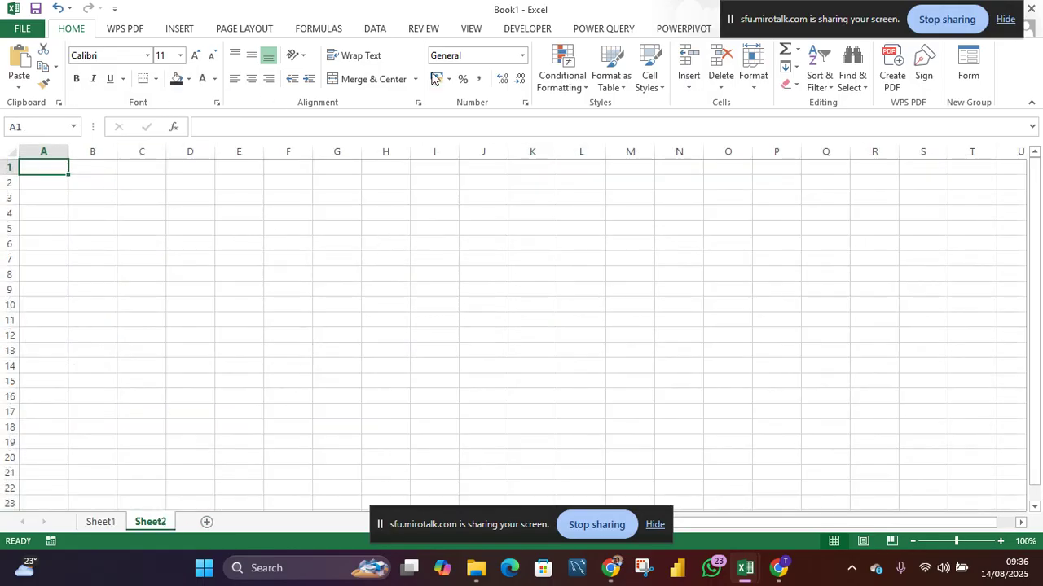
pyautogui.click(470, 29)
pyautogui.click(167, 79)
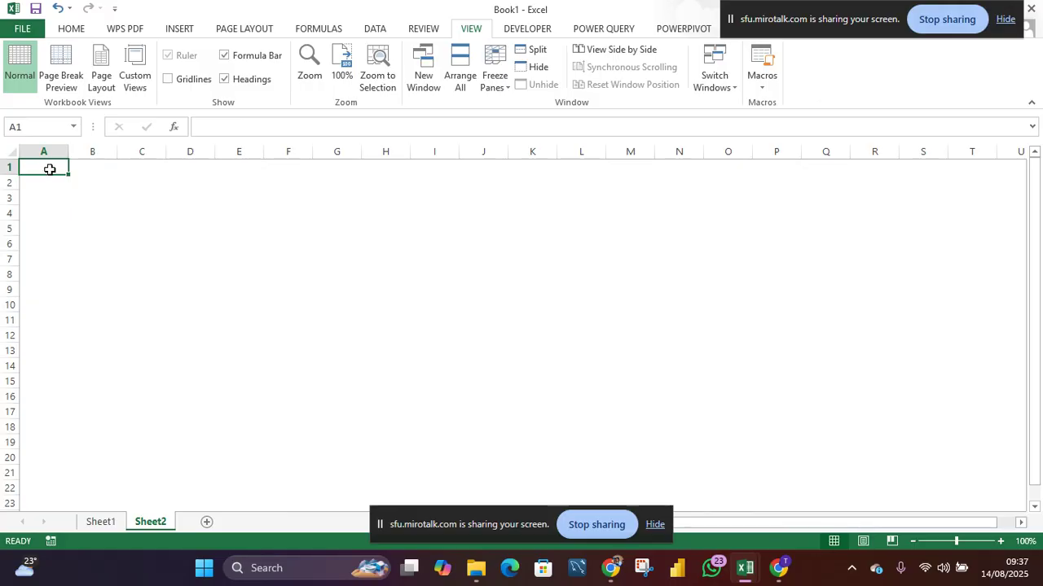
# - Select cells A1 through R356 and fill them with Blue, Accent 5, Lighter 40%
pyautogui.moveTo(50, 168); pyautogui.dragTo(705, 440)
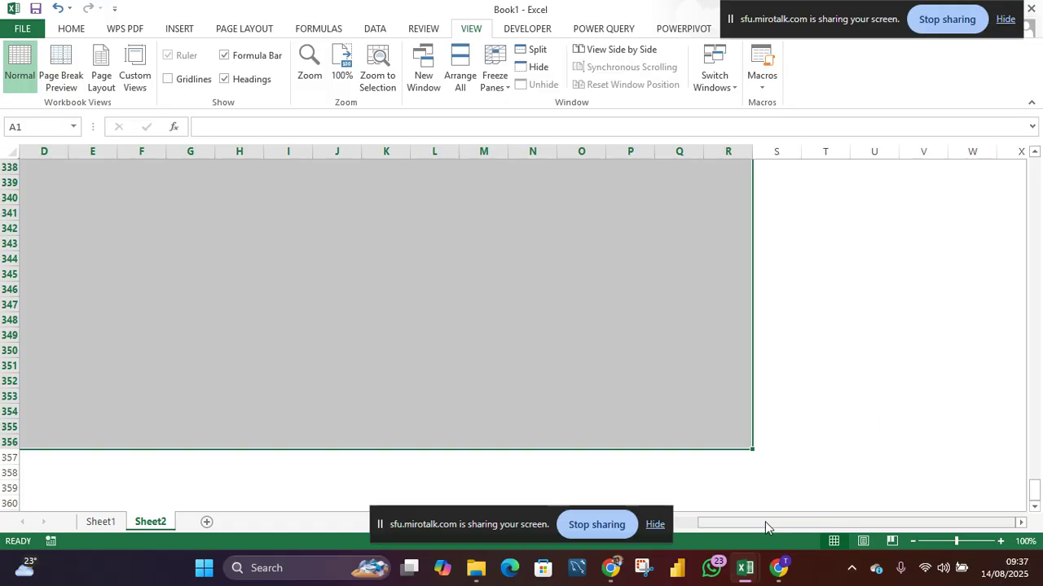
pyautogui.moveTo(765, 526); pyautogui.dragTo(705, 527)
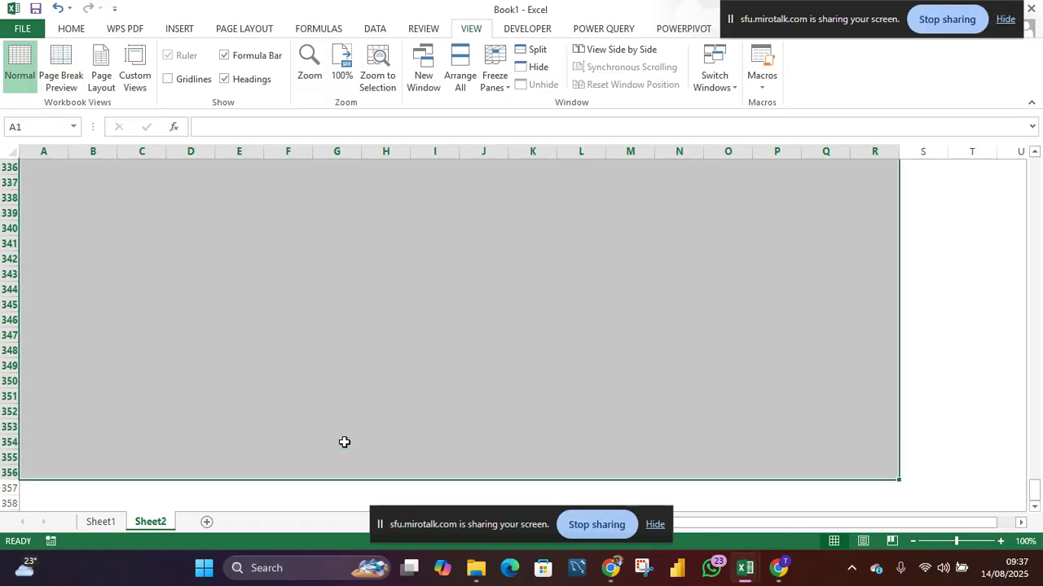
pyautogui.scroll(5, 328, 273)
pyautogui.scroll(20, 327, 273)
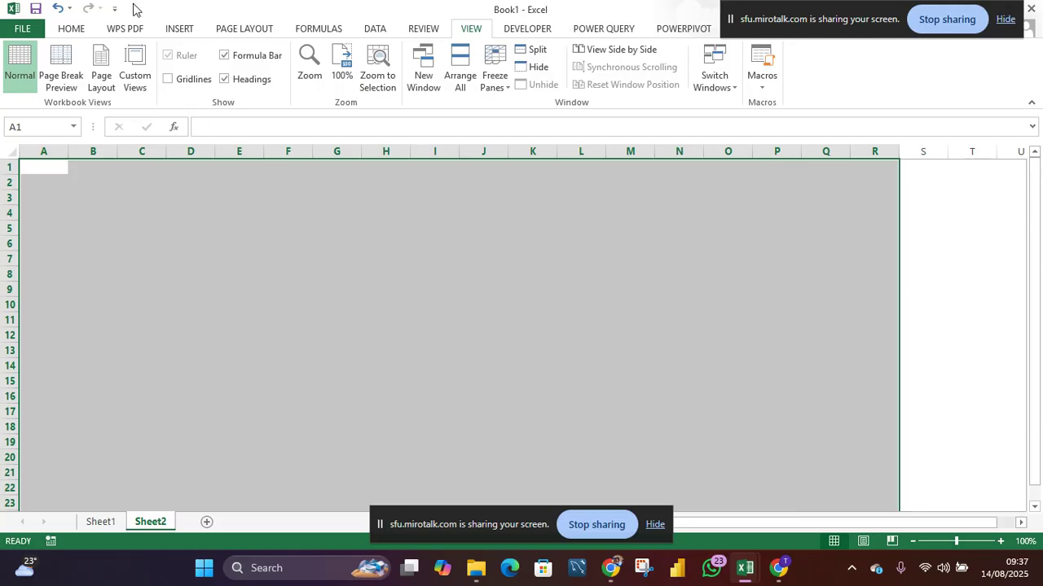
pyautogui.click(71, 29)
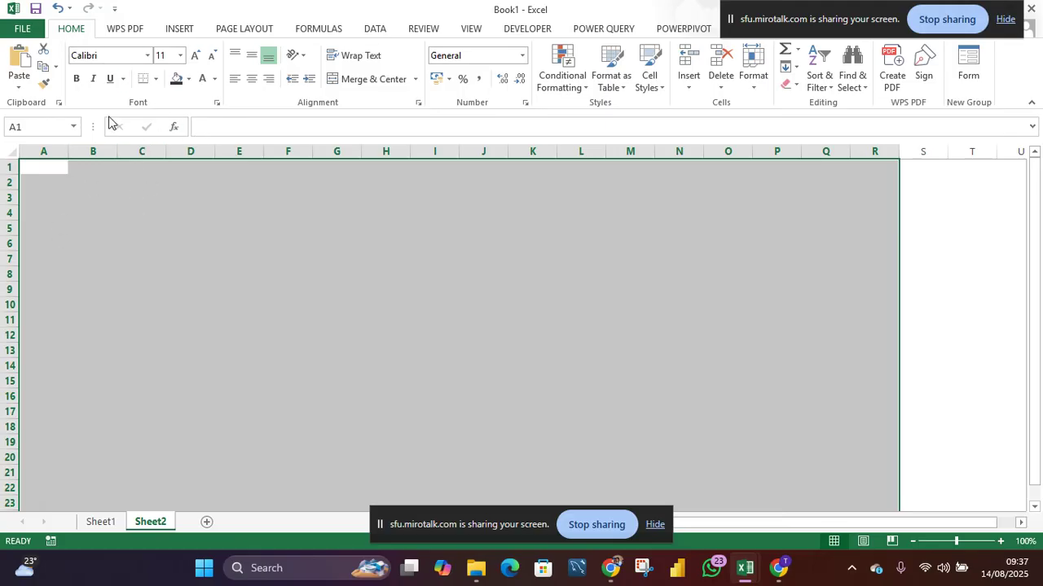
pyautogui.click(188, 79)
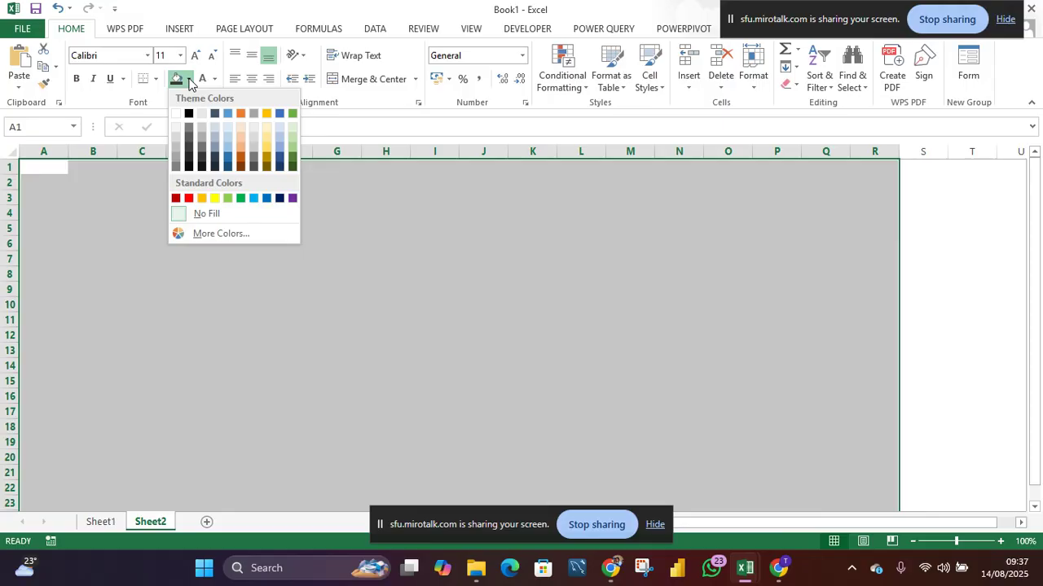
pyautogui.click(279, 148)
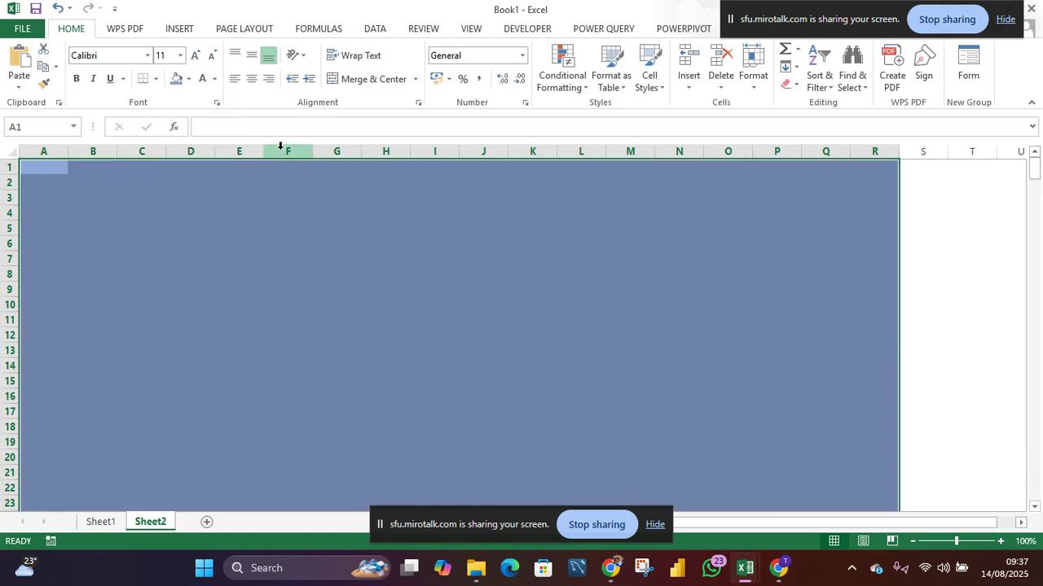
# - Try gold, gray and blue-gray fills on the selected range, settling on a medium gray fill
pyautogui.click(188, 81)
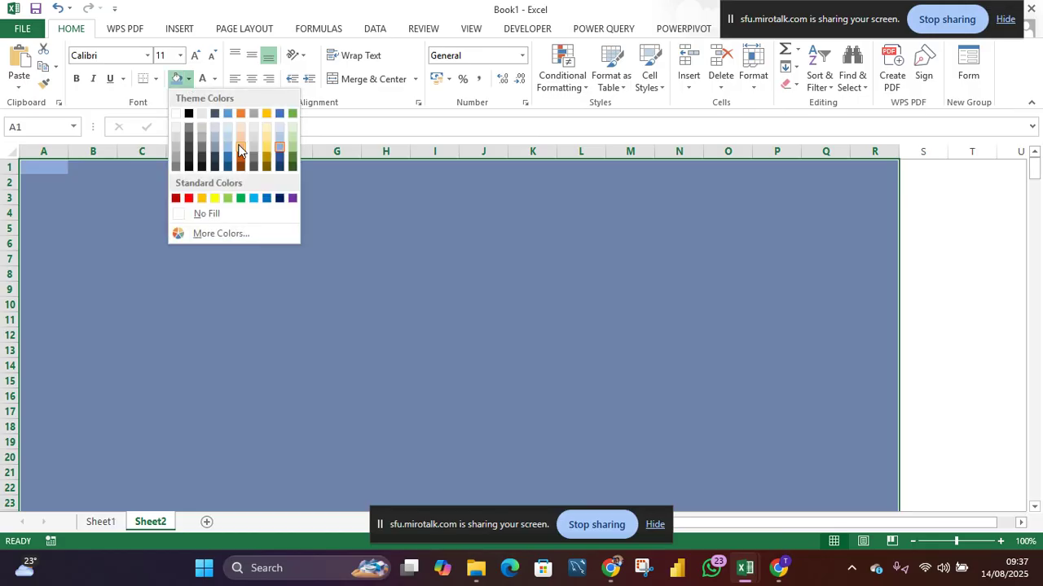
pyautogui.click(264, 150)
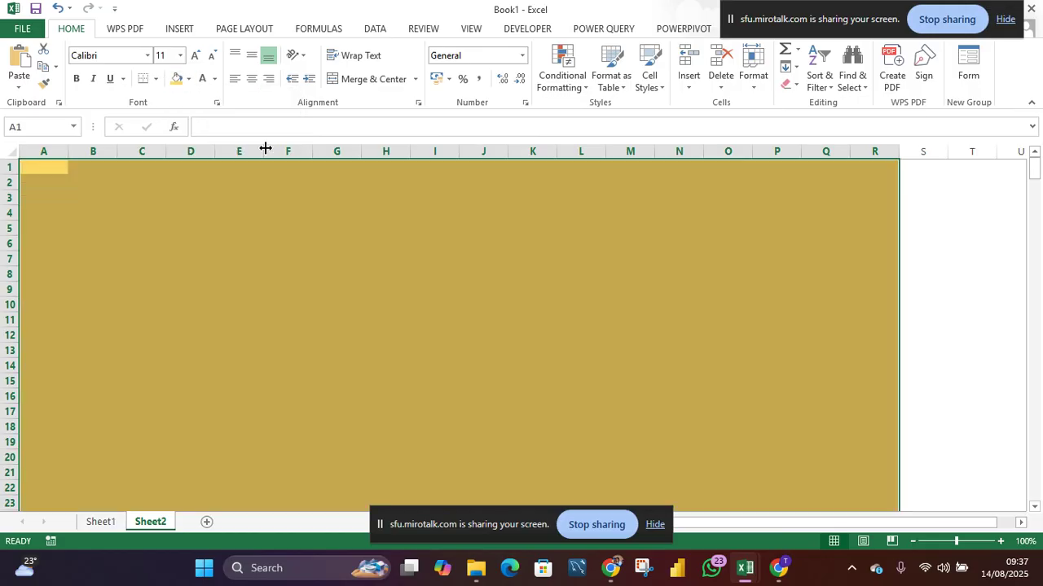
pyautogui.click(189, 81)
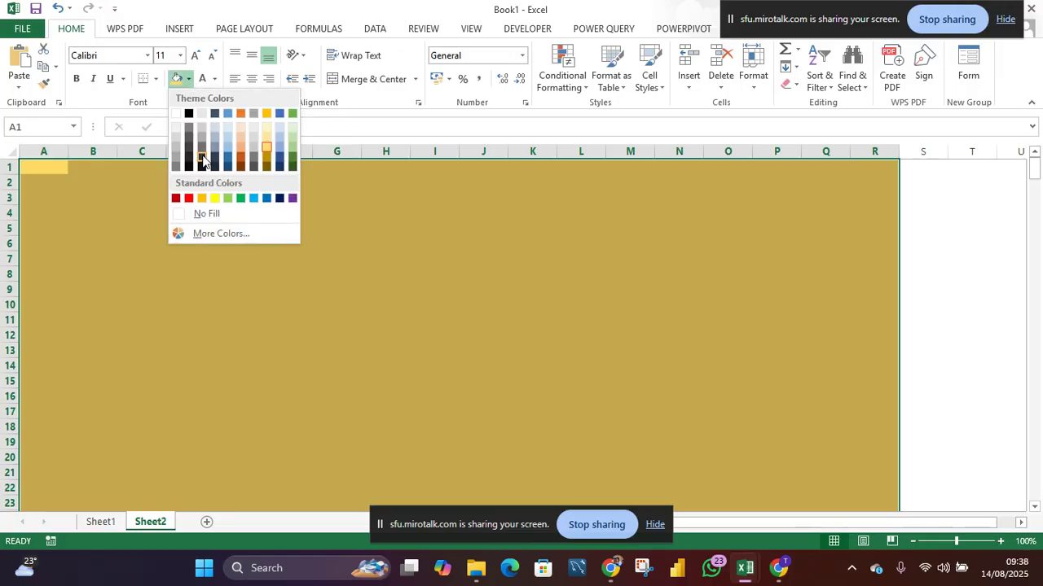
pyautogui.click(175, 162)
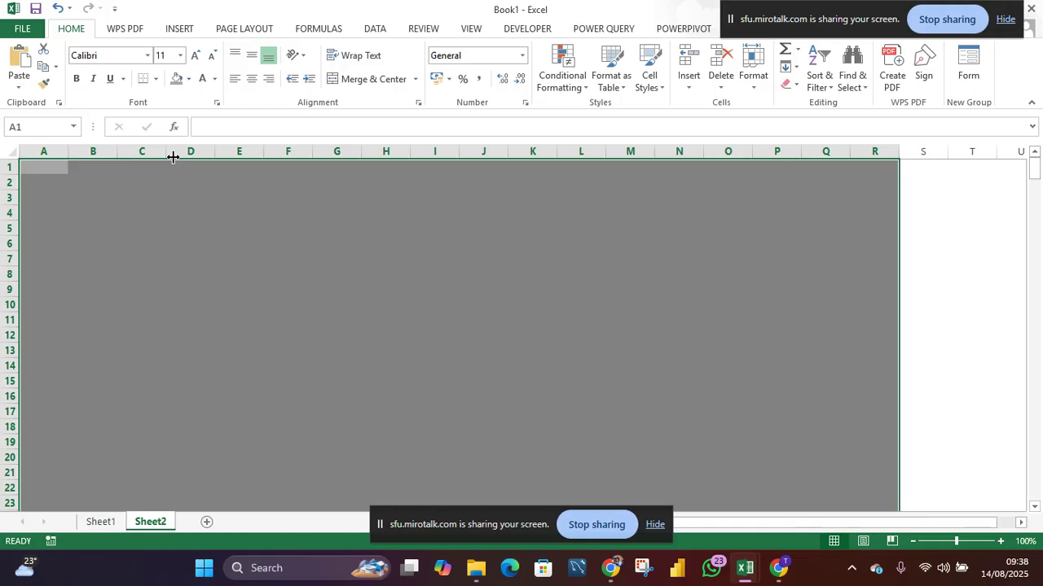
pyautogui.click(188, 80)
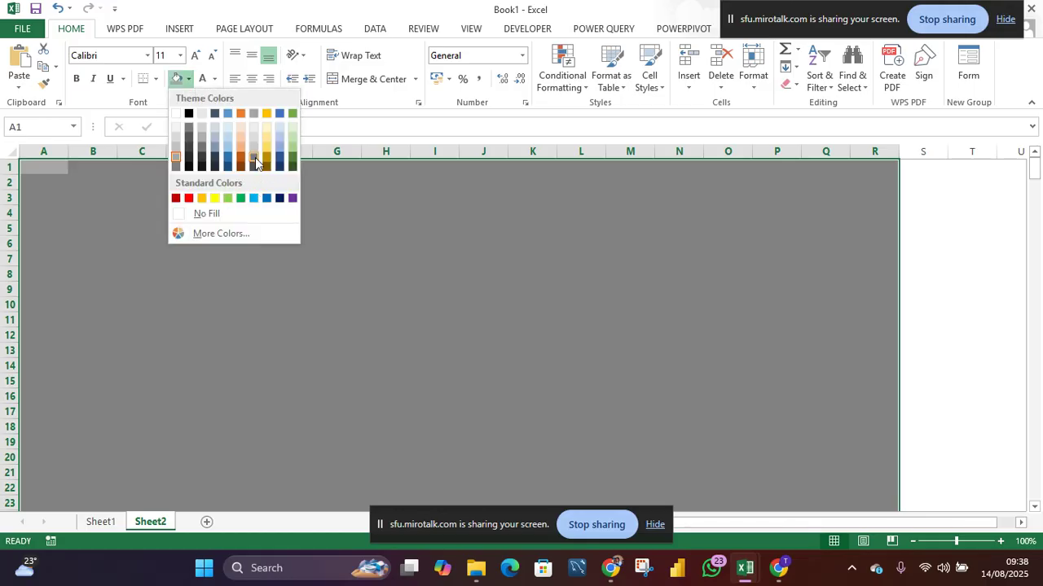
pyautogui.click(227, 144)
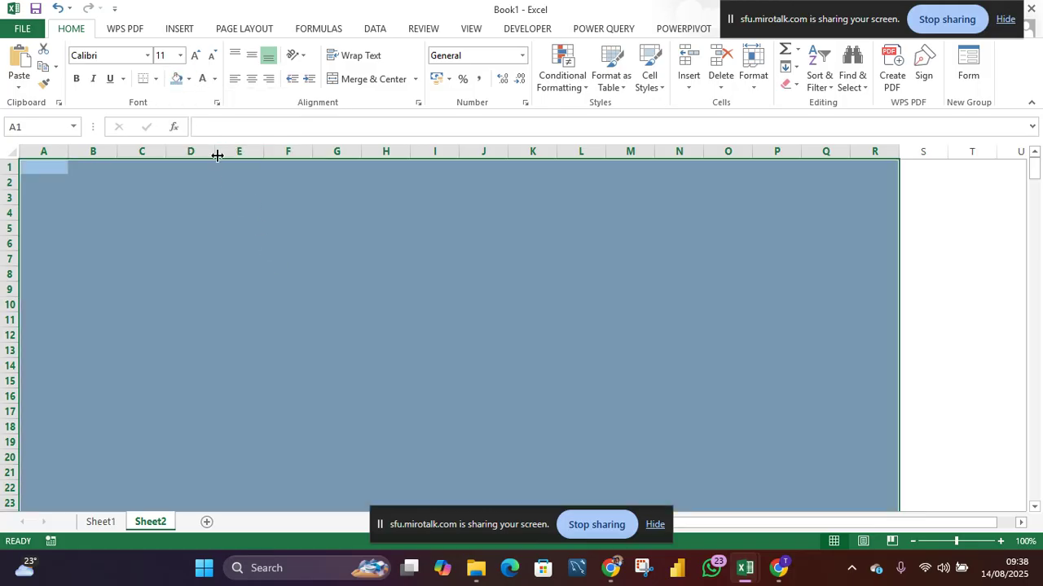
pyautogui.click(190, 81)
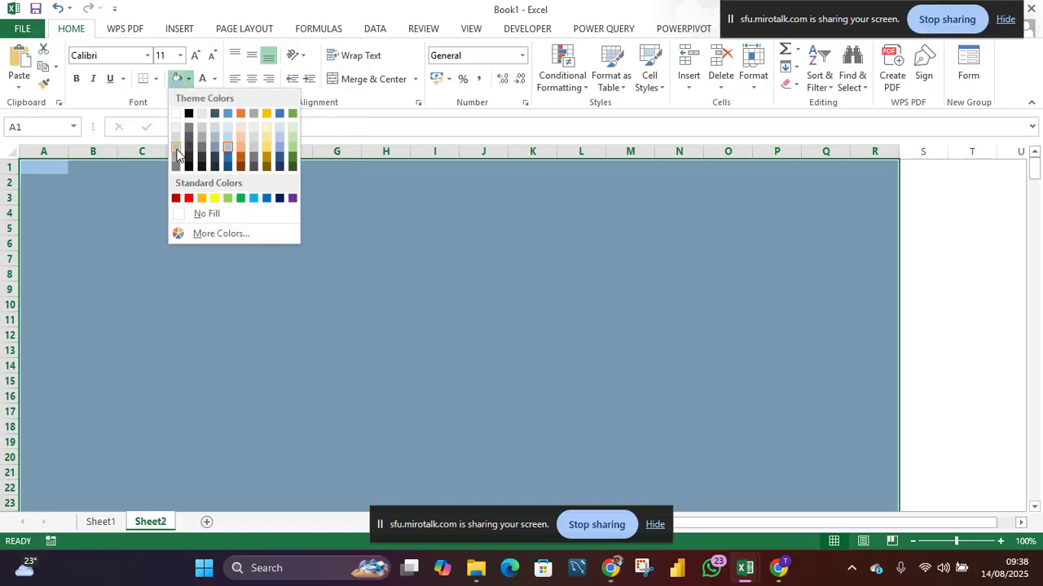
pyautogui.click(177, 160)
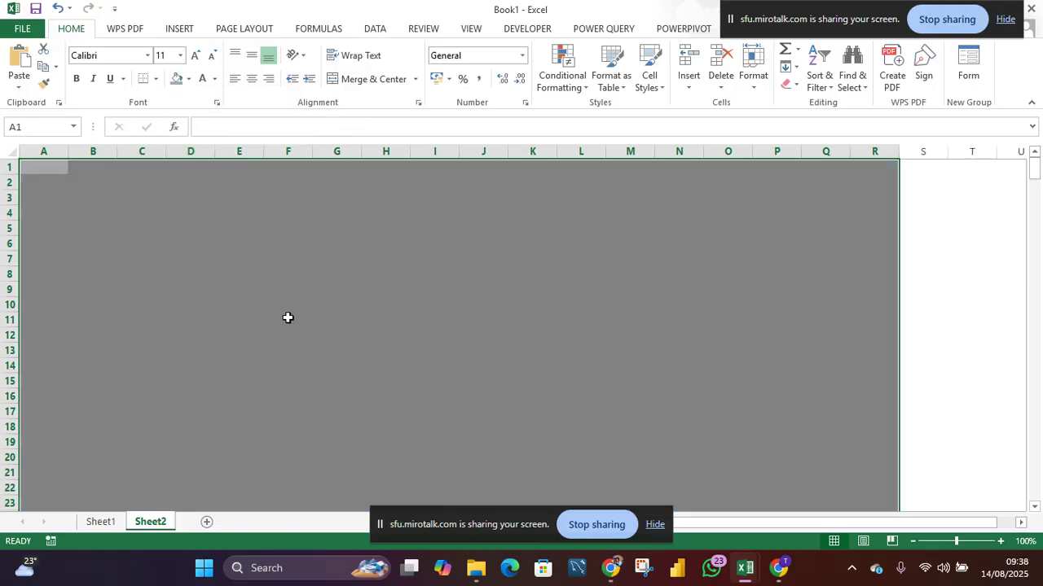
# - Enter the headers Income in B18 and Amount in C18
pyautogui.scroll(-2, 207, 376)
pyautogui.scroll(-1, 207, 376)
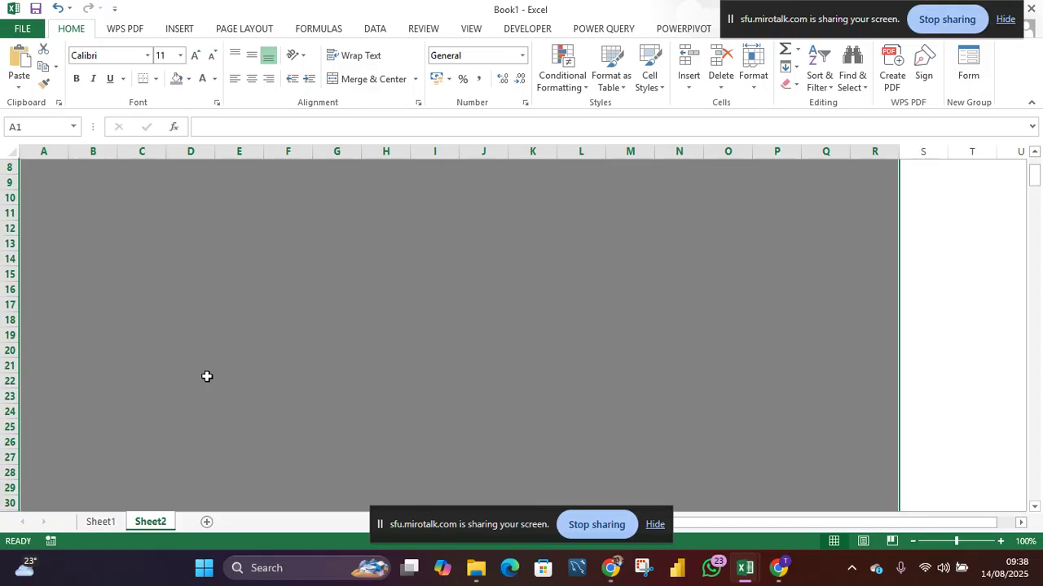
pyautogui.scroll(-1, 207, 377)
pyautogui.scroll(3, 207, 376)
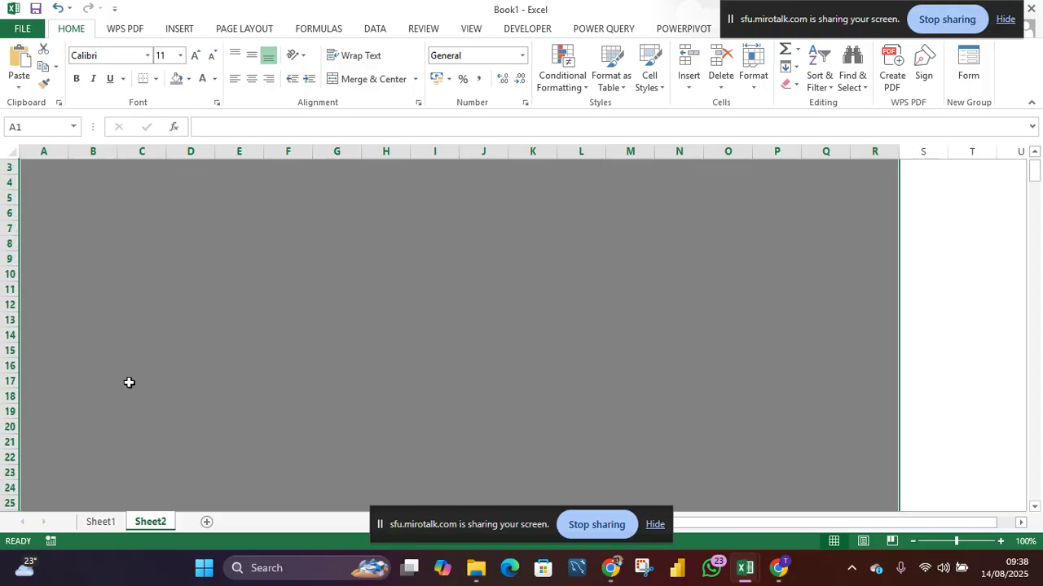
pyautogui.click(56, 367)
pyautogui.scroll(1, 168, 402)
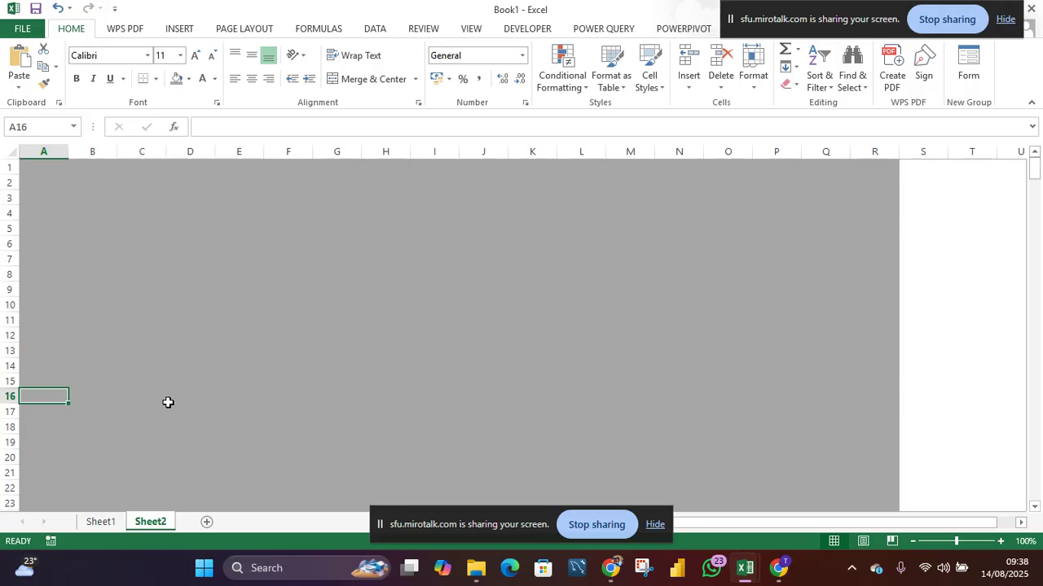
pyautogui.click(75, 430)
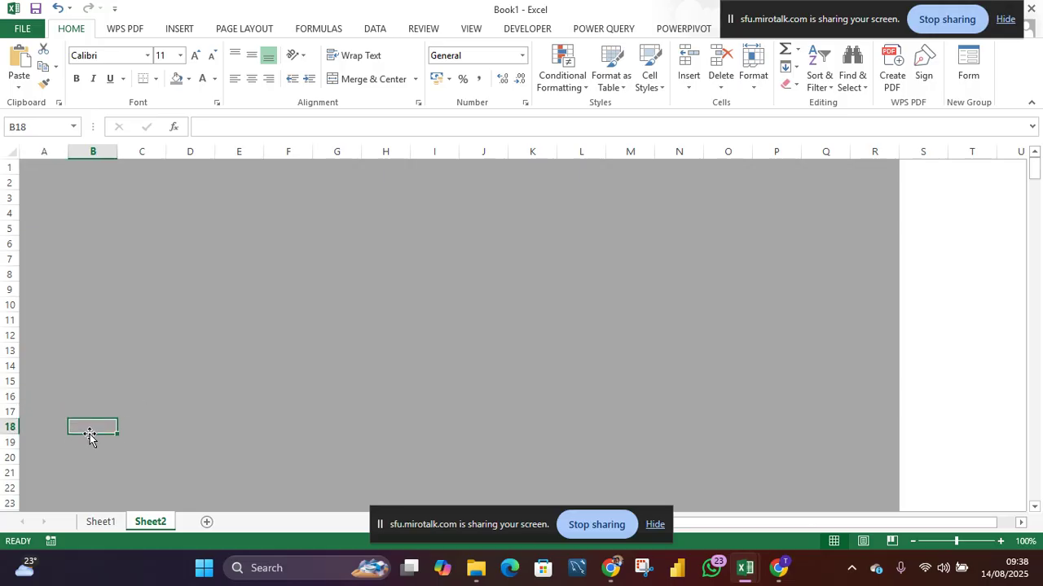
pyautogui.write('Income')
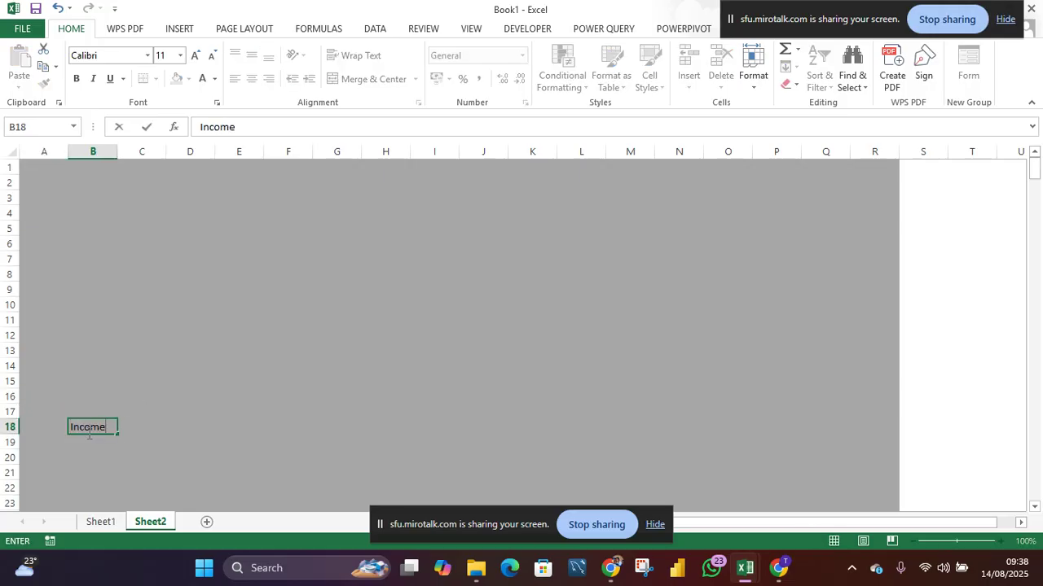
pyautogui.press('Tab')
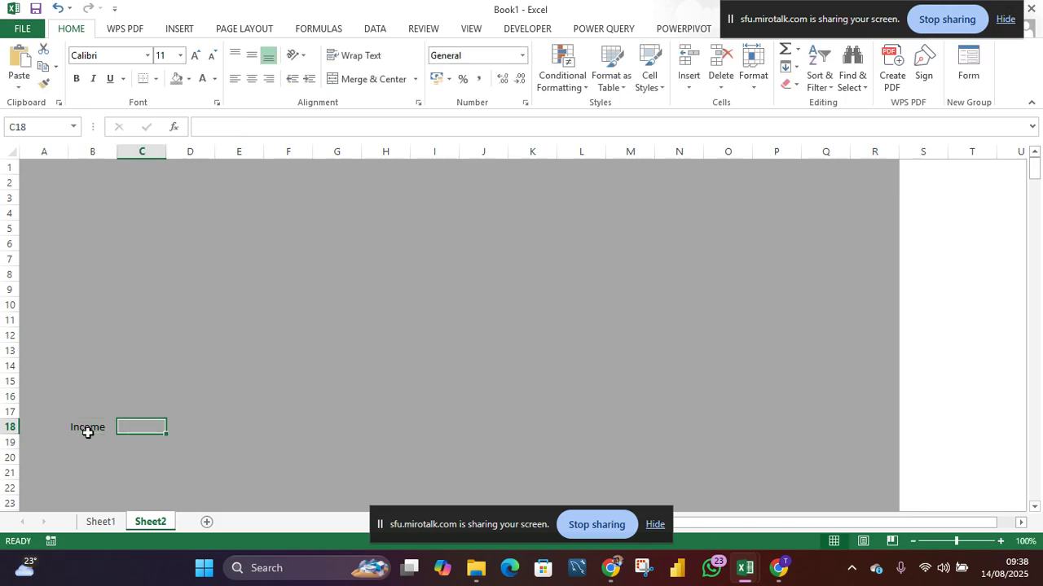
pyautogui.write('Amount')
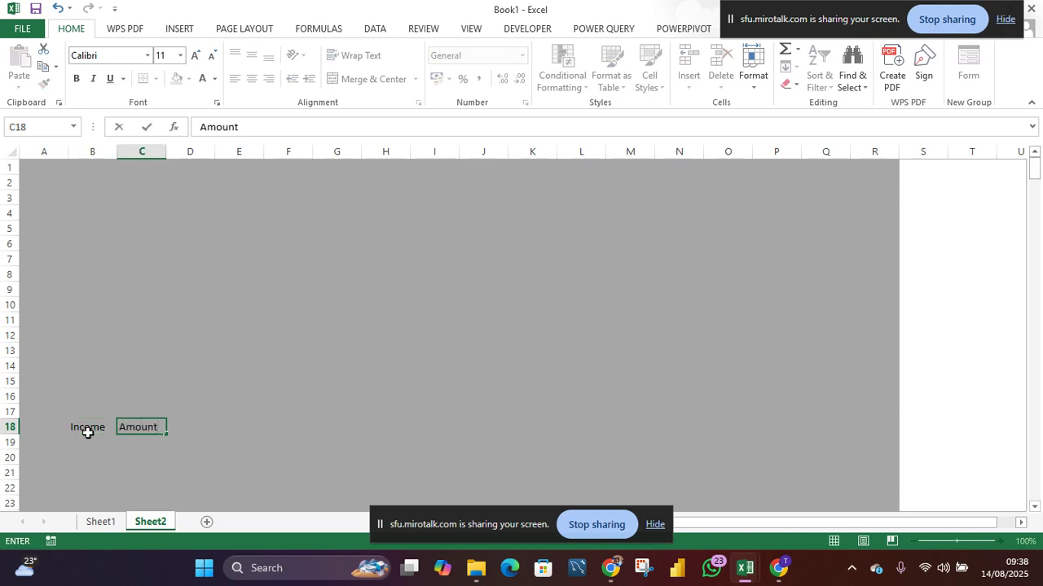
pyautogui.press('Return')
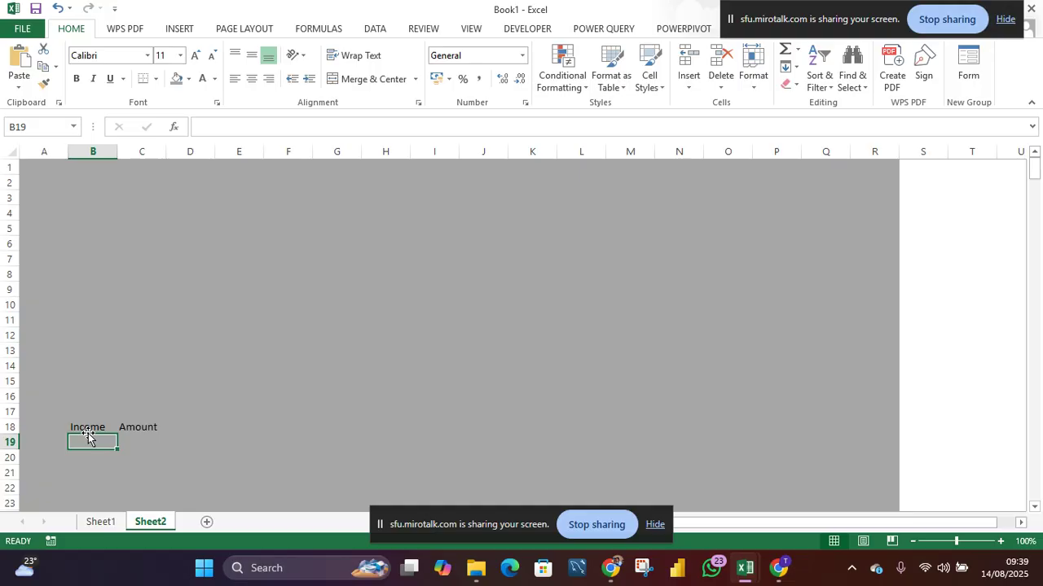
# - Enter Sellings Snacks as the first income source in B19
pyautogui.write('Se')
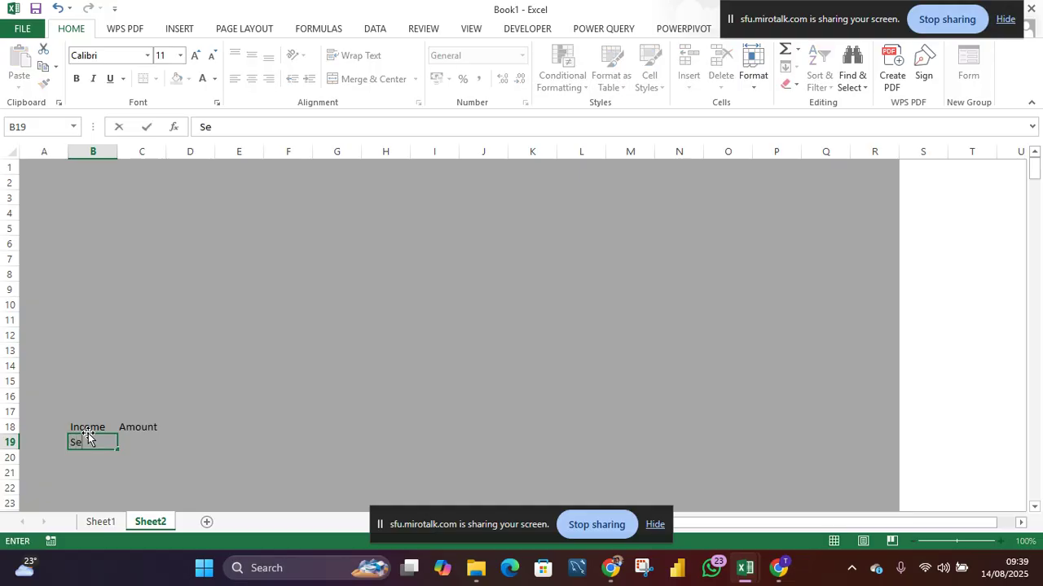
pyautogui.write('llings Snacks')
pyautogui.press('Return')
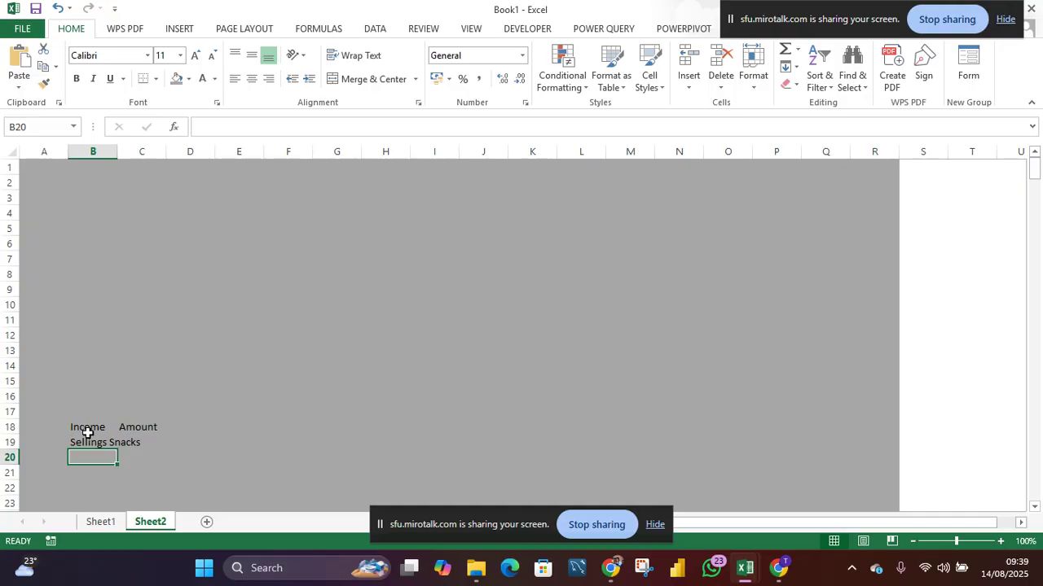
# - Enter Part-Time Job as the next income source in B20
pyautogui.write('Par')
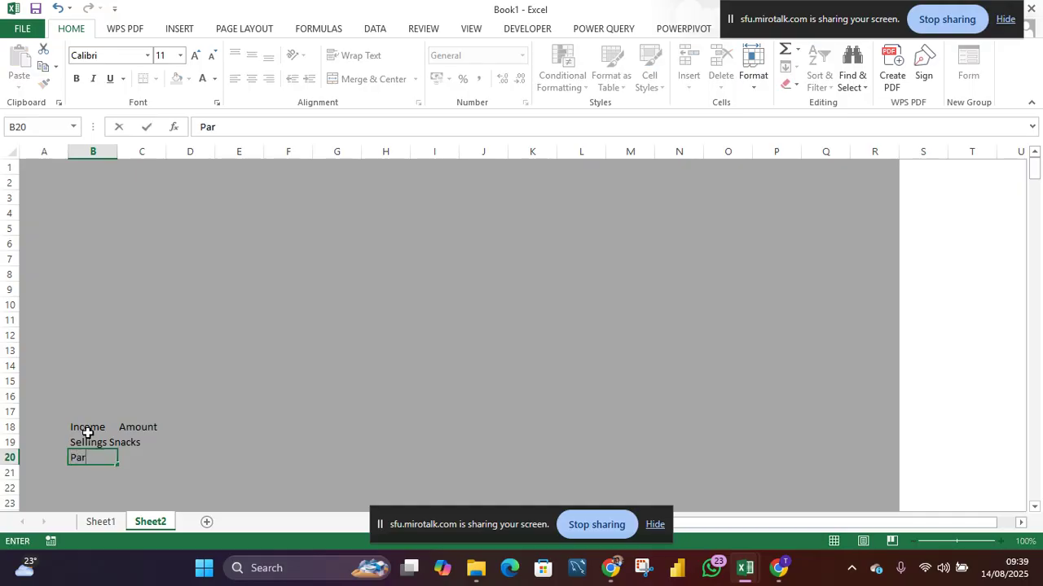
pyautogui.write('t-Time Job')
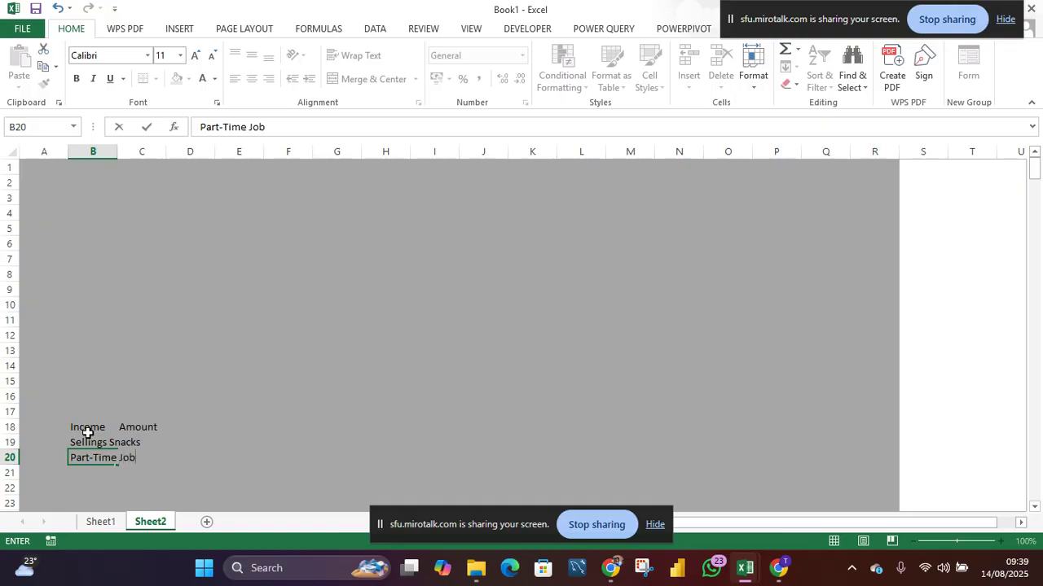
pyautogui.press('Return')
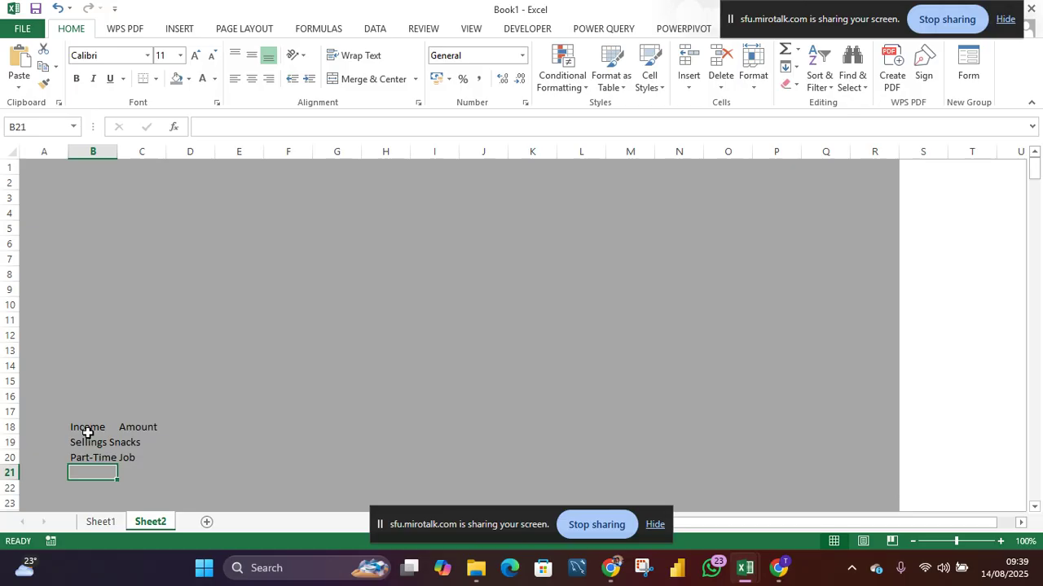
# - Enter Content Creation as the next income source in B21
pyautogui.write('Content')
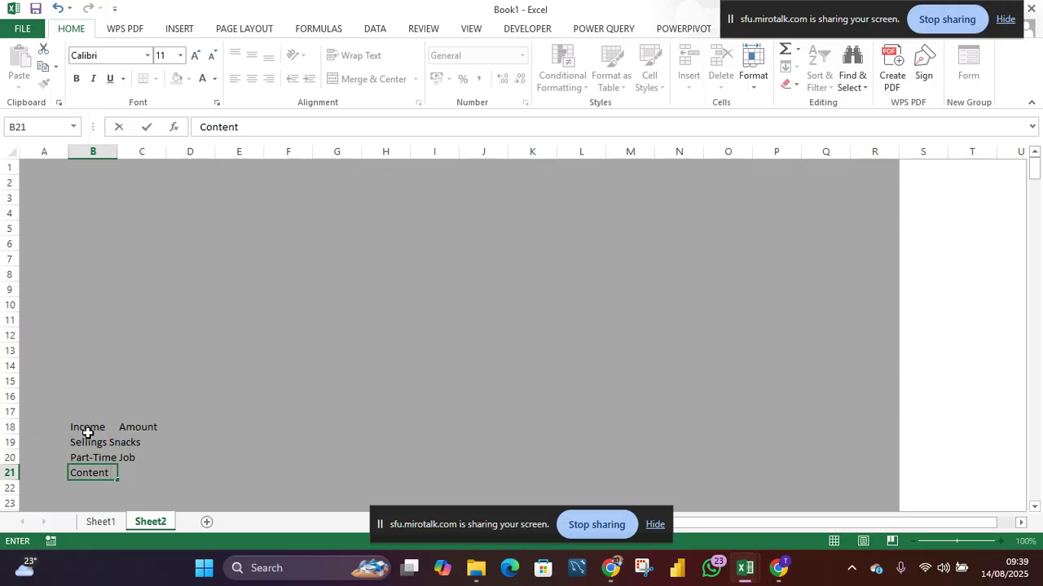
pyautogui.write('Creation')
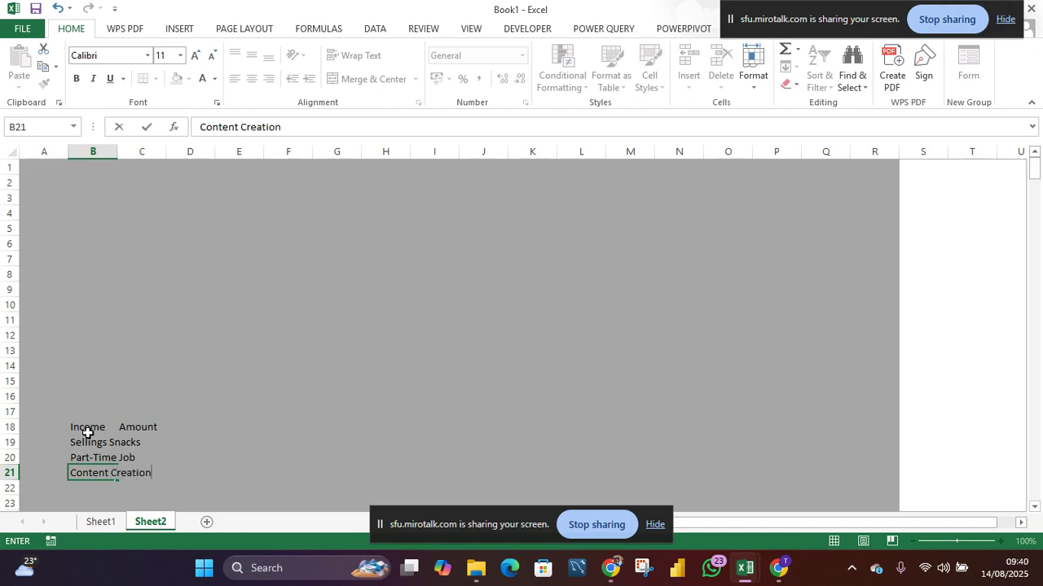
pyautogui.press('Return')
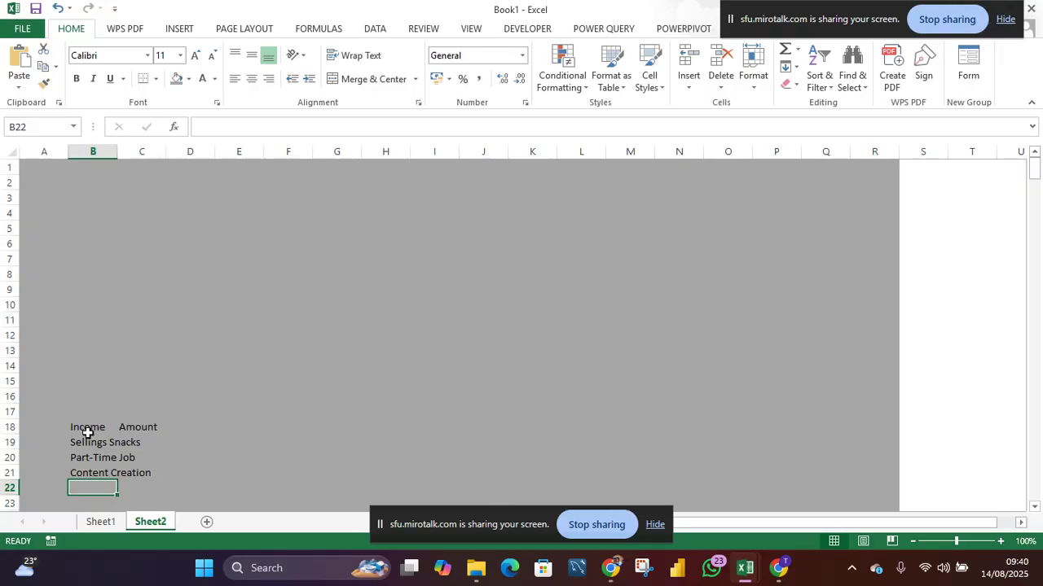
# - Enter Skills as an income source in B22
pyautogui.write('S')
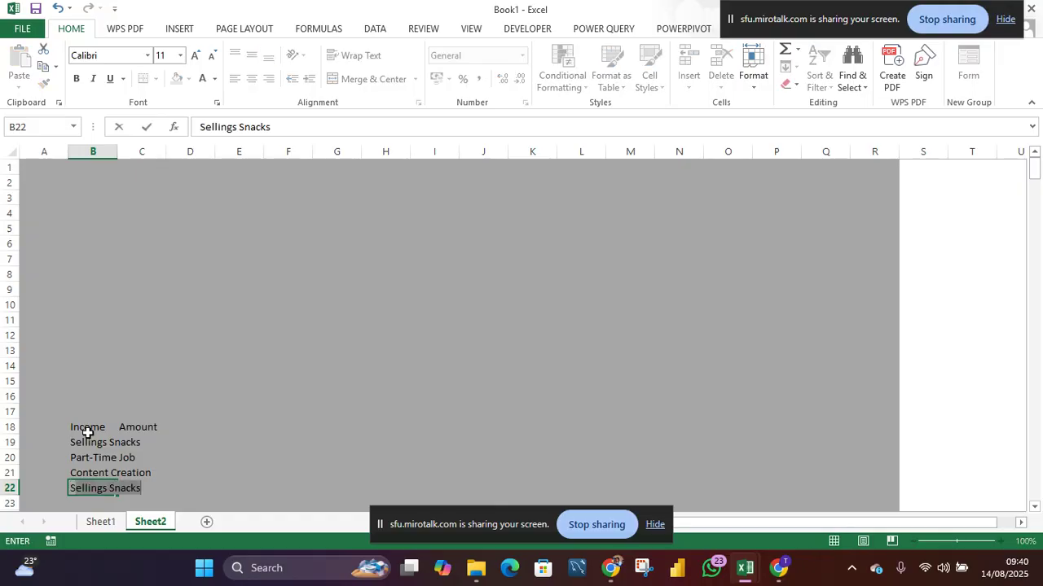
pyautogui.write('kills')
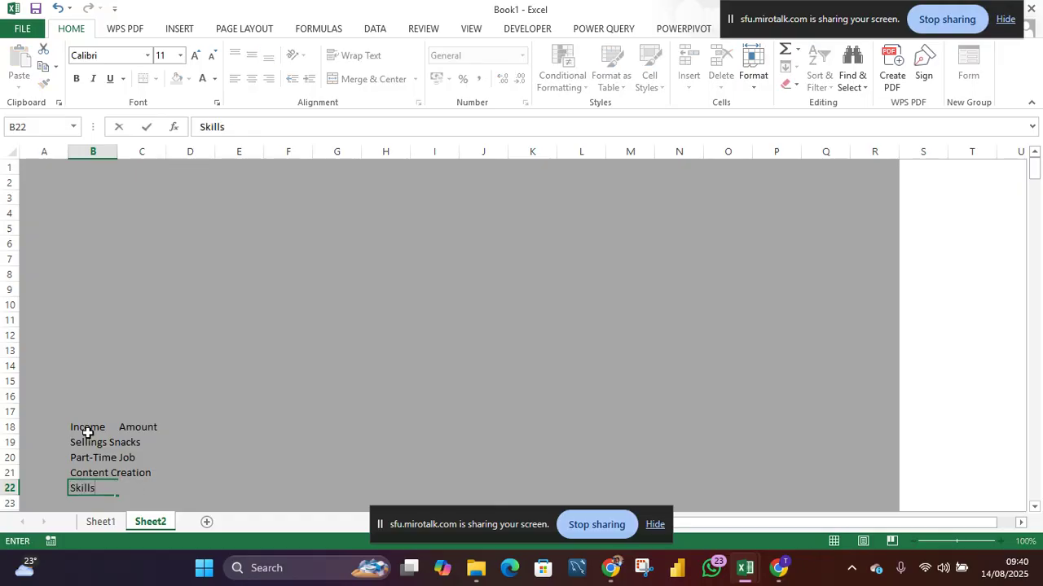
pyautogui.press('Return')
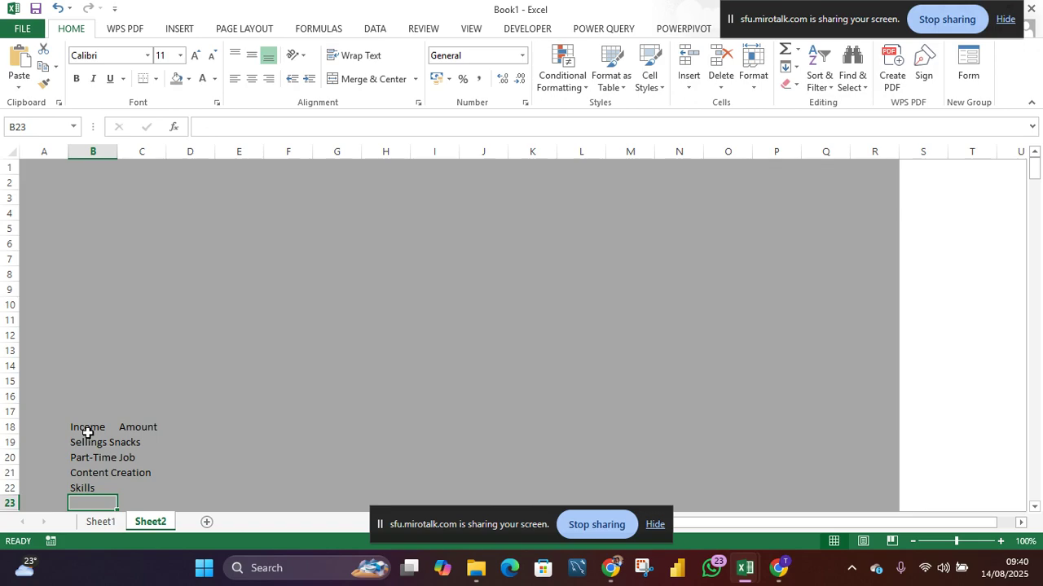
# - Replace the entry in B22 with Craft & Handmade
pyautogui.press('Up')
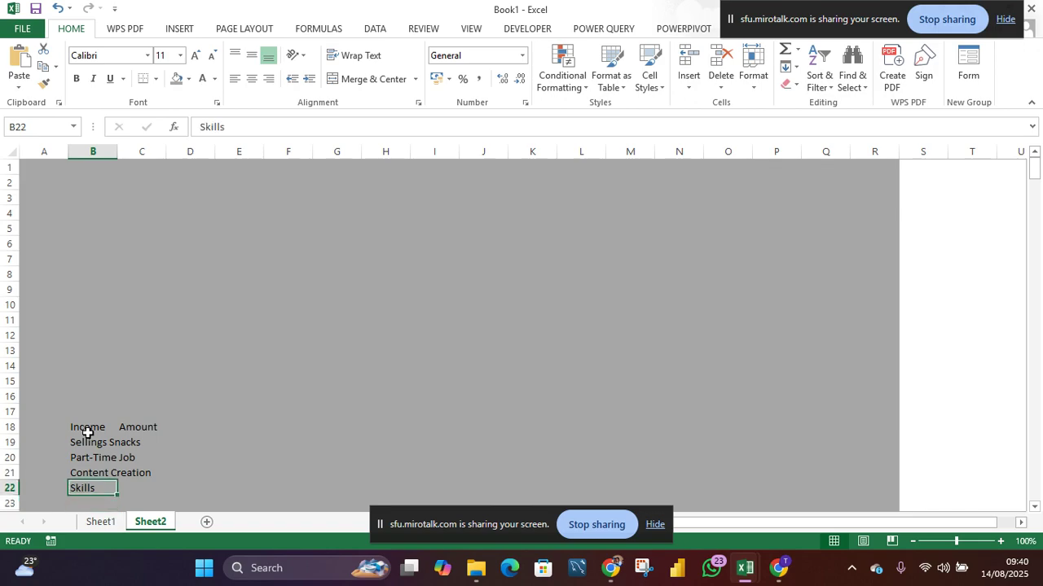
pyautogui.write('Craft')
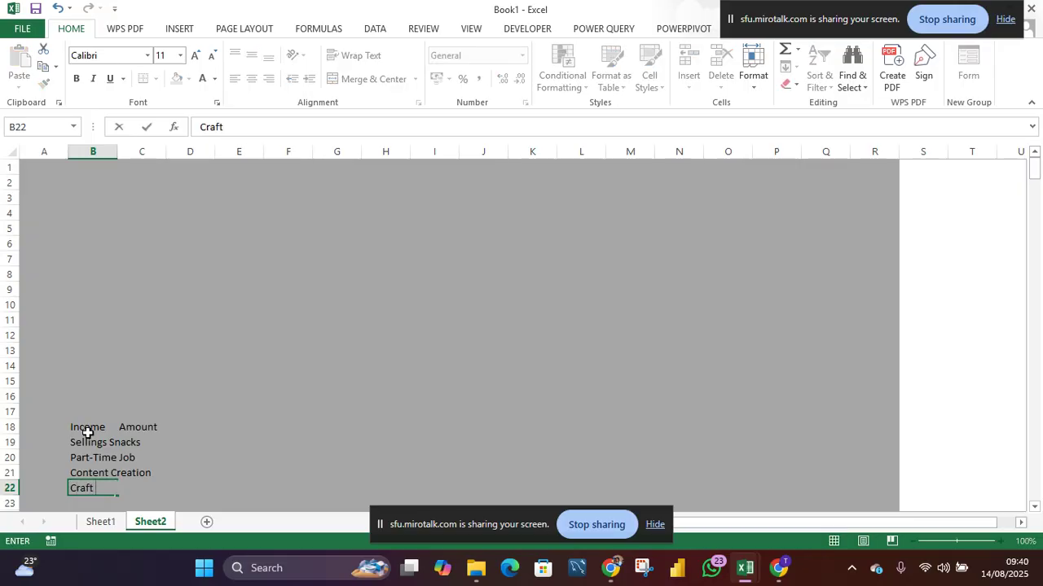
pyautogui.write(' & Handmade')
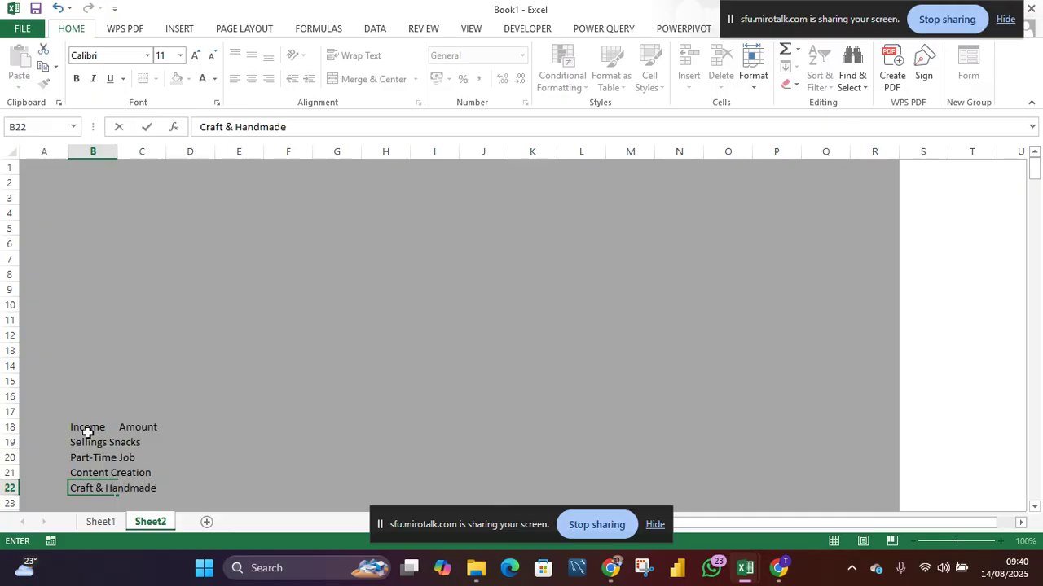
pyautogui.press('Return')
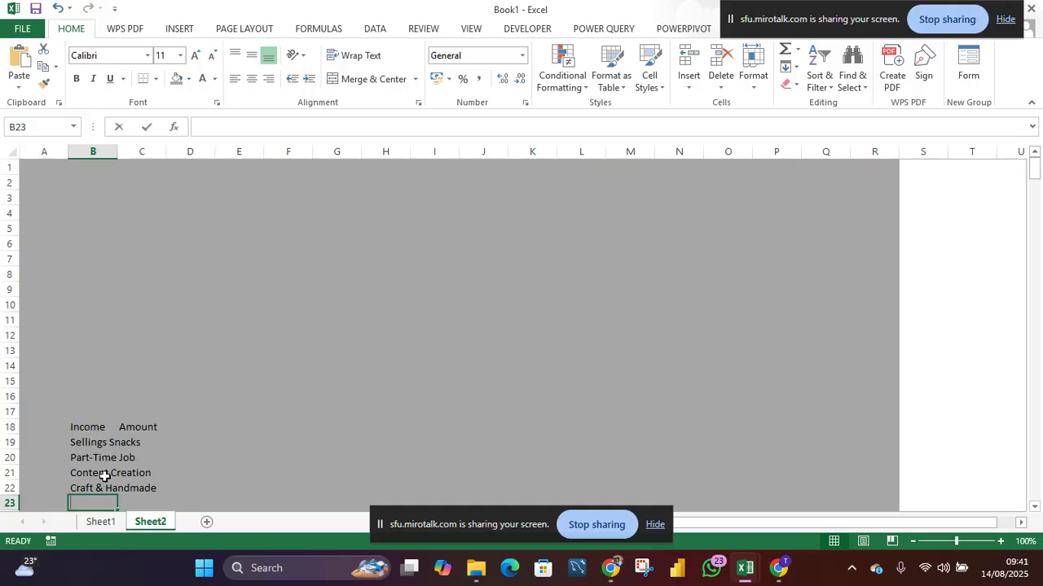
# - Enter Total in B23 and autofit the width of column B
pyautogui.write('Total')
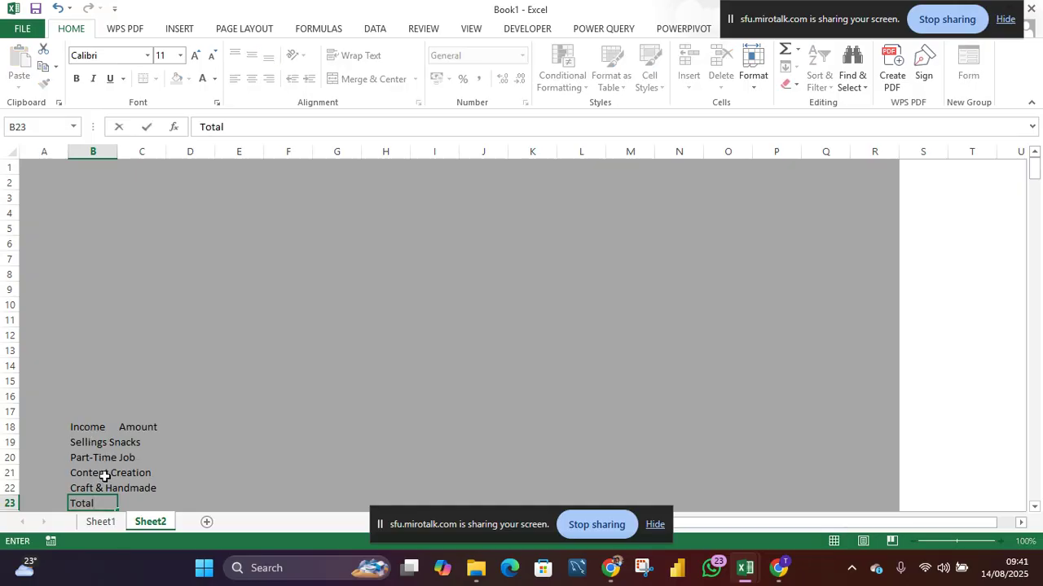
pyautogui.press('Return')
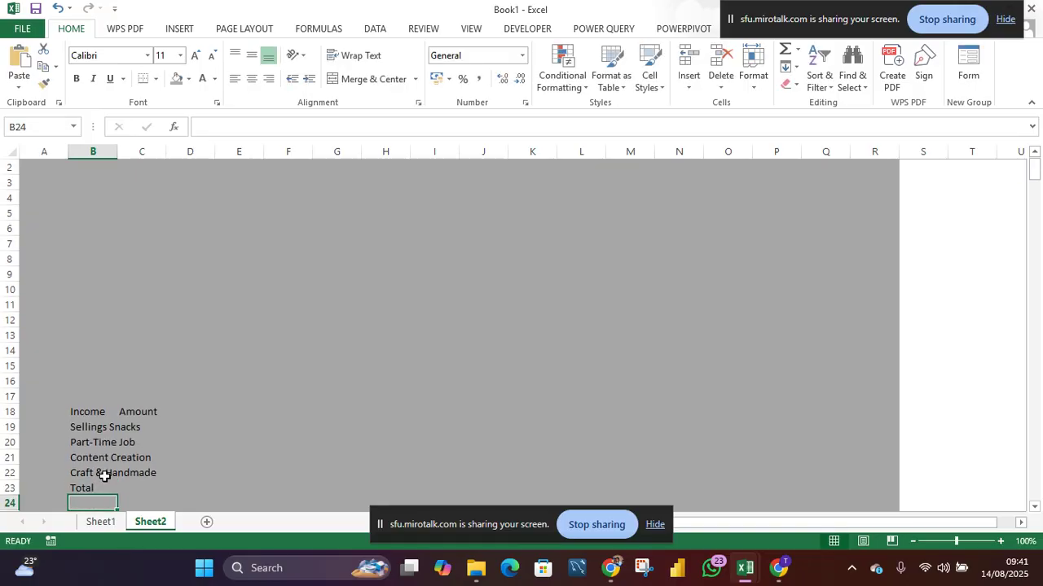
pyautogui.doubleClick(116, 152)
# - Fill the Income and Amount header cells B18:C18 with blue
pyautogui.moveTo(88, 416); pyautogui.dragTo(183, 411)
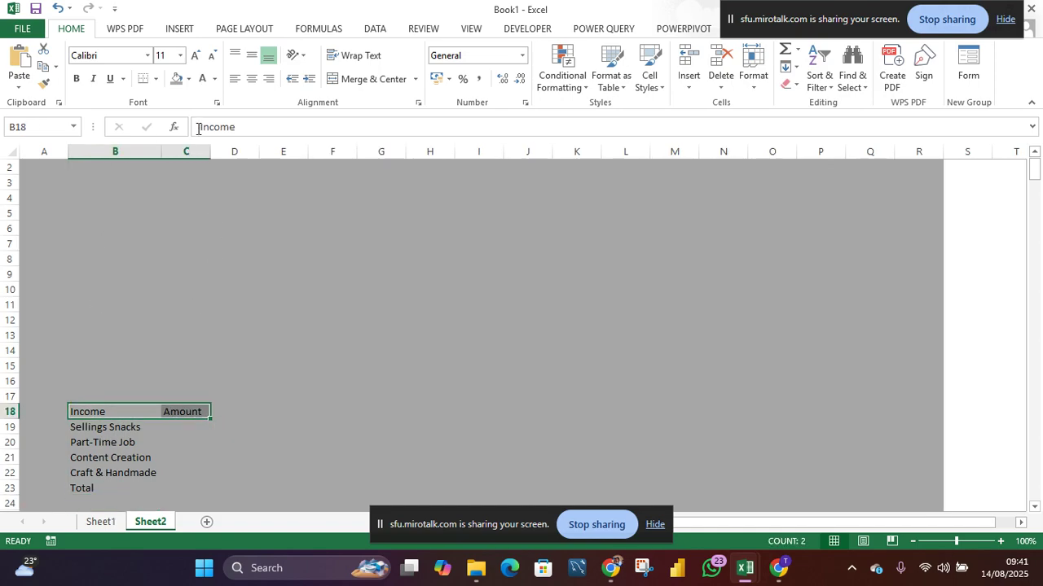
pyautogui.click(188, 79)
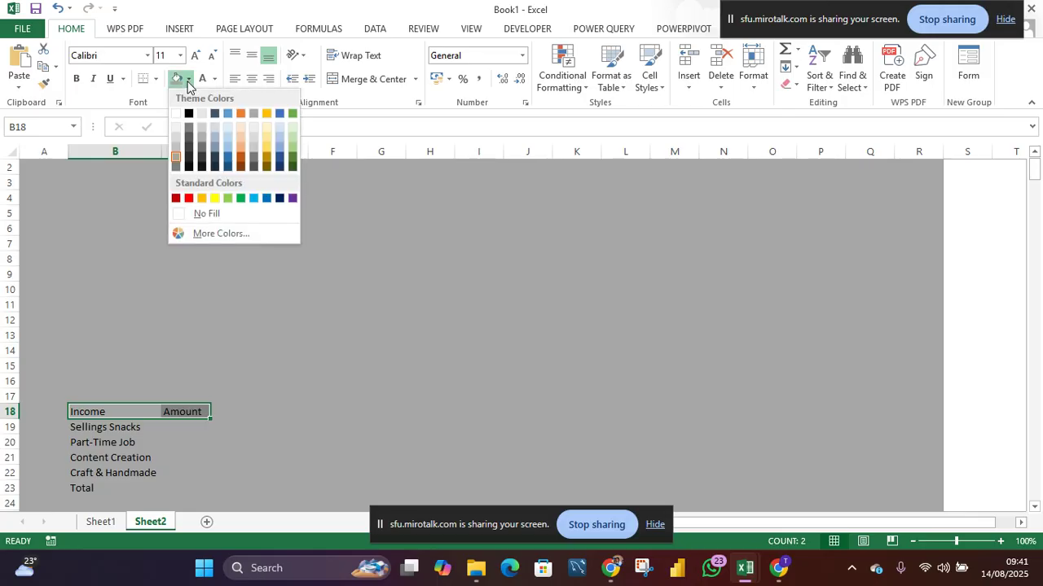
pyautogui.click(228, 167)
# - Fill the income sources B19:B22 and their amount cells C19:C22 with light blue
pyautogui.moveTo(112, 427); pyautogui.dragTo(109, 472)
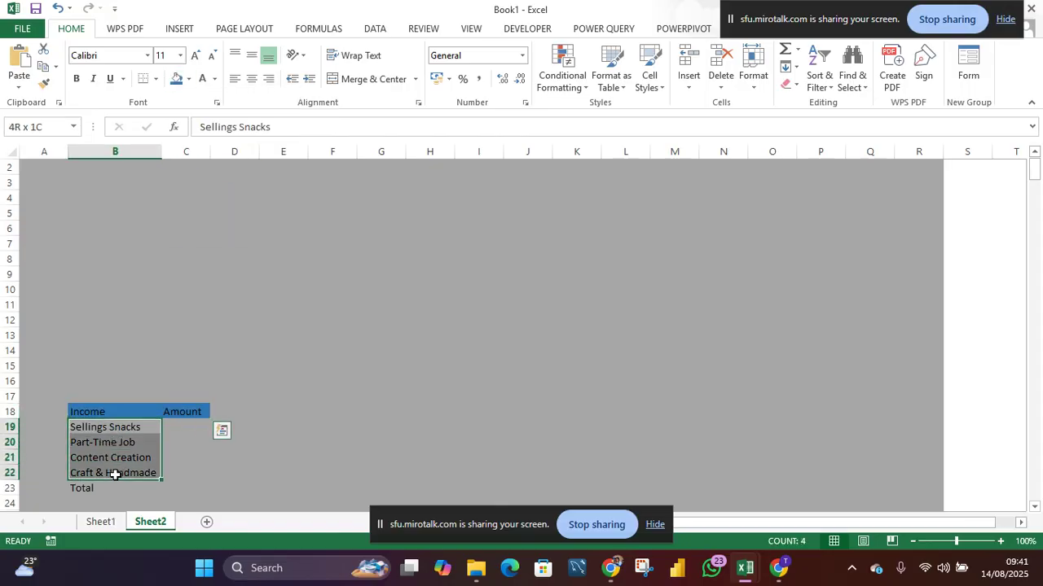
pyautogui.click(188, 79)
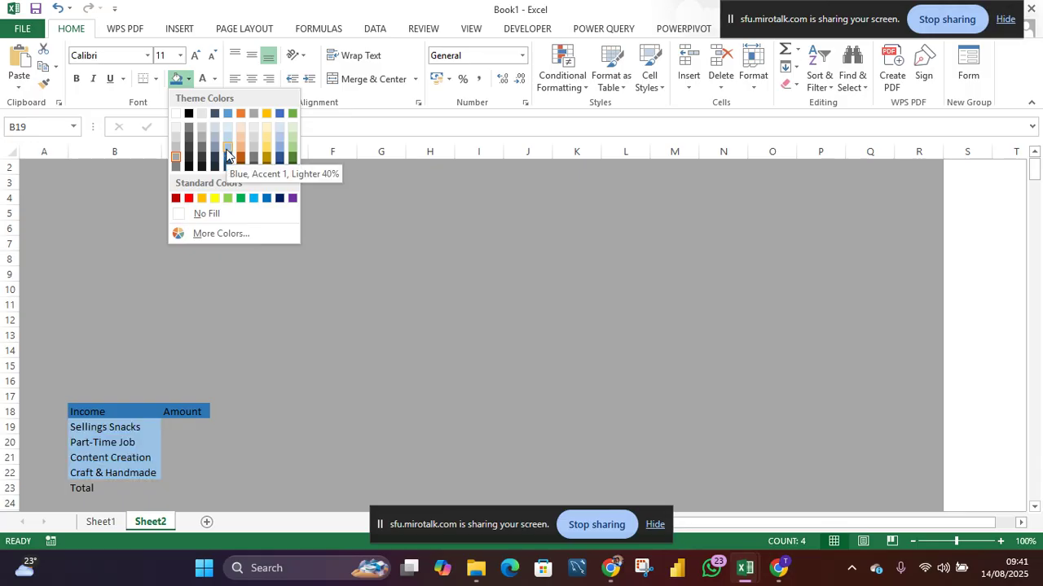
pyautogui.click(281, 150)
pyautogui.moveTo(172, 431); pyautogui.dragTo(177, 474)
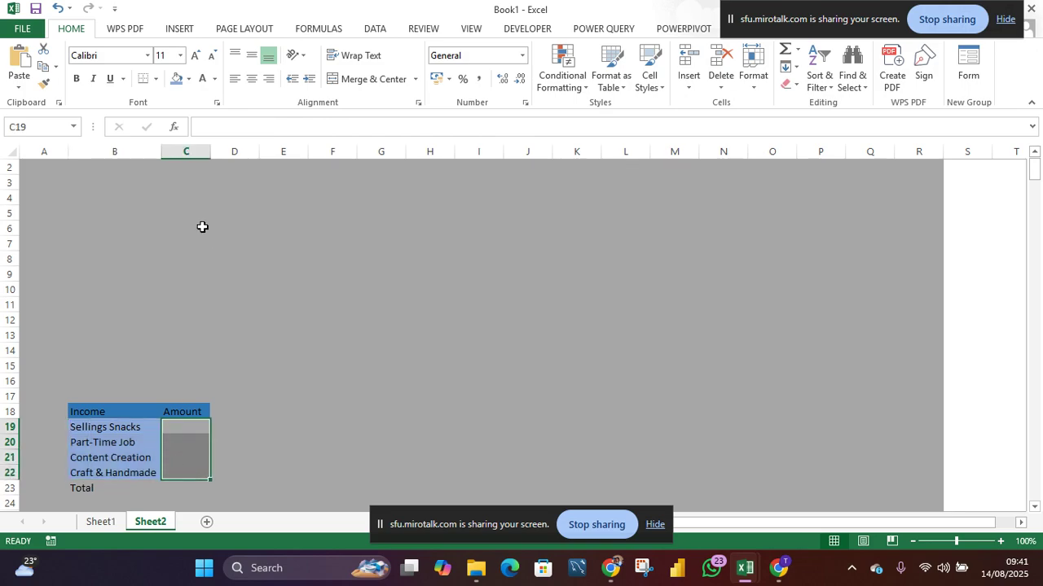
pyautogui.click(188, 79)
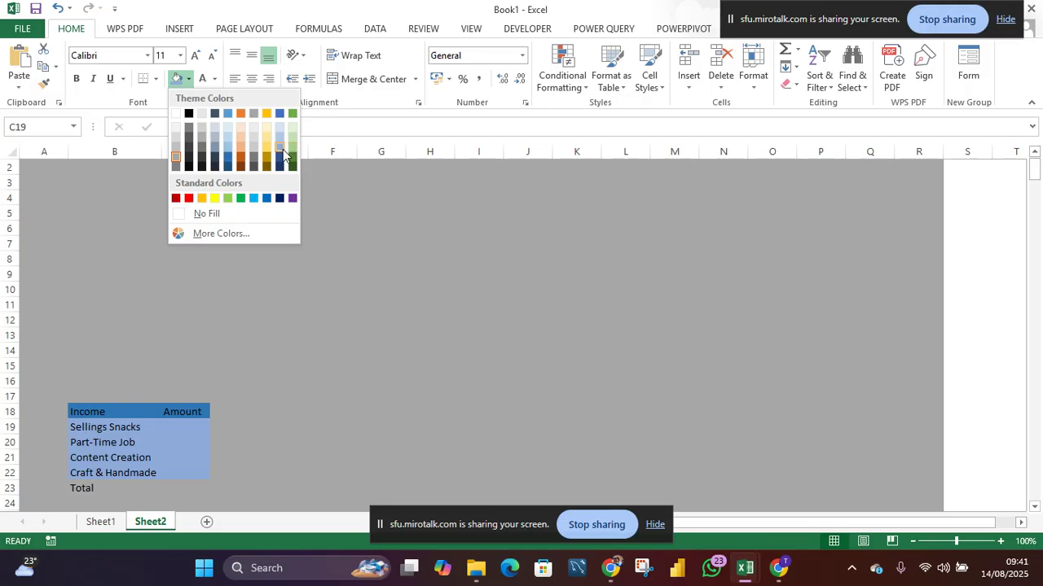
pyautogui.click(225, 150)
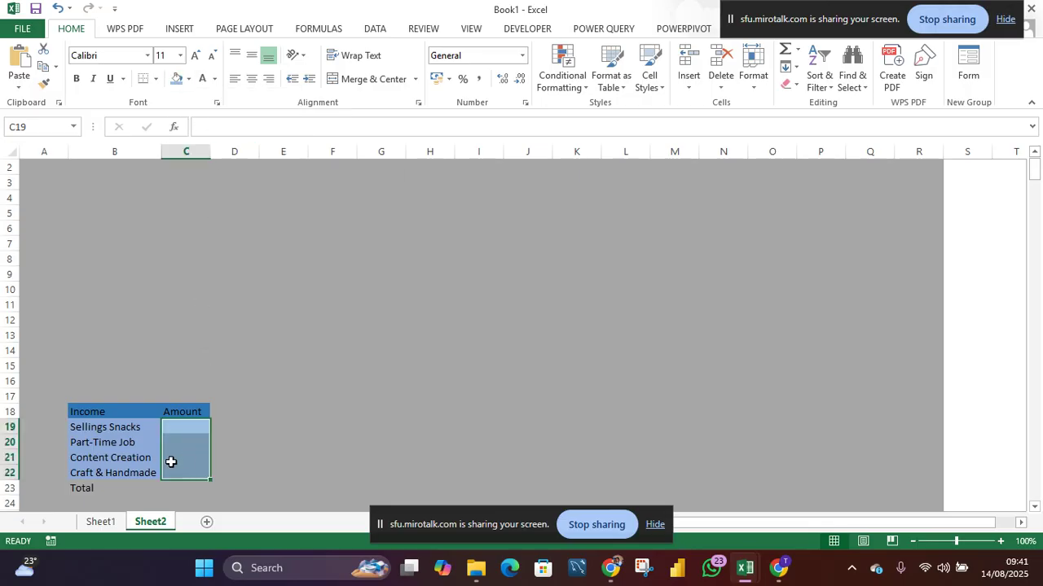
# - Fill the Total row, B23 with Blue-Gray, Text 2, Darker 25% and C23 with dark blue
pyautogui.click(127, 487)
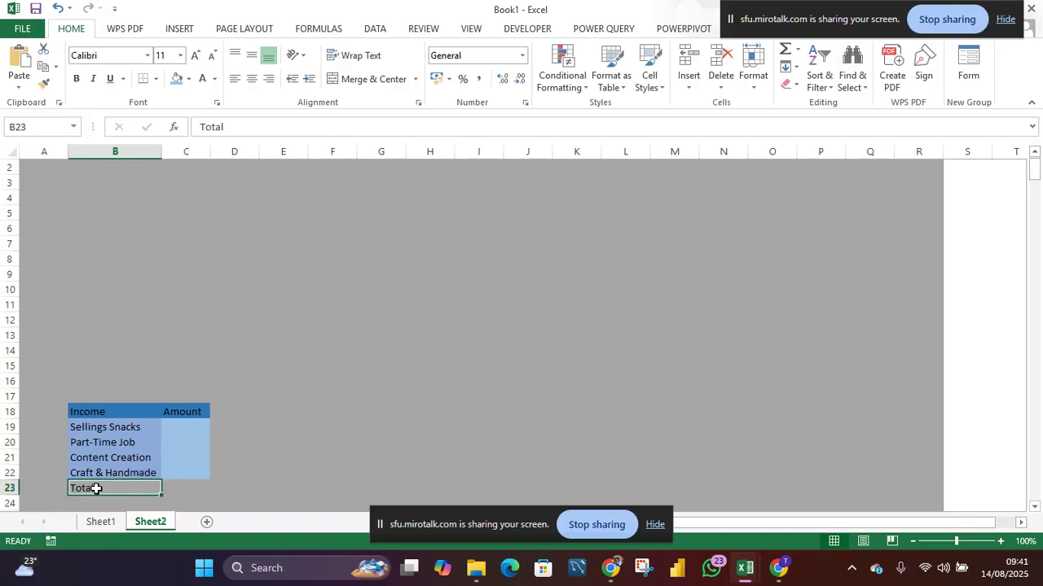
pyautogui.click(190, 79)
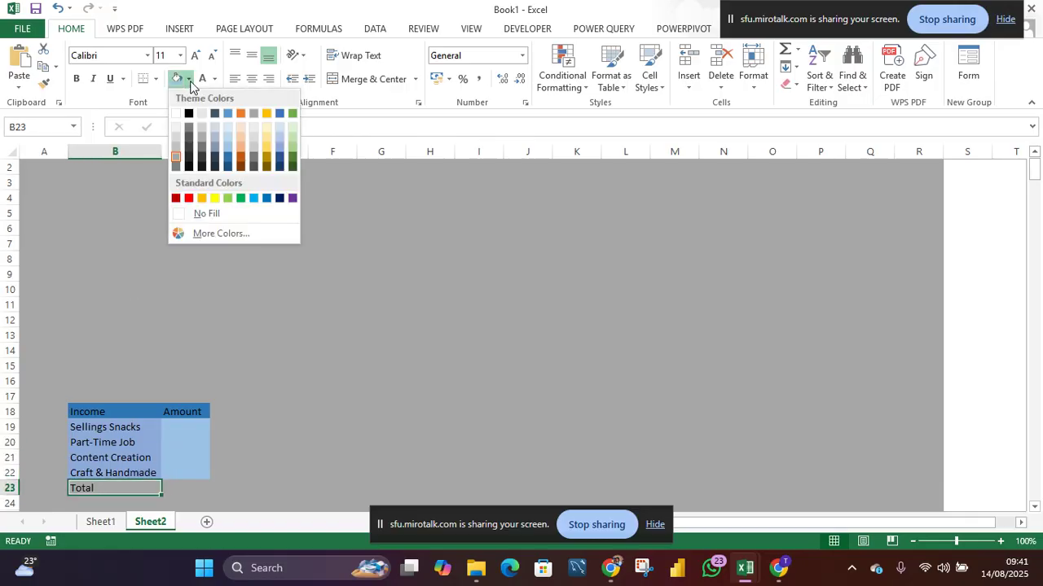
pyautogui.click(215, 159)
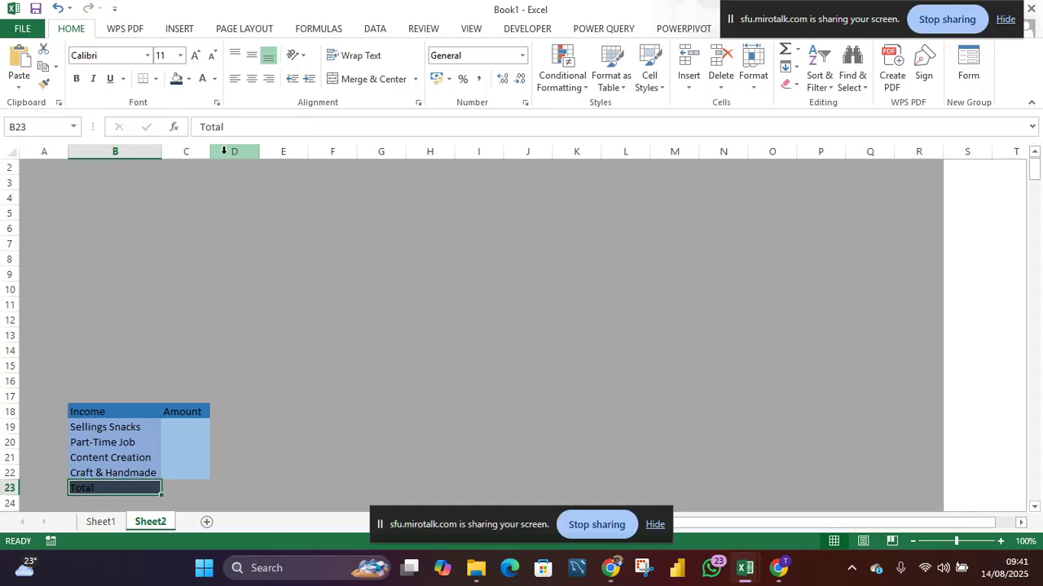
pyautogui.click(181, 490)
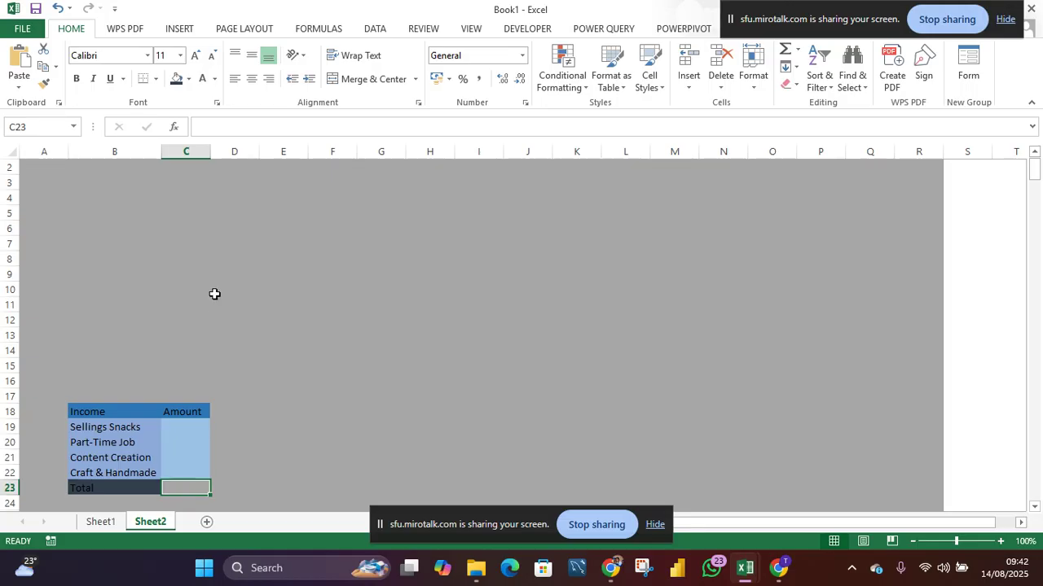
pyautogui.click(187, 79)
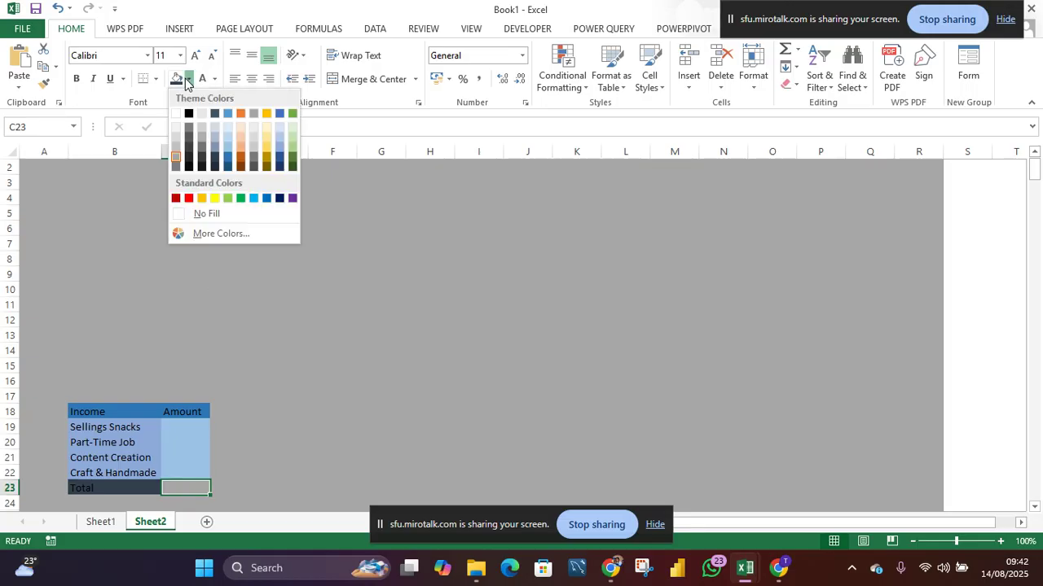
pyautogui.click(227, 167)
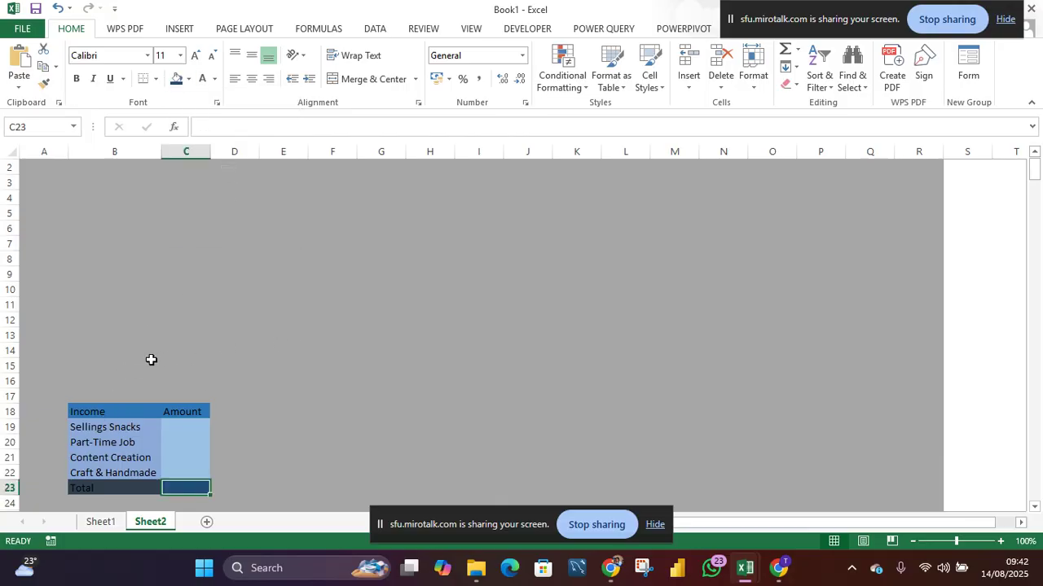
# - Copy the whole income table B18:C23 and paste it starting at F18
pyautogui.scroll(-3, 222, 362)
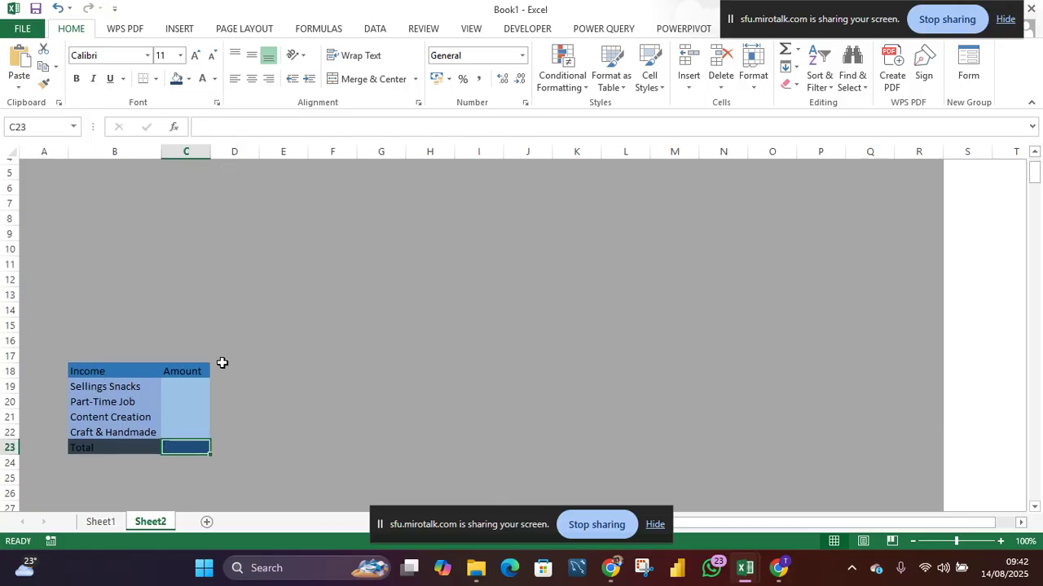
pyautogui.moveTo(132, 366); pyautogui.dragTo(200, 441)
pyautogui.hotkey('ctrl', 'c')
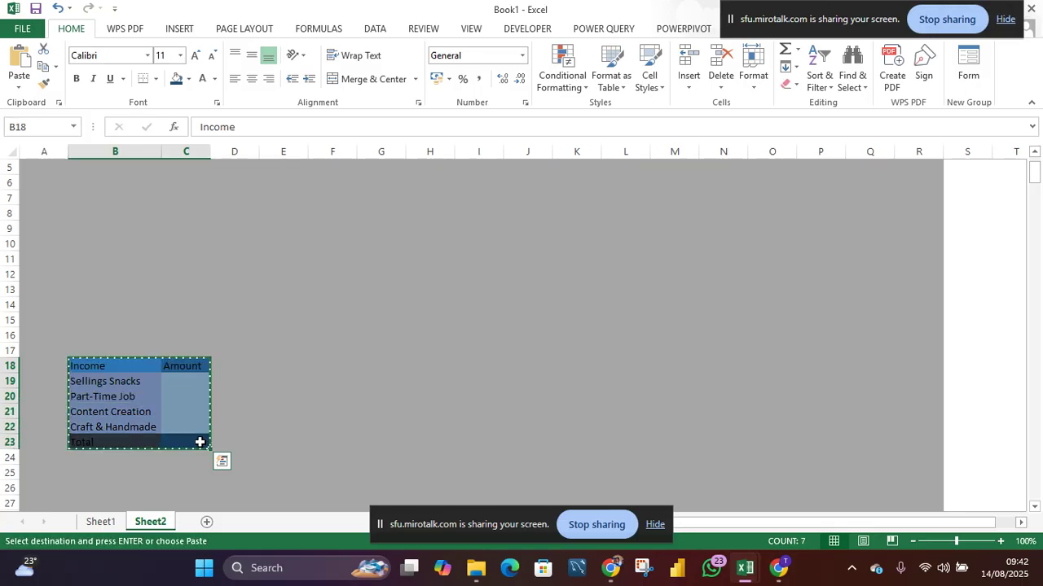
pyautogui.click(355, 365)
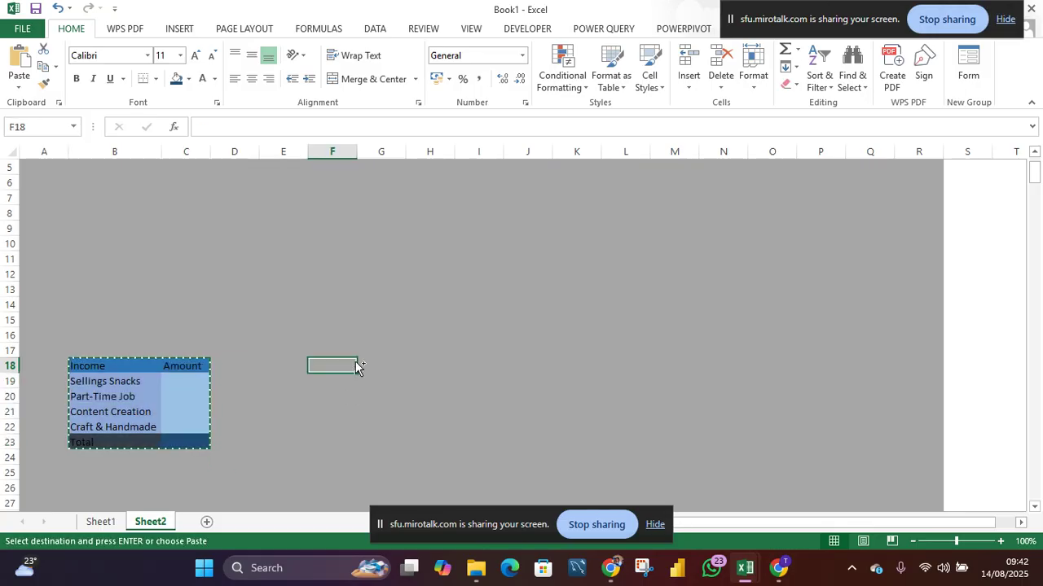
pyautogui.hotkey('ctrl', 'v')
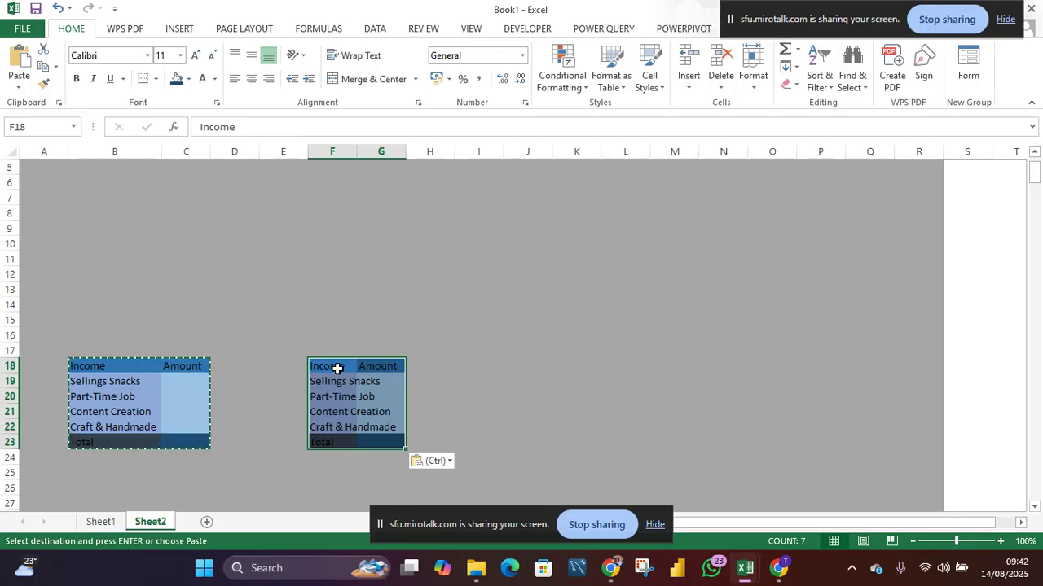
# - Rename the copied table's header in F18 to Expenses and autofit column F
pyautogui.doubleClick(338, 367)
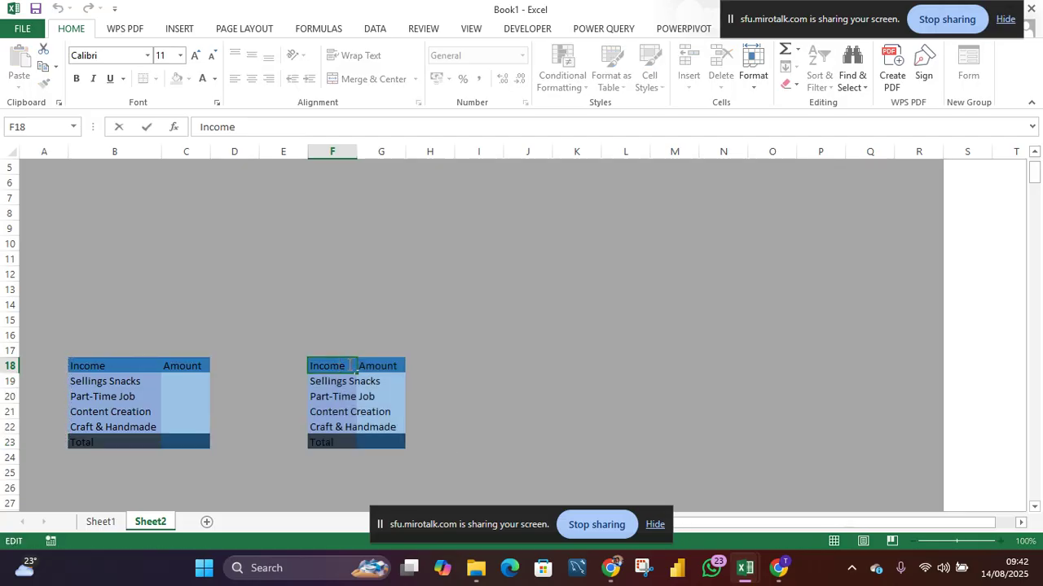
pyautogui.moveTo(345, 367); pyautogui.dragTo(310, 367)
pyautogui.write('E')
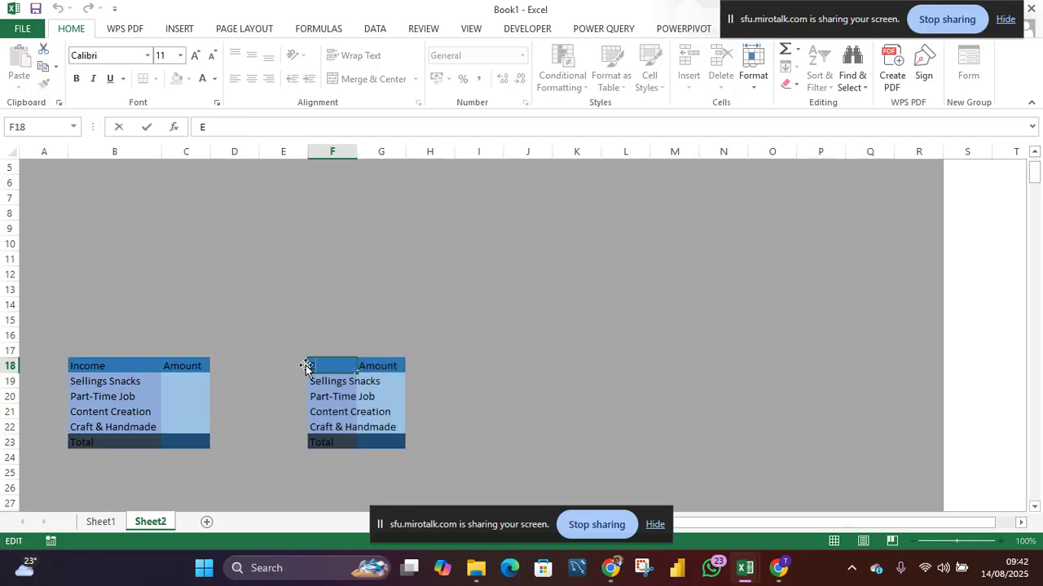
pyautogui.write('xpenses')
pyautogui.moveTo(354, 152); pyautogui.dragTo(358, 154)
pyautogui.click(345, 227)
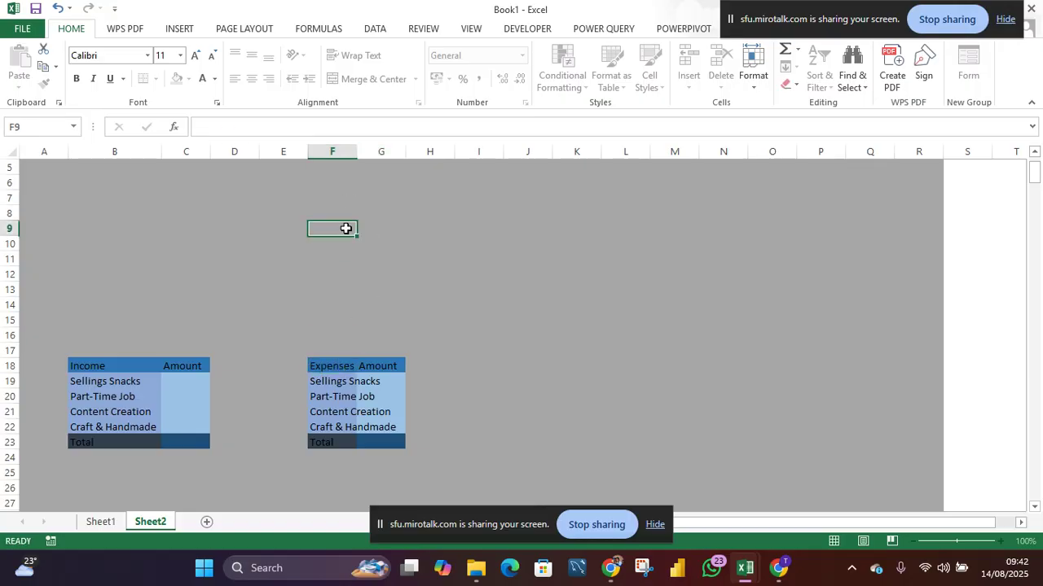
pyautogui.doubleClick(357, 150)
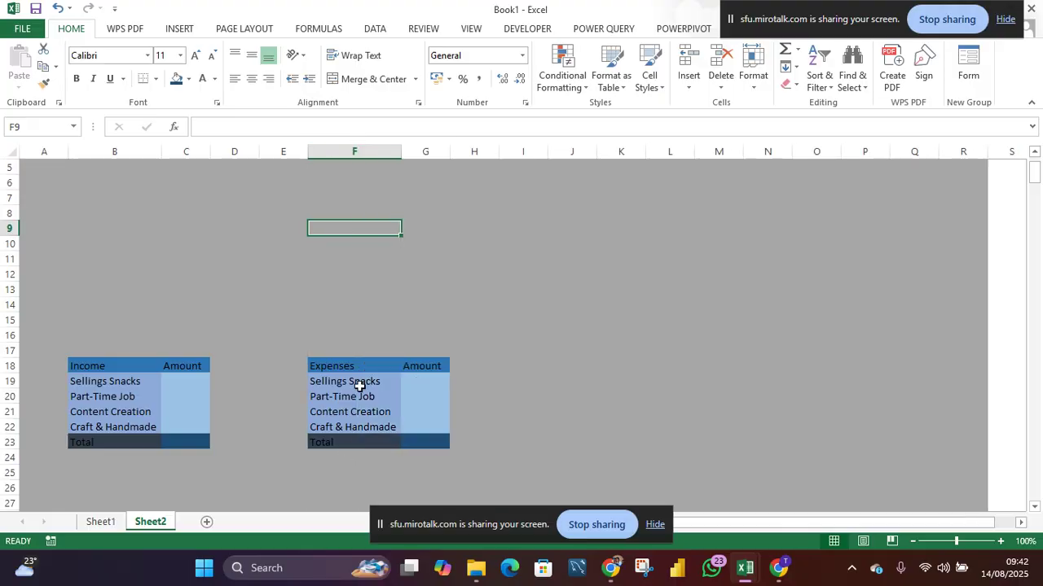
# - Rename the first two expense items to School Suppliers and Food & Snacks
pyautogui.click(359, 382)
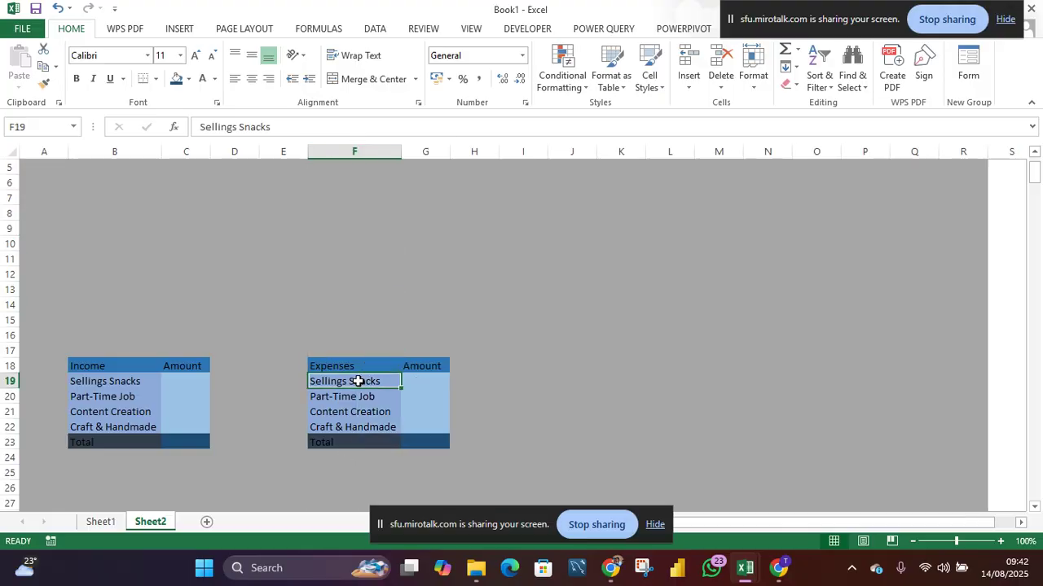
pyautogui.write('School')
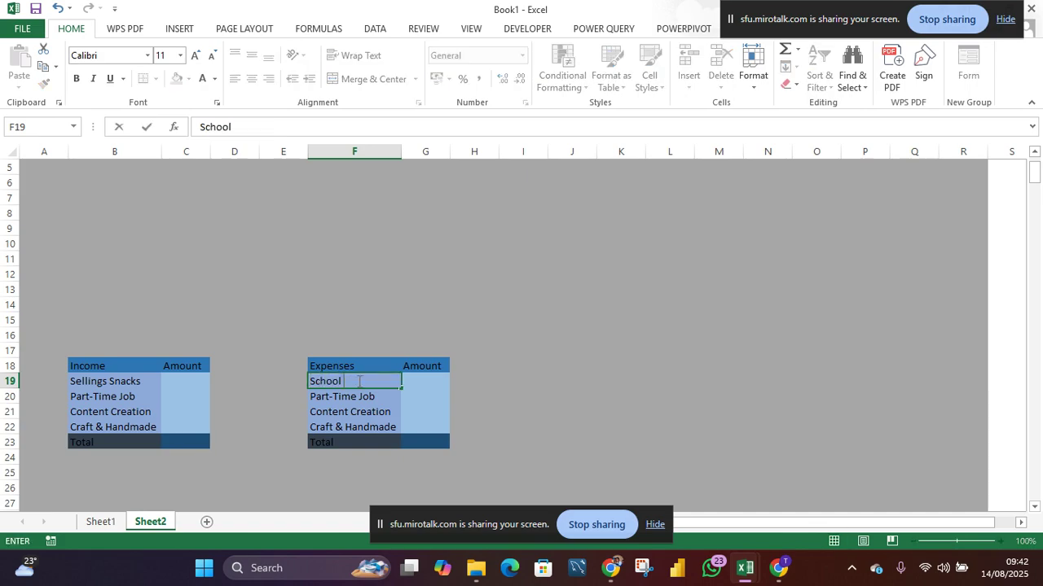
pyautogui.write(' Suppliers')
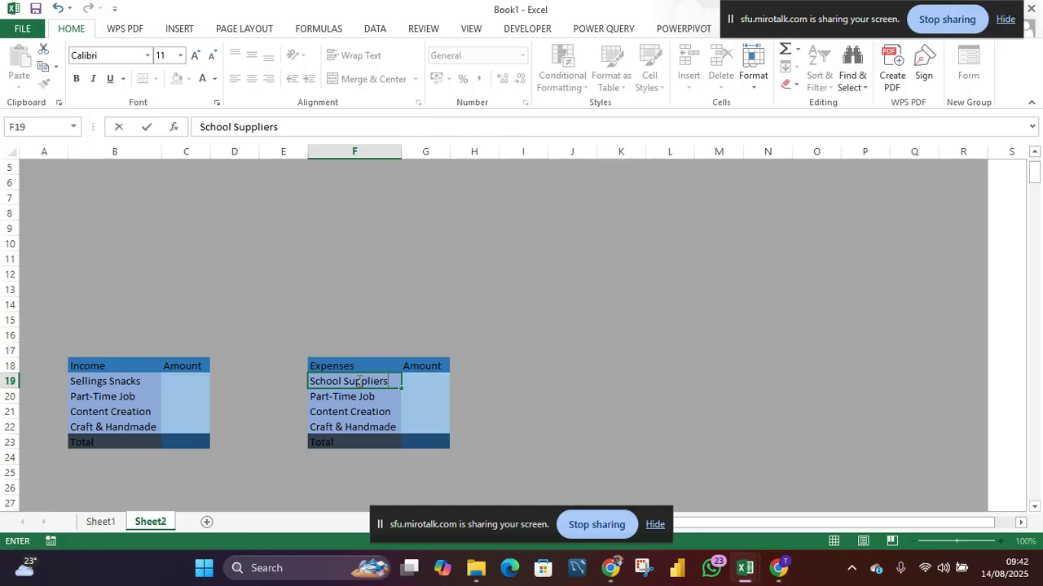
pyautogui.press('Return')
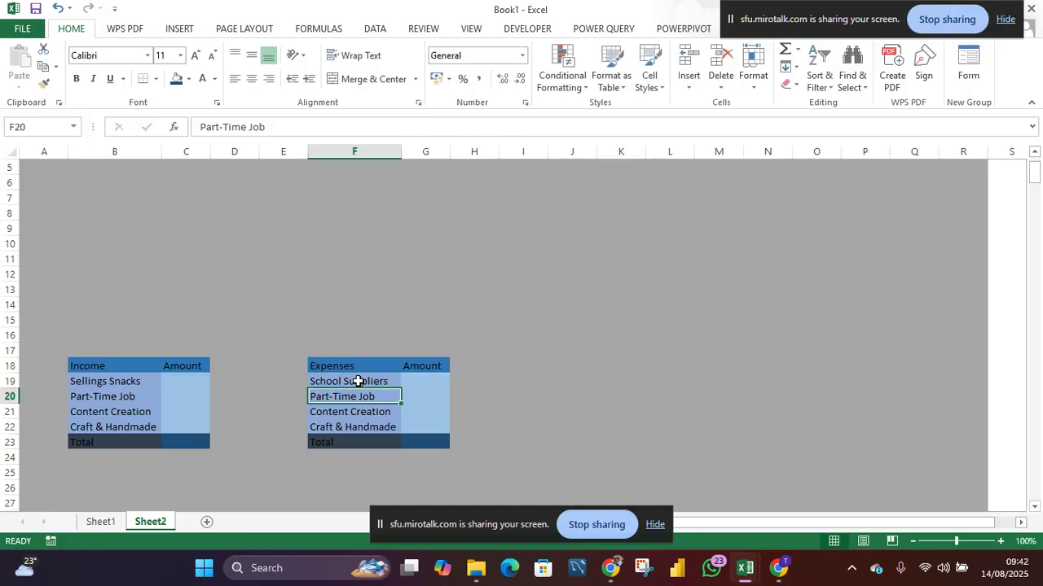
pyautogui.write('Food & Snacks')
pyautogui.press('Return')
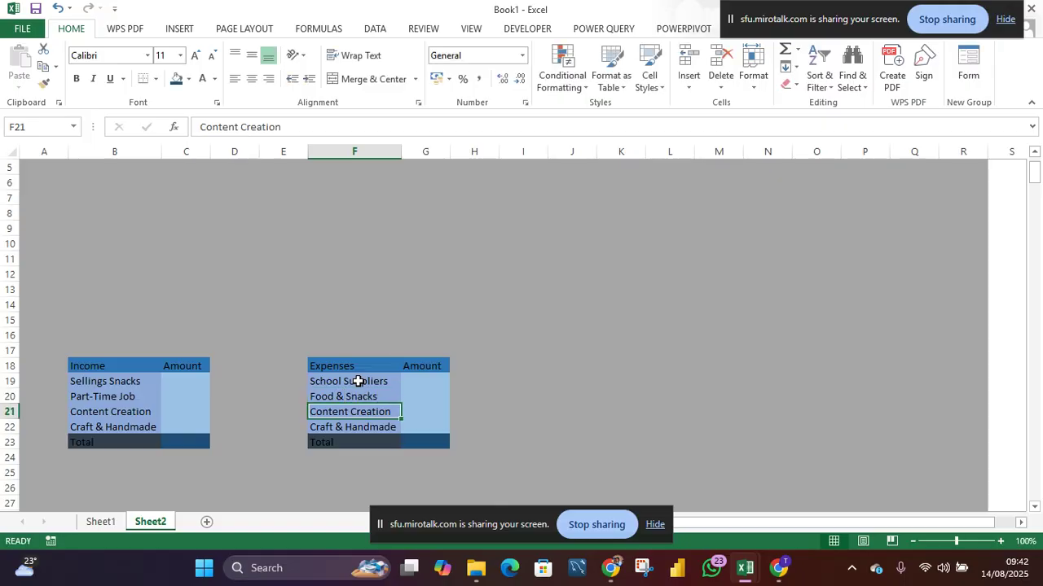
# - Rename the next two expense items to Transportation and Airtime & Data
pyautogui.write('a')
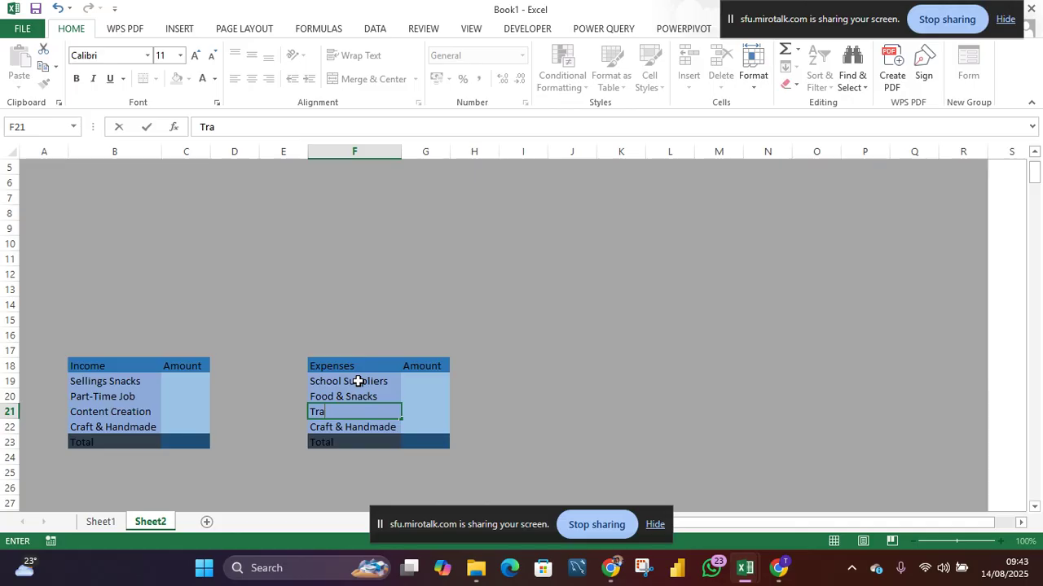
pyautogui.write('nsportation')
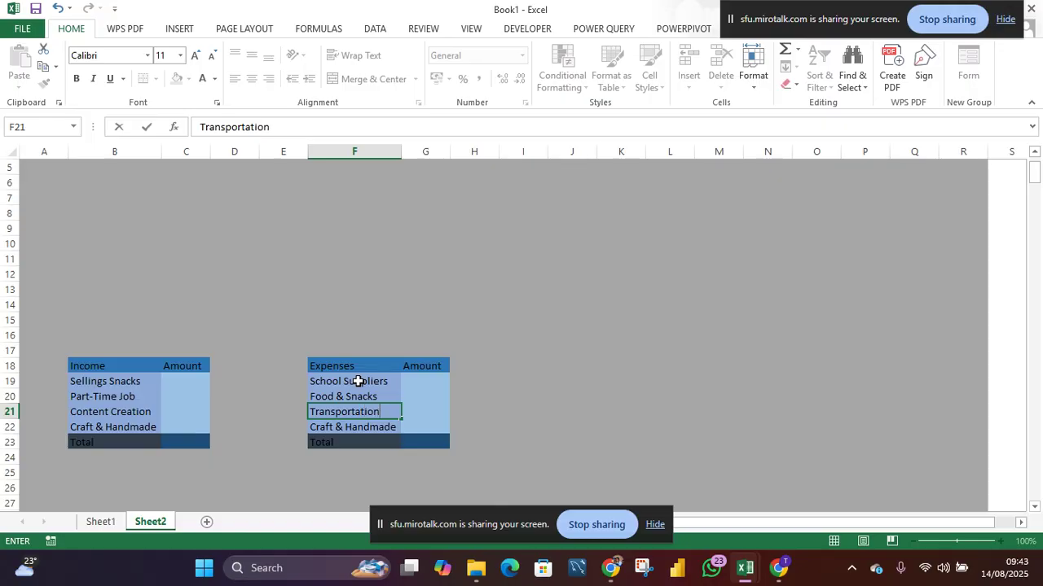
pyautogui.press('Return')
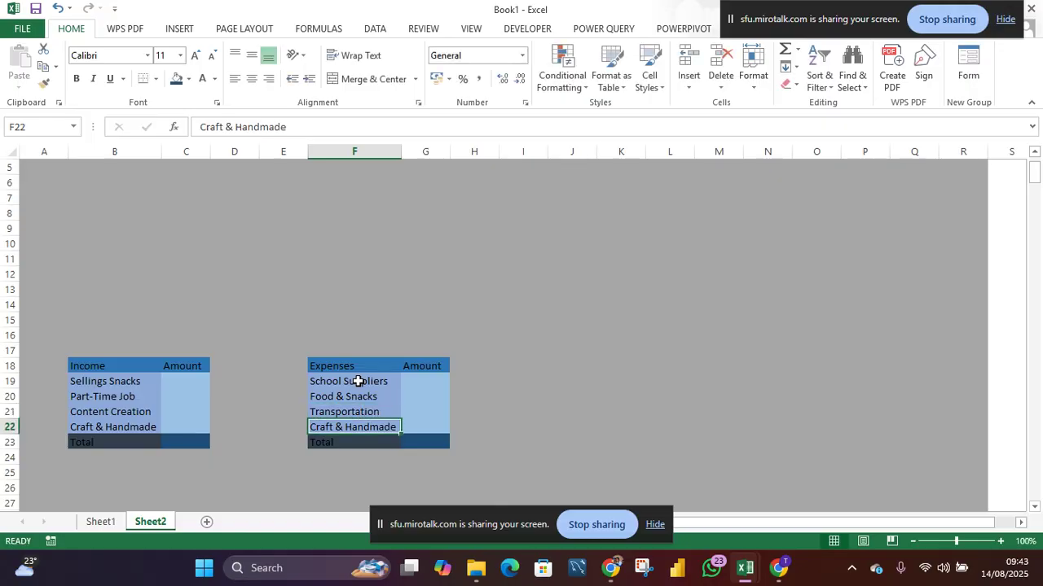
pyautogui.write('Airtime')
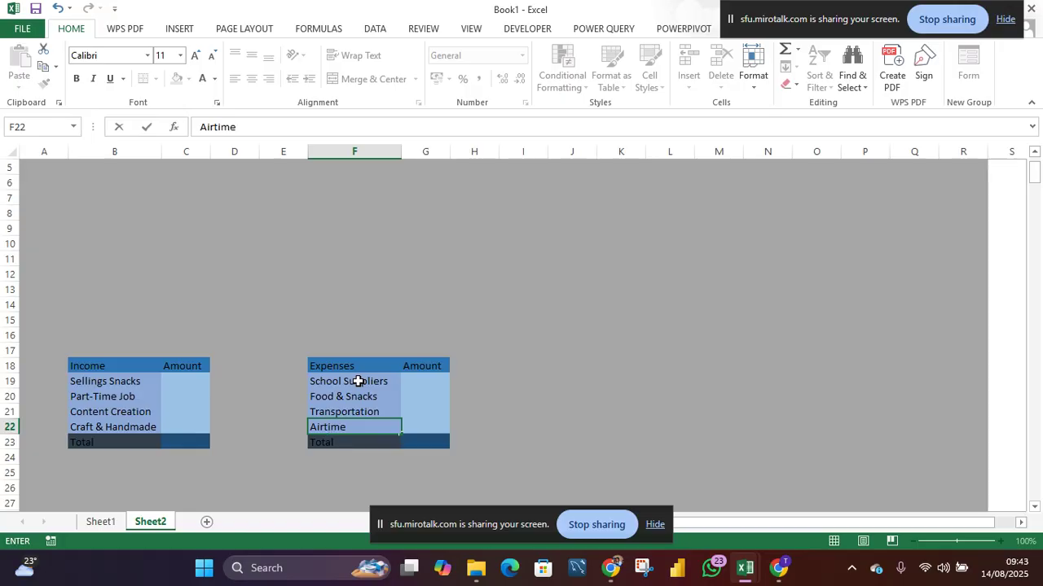
pyautogui.write(' & Data')
# - Move the expenses Total row down to row 27 and fill the last item row's text and formatting down to row 26
pyautogui.click(370, 443)
pyautogui.moveTo(370, 444); pyautogui.dragTo(419, 503)
pyautogui.click(378, 432)
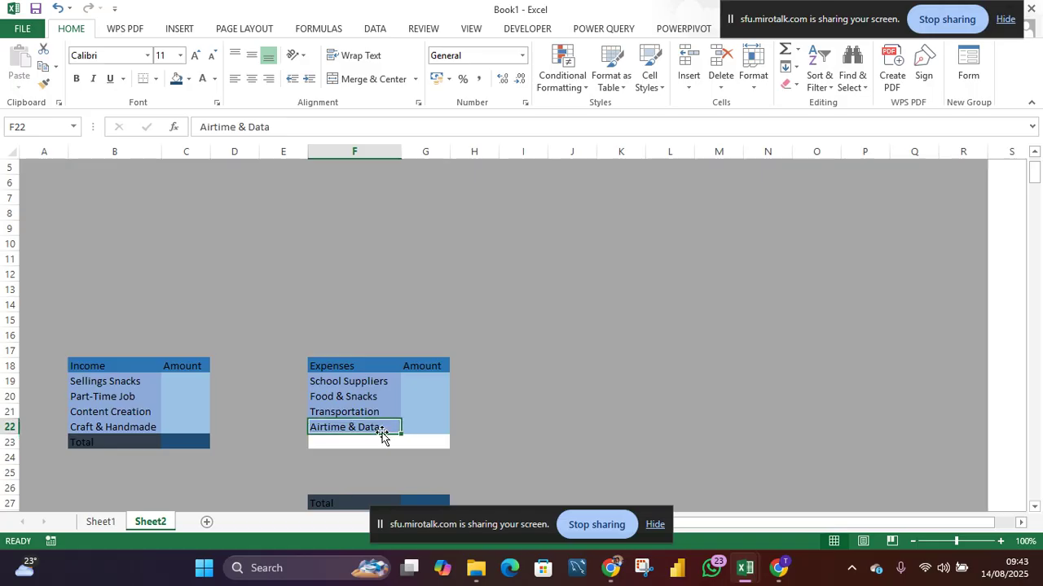
pyautogui.moveTo(401, 434); pyautogui.dragTo(388, 488)
pyautogui.click(422, 430)
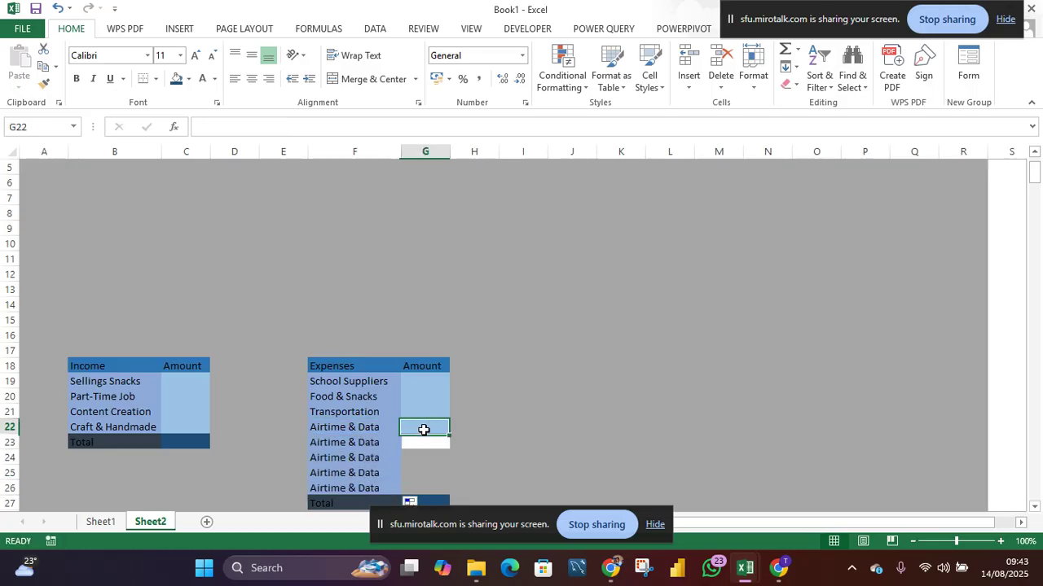
pyautogui.moveTo(449, 435); pyautogui.dragTo(452, 496)
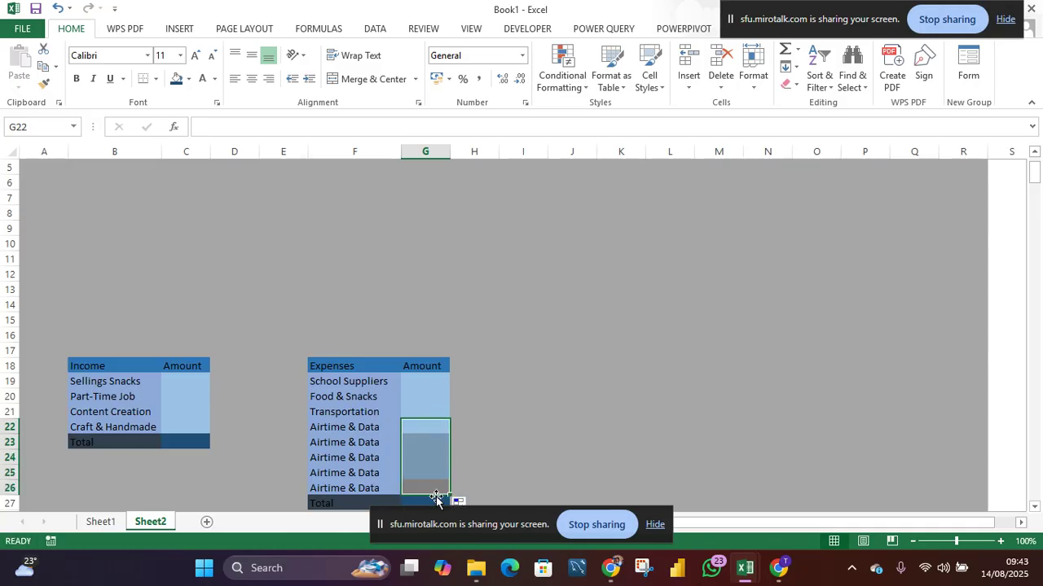
# - Rename the expense item in F23 to Personal Care
pyautogui.click(333, 443)
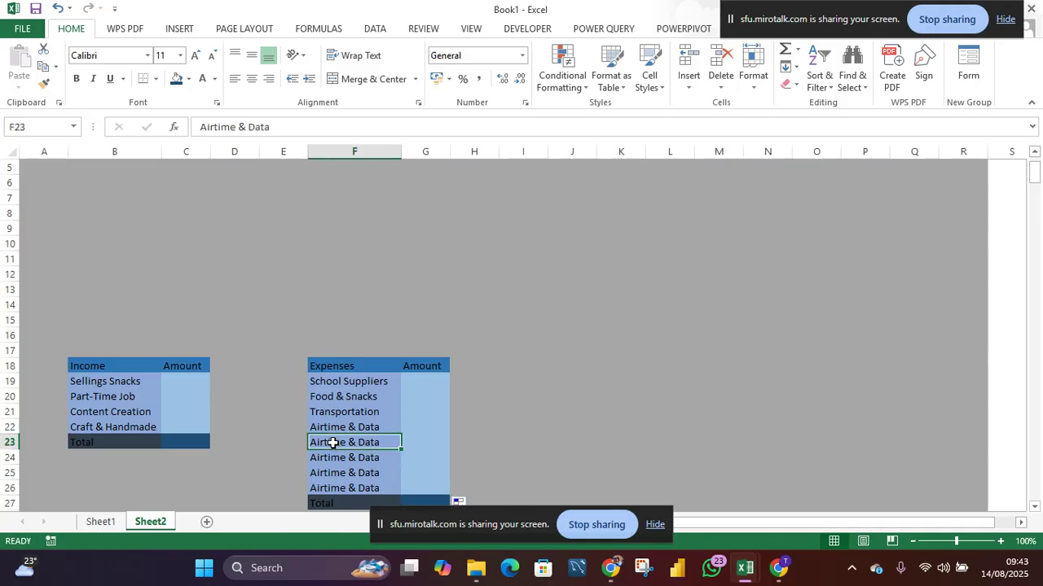
pyautogui.write('P')
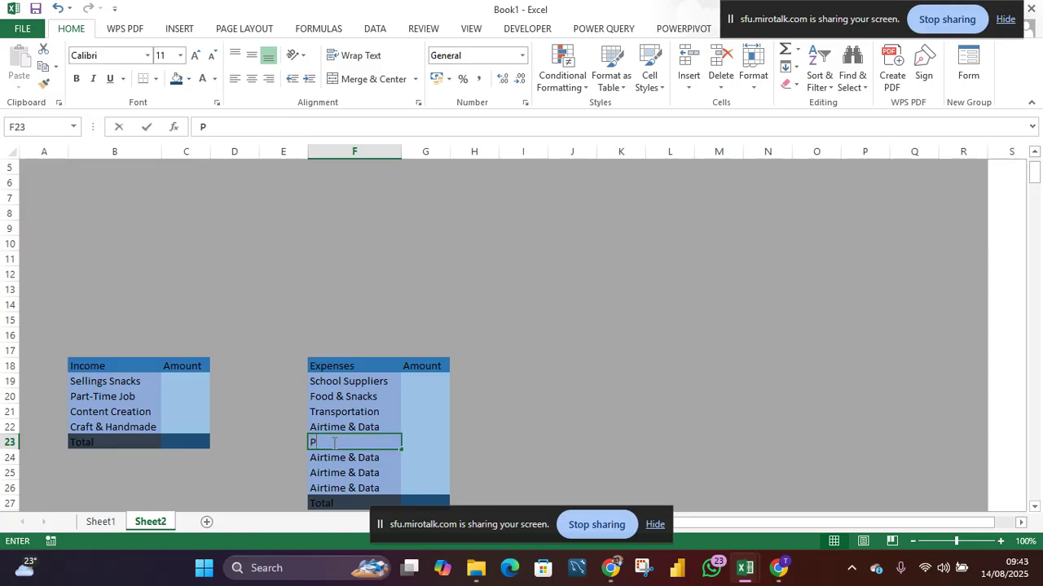
pyautogui.write('ersonal')
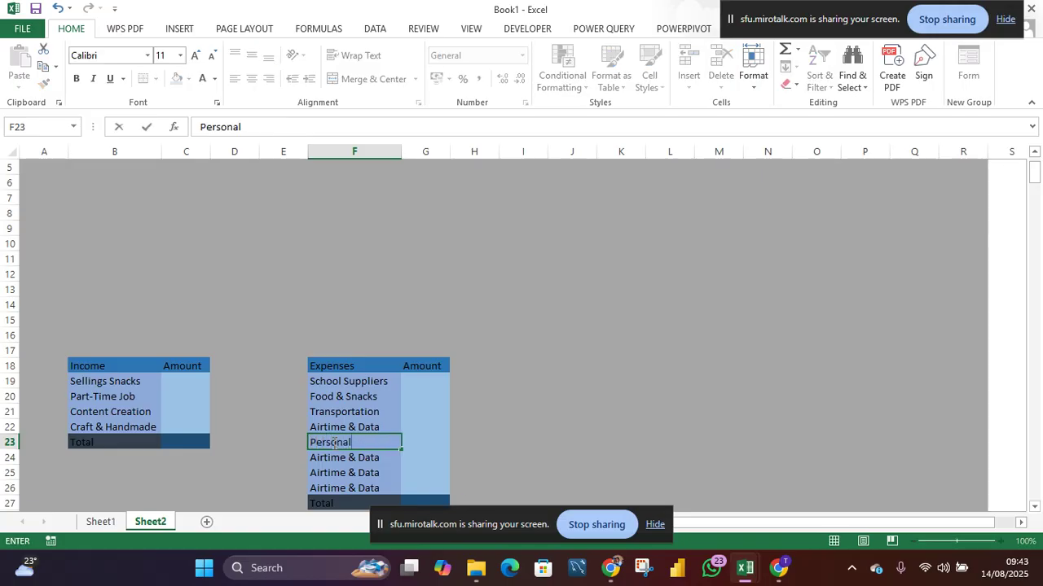
pyautogui.write(' Care')
pyautogui.press('Return')
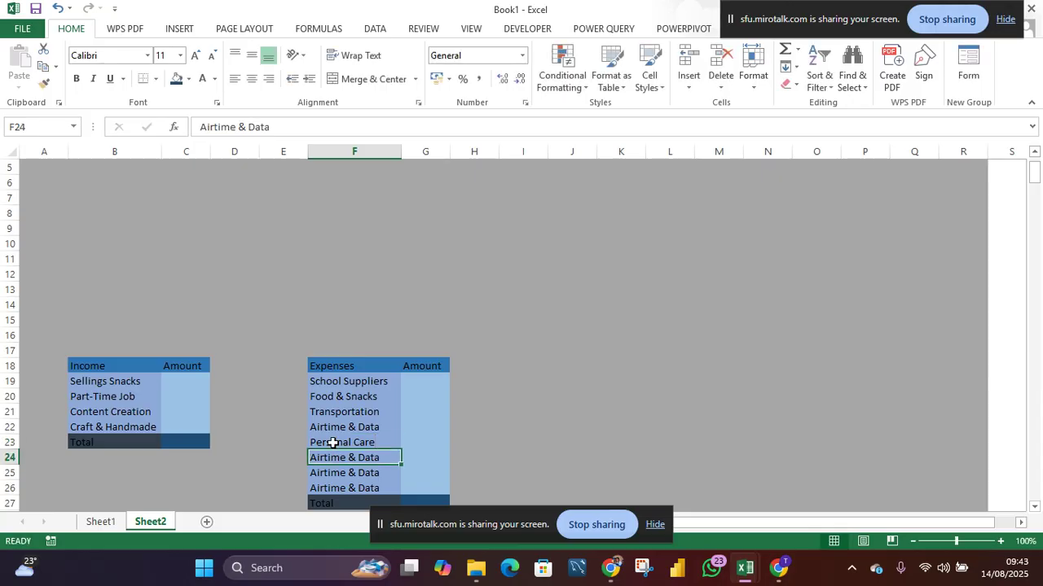
# - Rename the expense item in F24 to Clothing & Accessories
pyautogui.write('C')
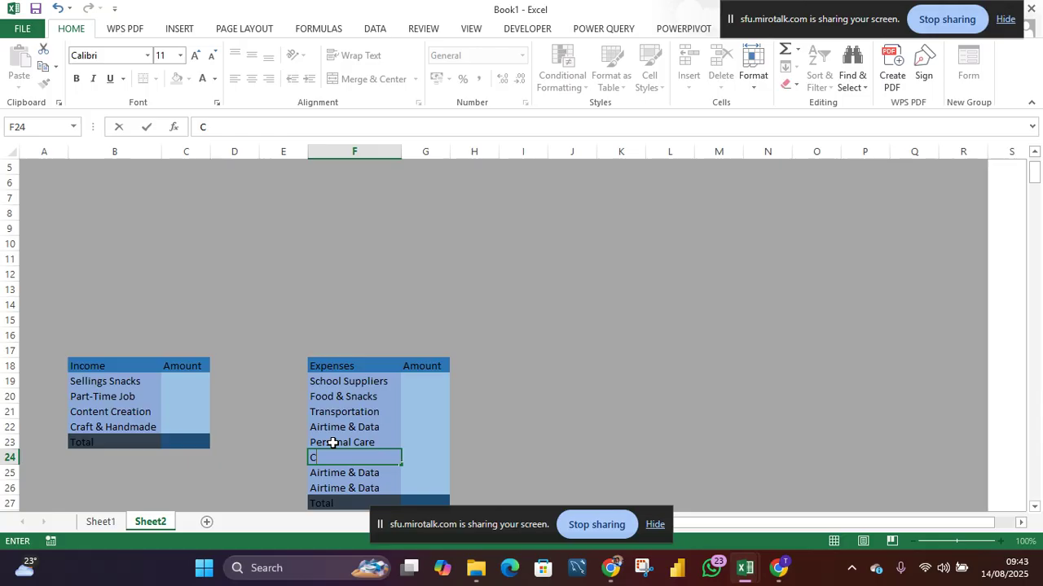
pyautogui.write('lothing & Accessories')
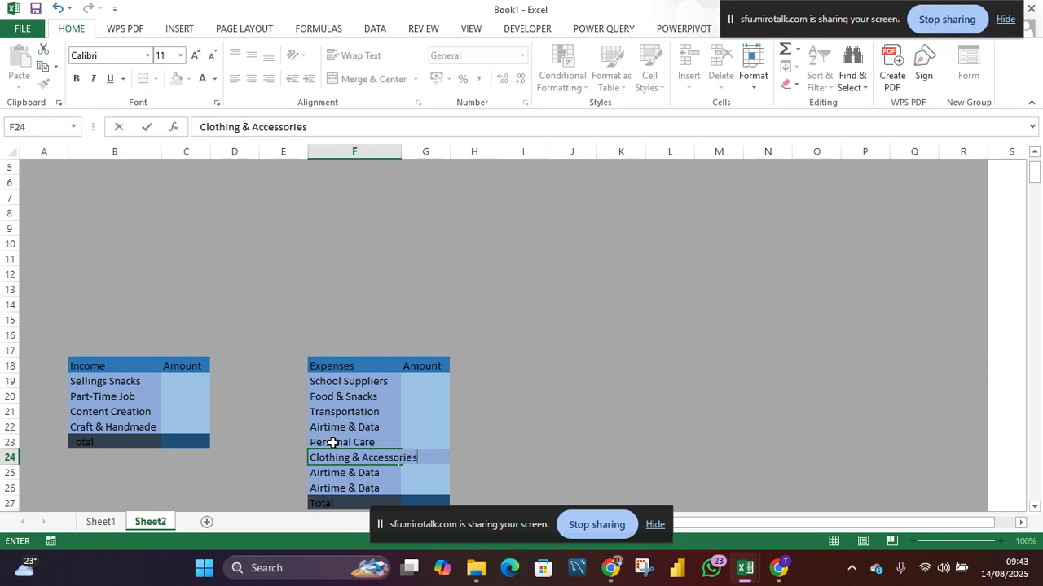
pyautogui.press('Return')
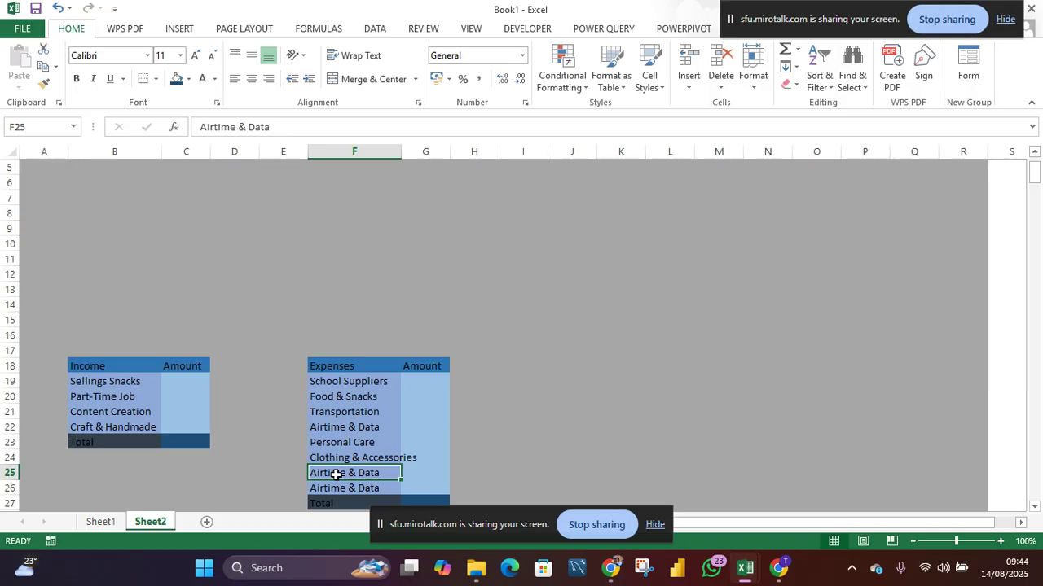
# - Rename the expense item in F25 to Unexpected Costs
pyautogui.write('Une')
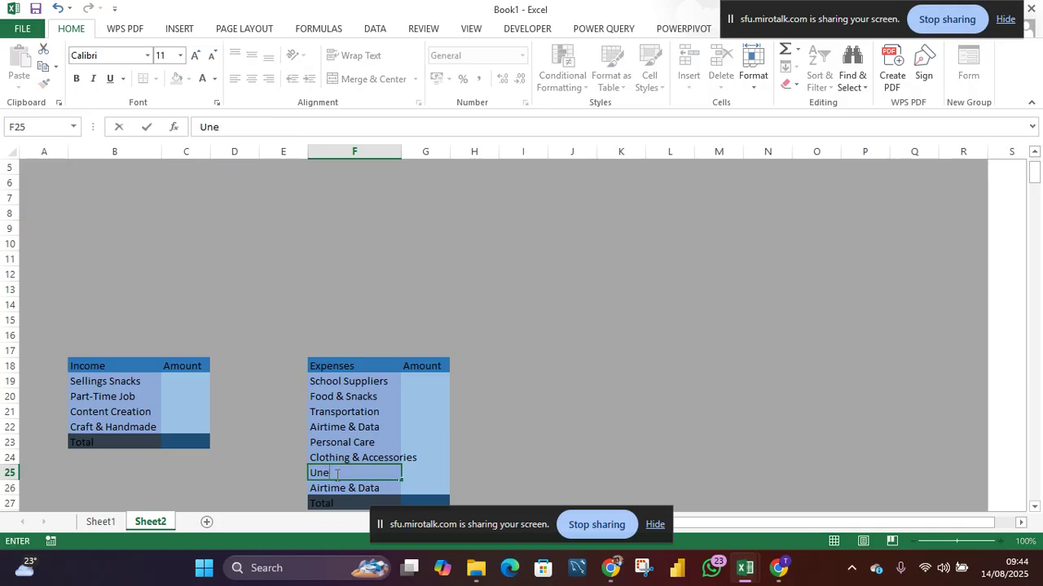
pyautogui.write('xpected Cost')
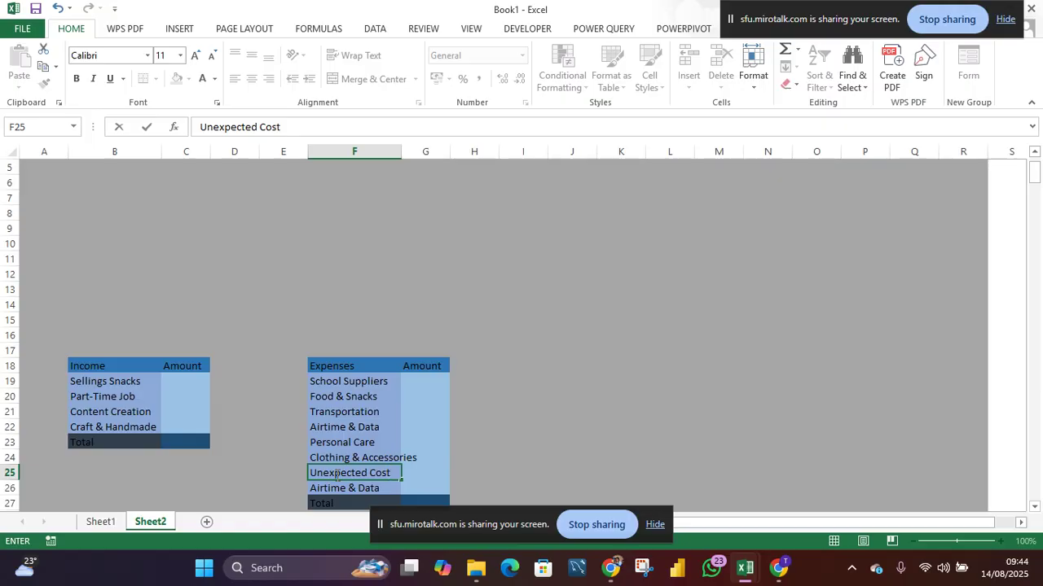
pyautogui.write('s')
# - Clear the extra row F26:G26 and move the Total label and amount cells up into row 26
pyautogui.moveTo(329, 489); pyautogui.dragTo(427, 487)
pyautogui.press('Delete')
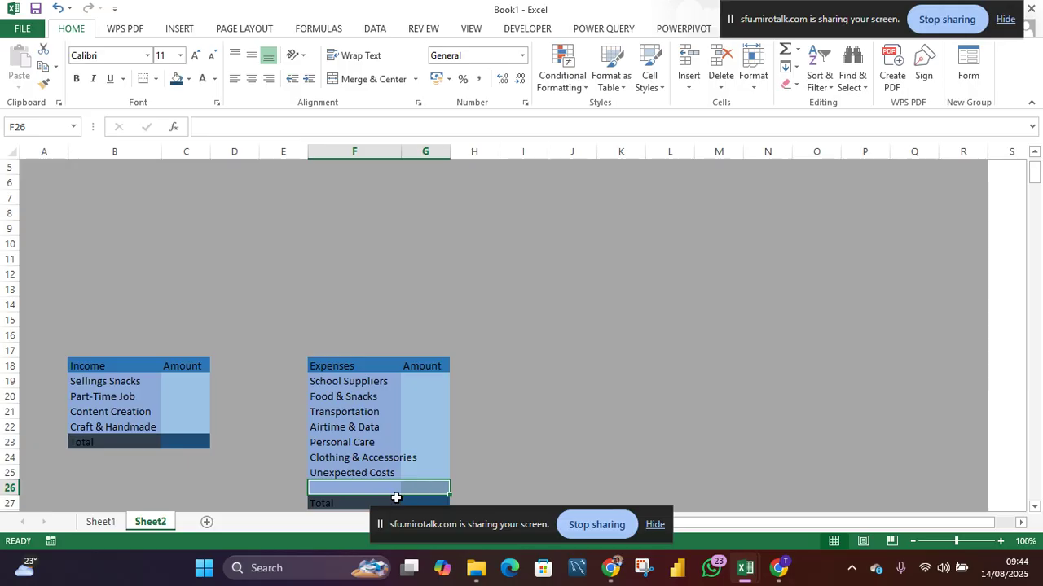
pyautogui.click(390, 500)
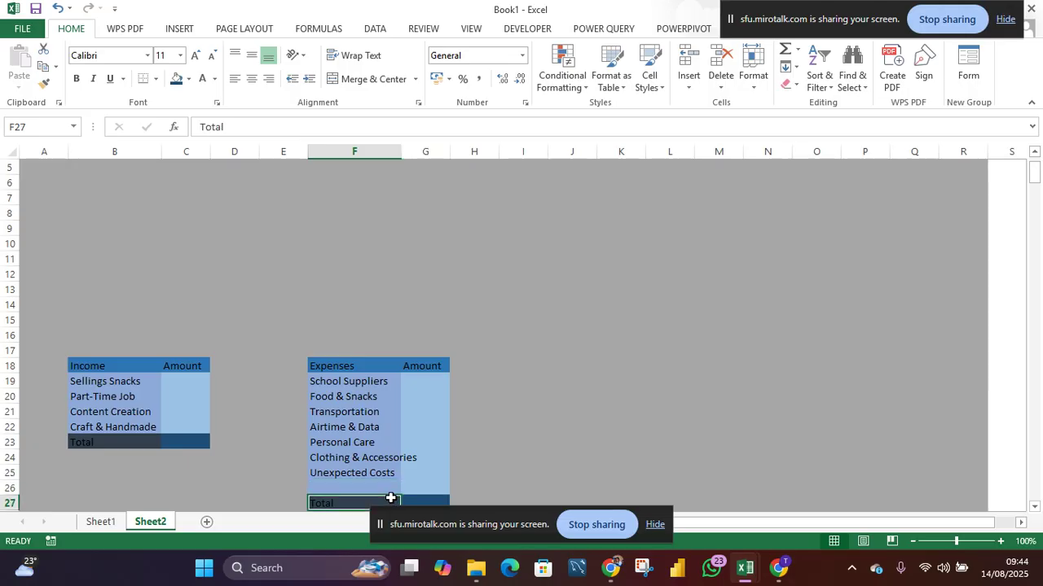
pyautogui.moveTo(390, 498); pyautogui.dragTo(390, 483)
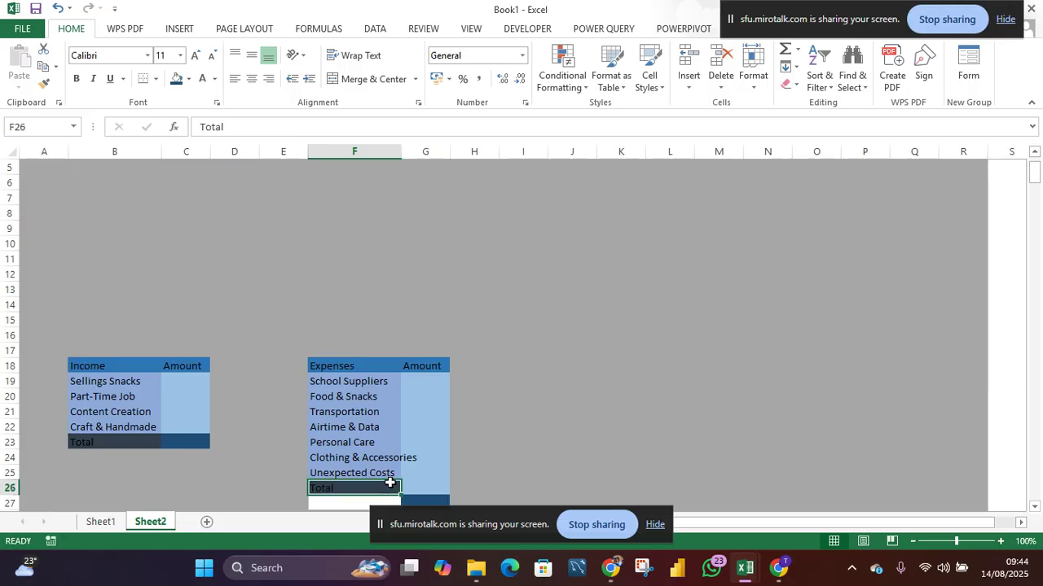
pyautogui.click(418, 499)
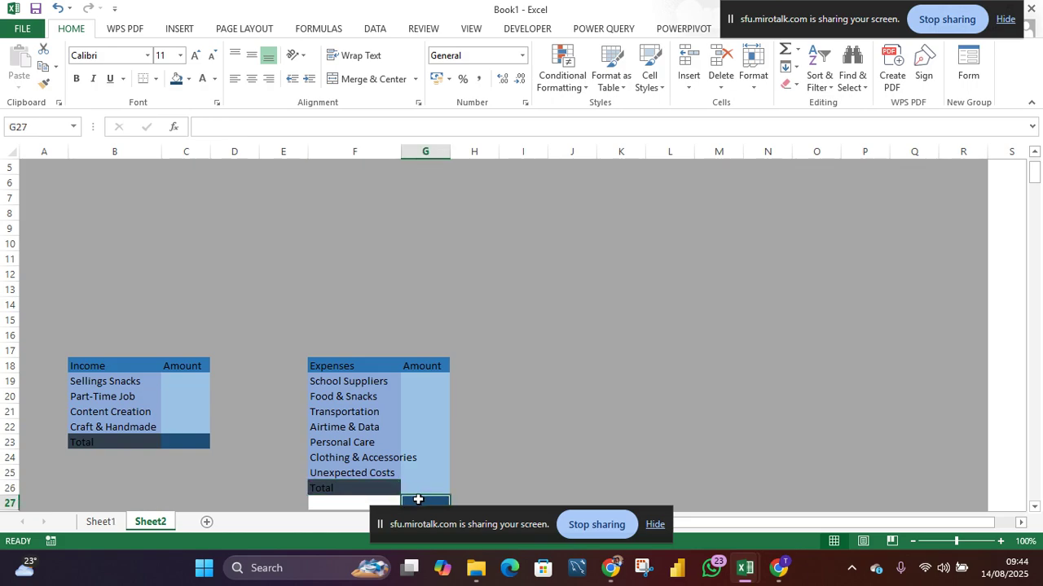
pyautogui.moveTo(420, 496); pyautogui.dragTo(423, 487)
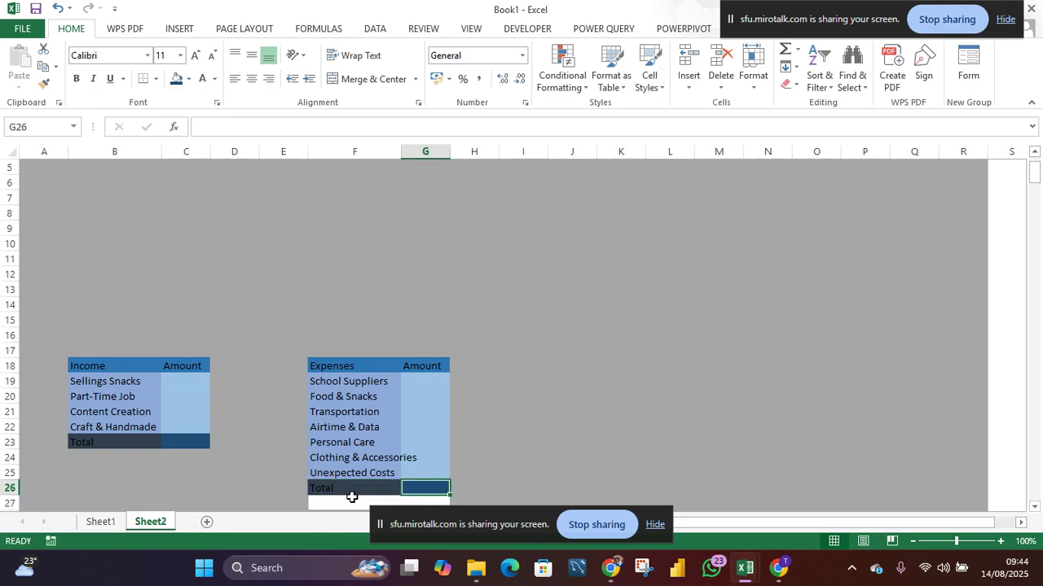
# - Fill the leftover cells F27:G27 with the gray matching the sheet background
pyautogui.scroll(-2, 326, 494)
pyautogui.moveTo(320, 429); pyautogui.dragTo(421, 421)
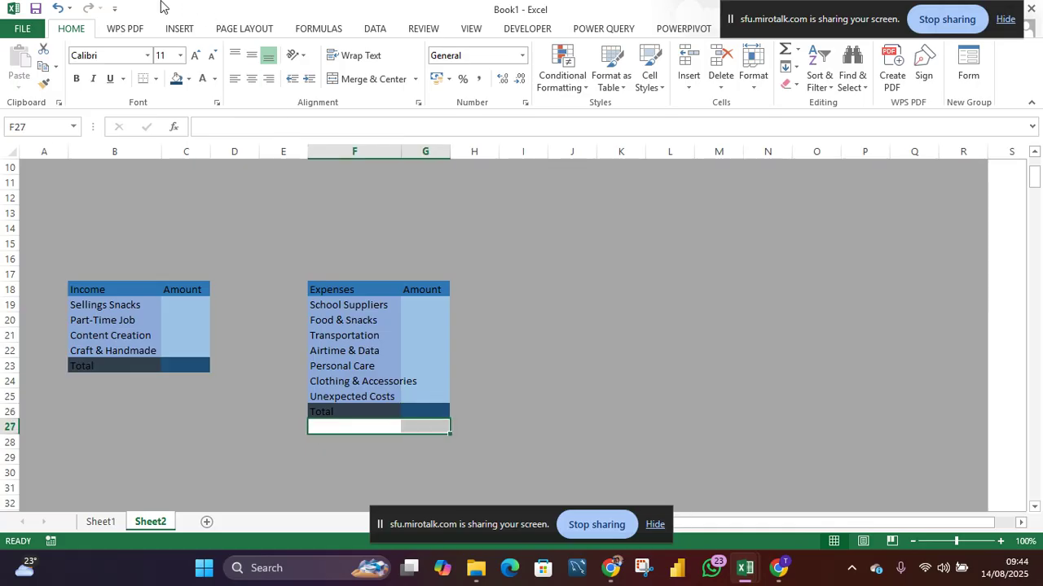
pyautogui.click(189, 80)
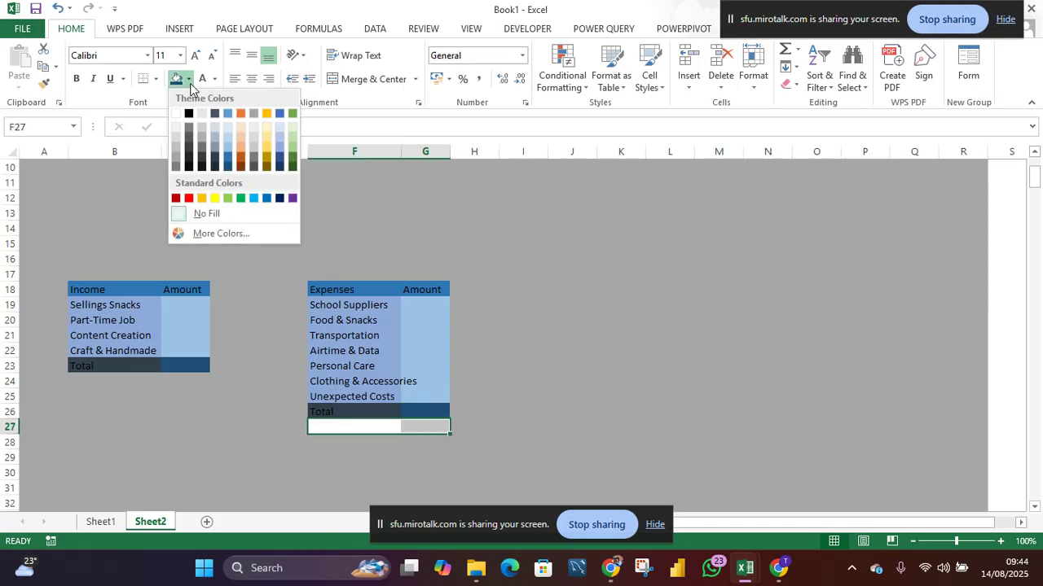
pyautogui.click(174, 162)
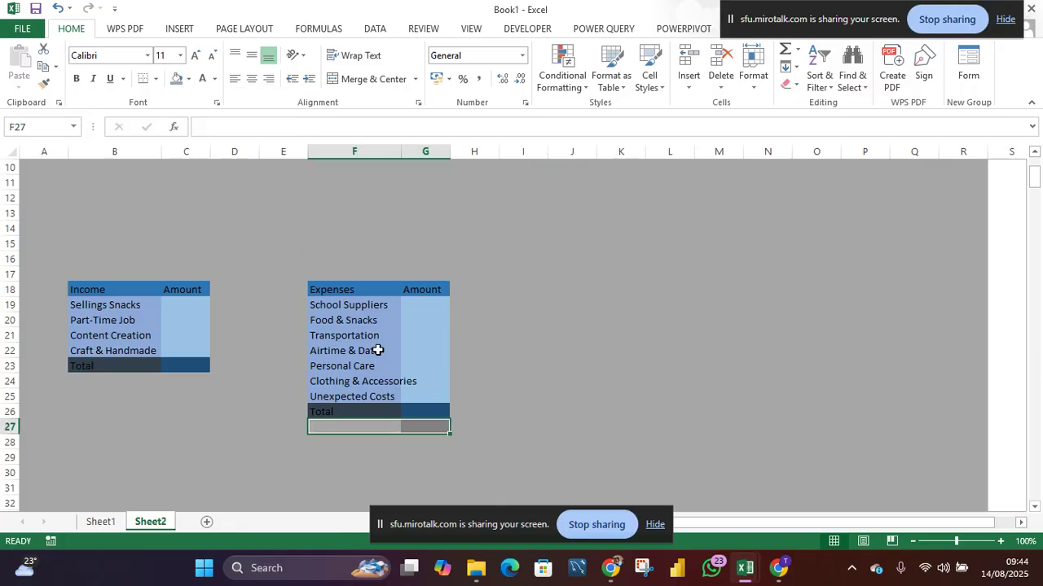
pyautogui.click(580, 382)
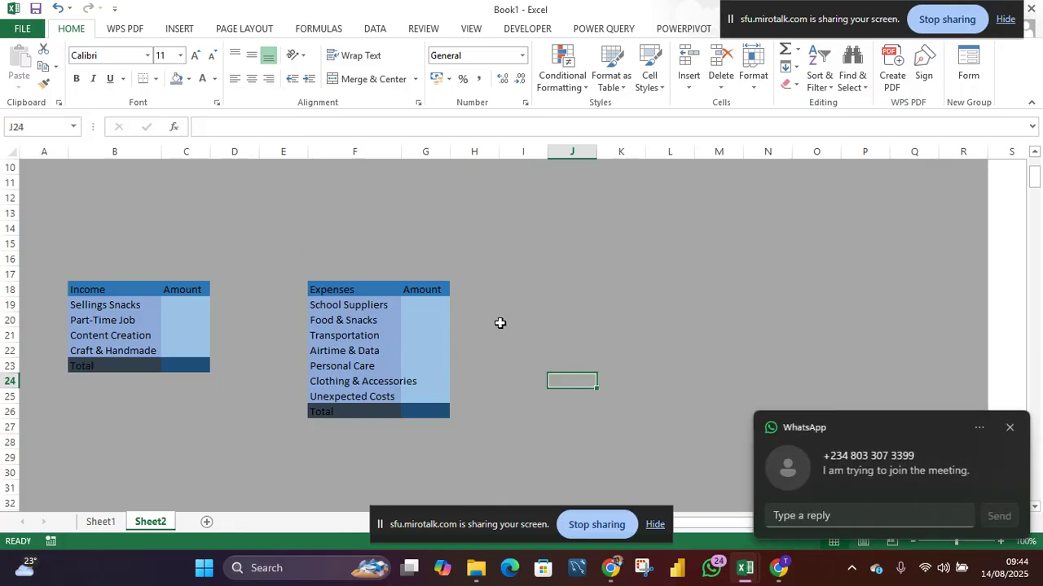
pyautogui.click(1011, 427)
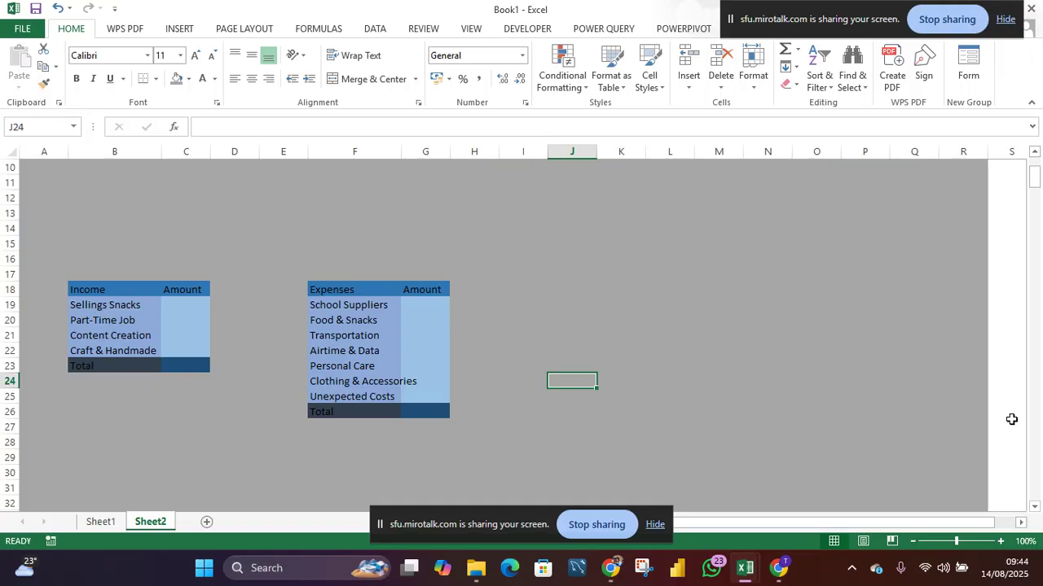
# - Select the income table B18:C23, briefly opening and leaving the save screen
pyautogui.moveTo(115, 285); pyautogui.dragTo(202, 364)
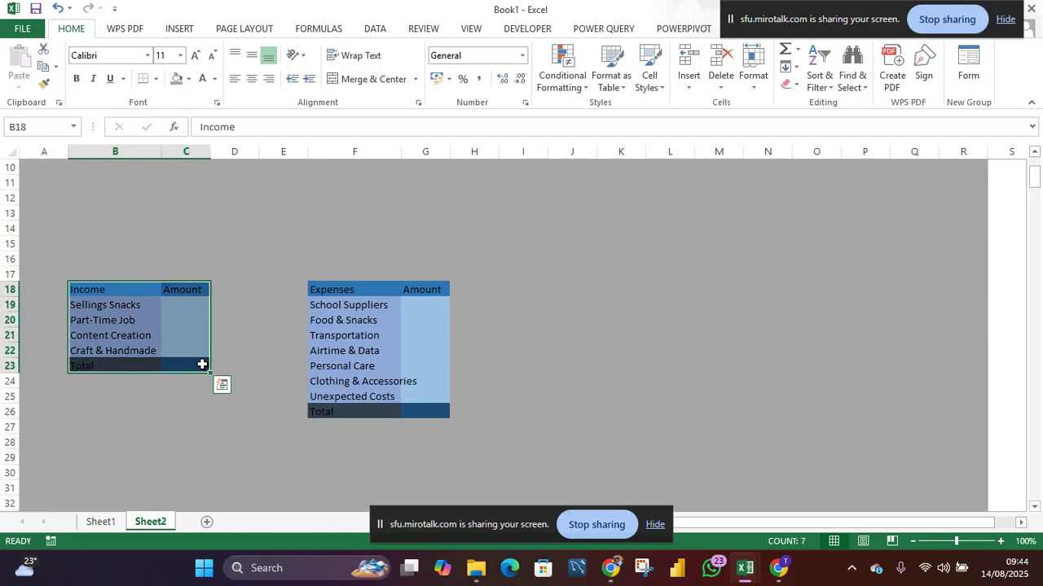
pyautogui.hotkey('ctrl', 's')
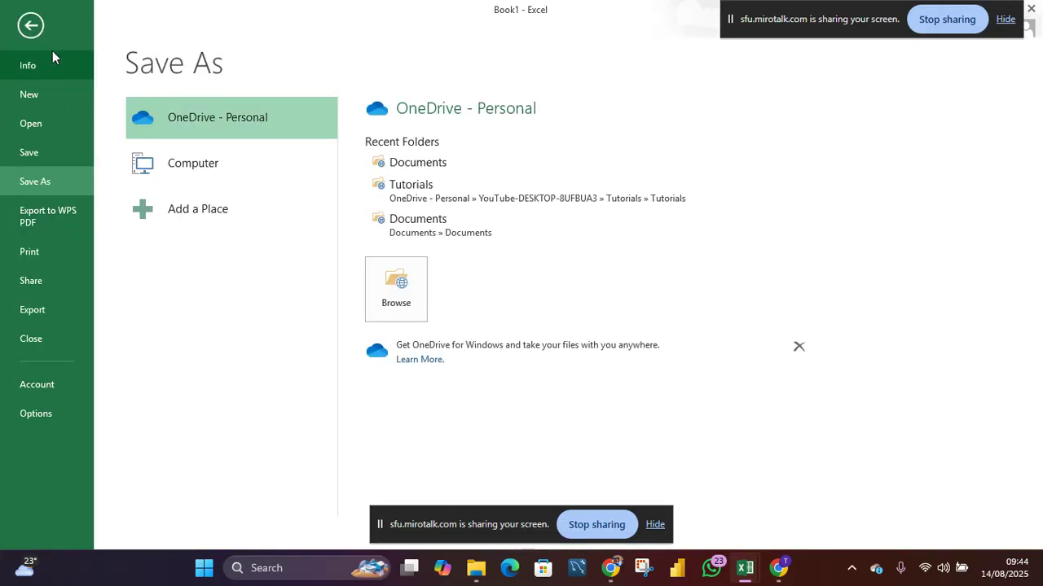
pyautogui.click(30, 27)
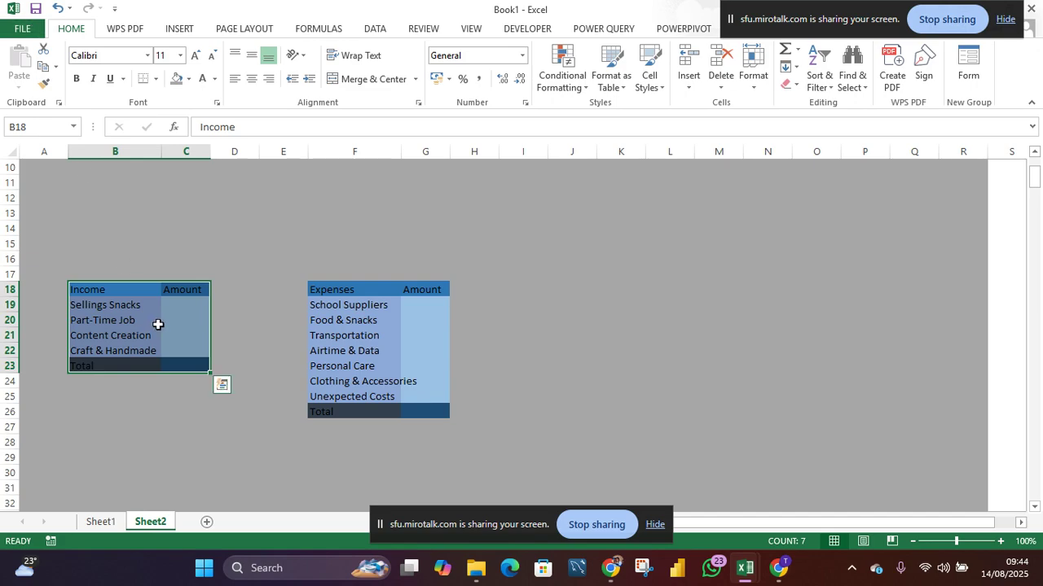
# - Copy the income table B18:C23 and paste it at K18 as a third table
pyautogui.hotkey('ctrl', 'c')
pyautogui.click(617, 287)
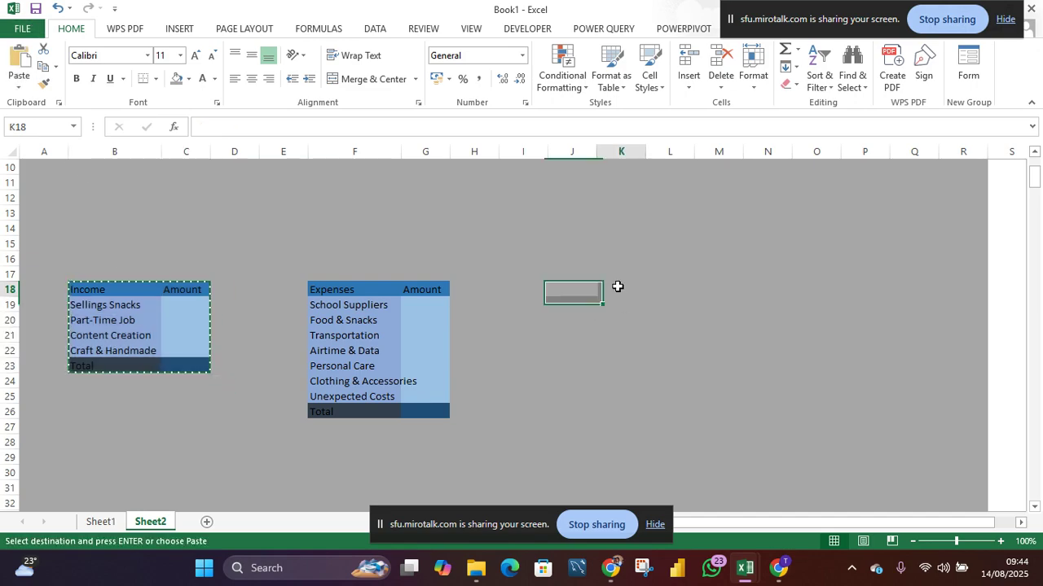
pyautogui.hotkey('ctrl', 'v')
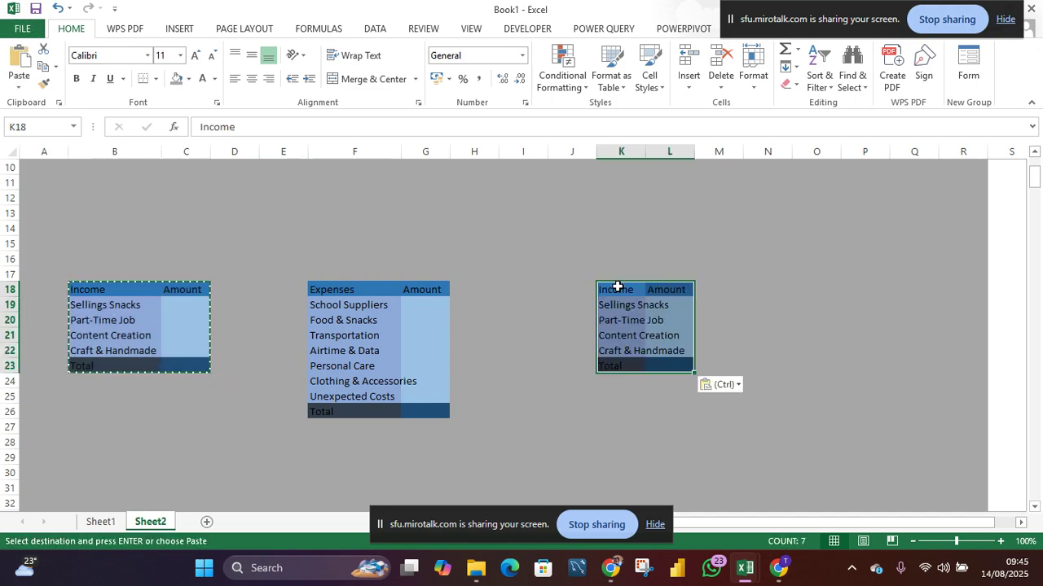
# - Widen column F and autofit column K so the labels fit
pyautogui.moveTo(401, 154); pyautogui.dragTo(423, 154)
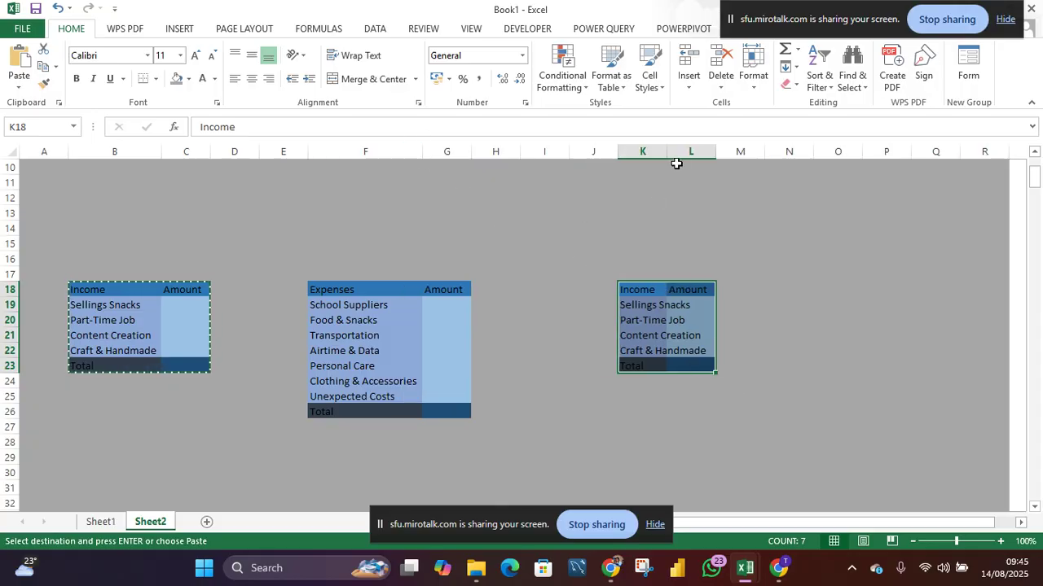
pyautogui.doubleClick(669, 155)
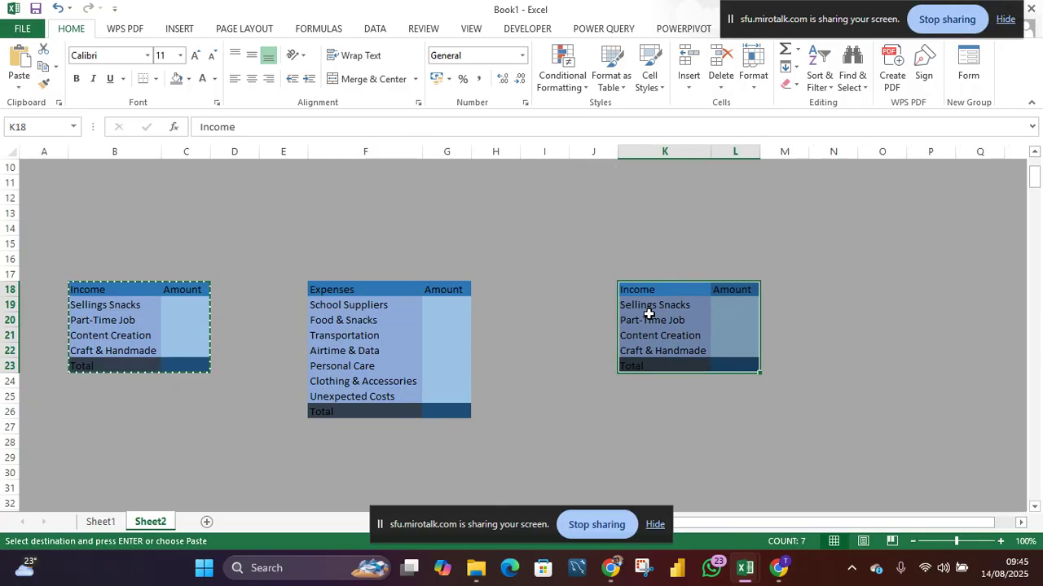
# - Rename the new table's header in K18 to Savings
pyautogui.click(656, 290)
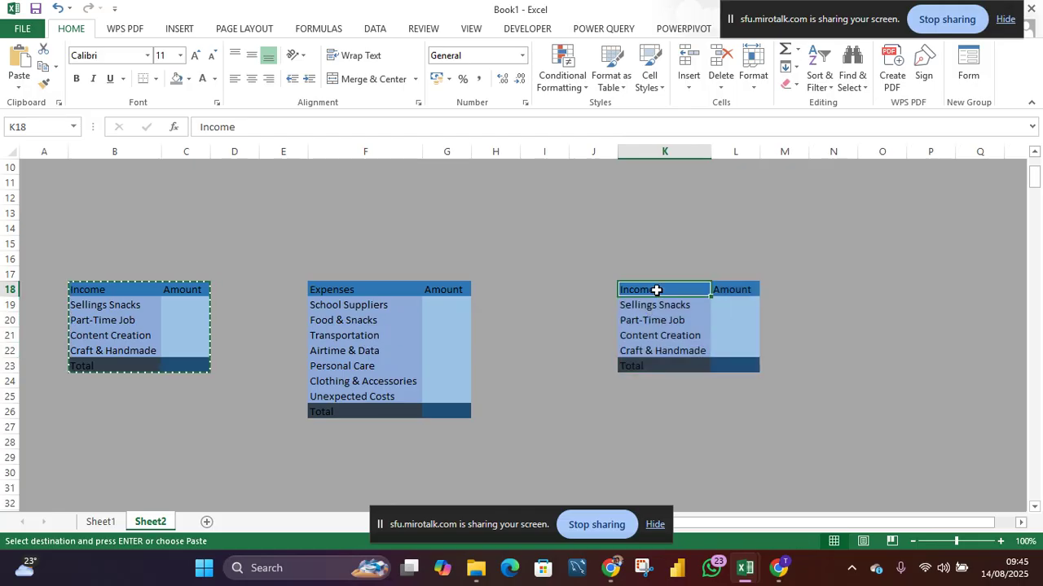
pyautogui.doubleClick(656, 290)
pyautogui.moveTo(656, 290); pyautogui.dragTo(607, 287)
pyautogui.write('Savings')
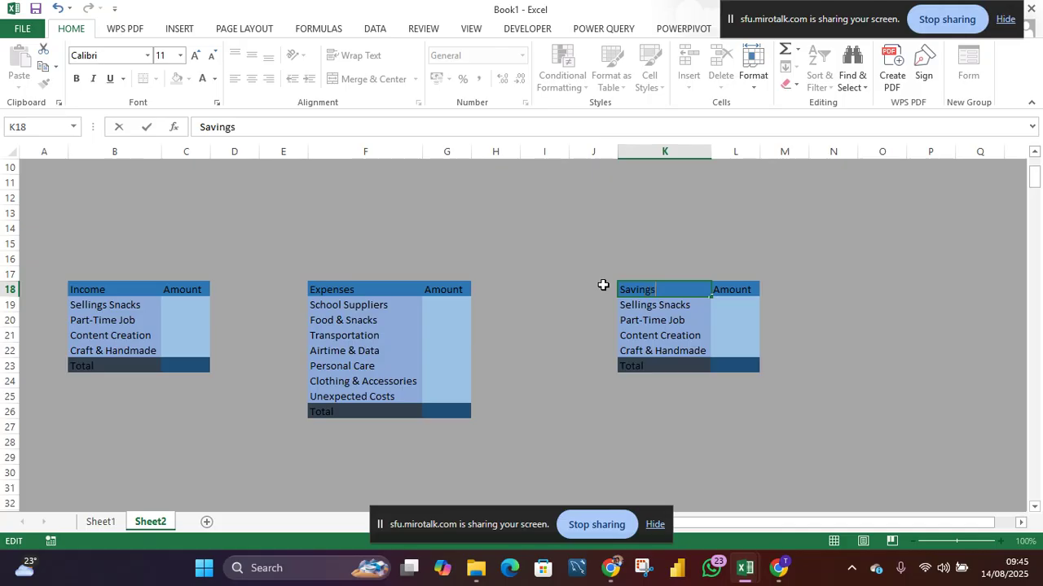
# - Rename the first two savings items to Seasonal Events and Funds
pyautogui.click(644, 308)
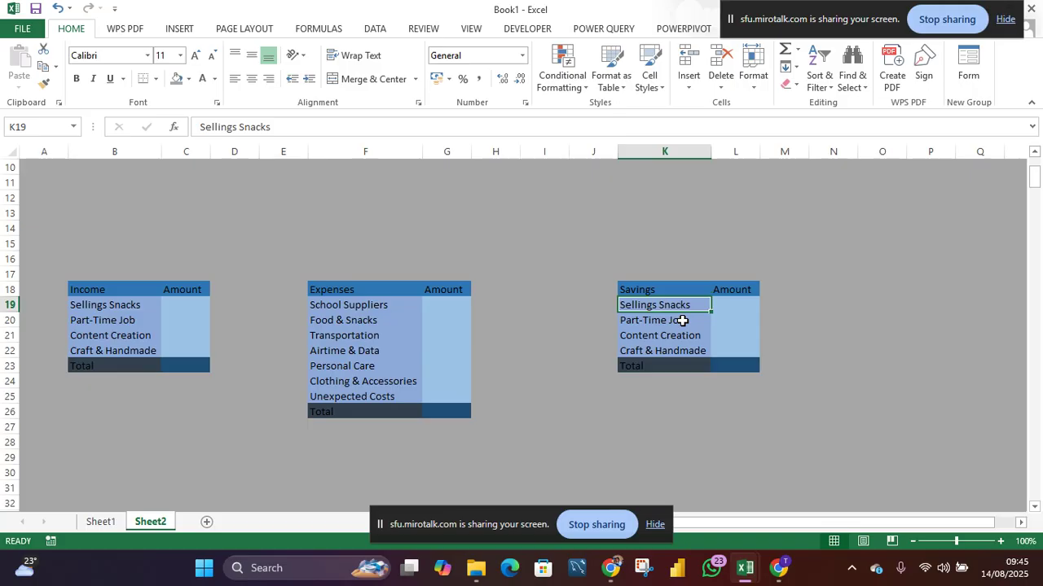
pyautogui.write('Seaso')
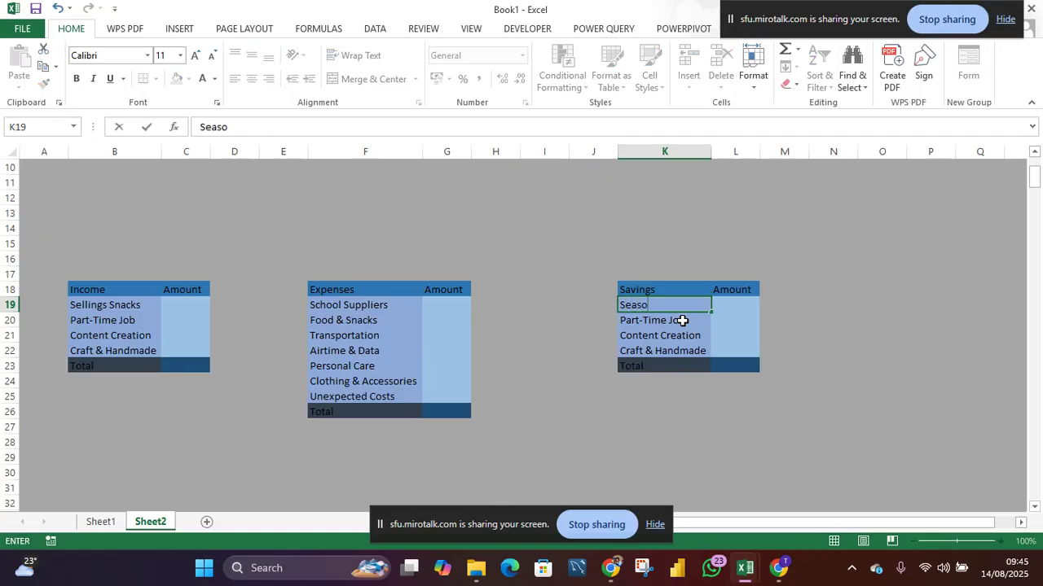
pyautogui.write('nal Events')
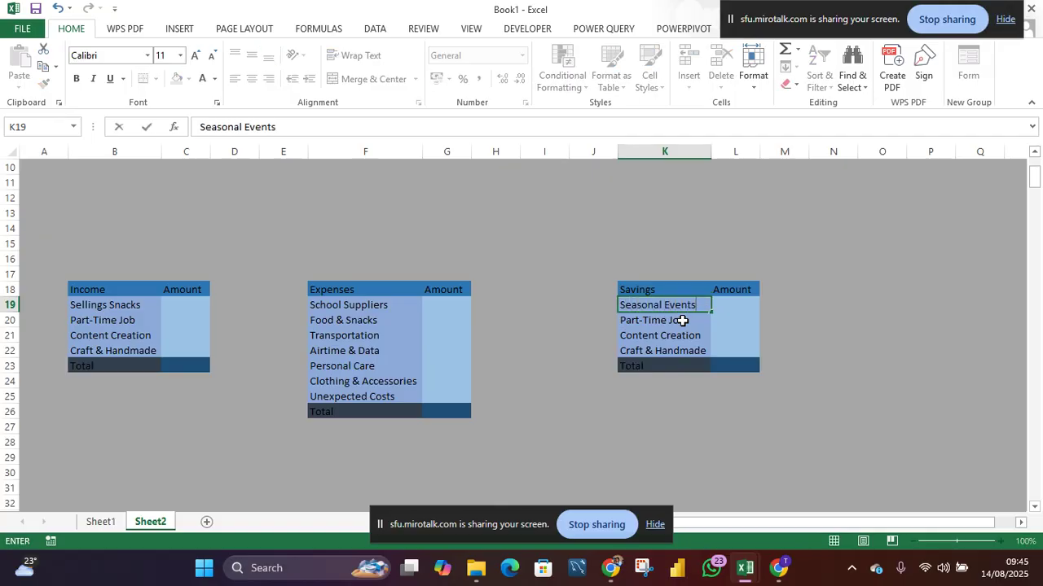
pyautogui.press('Return')
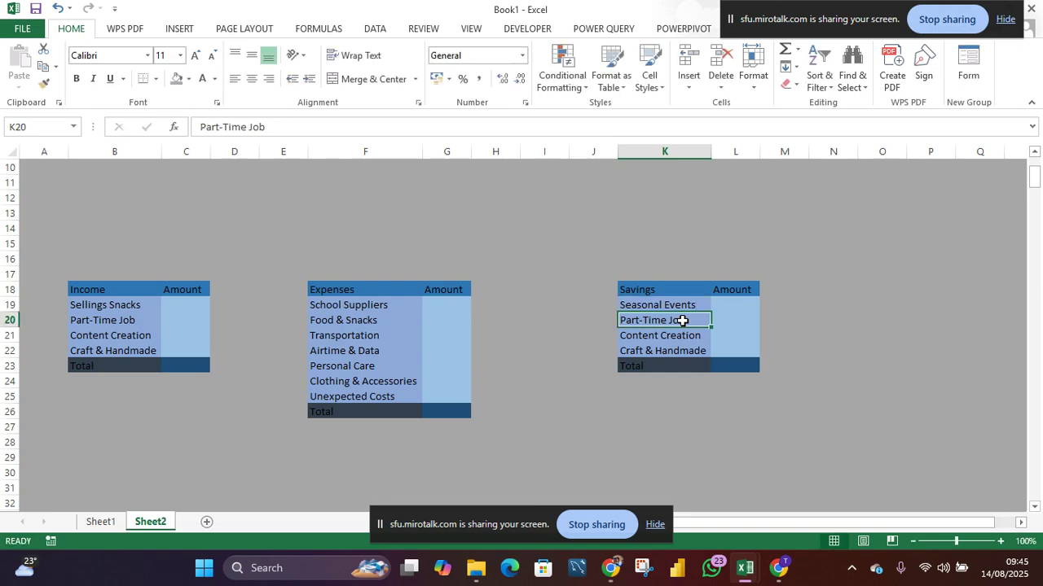
pyautogui.write('Funds')
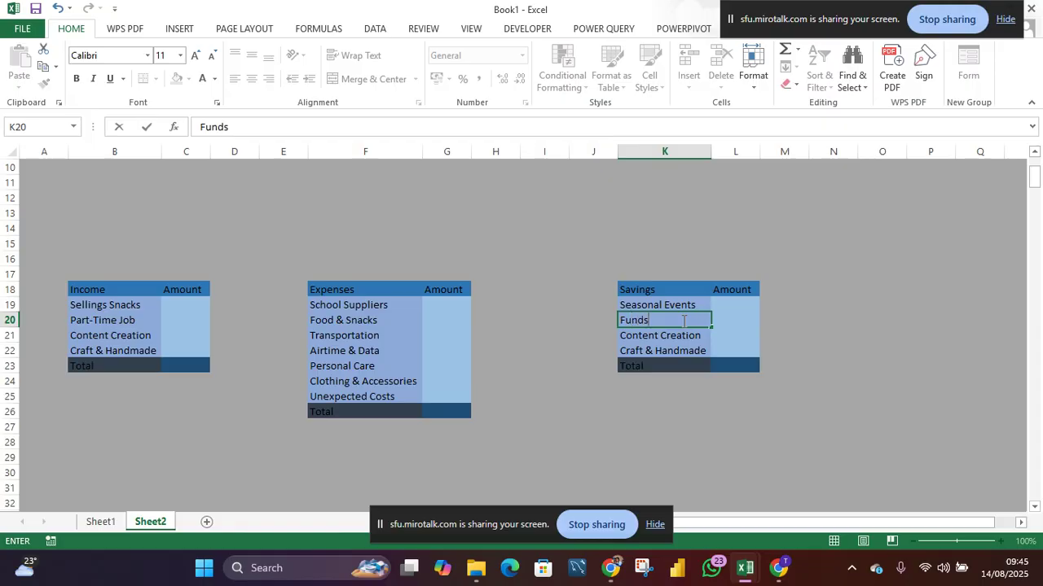
pyautogui.press('Return')
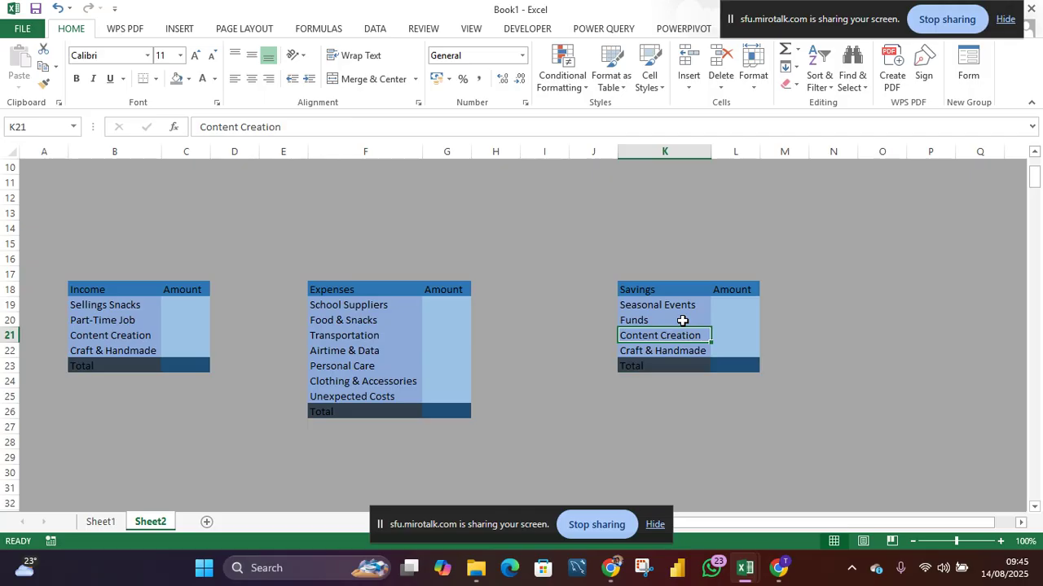
# - Rename the remaining savings items to Farming Assistance and Emergency
pyautogui.write('Farm')
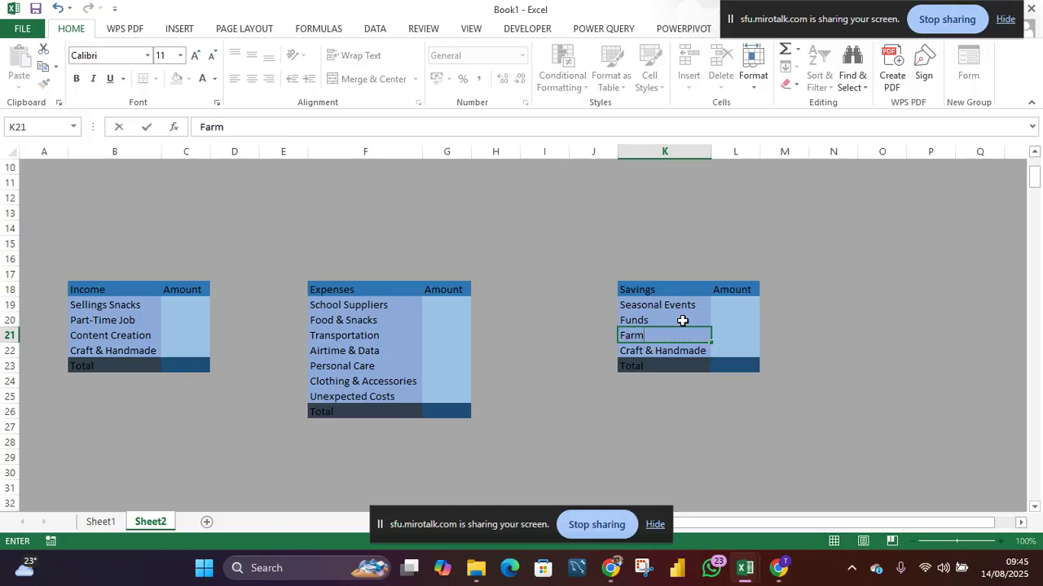
pyautogui.write('ing Assistance')
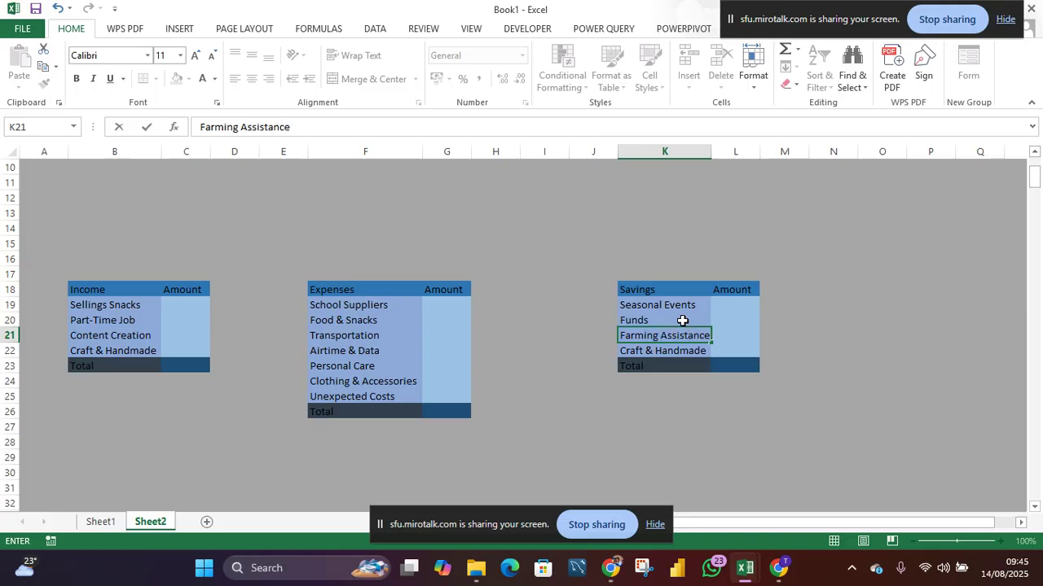
pyautogui.press('Return')
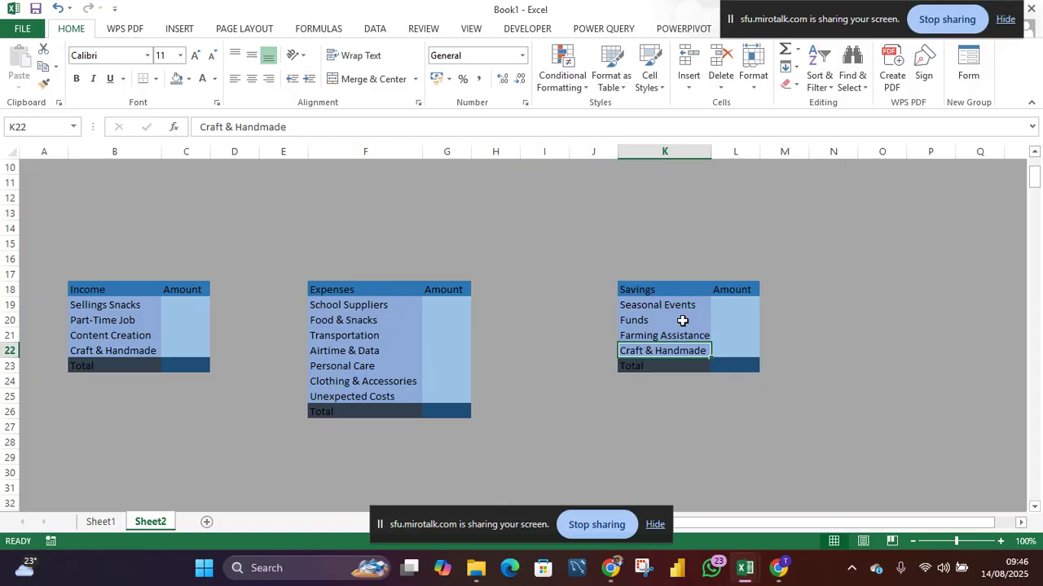
pyautogui.write('E')
pyautogui.write('gency')
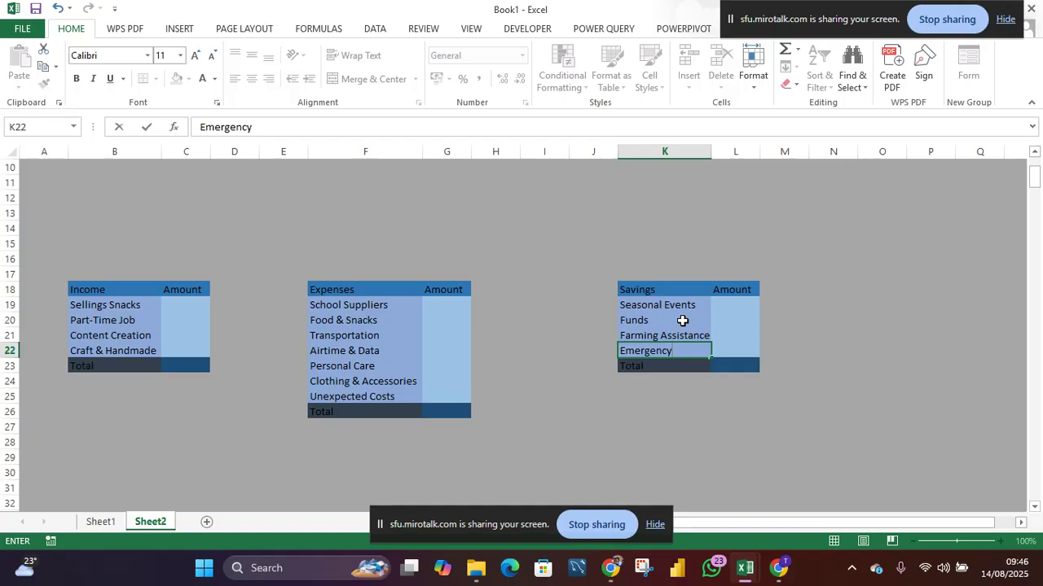
pyautogui.press('Return')
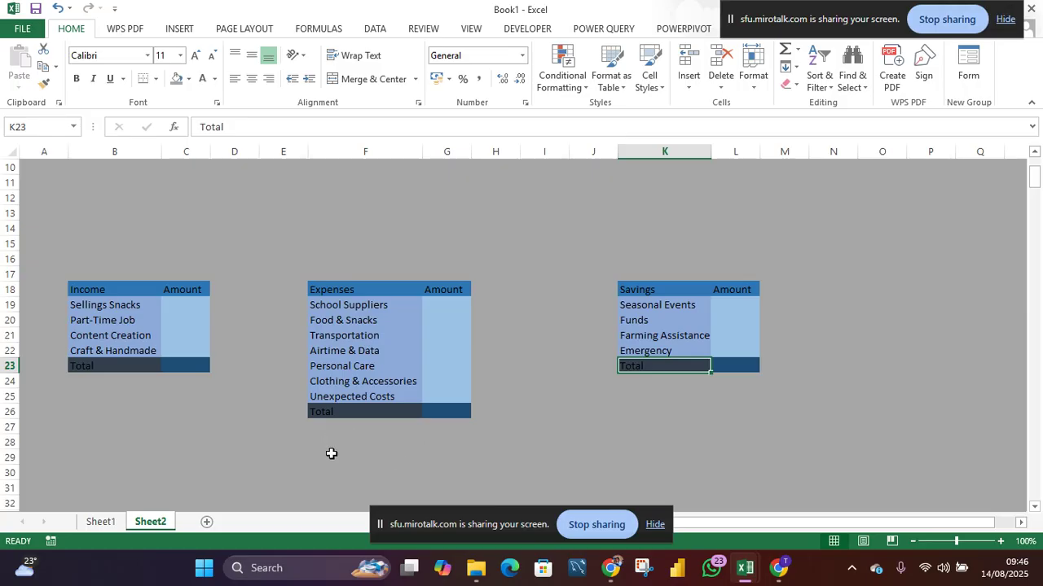
# - Enter the label To be Allocated in D31
pyautogui.click(243, 483)
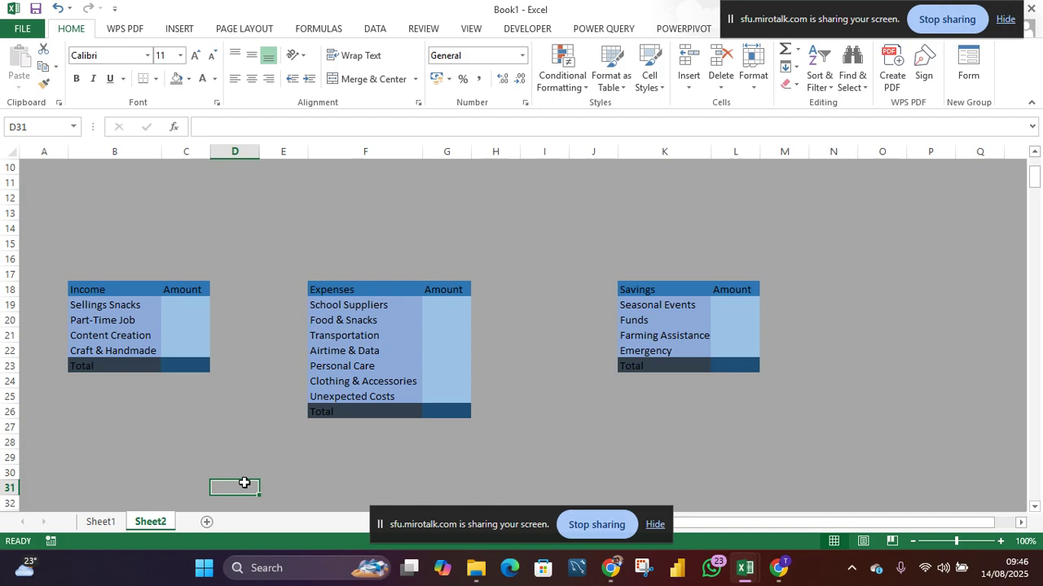
pyautogui.write('To be Allocated')
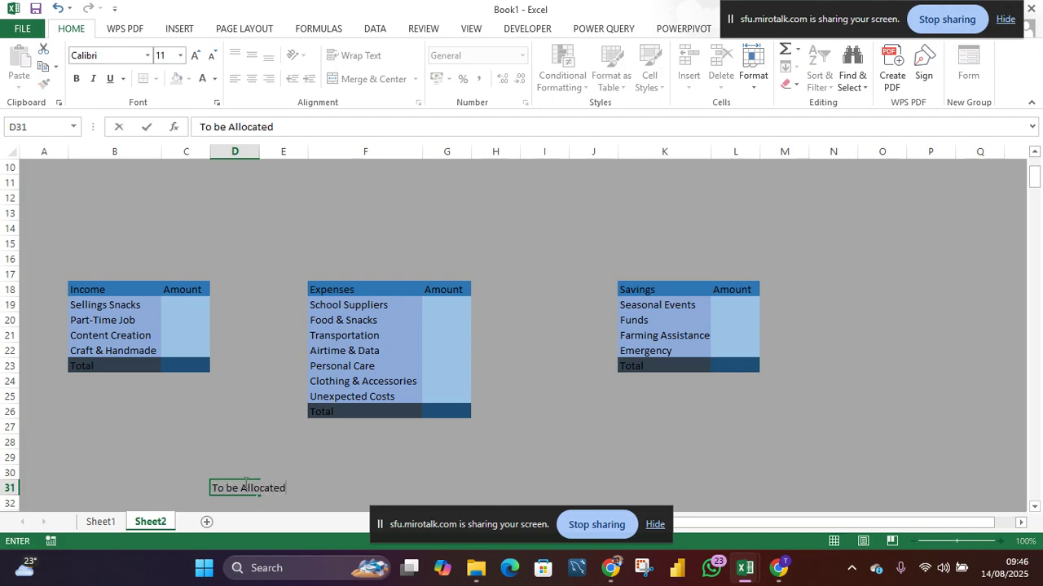
pyautogui.press('Return')
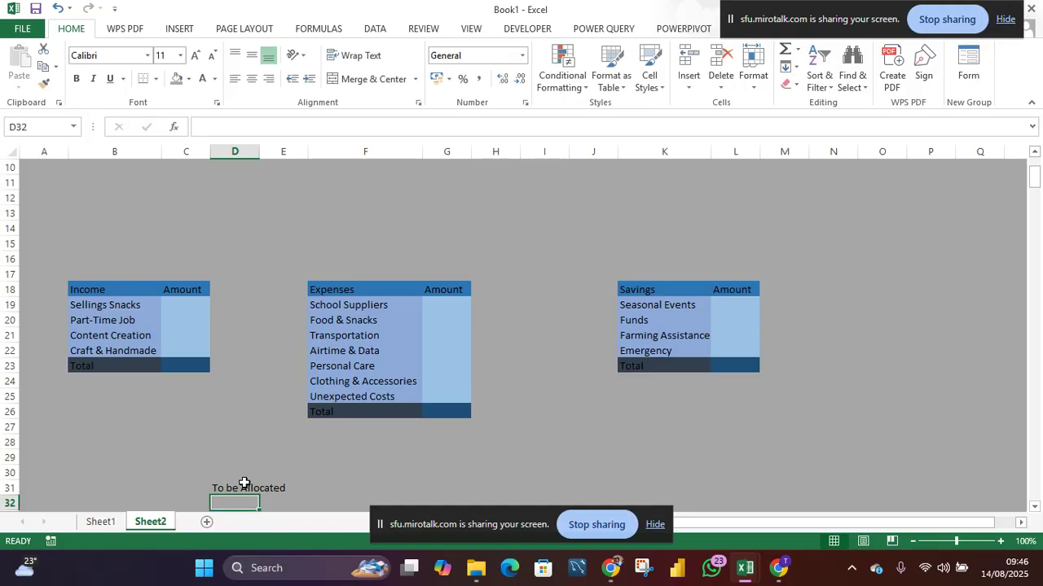
# - Fill D31 with a dark gray and autofit column D to the label
pyautogui.click(274, 488)
pyautogui.click(232, 487)
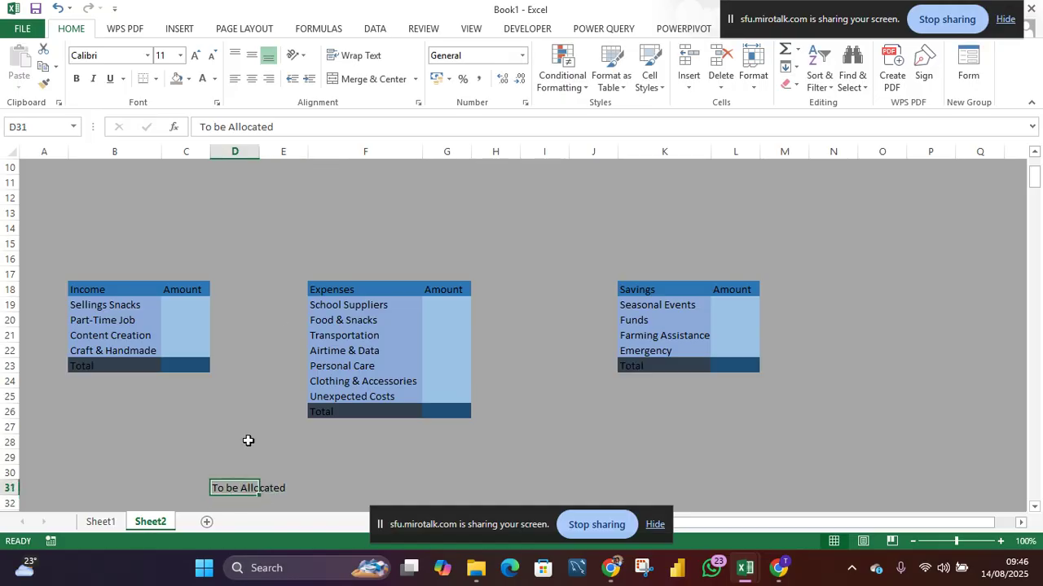
pyautogui.click(188, 79)
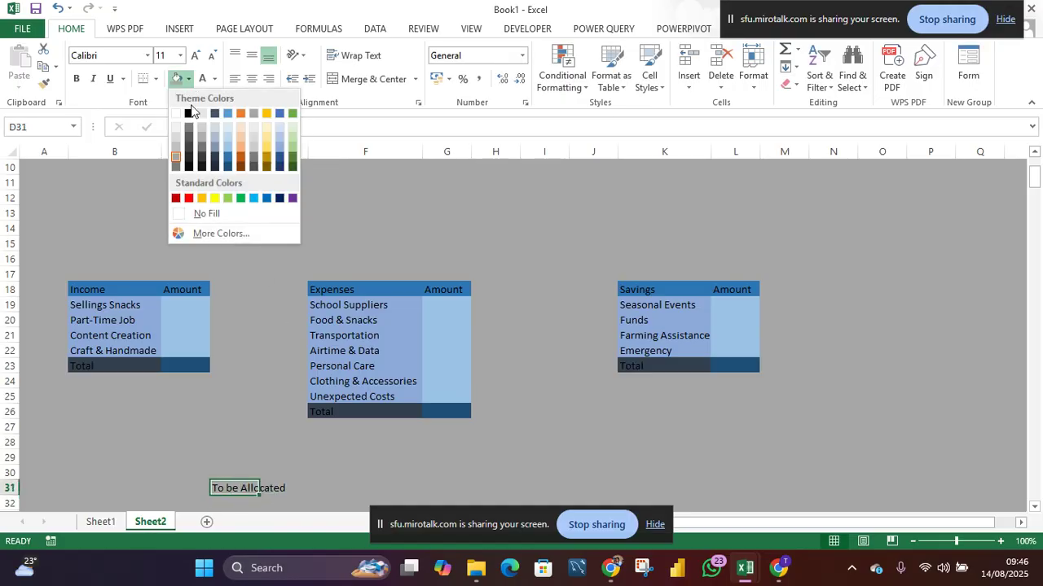
pyautogui.click(190, 158)
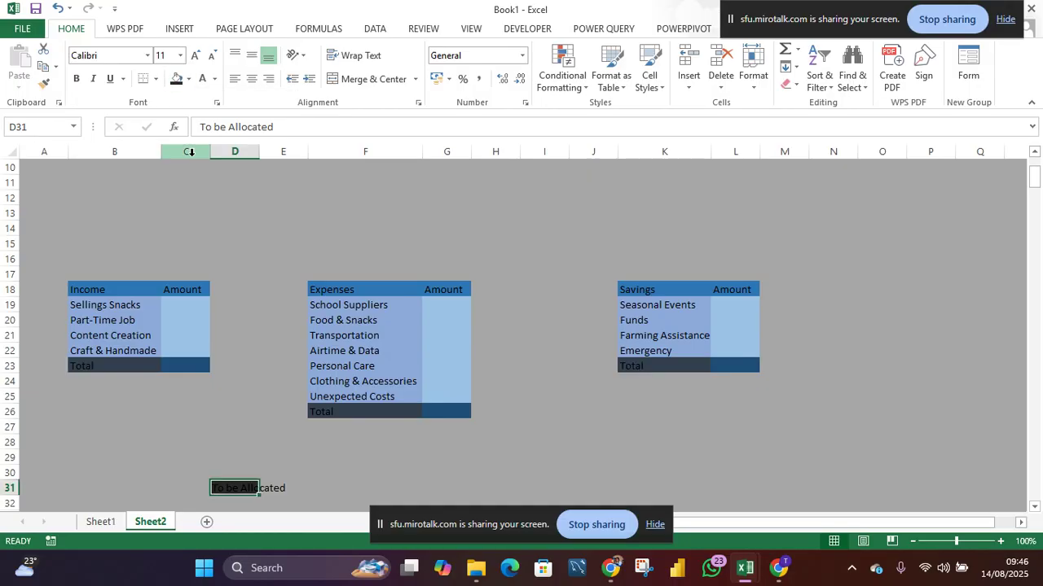
pyautogui.doubleClick(267, 149)
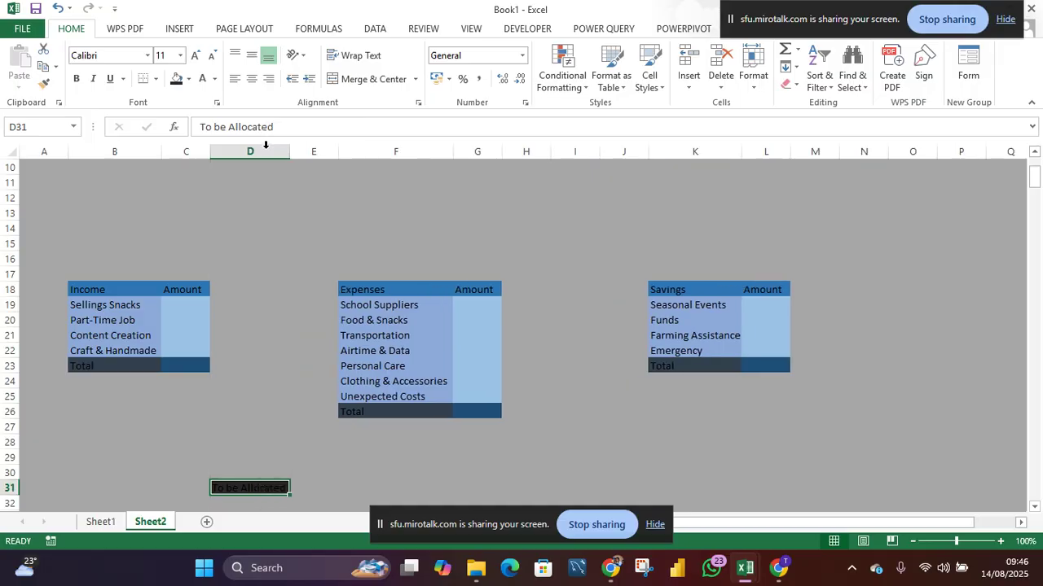
# - Fill the adjacent cell E31 with a dark blue
pyautogui.click(300, 487)
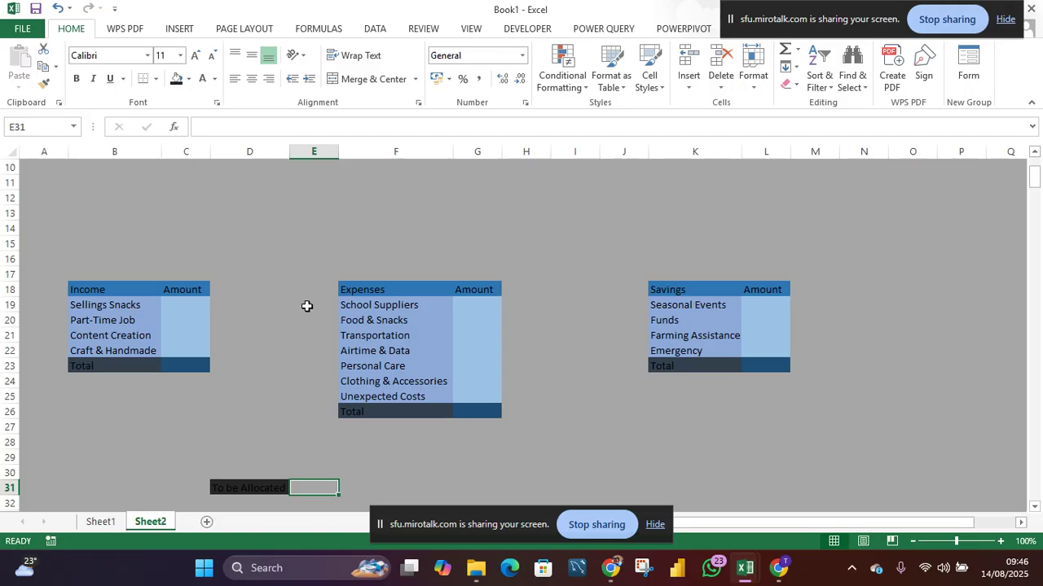
pyautogui.click(189, 79)
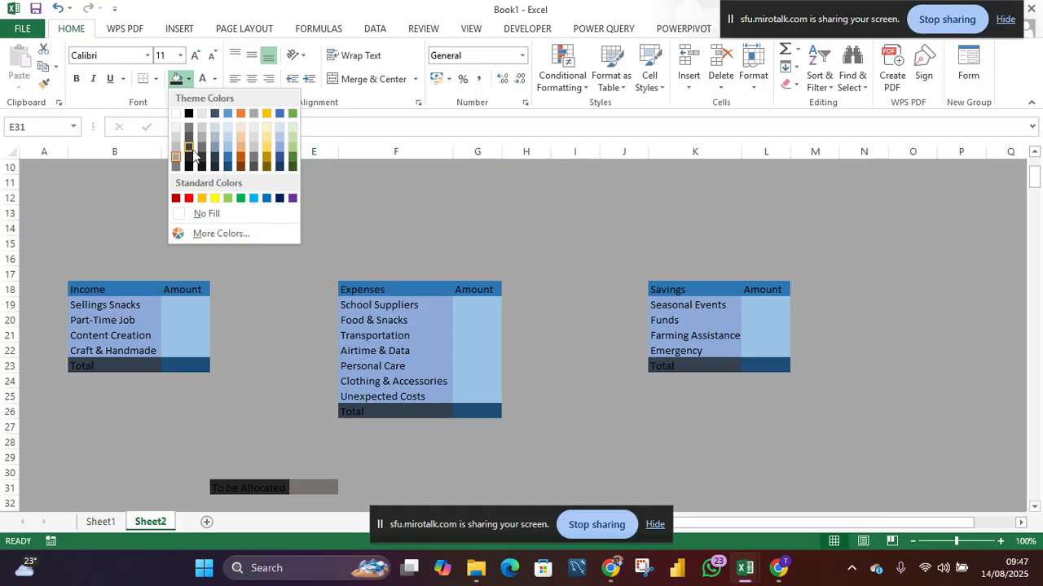
pyautogui.click(233, 163)
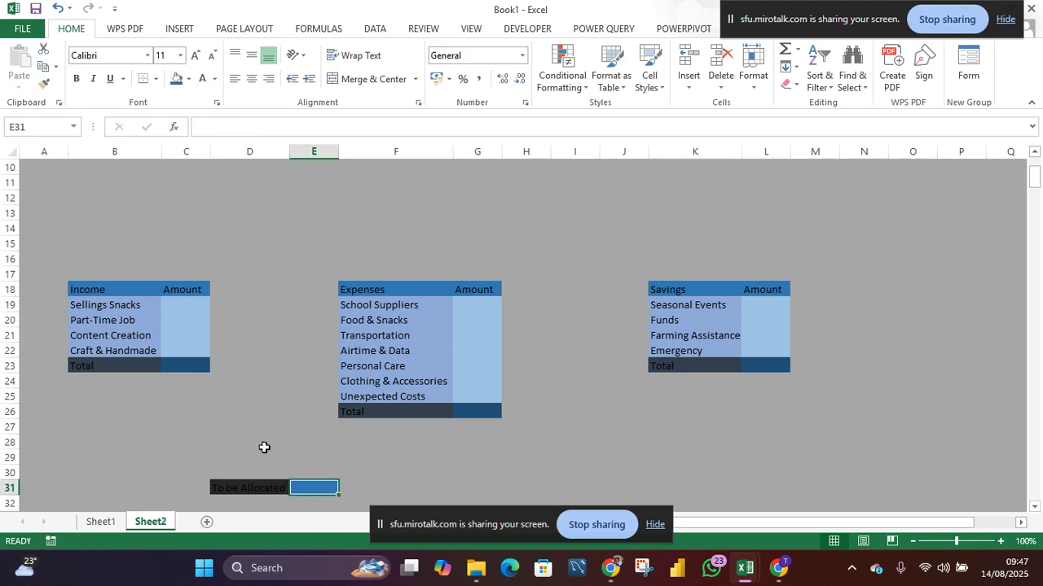
pyautogui.click(190, 79)
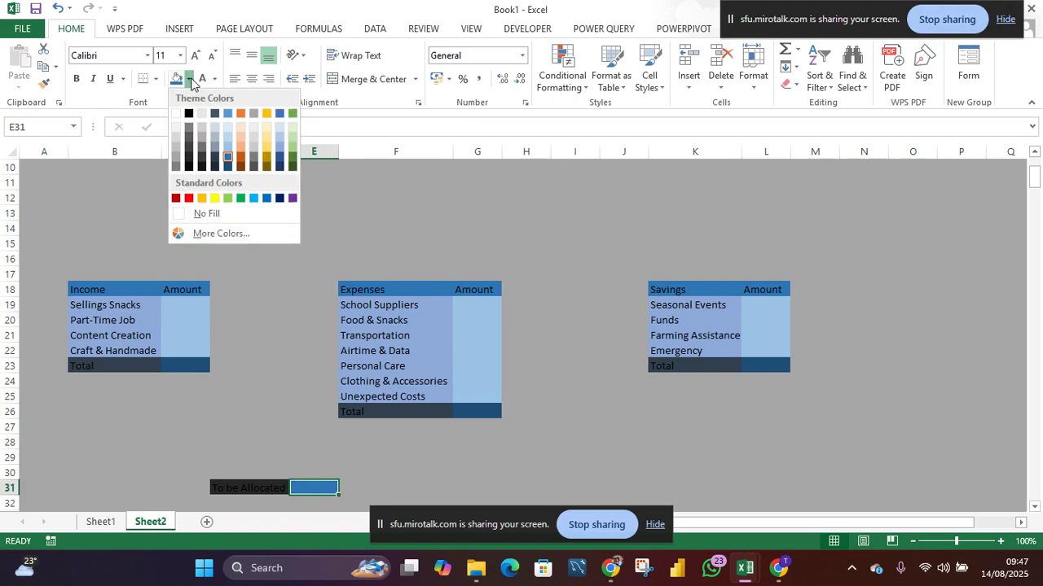
pyautogui.click(228, 167)
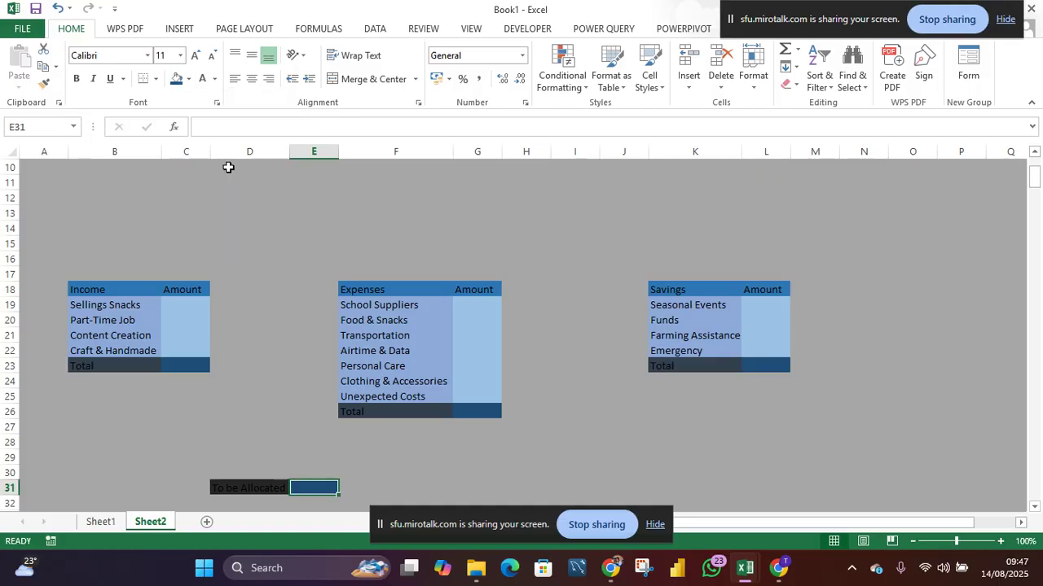
# - Enter the formula =SUM(C23-(G26+L23)) in E31 to calculate the amount to be allocated
pyautogui.click(342, 498)
pyautogui.click(311, 484)
pyautogui.write('=sum')
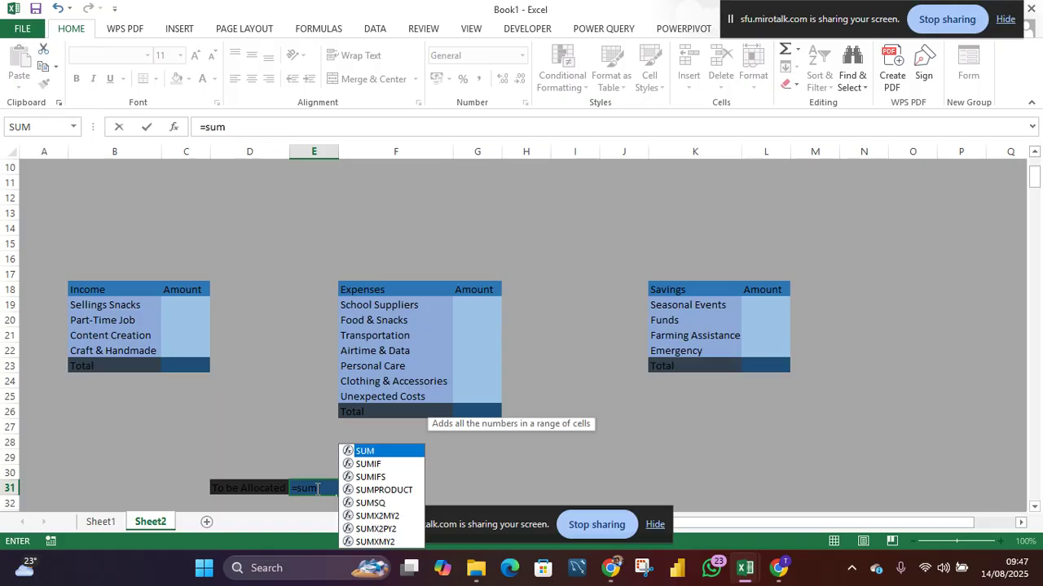
pyautogui.press('Tab')
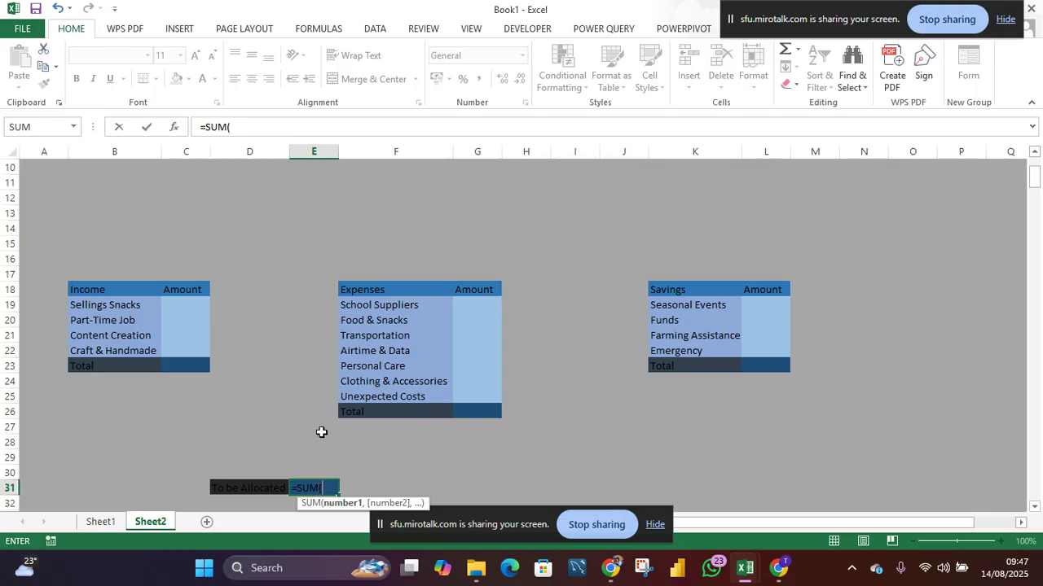
pyautogui.click(185, 369)
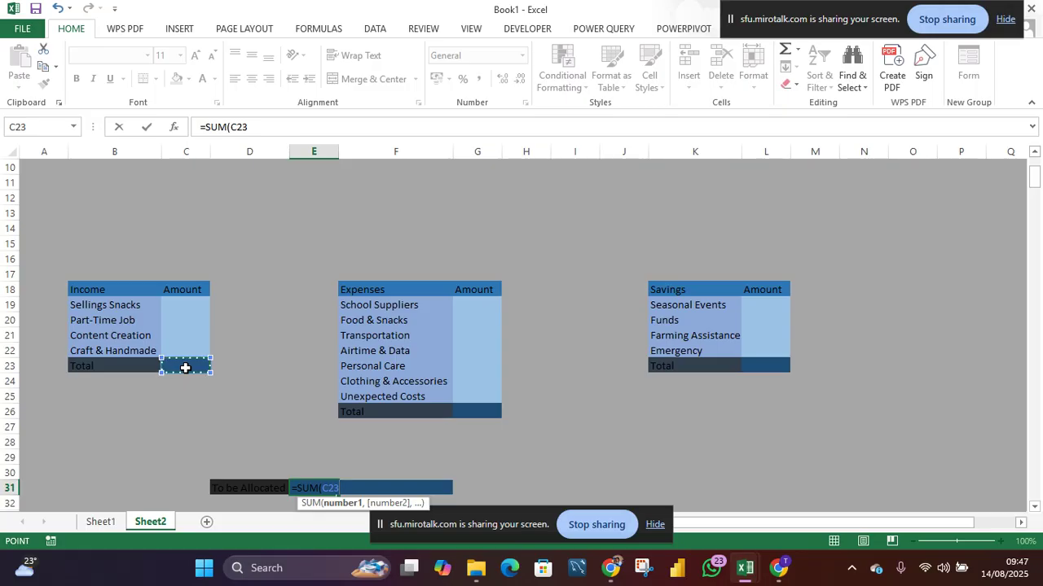
pyautogui.write('-(')
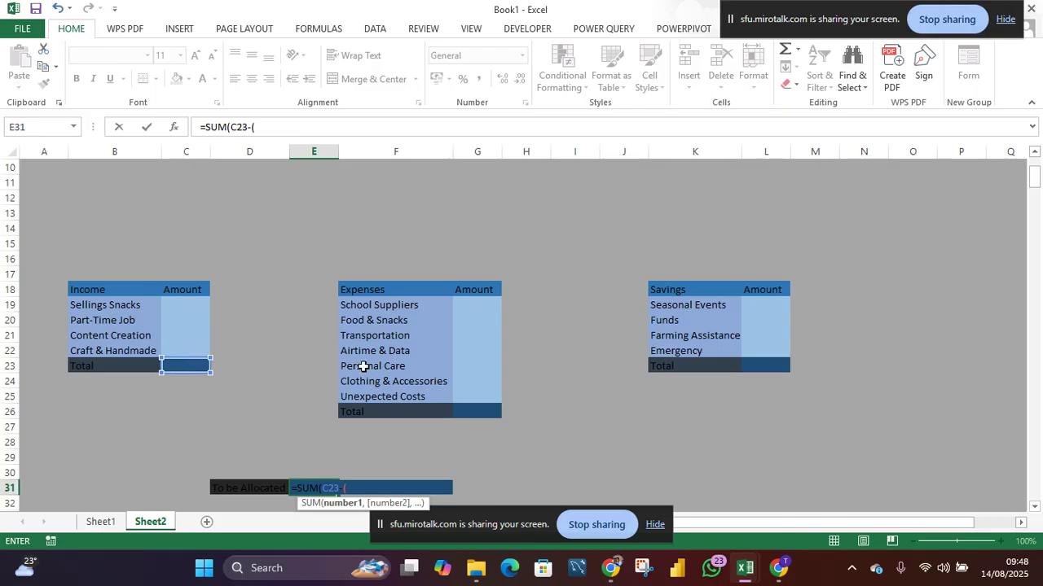
pyautogui.click(487, 413)
pyautogui.write('+')
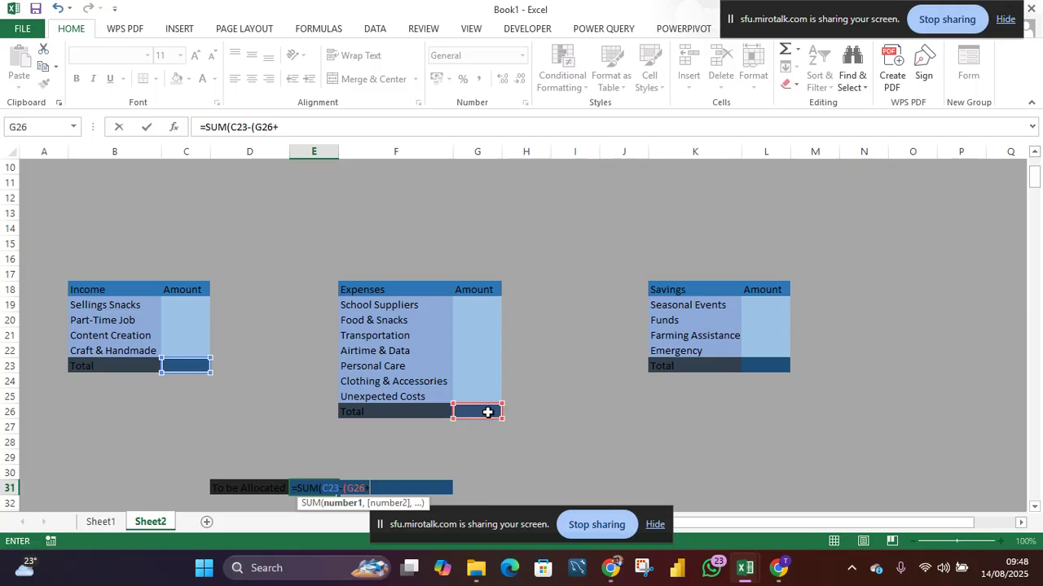
pyautogui.click(757, 364)
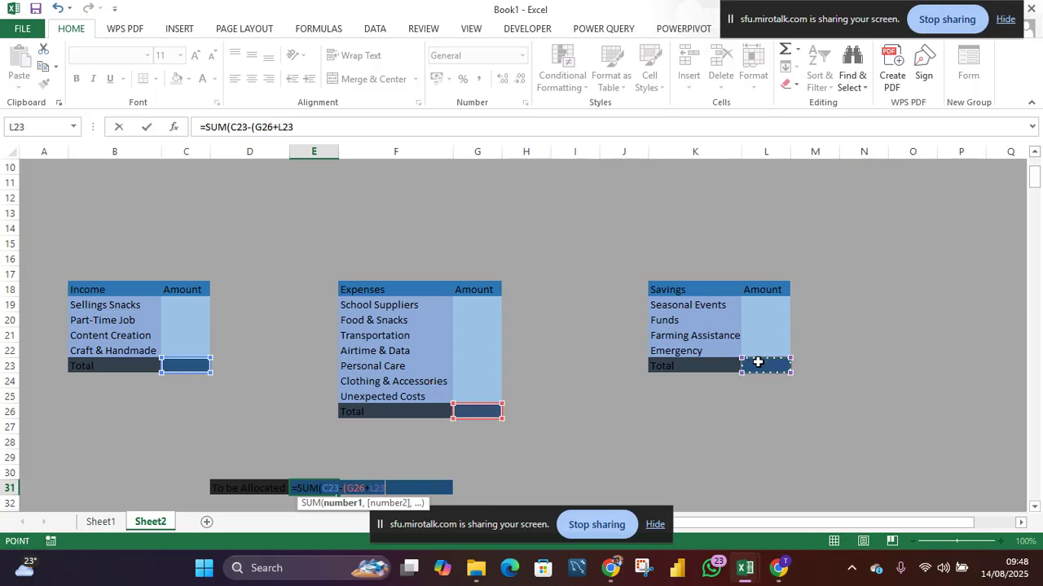
pyautogui.write('))')
pyautogui.press('Return')
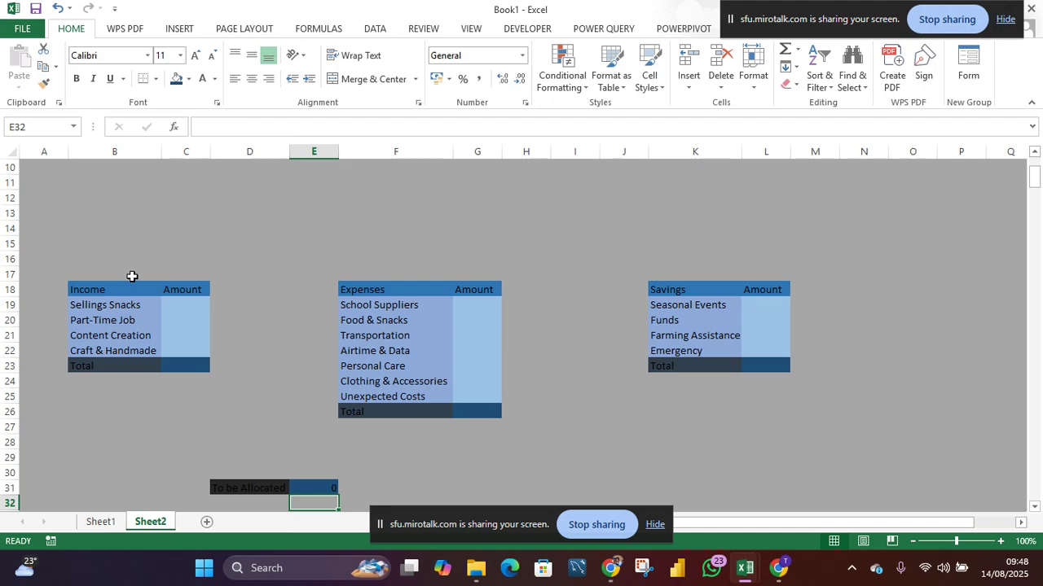
# - Insert a rounded rectangle shape about 4.58 cm wide and 0.61 cm tall above the Income table
pyautogui.click(180, 30)
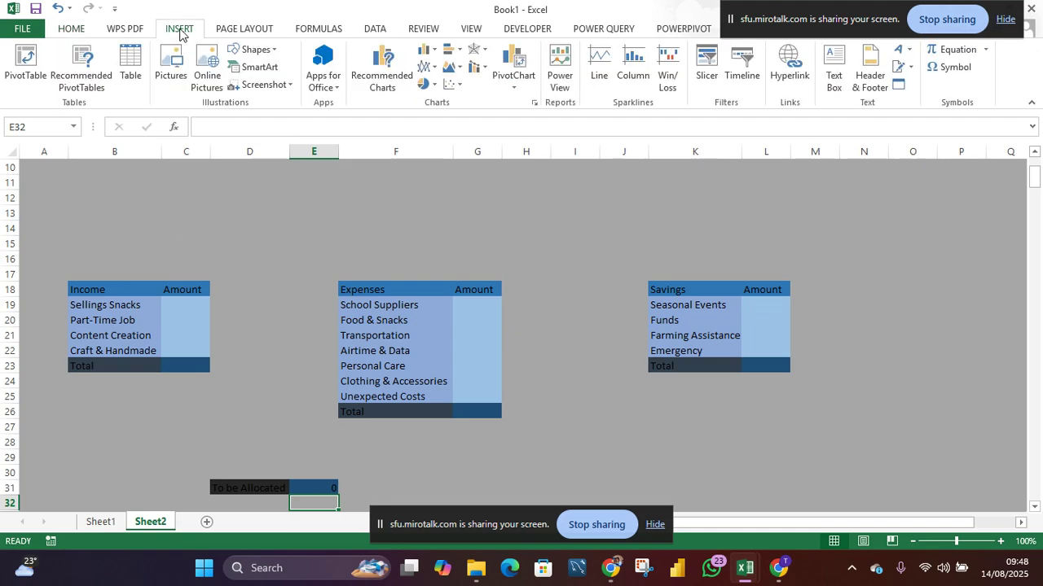
pyautogui.click(255, 50)
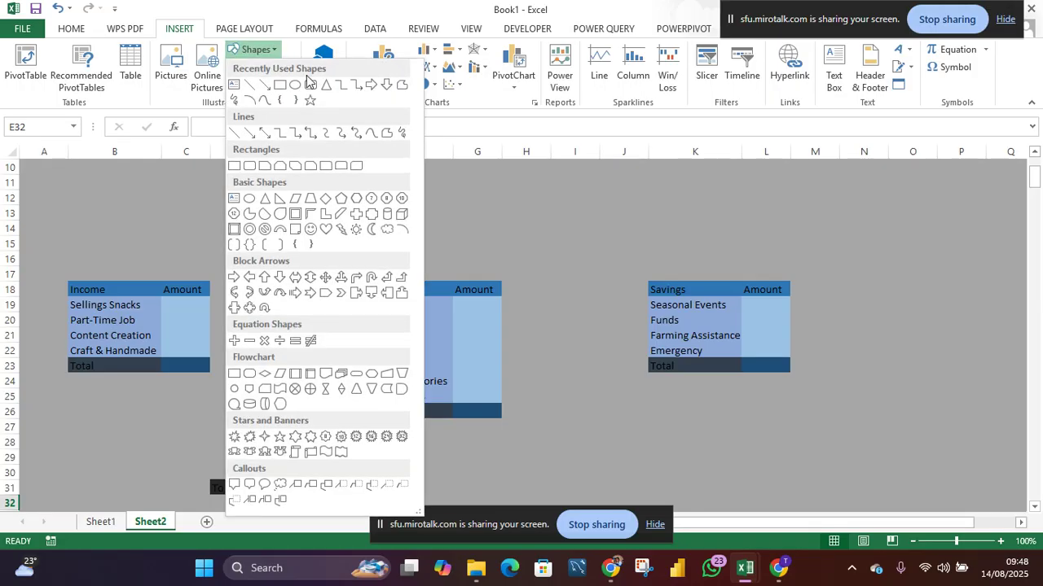
pyautogui.click(311, 88)
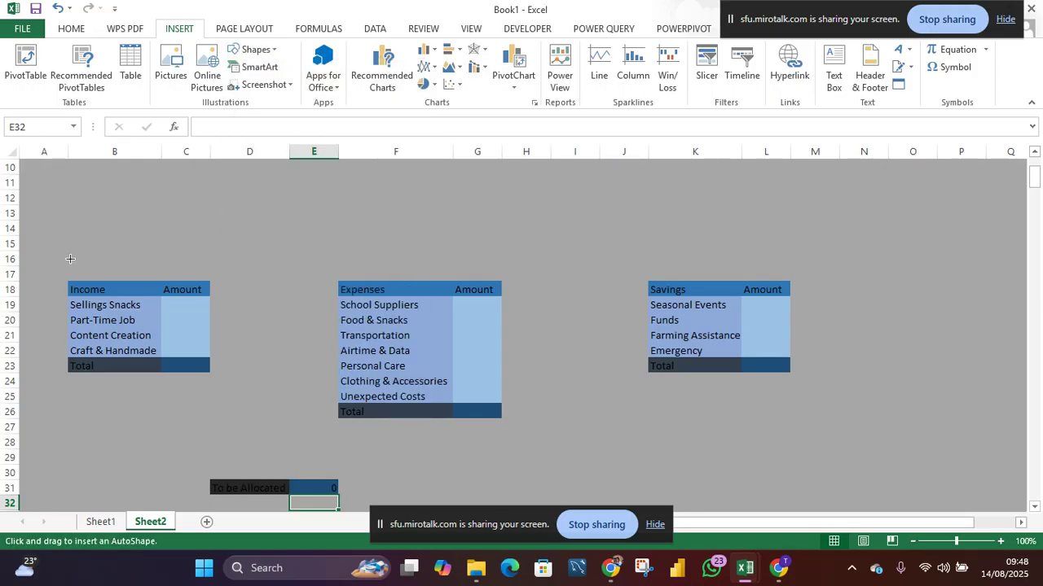
pyautogui.moveTo(71, 260)
pyautogui.mouseDown()
pyautogui.moveTo(139, 235)
pyautogui.moveTo(202, 241)
pyautogui.mouseUp()
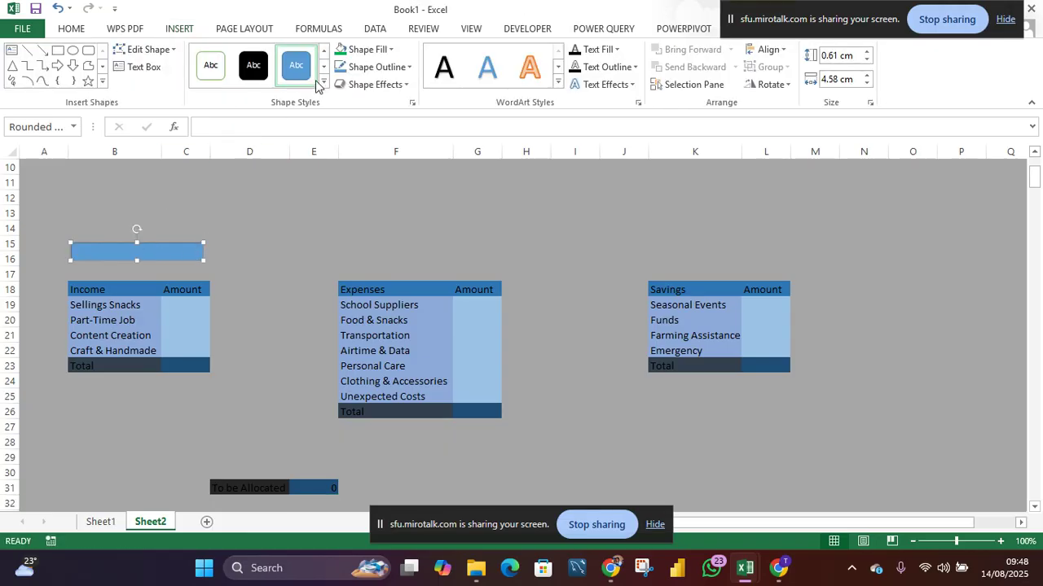
# - Fill the rounded rectangle with dark blue
pyautogui.click(72, 28)
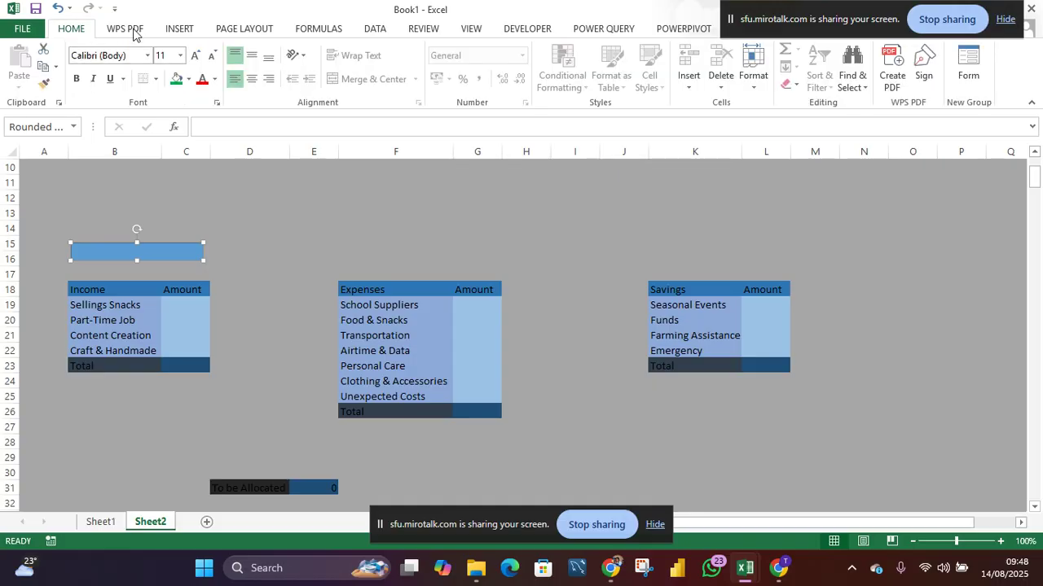
pyautogui.click(189, 80)
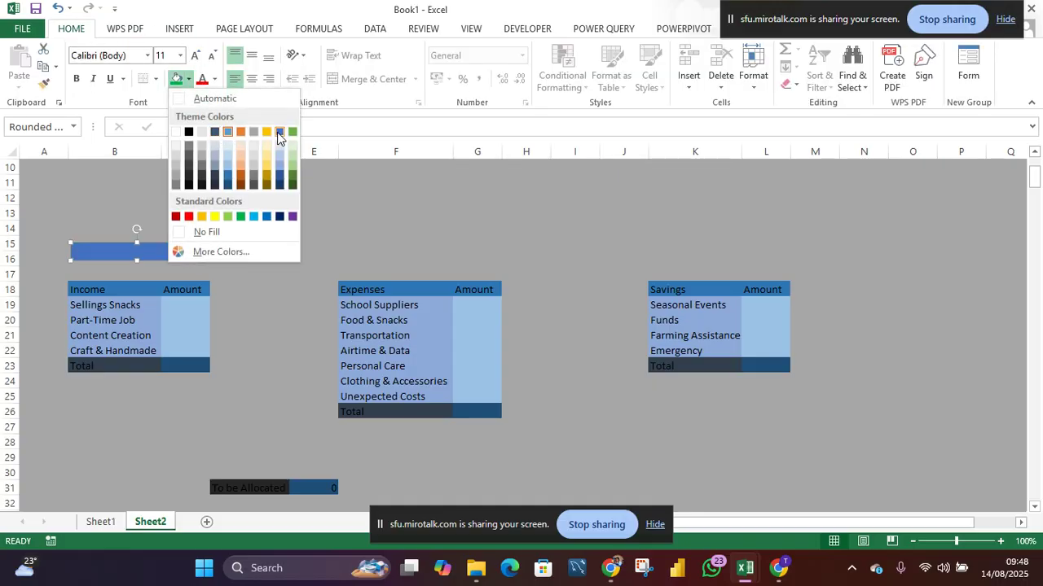
pyautogui.click(279, 217)
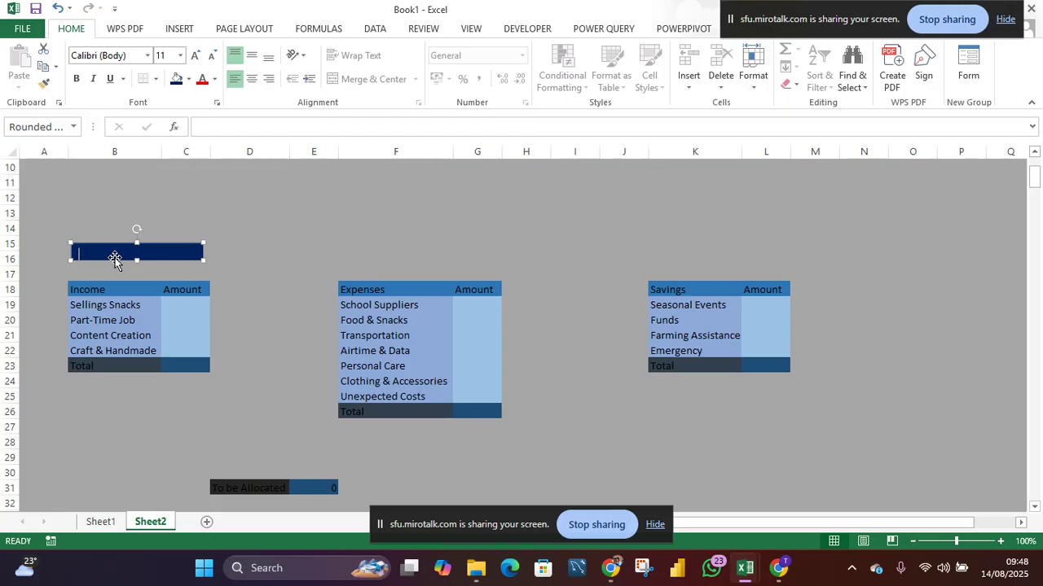
# - Type INCOME in the shape and center the text horizontally and vertically
pyautogui.write('E')
pyautogui.click(253, 79)
pyautogui.click(251, 55)
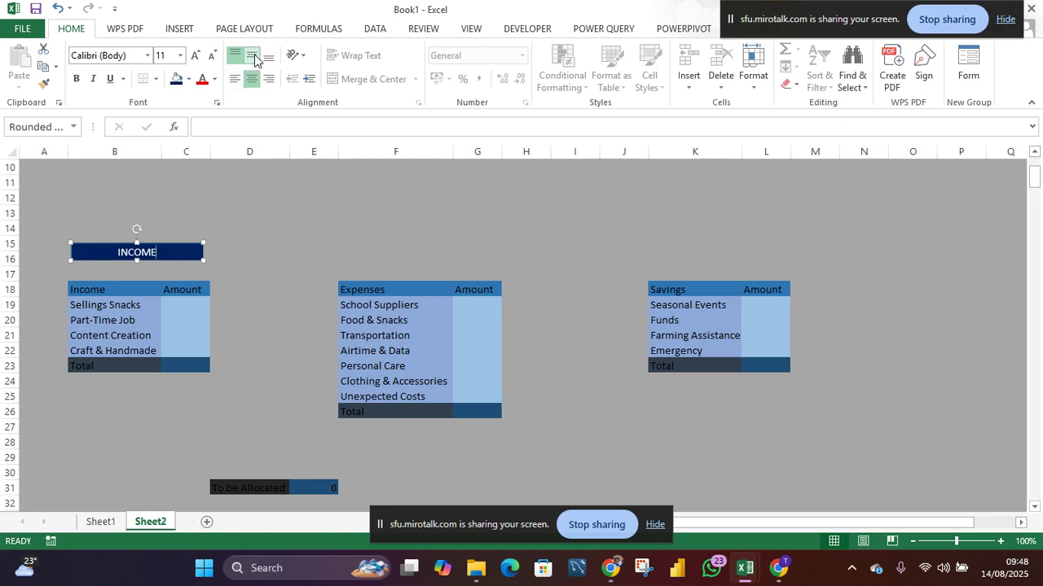
# - Set the INCOME banner's font size to 12 and move it just above the Income table
pyautogui.click(170, 56)
pyautogui.write('14')
pyautogui.press('BackSpace')
pyautogui.write('2')
pyautogui.press('Return')
pyautogui.click(170, 55)
pyautogui.write('1')
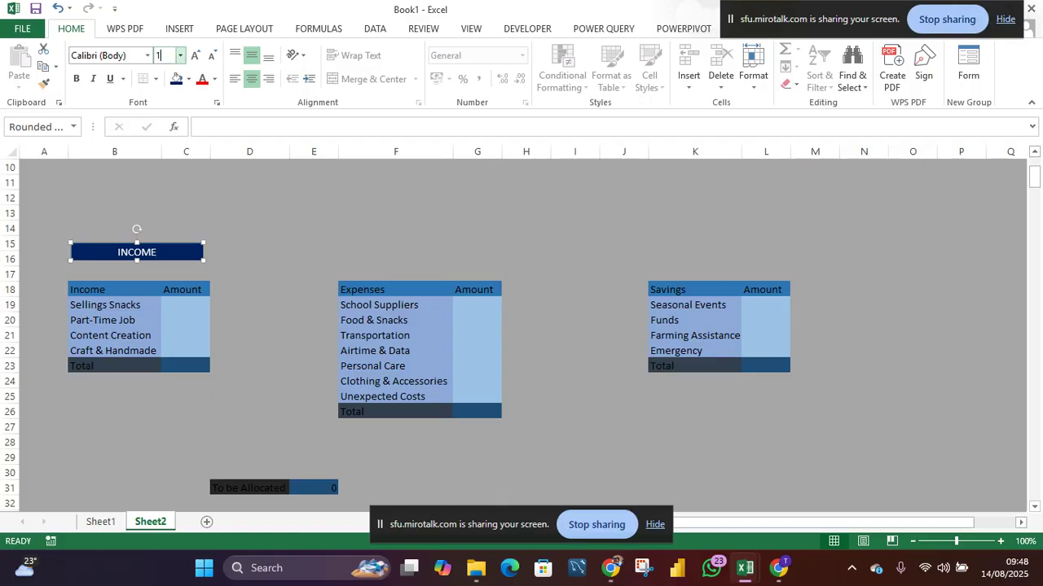
pyautogui.write('4')
pyautogui.press('Return')
pyautogui.moveTo(118, 251); pyautogui.dragTo(155, 251)
pyautogui.click(163, 56)
pyautogui.write('1')
pyautogui.press('Return')
pyautogui.moveTo(181, 255); pyautogui.dragTo(182, 264)
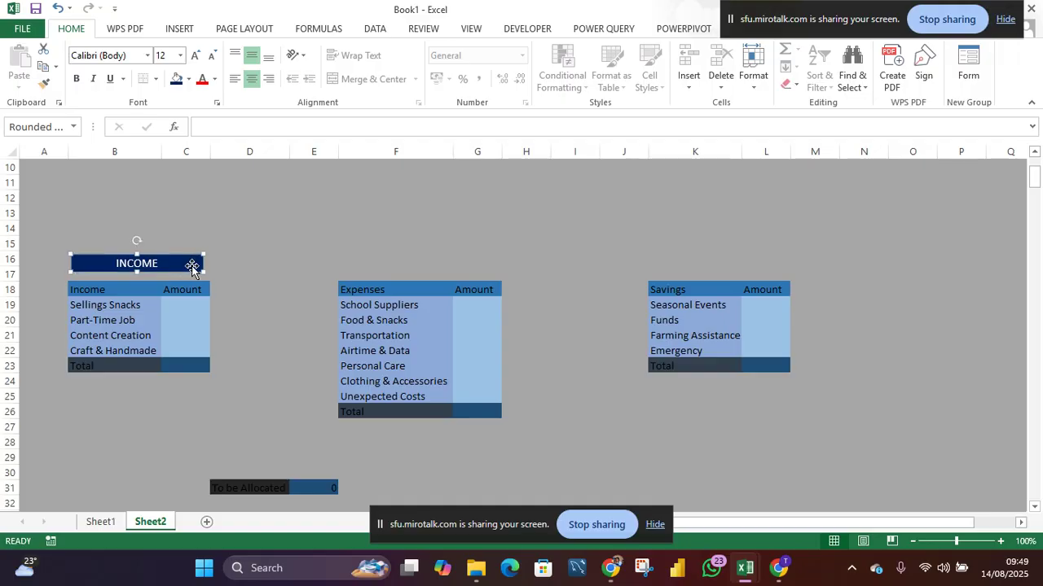
# - Copy the INCOME banner above the Expenses table, retitle it EXPENSES and widen it to fit the table
pyautogui.rightClick(192, 266)
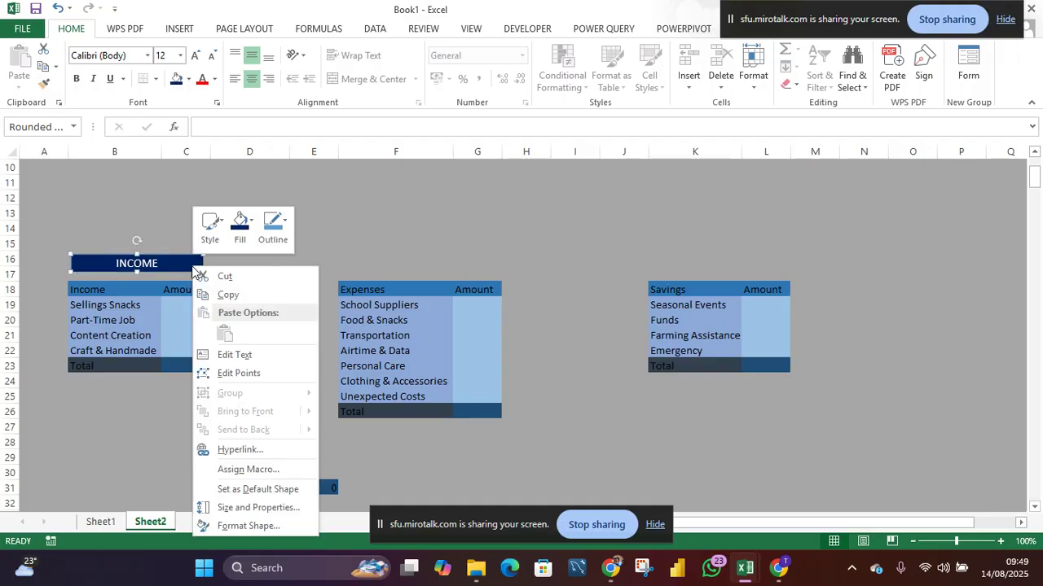
pyautogui.click(229, 296)
pyautogui.click(368, 255)
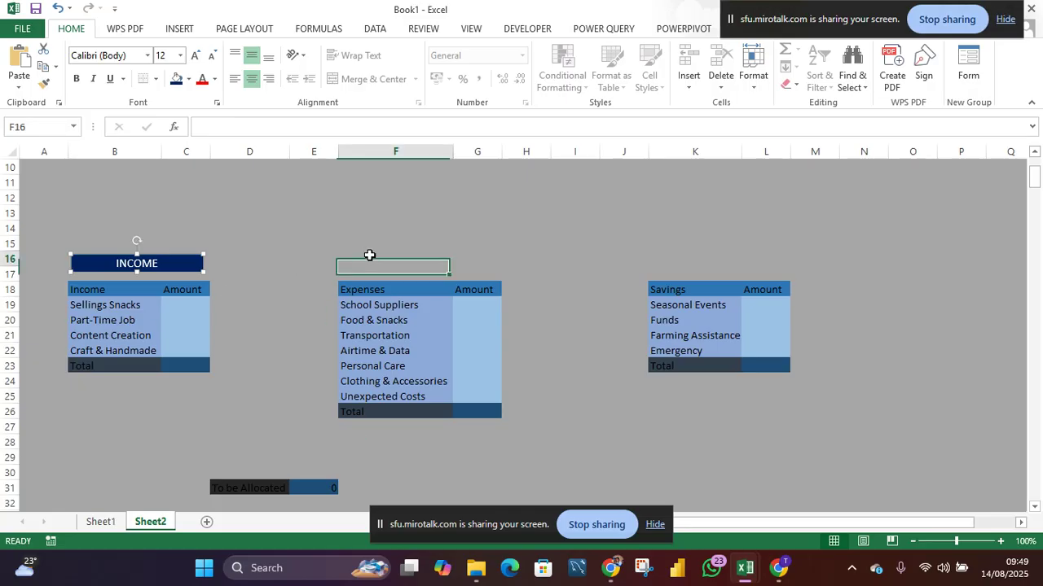
pyautogui.hotkey('ctrl', 'v')
pyautogui.moveTo(426, 268); pyautogui.dragTo(436, 268)
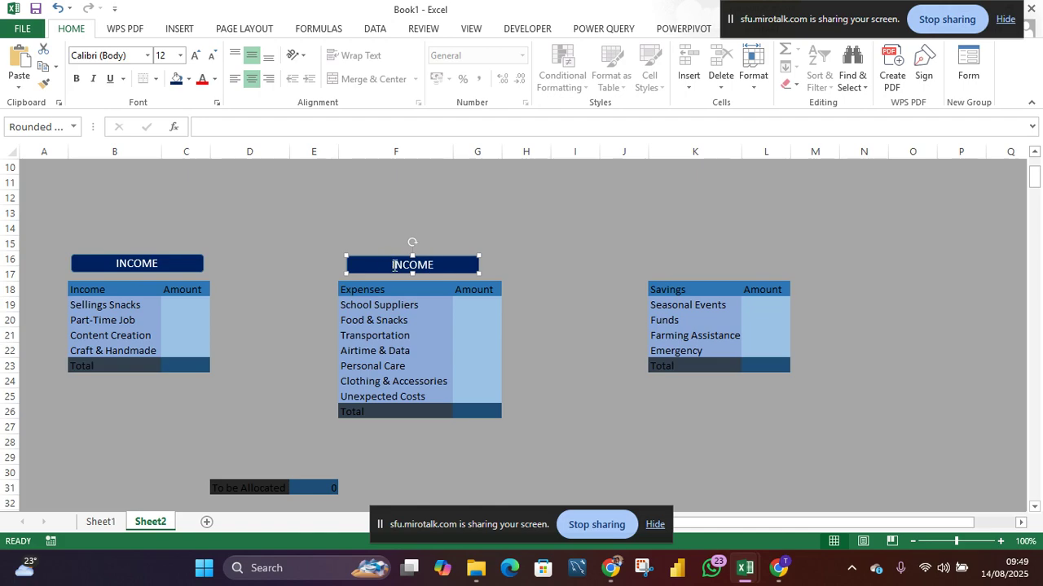
pyautogui.moveTo(392, 264); pyautogui.dragTo(434, 267)
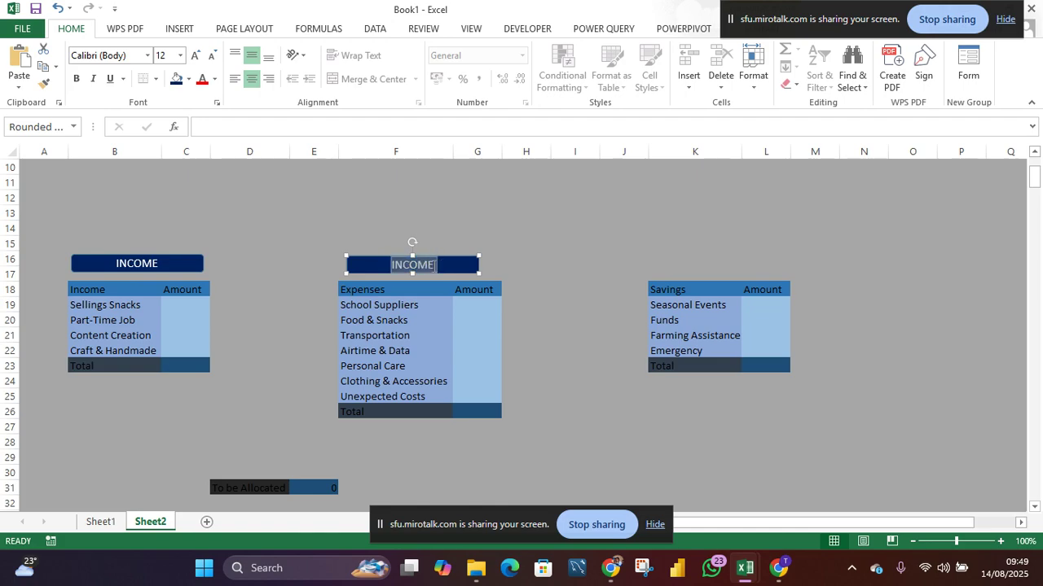
pyautogui.write('EXPENSES')
pyautogui.click(505, 272)
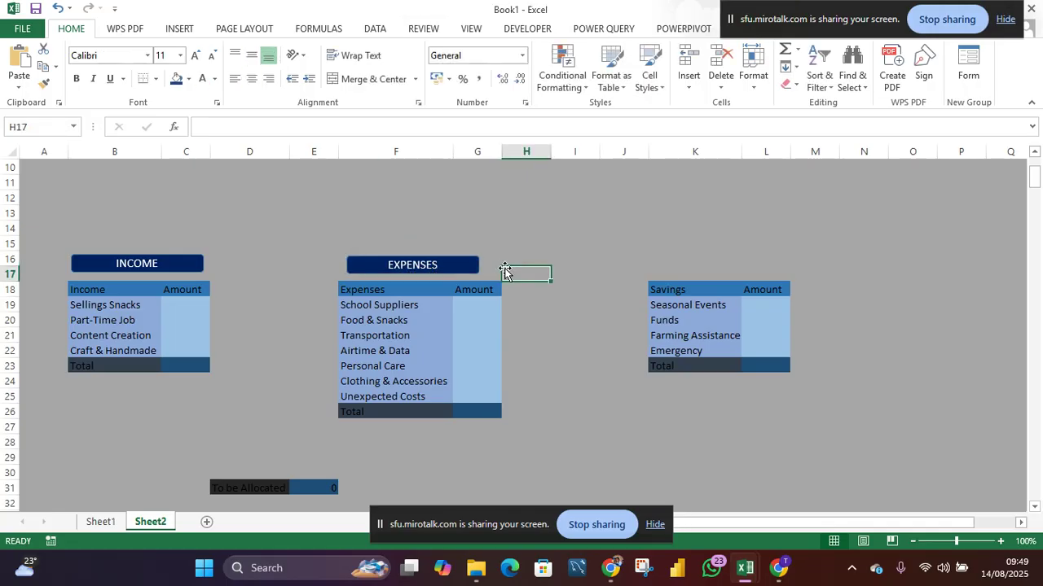
pyautogui.click(461, 265)
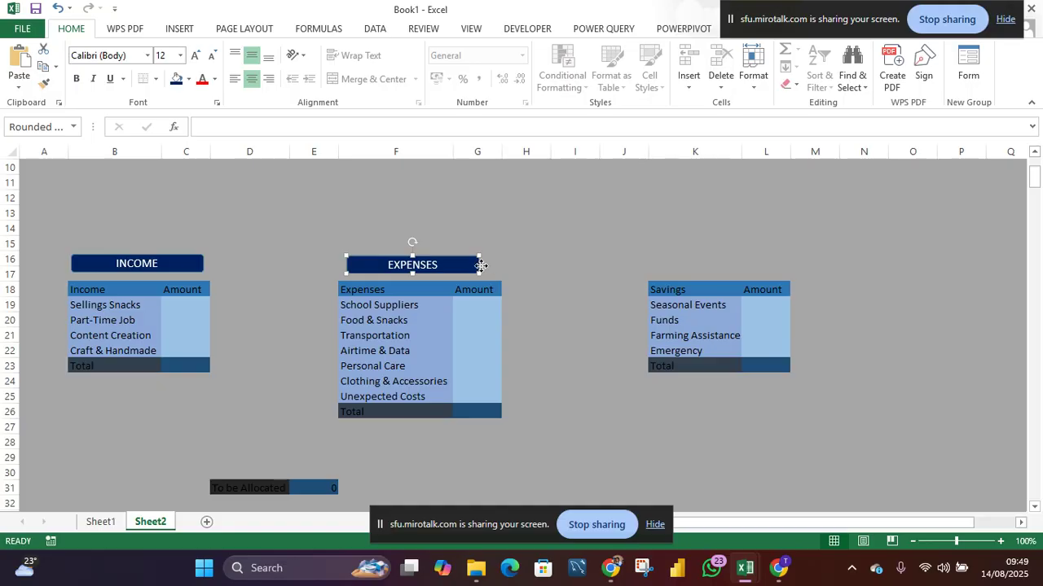
pyautogui.moveTo(477, 267)
pyautogui.mouseDown()
pyautogui.moveTo(502, 275)
pyautogui.moveTo(467, 268)
pyautogui.mouseUp()
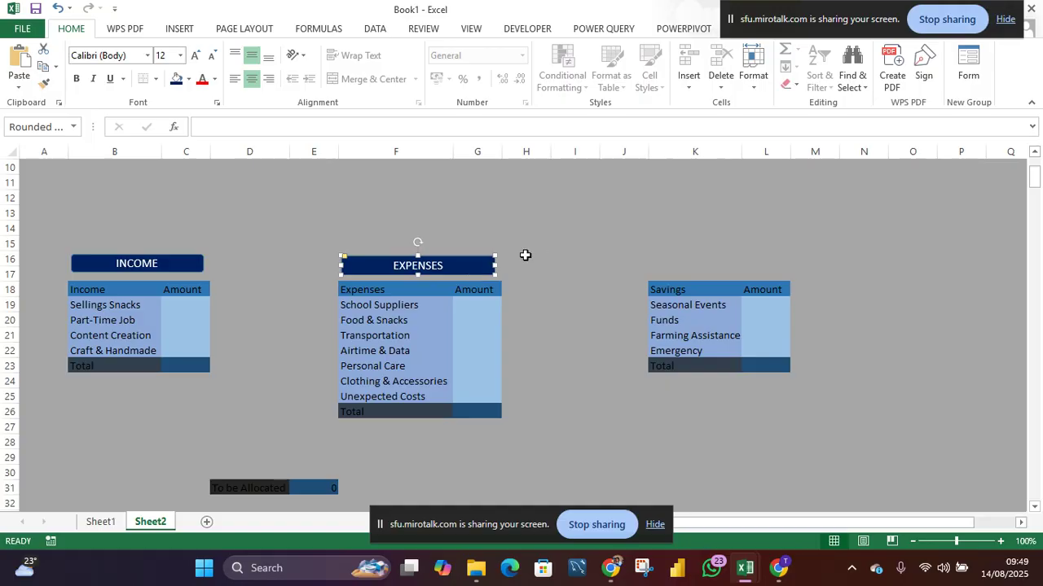
# - Paste another banner above the Savings table, retitle it SAVINGS and fit its width to the table
pyautogui.click(696, 271)
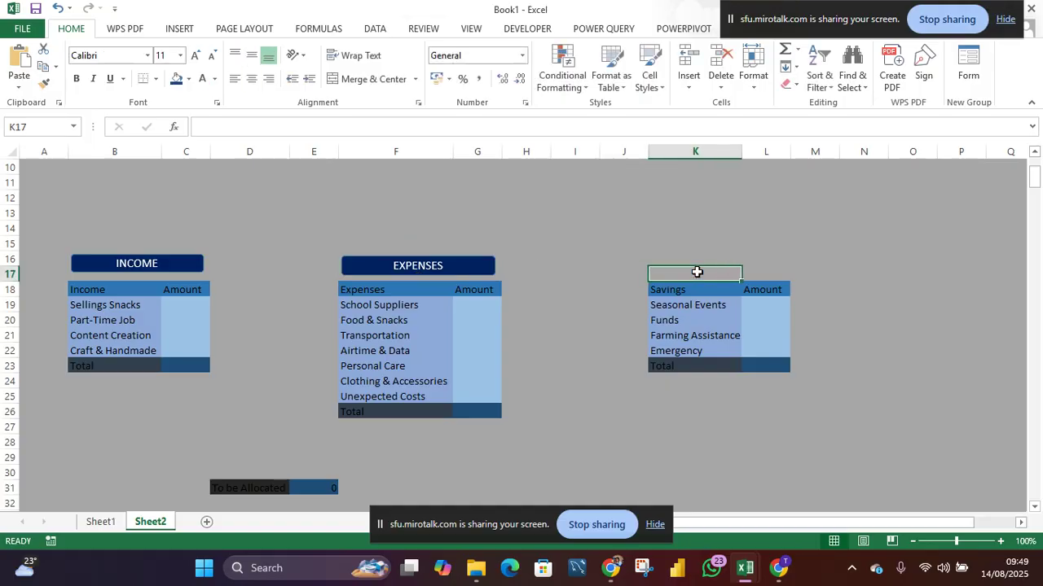
pyautogui.hotkey('ctrl', 'v')
pyautogui.moveTo(699, 265); pyautogui.dragTo(750, 269)
pyautogui.write('SAVINGS')
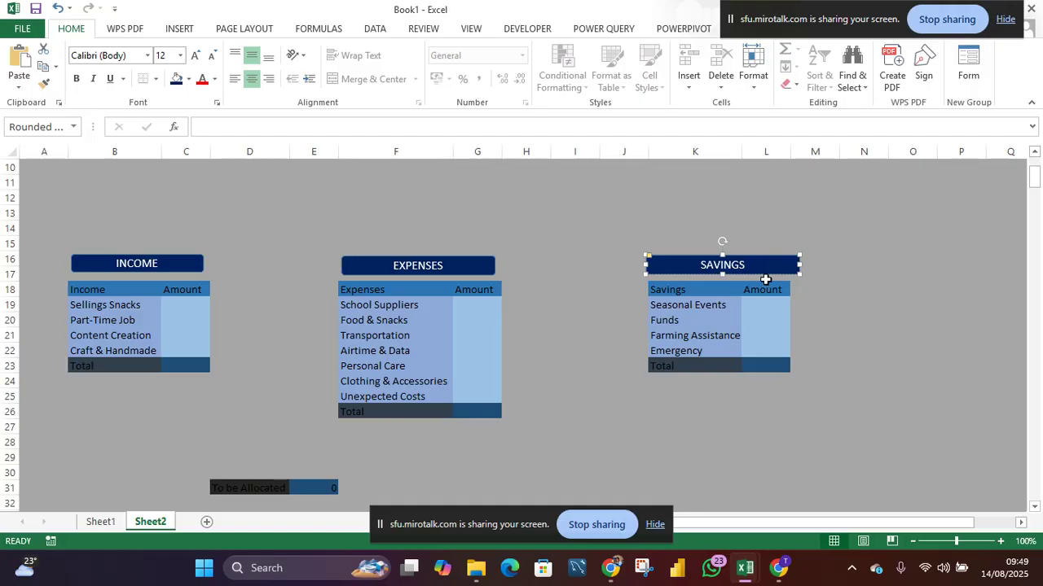
pyautogui.click(776, 390)
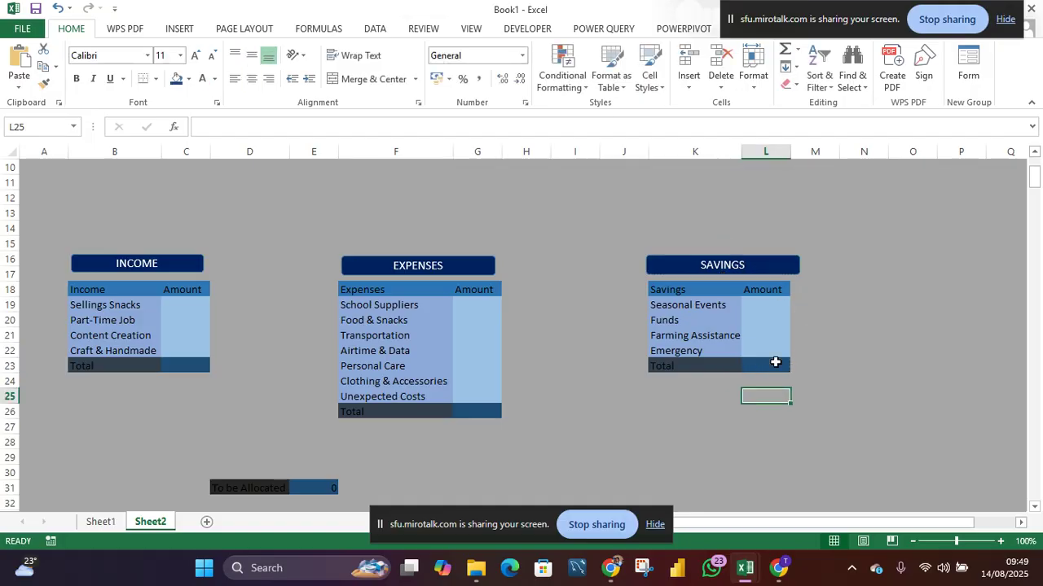
pyautogui.moveTo(787, 262); pyautogui.dragTo(788, 269)
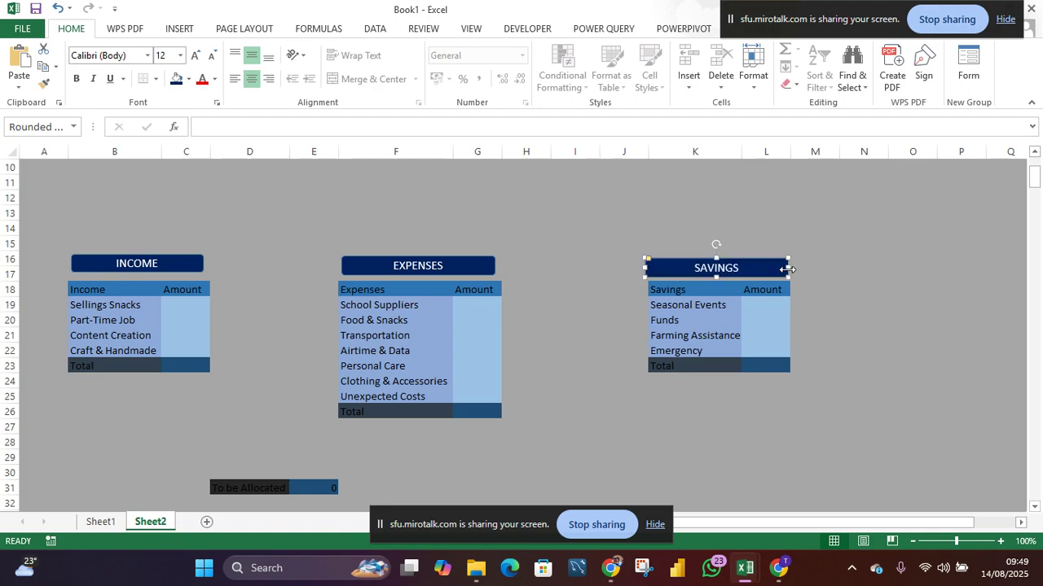
pyautogui.click(655, 410)
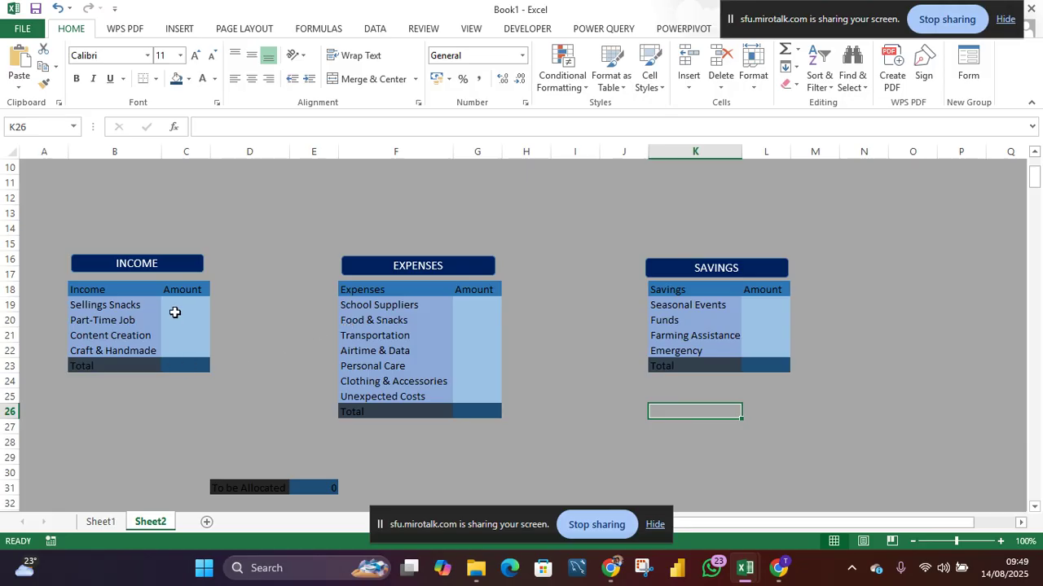
# - Apply Currency format to the Income amounts C19:C23 and the Expenses amounts G19:G26
pyautogui.moveTo(185, 304); pyautogui.dragTo(186, 359)
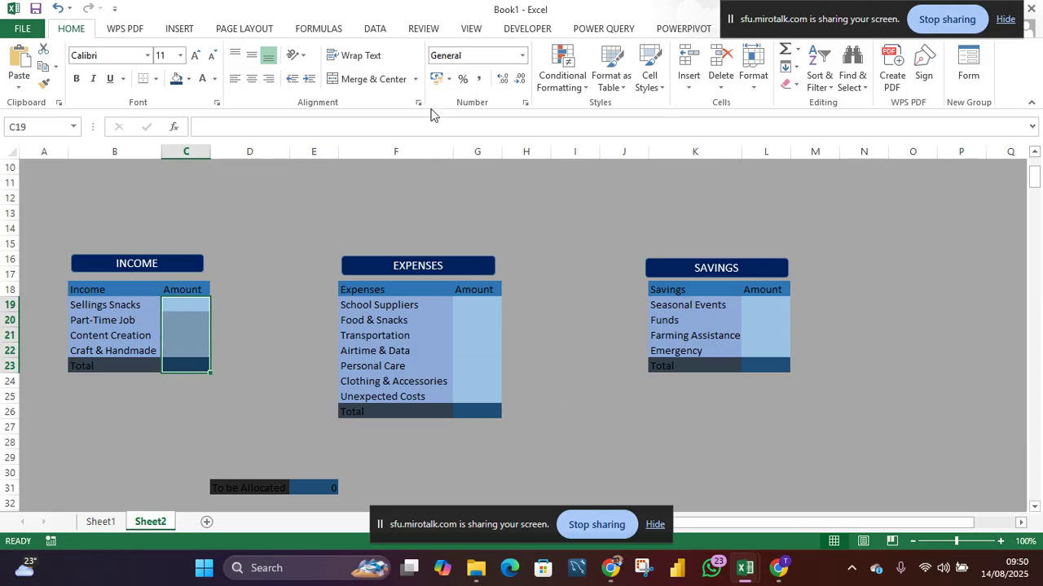
pyautogui.click(522, 55)
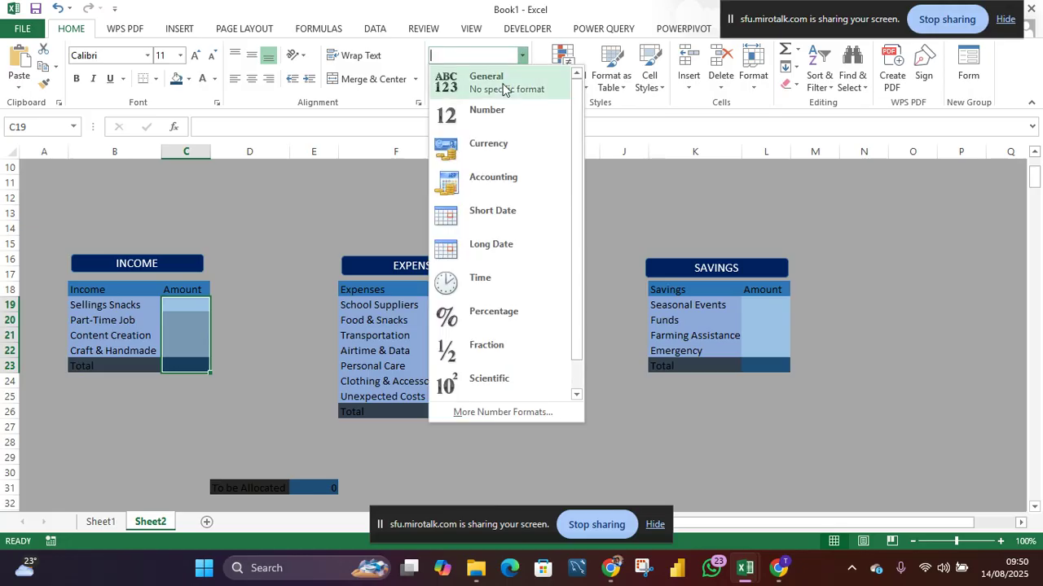
pyautogui.click(487, 148)
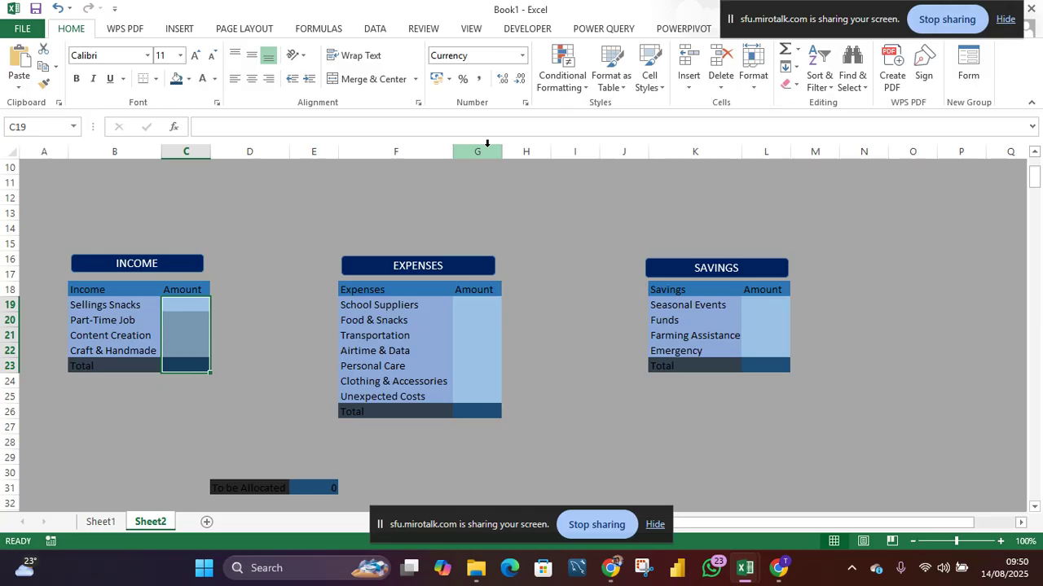
pyautogui.moveTo(476, 303); pyautogui.dragTo(473, 415)
pyautogui.click(522, 55)
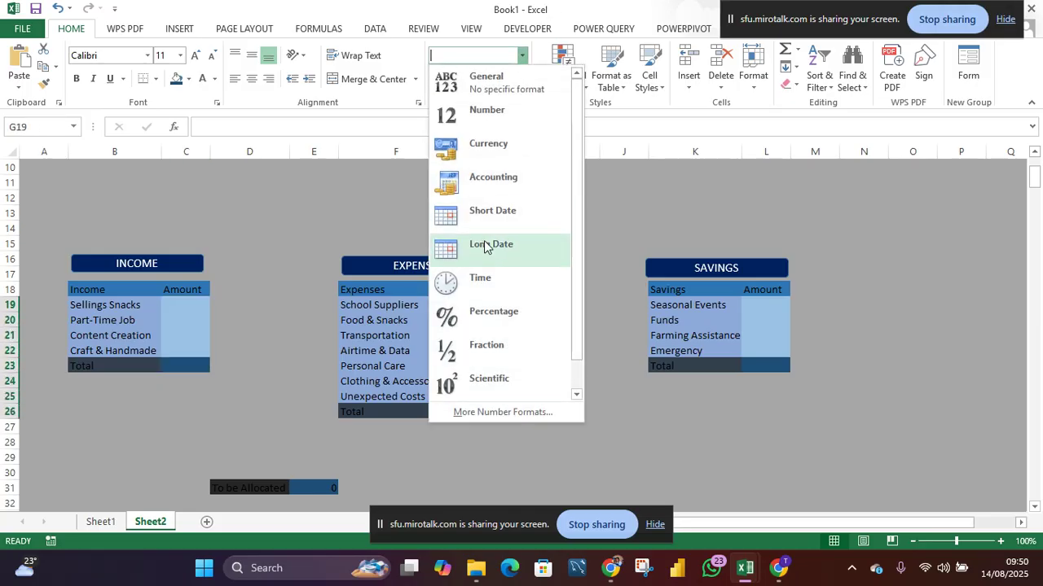
pyautogui.click(491, 148)
# - Apply Currency format to the Savings amounts L19:L23
pyautogui.moveTo(759, 303); pyautogui.dragTo(757, 366)
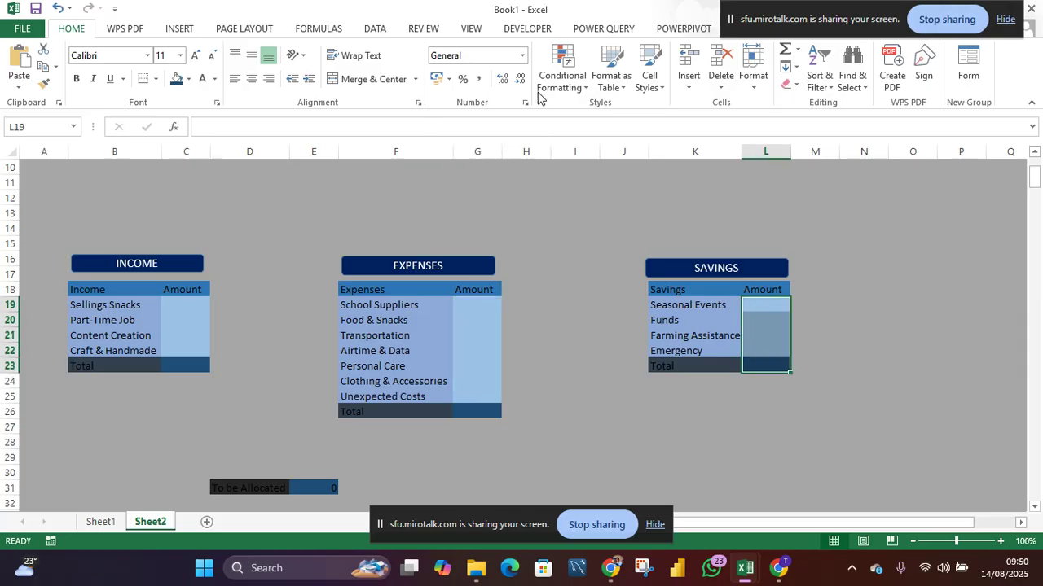
pyautogui.click(522, 56)
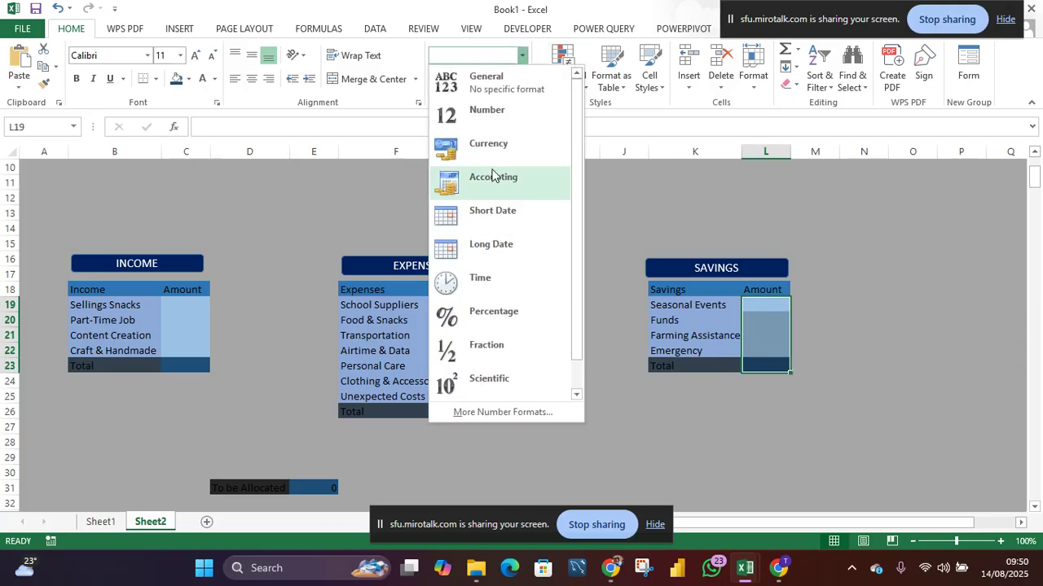
pyautogui.click(493, 146)
# - Apply Currency format to the To be Allocated result cell E31
pyautogui.scroll(-3, 473, 291)
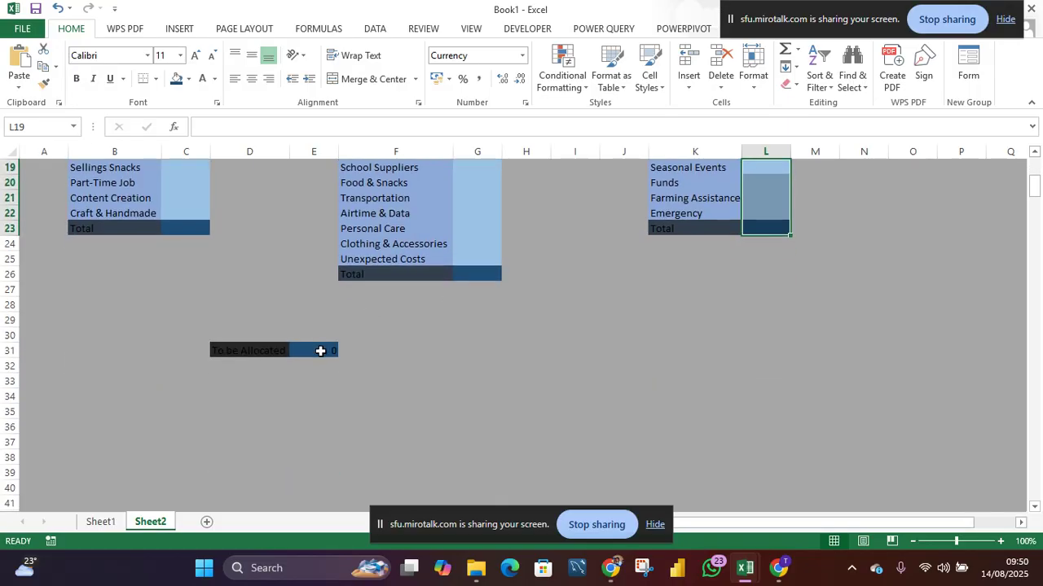
pyautogui.click(317, 350)
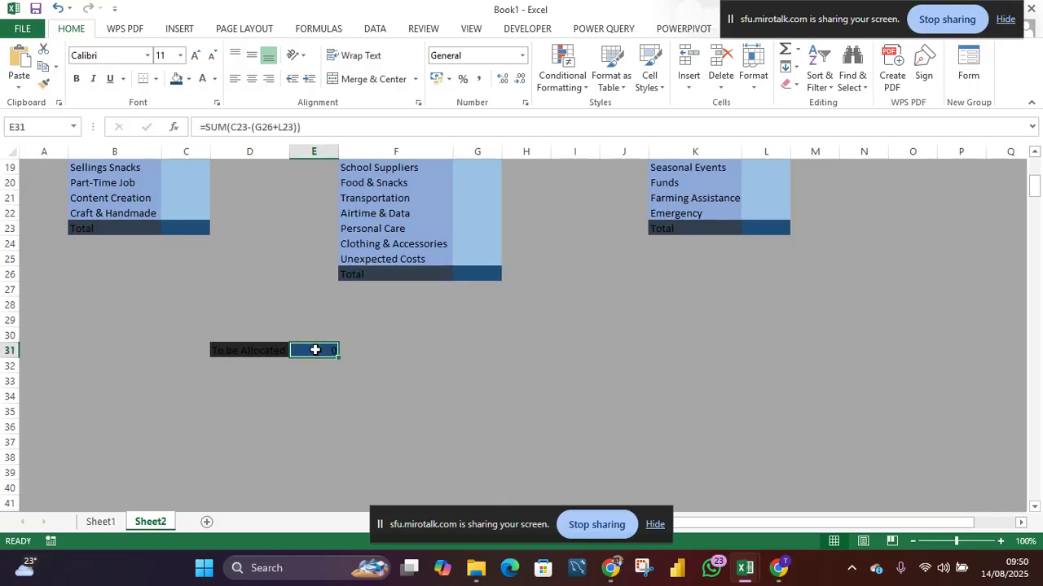
pyautogui.click(524, 57)
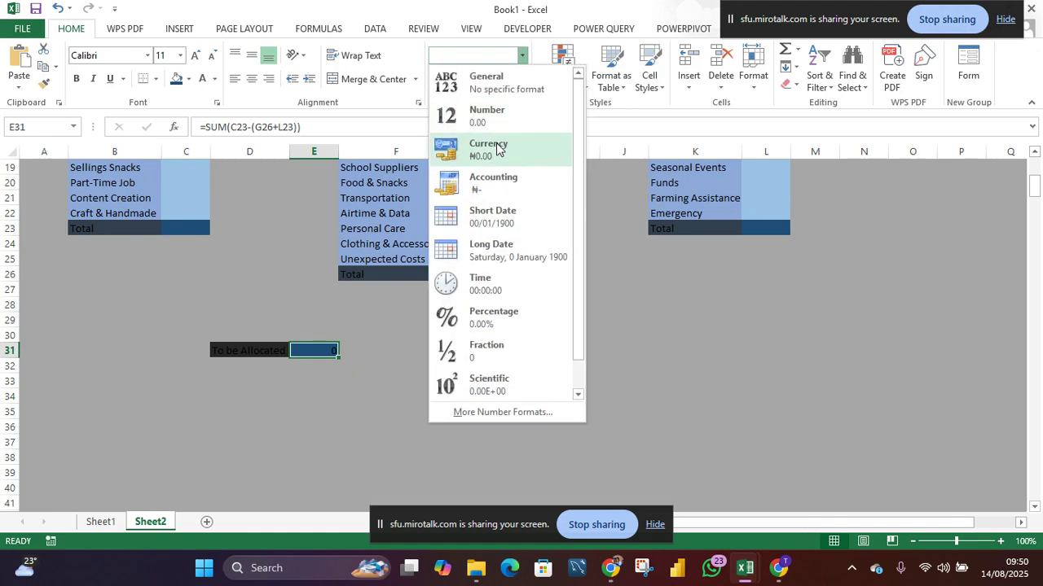
pyautogui.click(490, 154)
# - Move the To be Allocated row to F34:G34 and fill the vacated D31:E31 cells with the grey background colour
pyautogui.moveTo(255, 353); pyautogui.dragTo(459, 396)
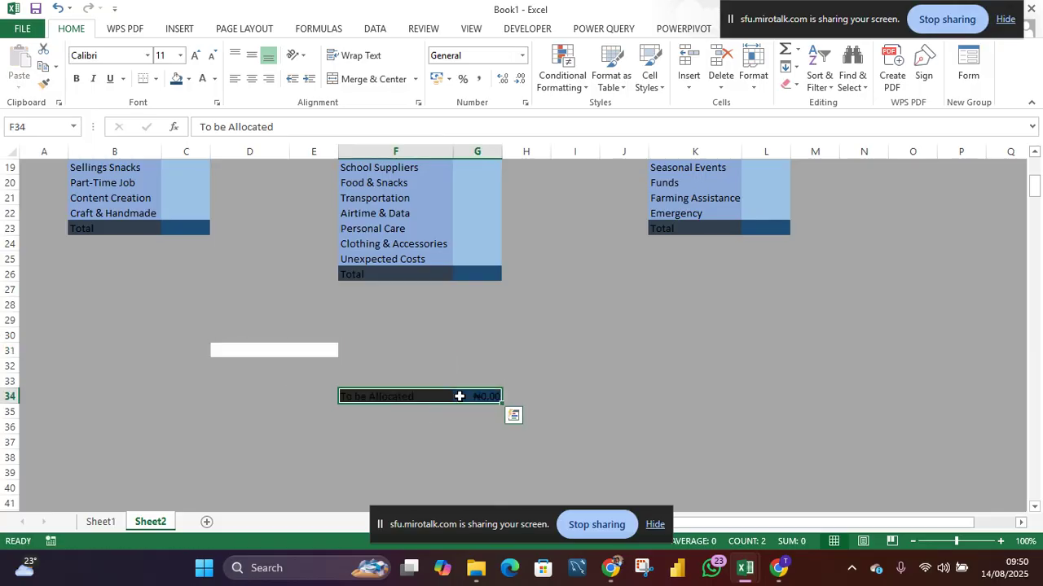
pyautogui.moveTo(323, 357); pyautogui.dragTo(298, 351)
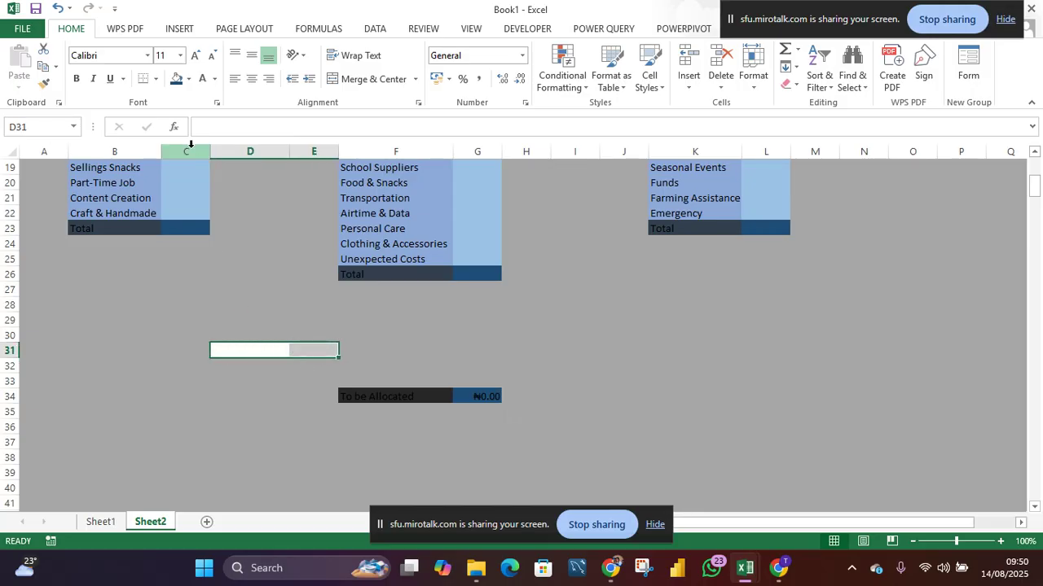
pyautogui.click(189, 81)
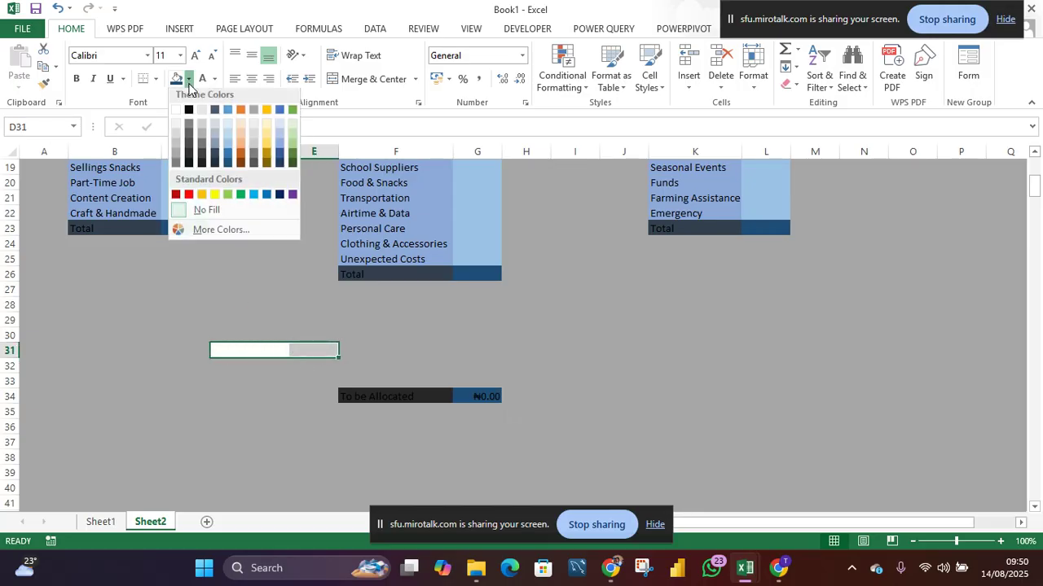
pyautogui.click(176, 159)
pyautogui.click(417, 323)
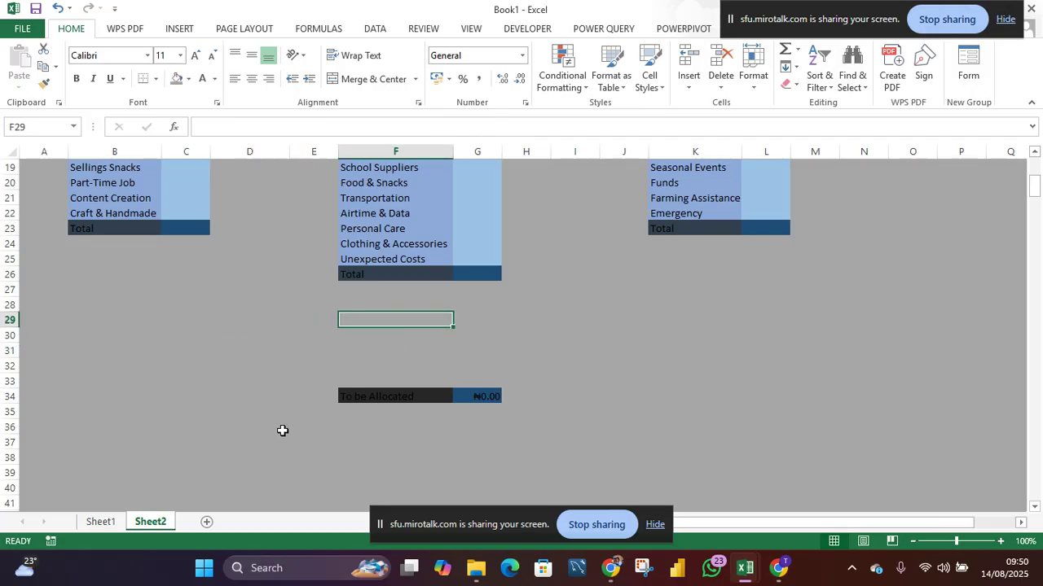
# - Paste a copy of the EXPENSES banner above the To be Allocated row and retitle it ALLOCATION
pyautogui.scroll(2, 282, 429)
pyautogui.scroll(1, 282, 431)
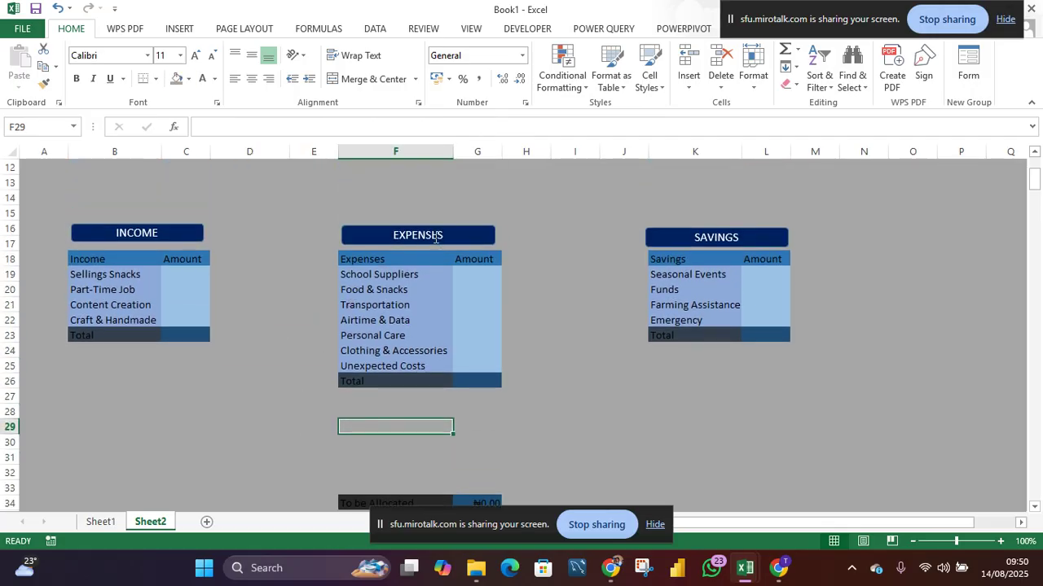
pyautogui.click(455, 236)
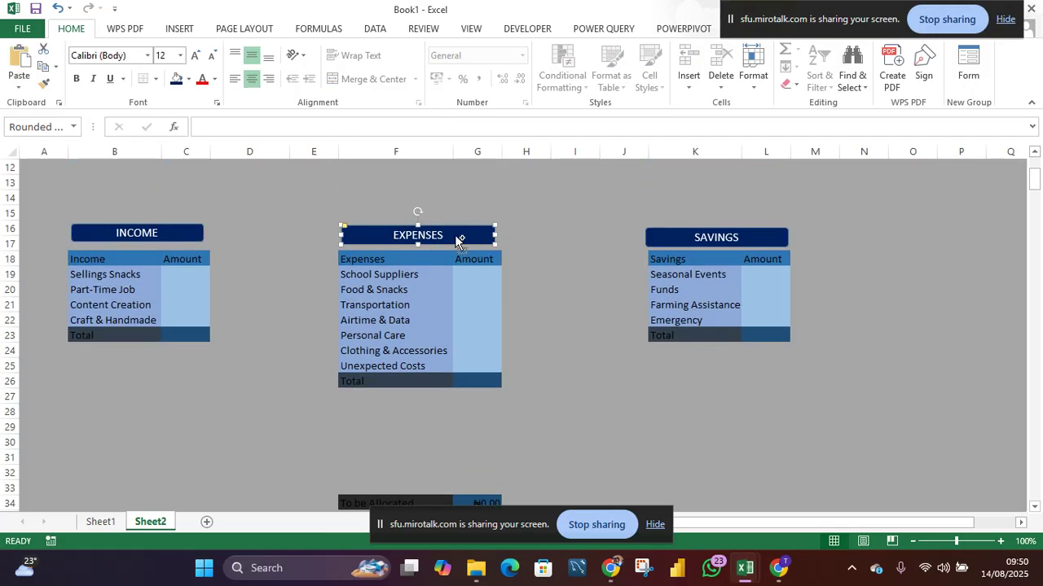
pyautogui.scroll(-1, 401, 438)
pyautogui.click(388, 406)
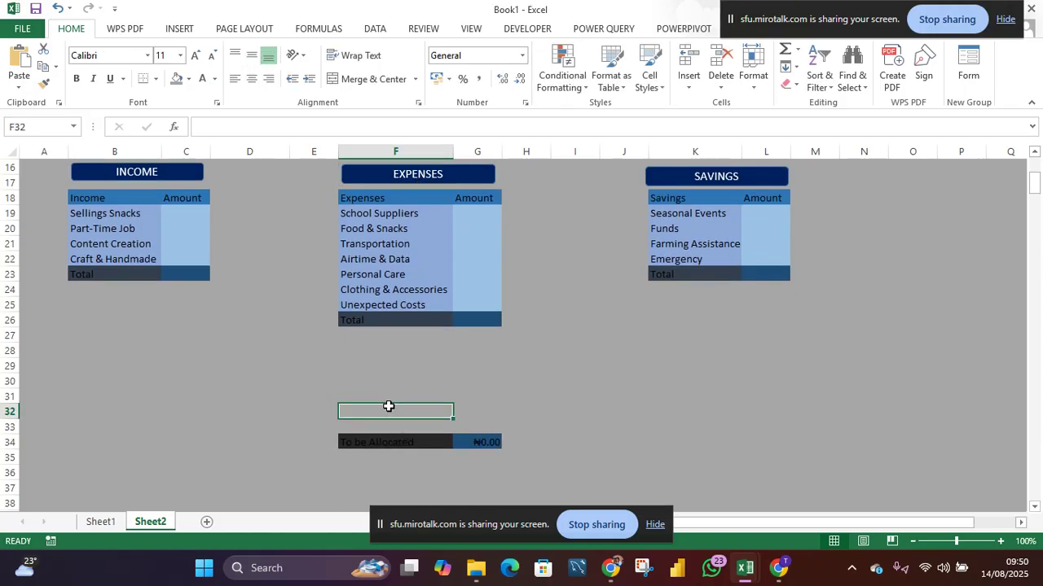
pyautogui.hotkey('ctrl', 'v')
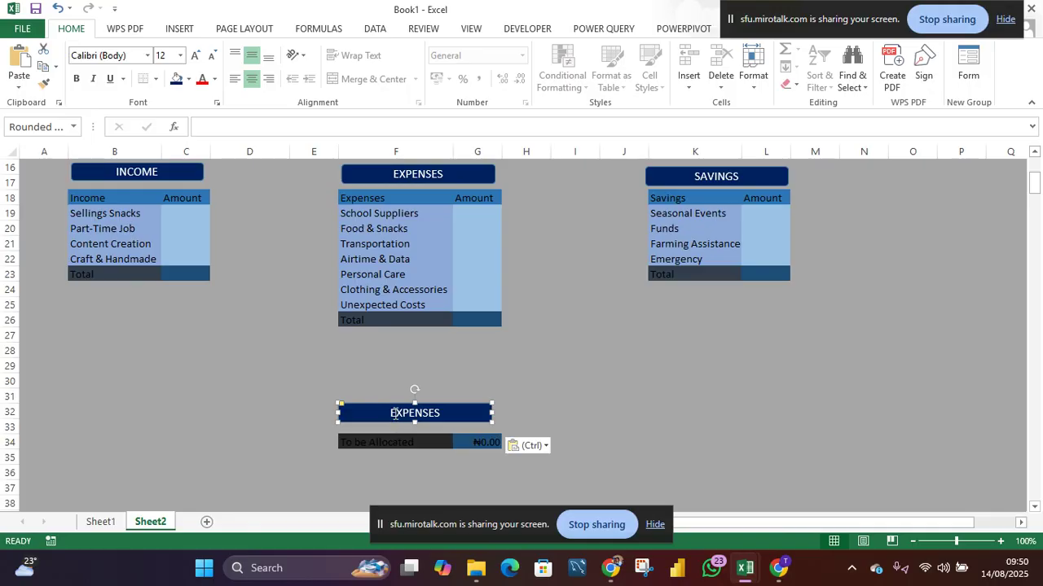
pyautogui.moveTo(391, 413); pyautogui.dragTo(456, 408)
pyautogui.write('A')
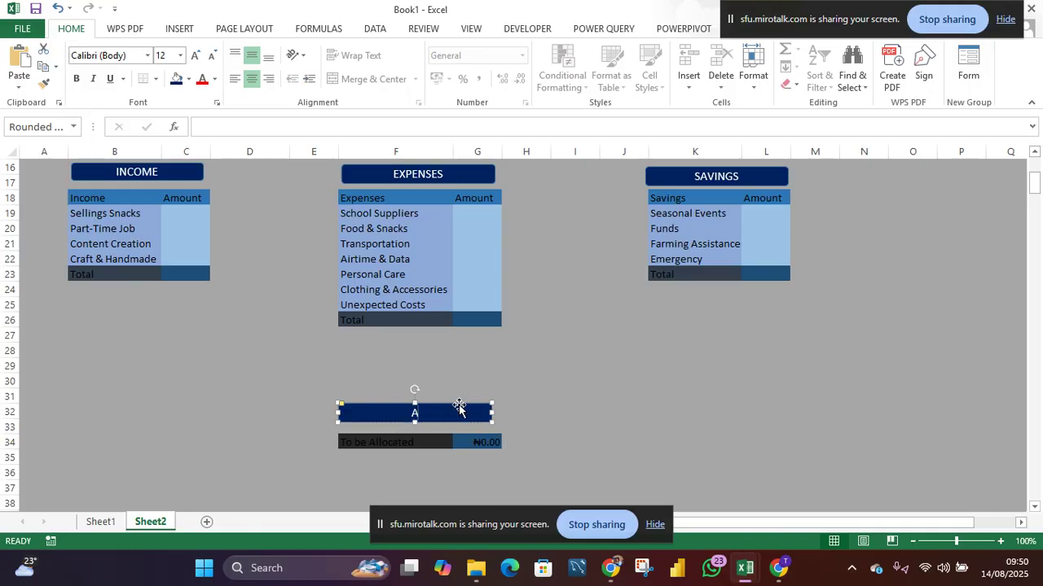
pyautogui.write('LLOCATION')
pyautogui.press('Return')
pyautogui.press('BackSpace')
pyautogui.click(284, 412)
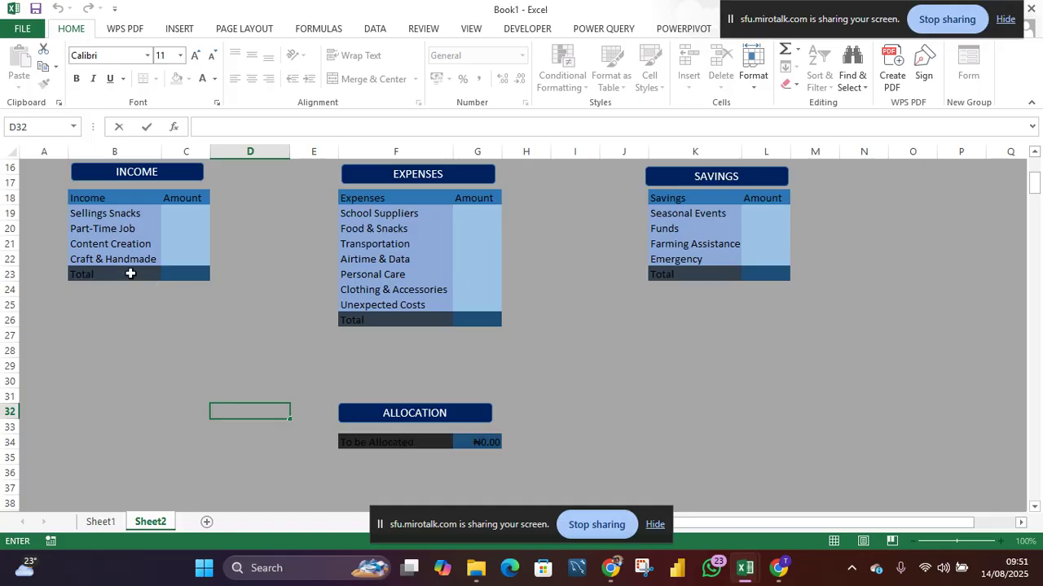
# - Set the font colour of the Income, Expenses and Savings Total rows and the To be Allocated row to white
pyautogui.moveTo(130, 274); pyautogui.dragTo(195, 272)
pyautogui.click(210, 84)
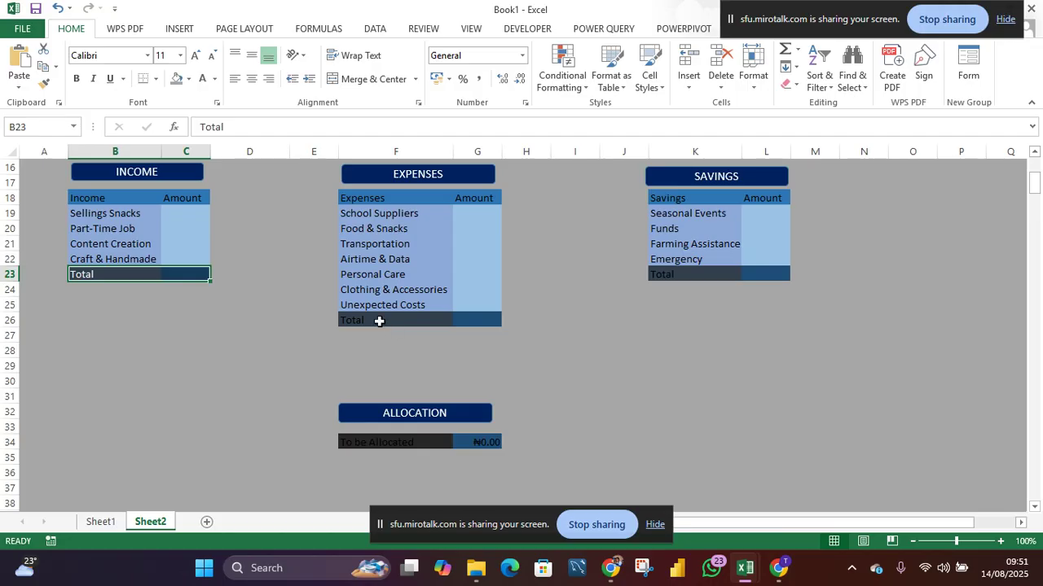
pyautogui.moveTo(379, 321); pyautogui.dragTo(494, 321)
pyautogui.click(204, 81)
pyautogui.moveTo(657, 276); pyautogui.dragTo(782, 272)
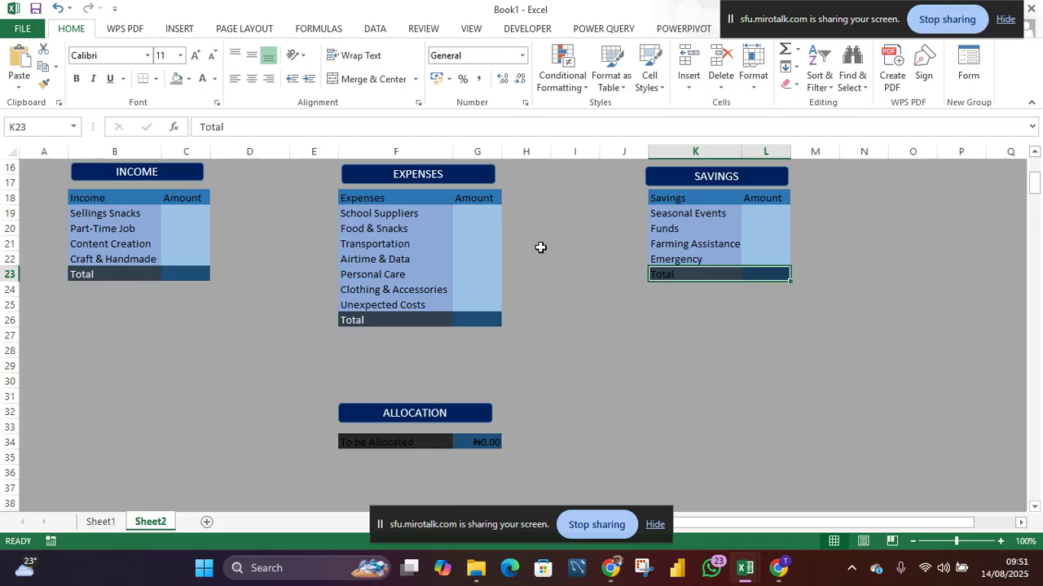
pyautogui.click(203, 80)
pyautogui.moveTo(387, 446); pyautogui.dragTo(491, 444)
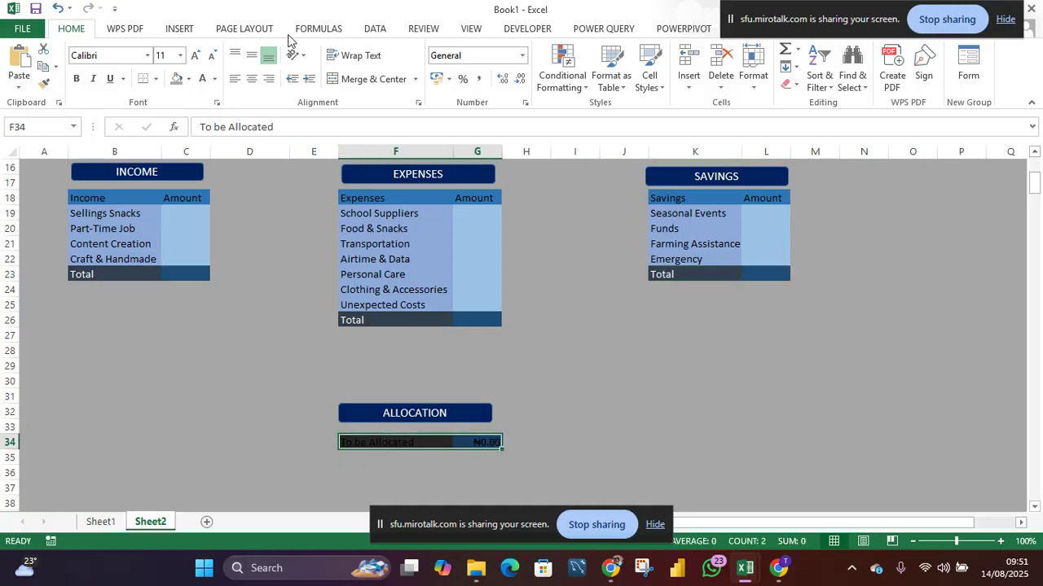
pyautogui.click(203, 79)
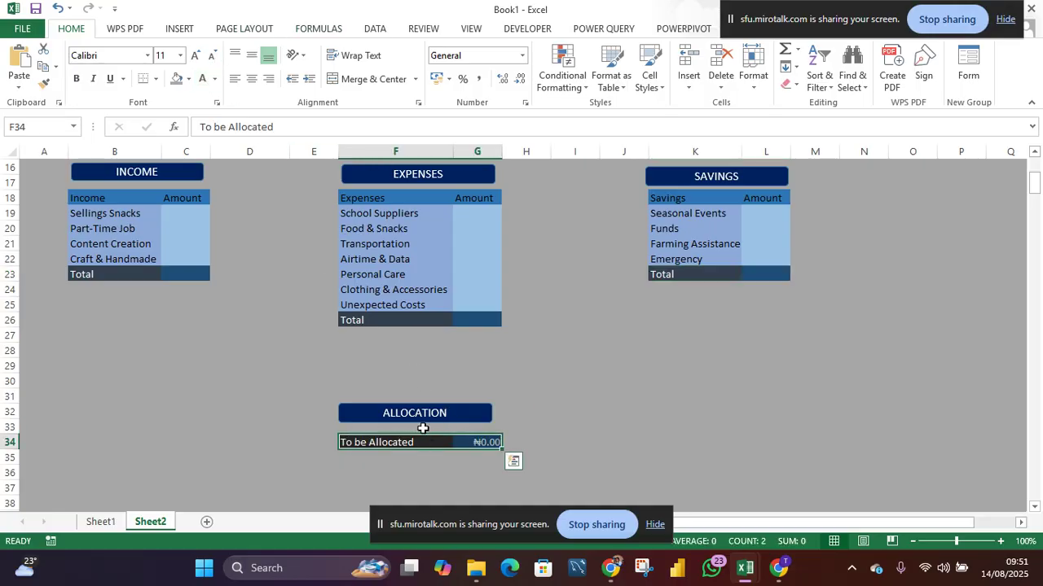
# - Set the To be Allocated row's font size to 14 and narrow column G slightly
pyautogui.click(180, 55)
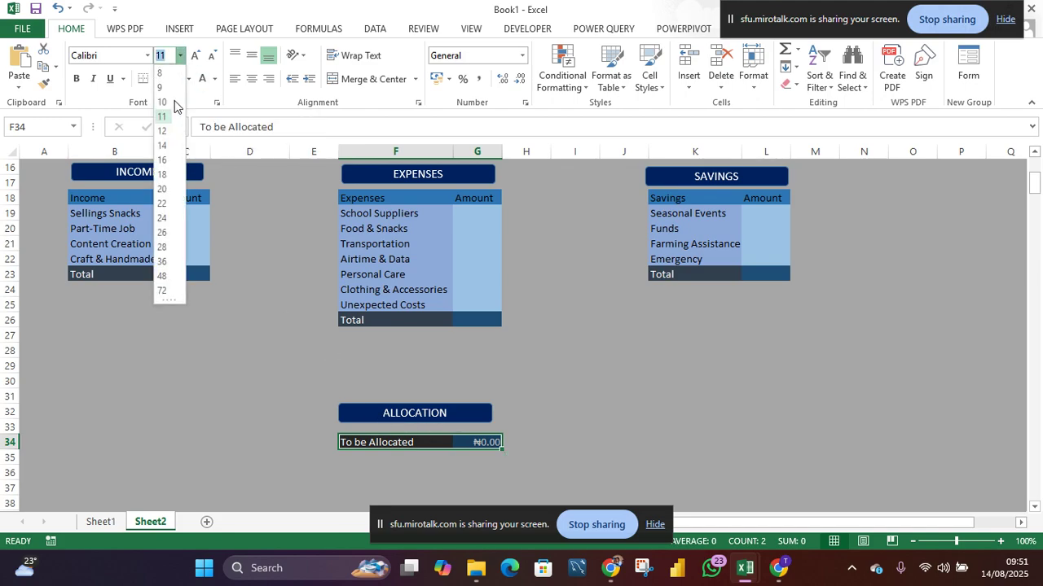
pyautogui.click(163, 147)
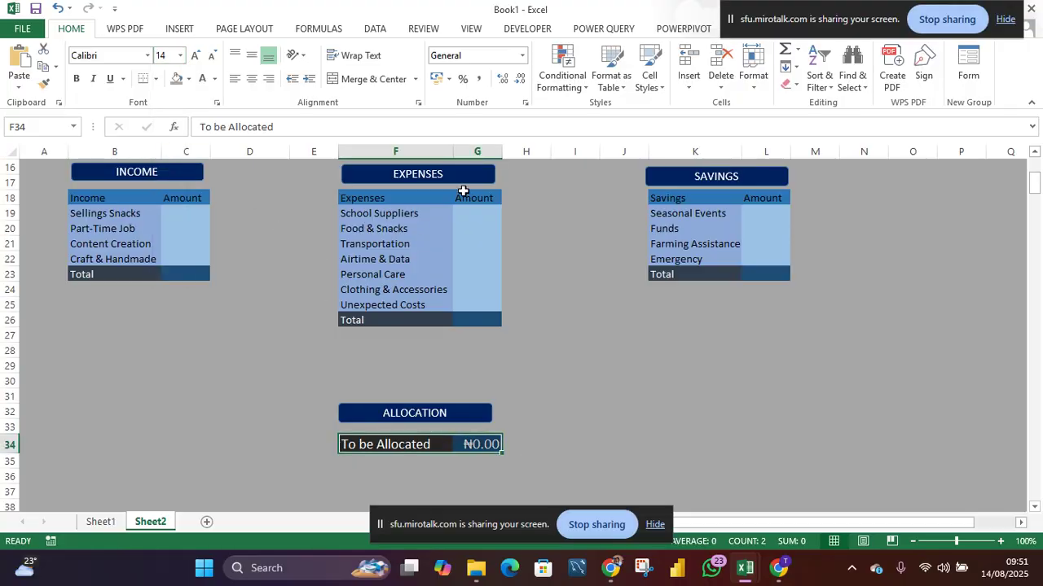
pyautogui.moveTo(503, 147); pyautogui.dragTo(497, 151)
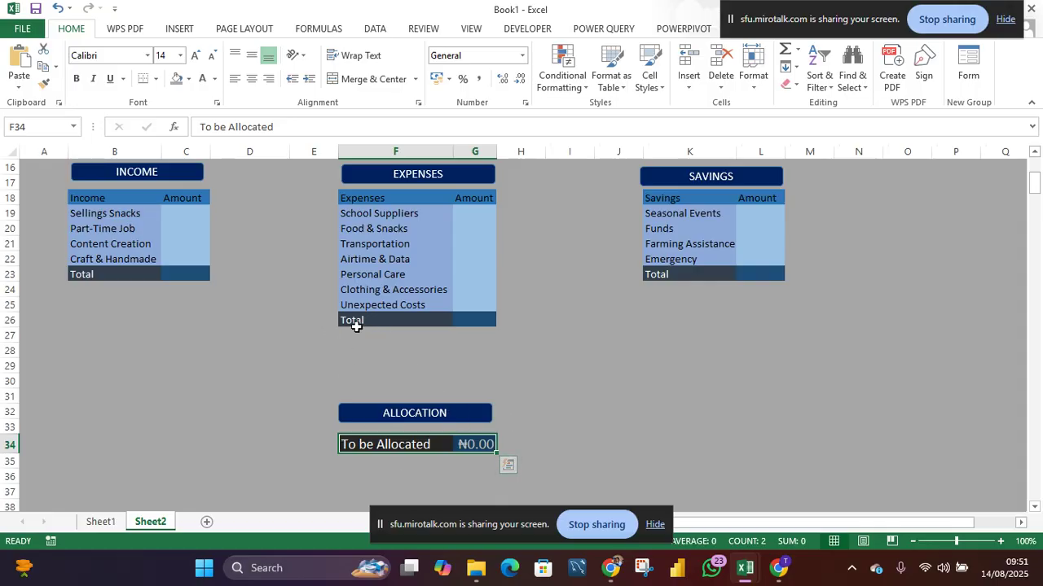
# - Enter 40000 for Sellings Snacks and 250000 for Part-Time Job in the Income amounts
pyautogui.scroll(2, 313, 305)
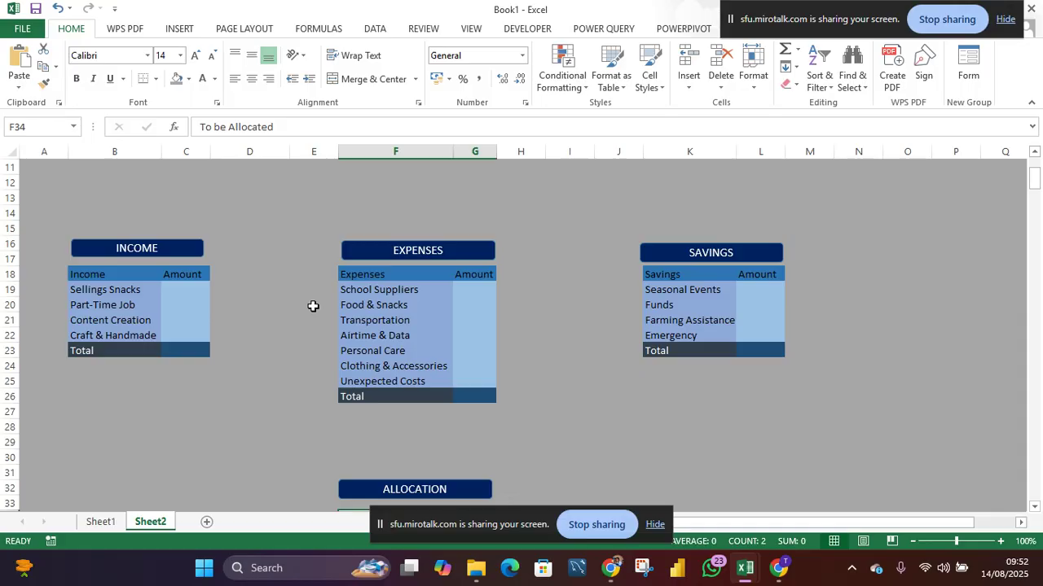
pyautogui.scroll(-2, 356, 461)
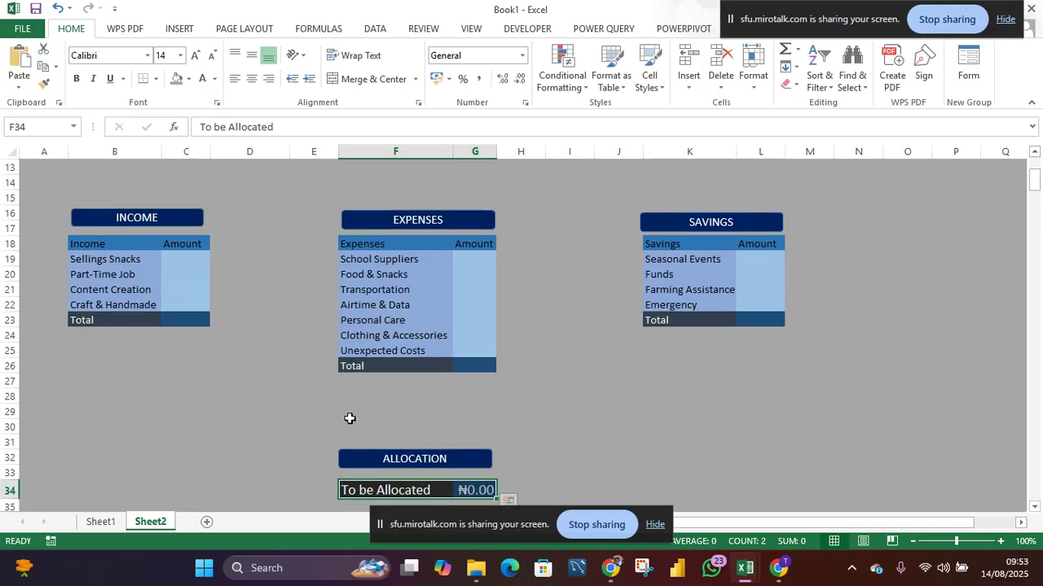
pyautogui.click(181, 264)
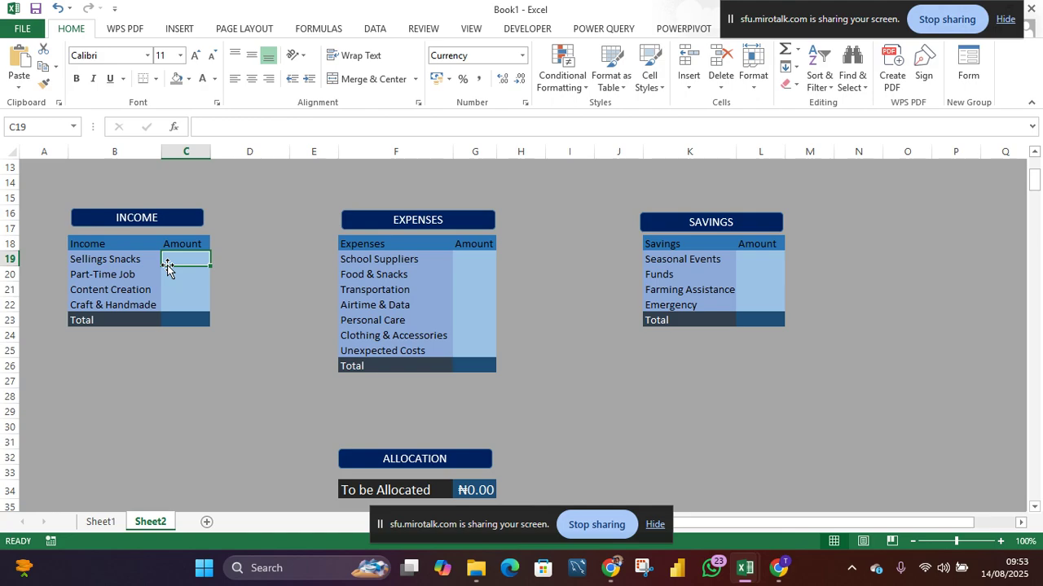
pyautogui.write('40000')
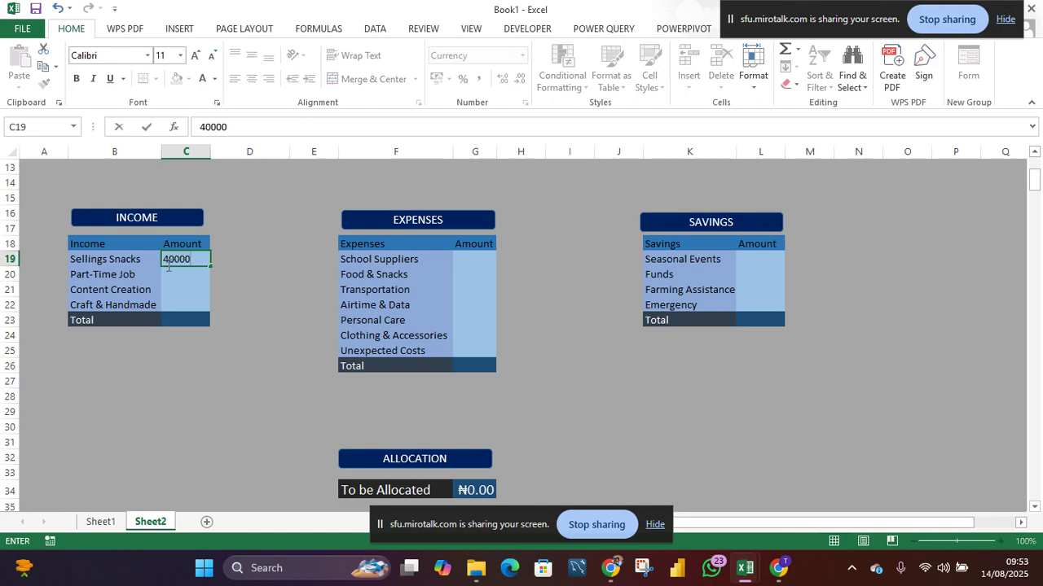
pyautogui.press('Return')
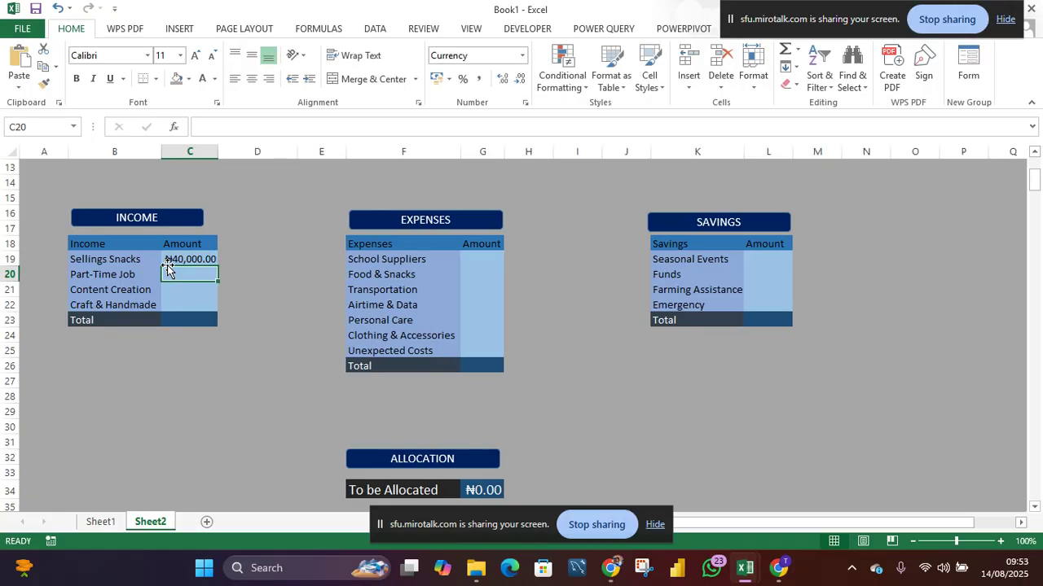
pyautogui.write('6')
pyautogui.press('BackSpace')
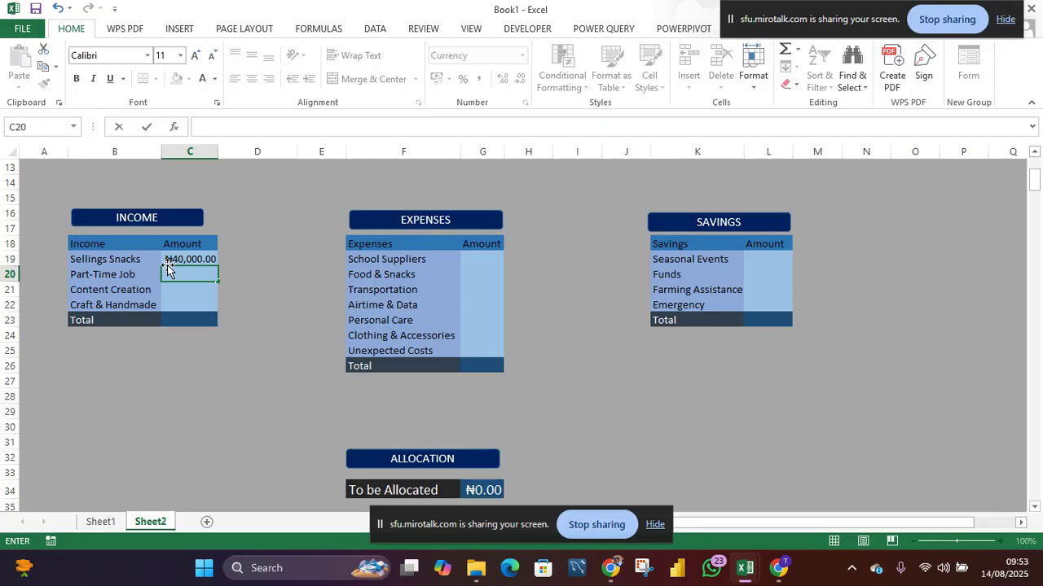
pyautogui.write('250000')
pyautogui.press('Return')
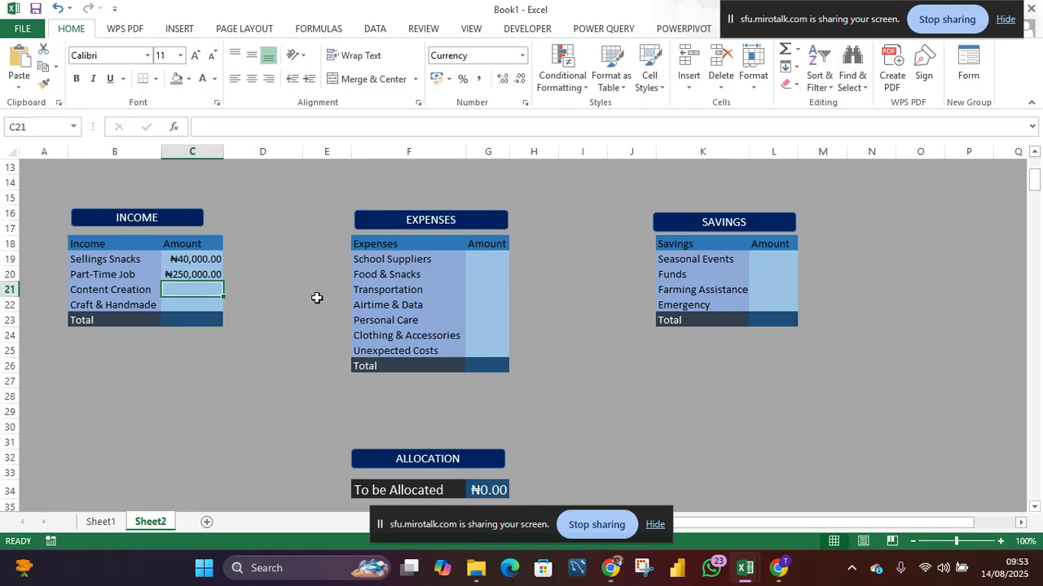
# - Enter 80000 for Content Creation and 20,000 for Craft & Handmade in the Income amounts
pyautogui.write('80')
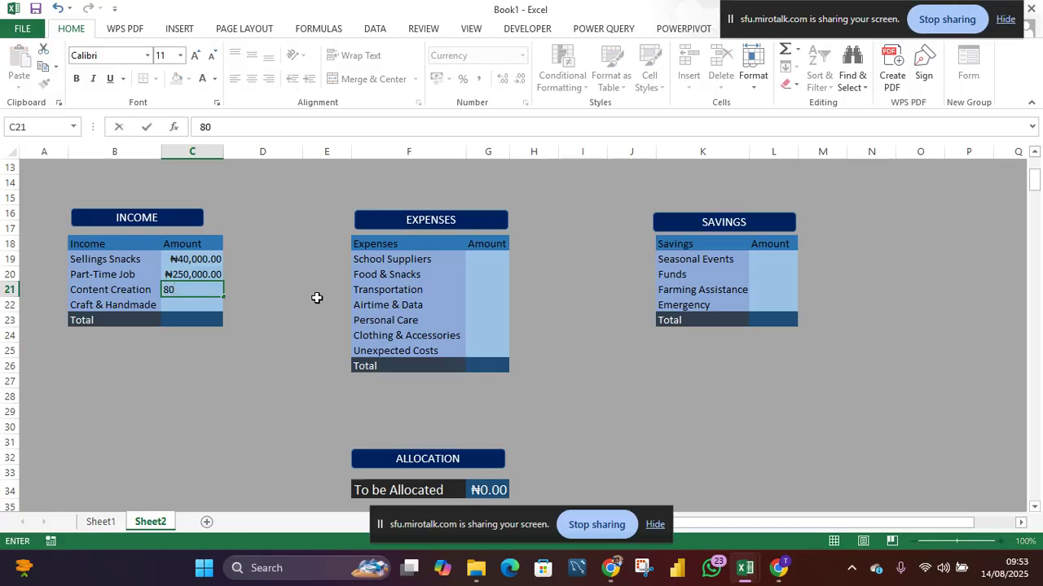
pyautogui.write('000')
pyautogui.press('Return')
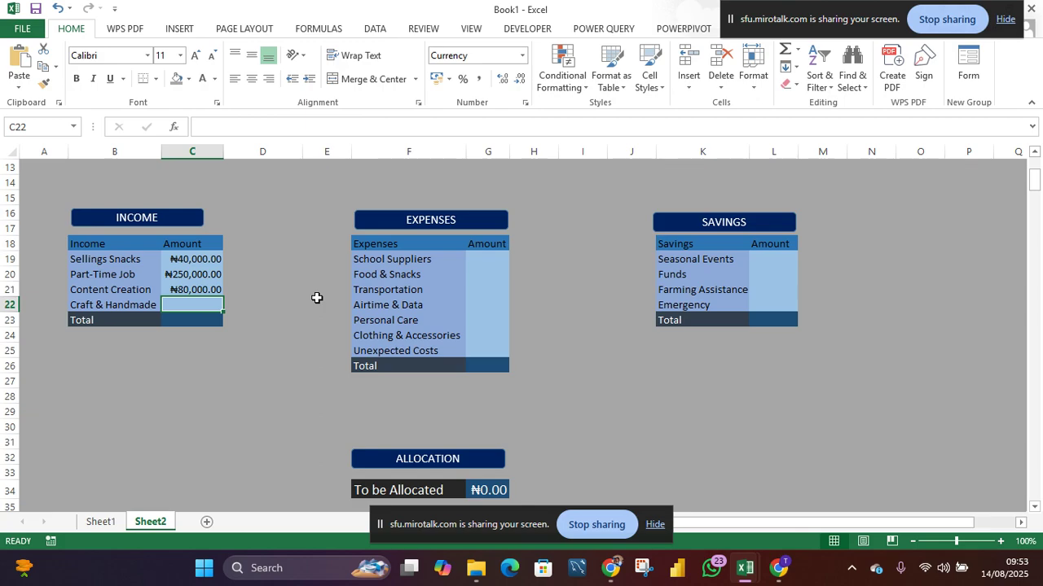
pyautogui.write('20')
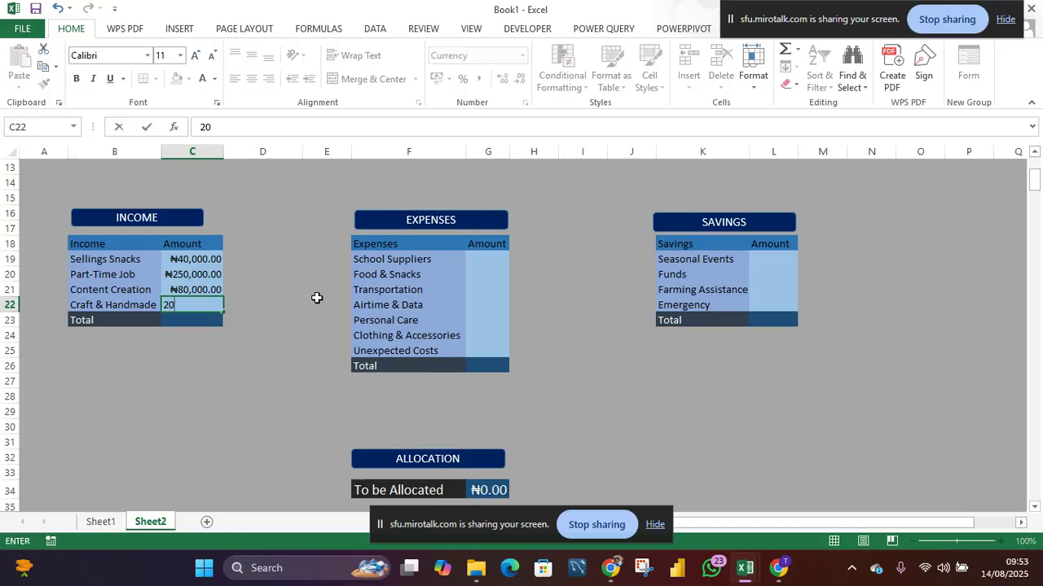
pyautogui.write(',00000')
pyautogui.hotkey('ctrl', 'Return')
pyautogui.press('Down')
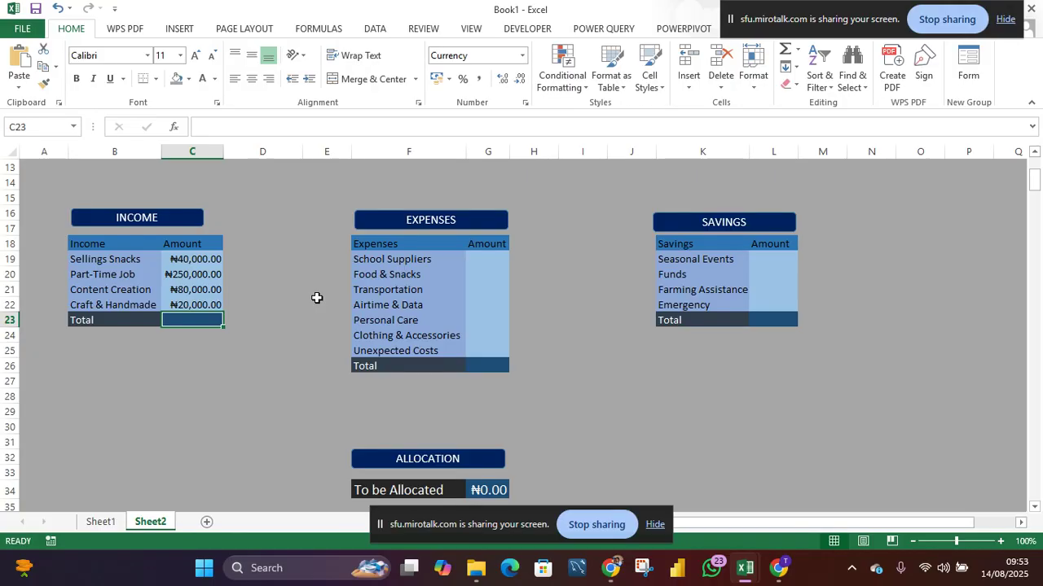
# - Sum the Income amounts into the Income Total and remove the decimal places from all Income amounts
pyautogui.hotkey('alt', '=')
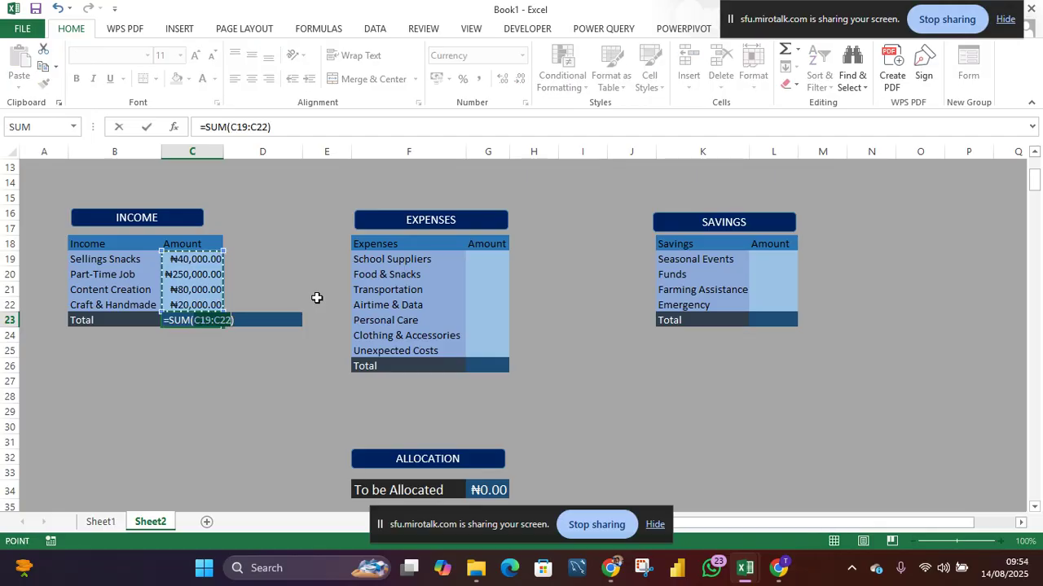
pyautogui.press('Return')
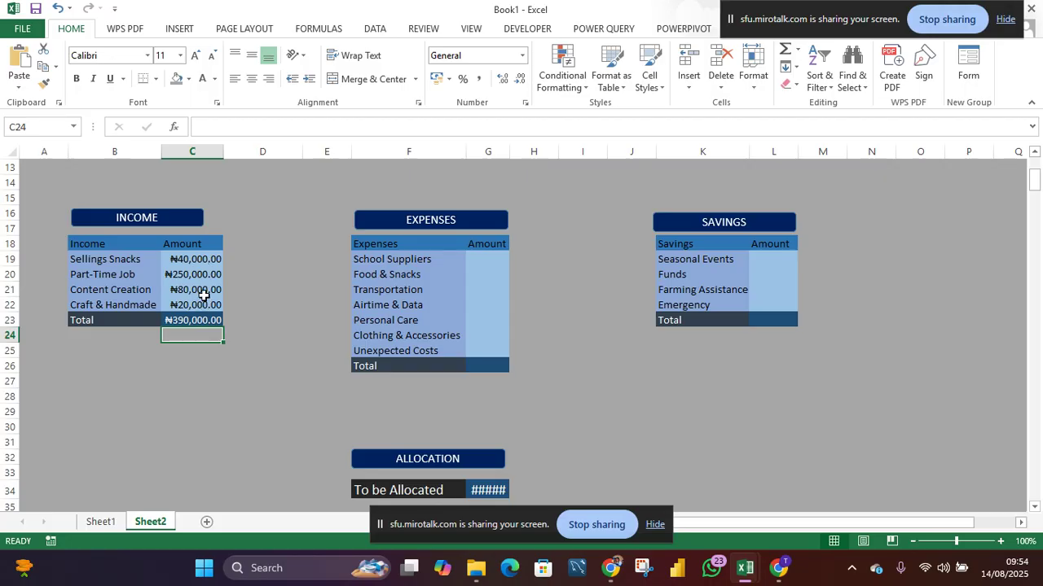
pyautogui.moveTo(202, 262); pyautogui.dragTo(204, 318)
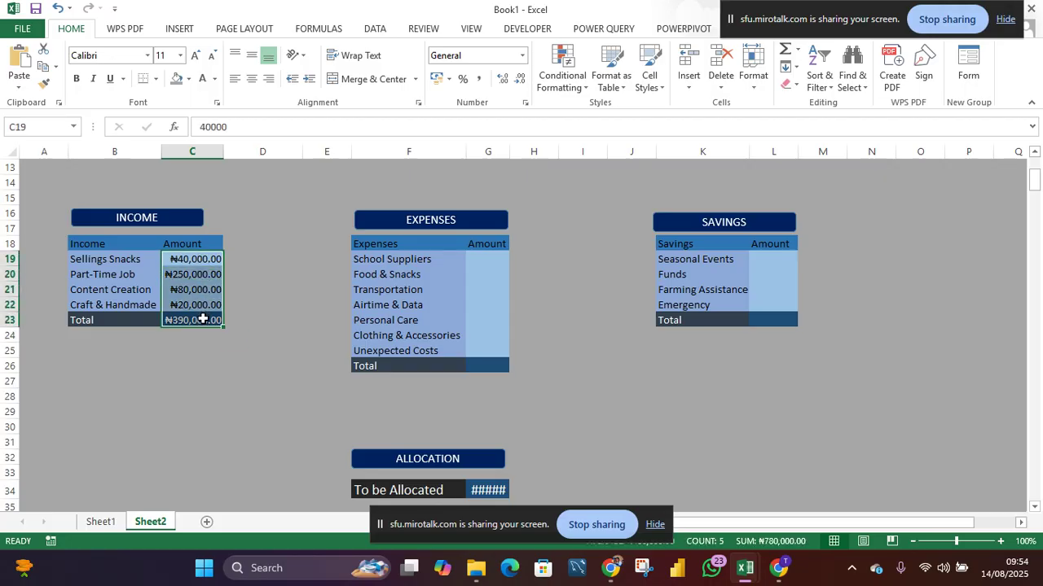
pyautogui.click(519, 79)
pyautogui.click(519, 79)
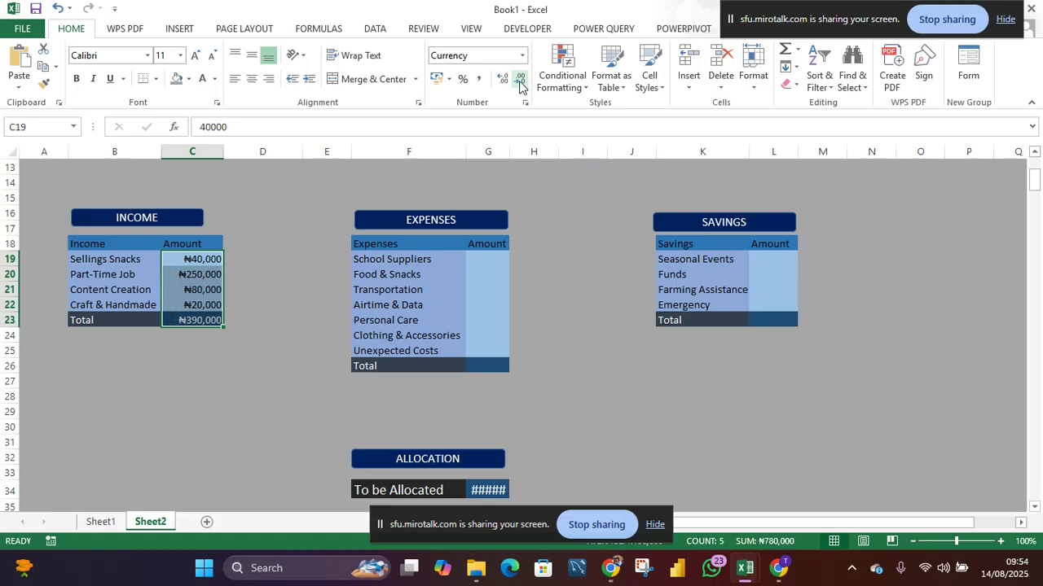
pyautogui.click(261, 336)
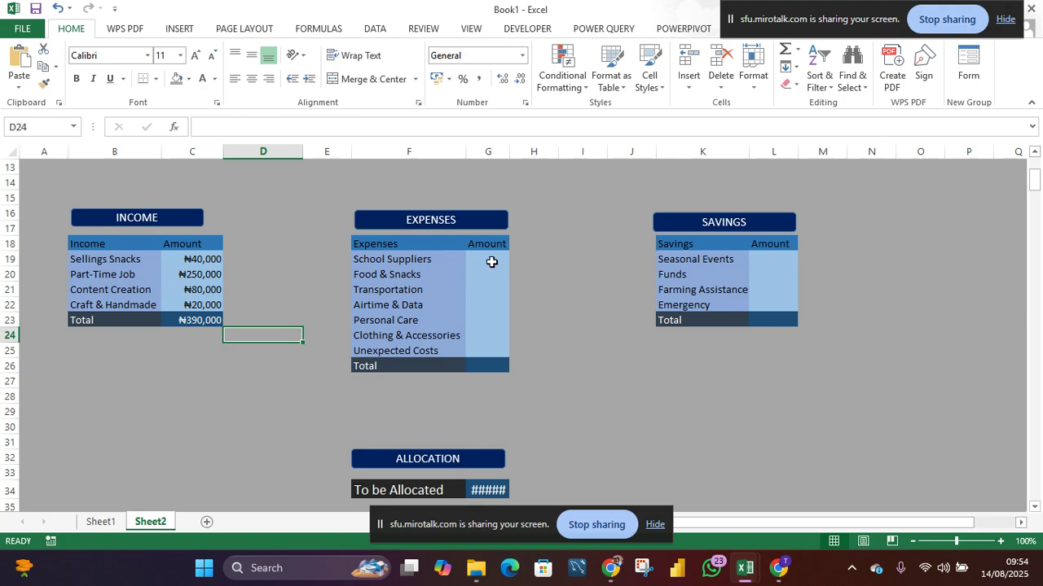
# - Autofit column G, then enter 15000 for School Suppliers and 20,000 for Food & Snacks in the Expenses amounts
pyautogui.doubleClick(510, 151)
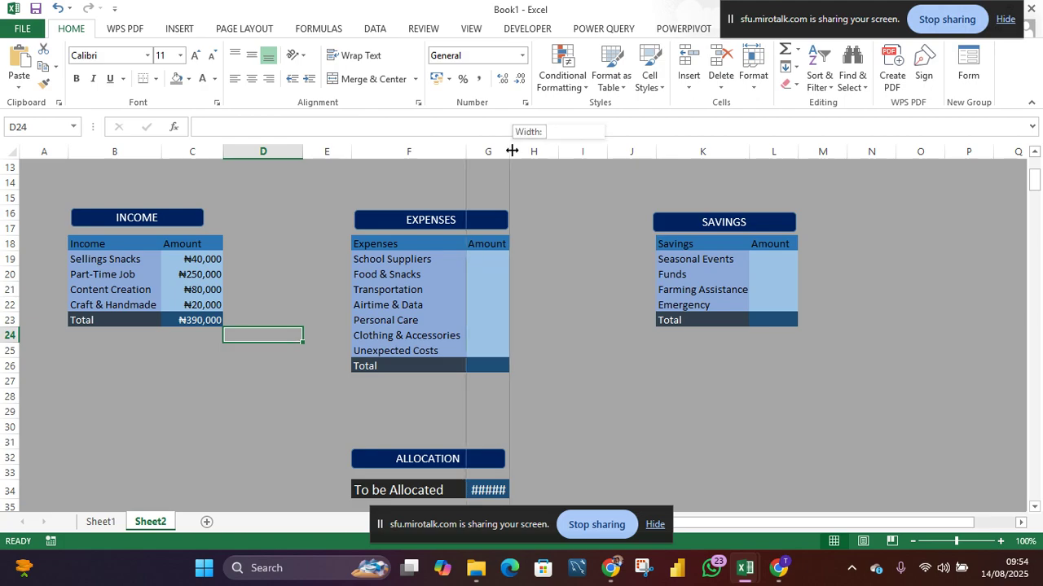
pyautogui.click(495, 257)
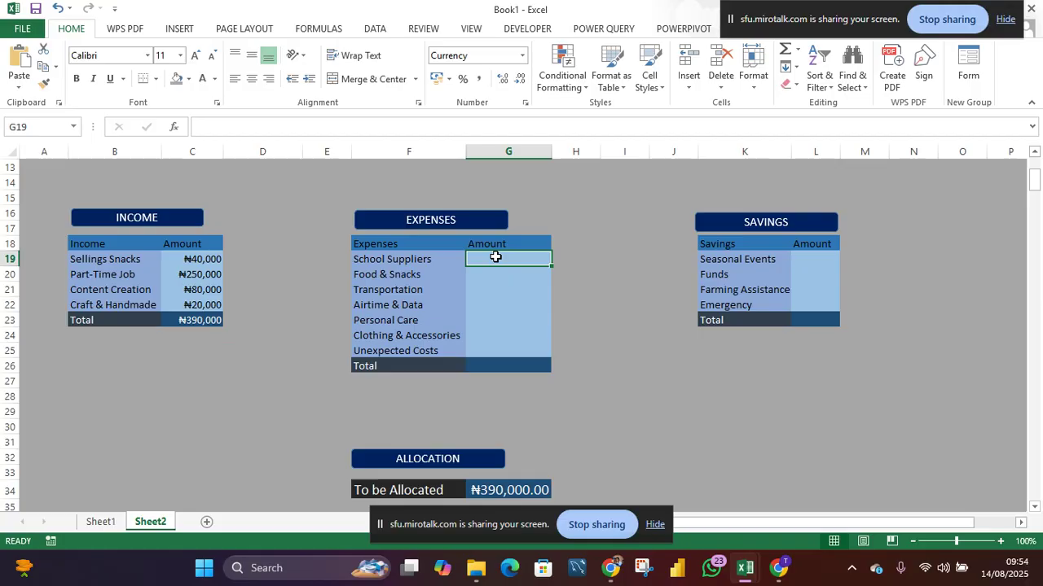
pyautogui.write('15000')
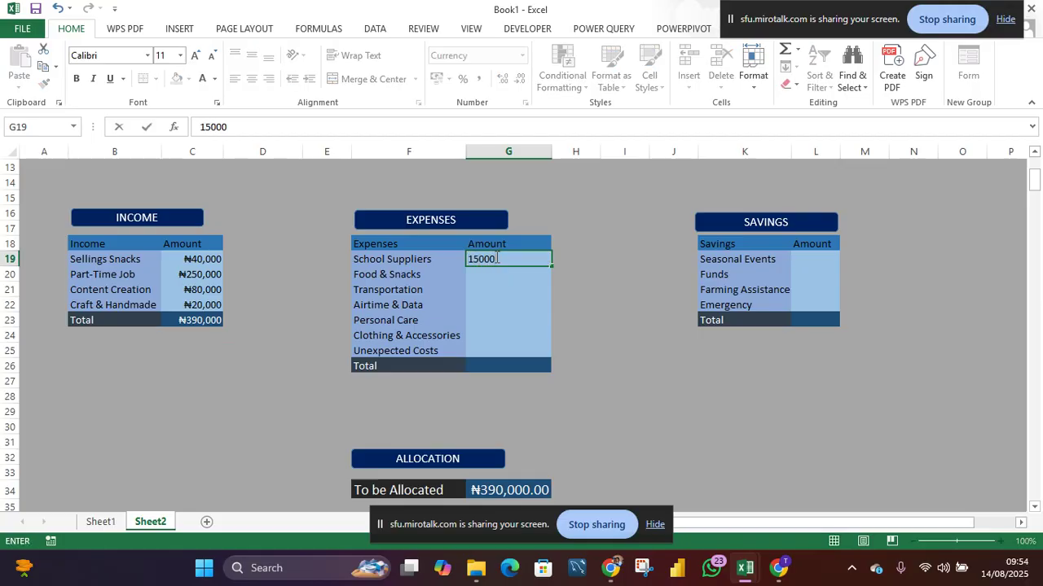
pyautogui.press('Return')
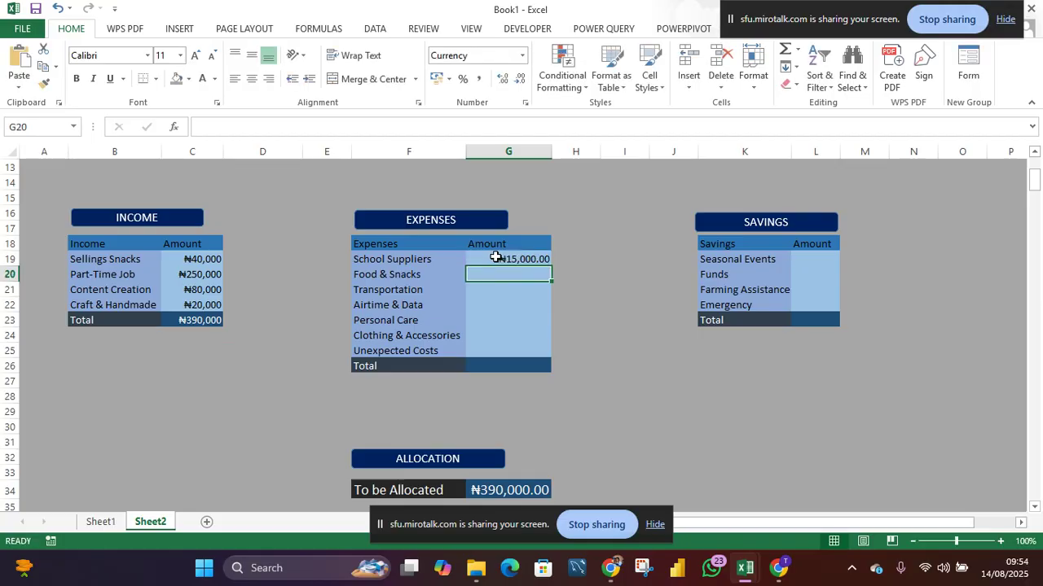
pyautogui.write('20')
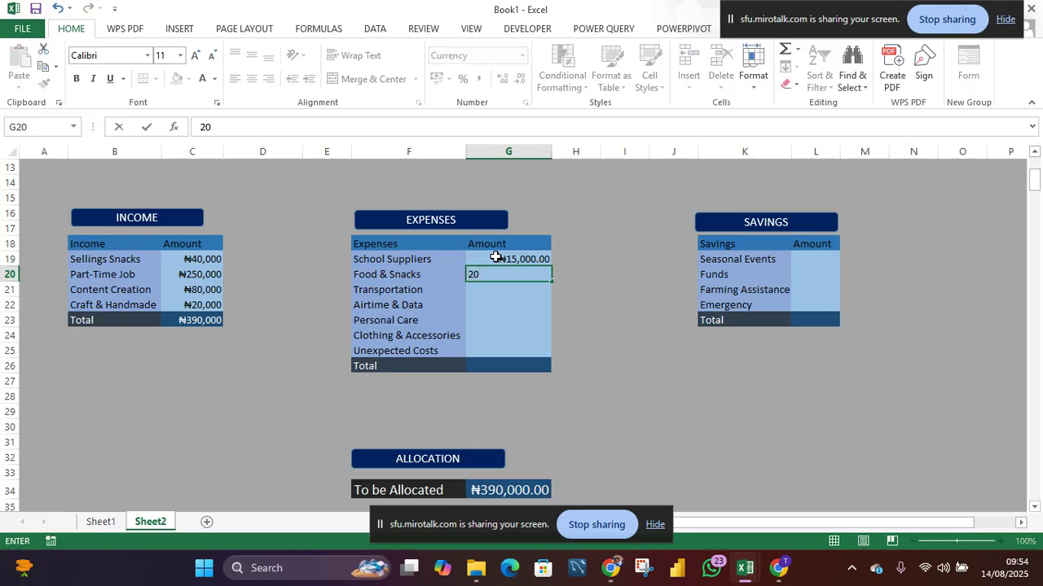
pyautogui.write(',00000')
pyautogui.press('Return')
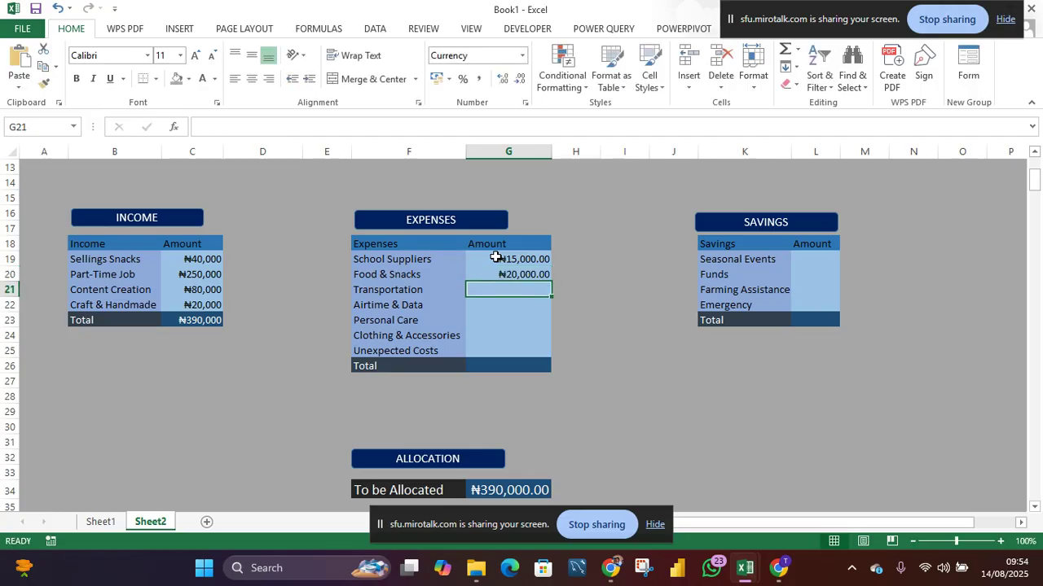
# - Enter 5000 for Transportation, 7000 for Airtime & Data and 5000 for Personal Care in the Expenses amounts
pyautogui.write('5000')
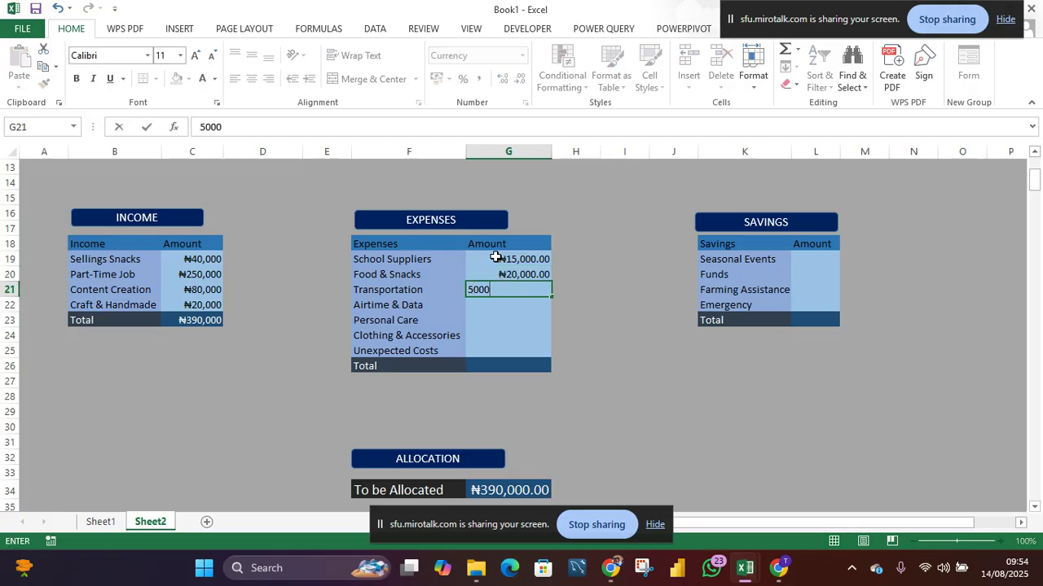
pyautogui.press('Return')
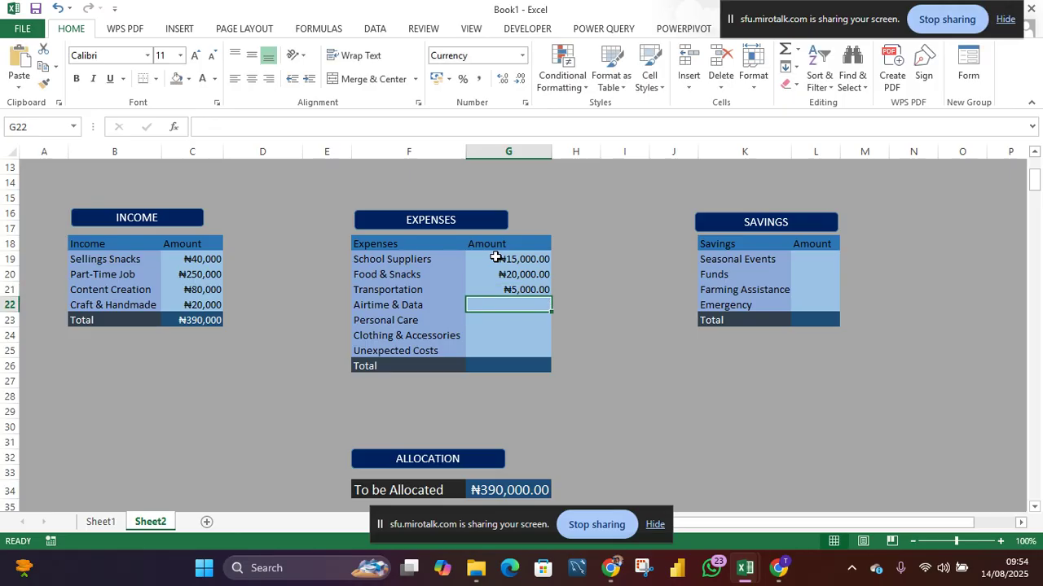
pyautogui.write('7000')
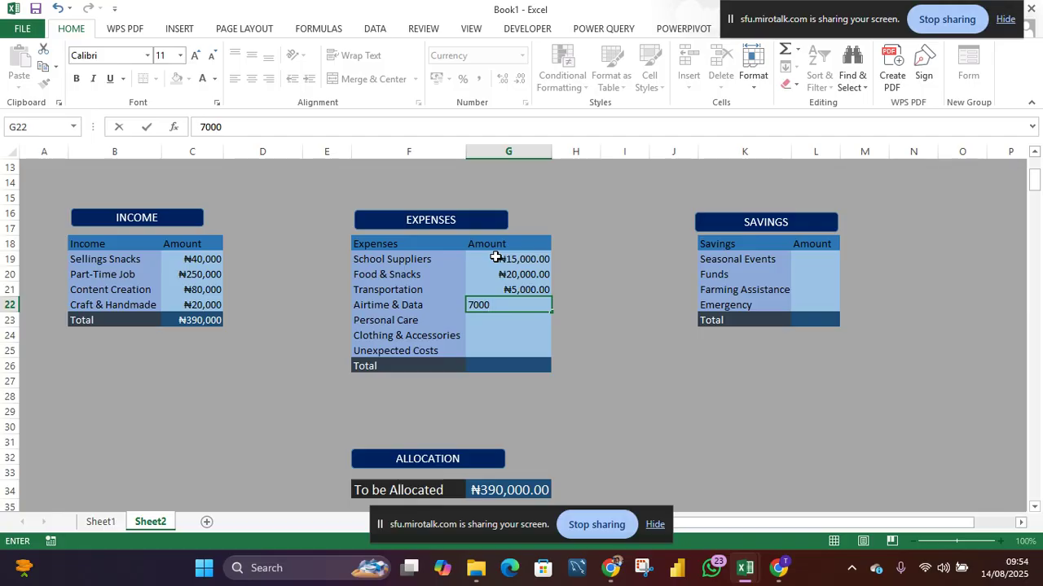
pyautogui.press('Return')
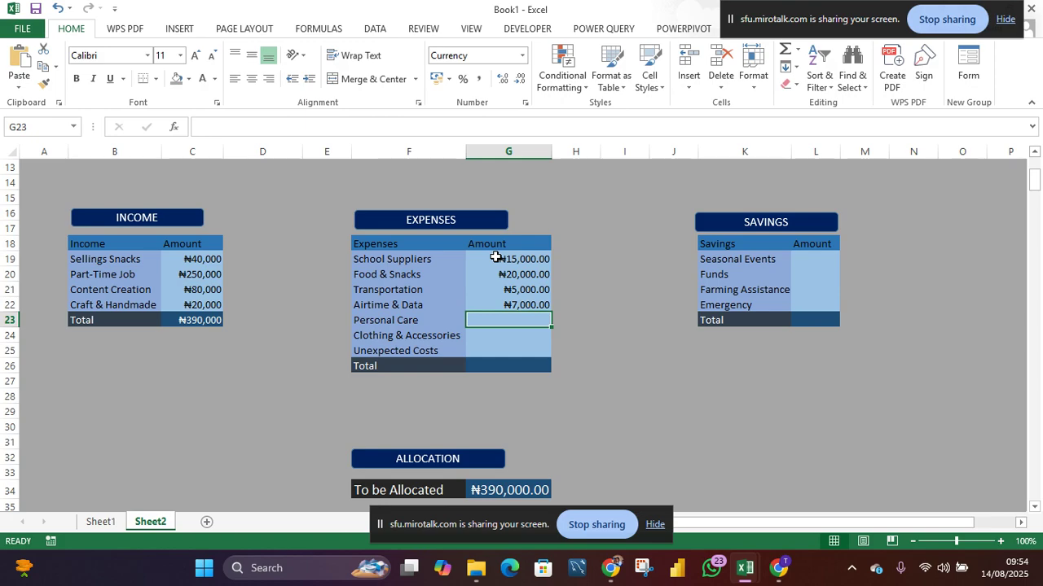
pyautogui.write('5')
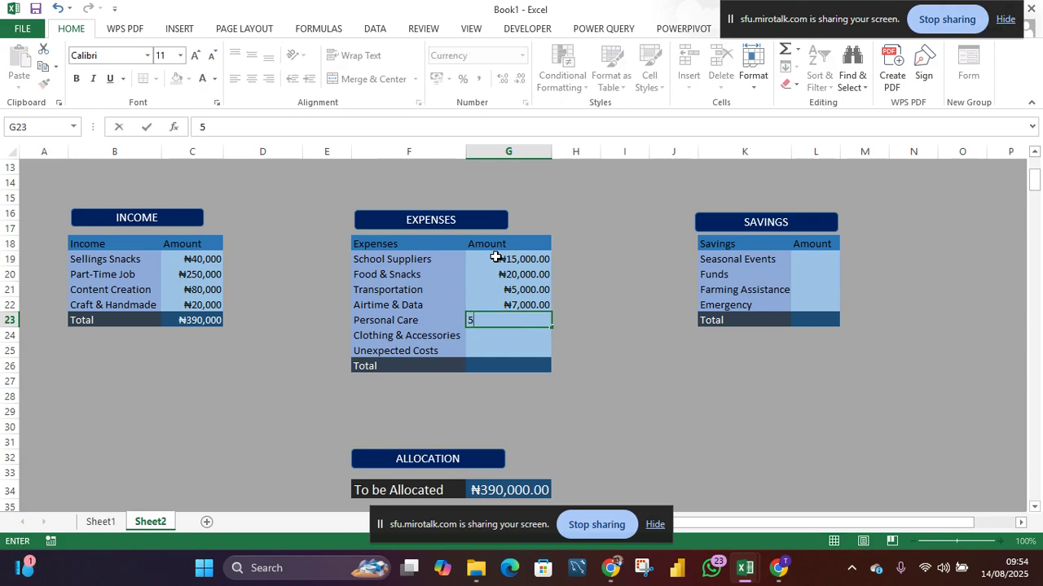
pyautogui.write('000')
pyautogui.press('Return')
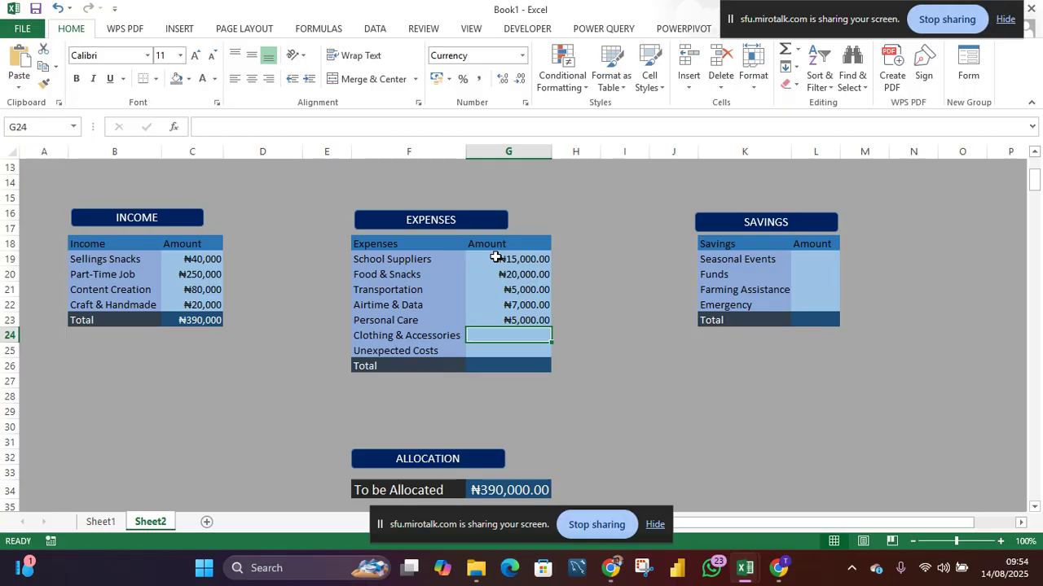
# - Enter 10000 for Clothing & Accessories and 5000 for Unexpected Costs in the Expenses amounts
pyautogui.write('10000')
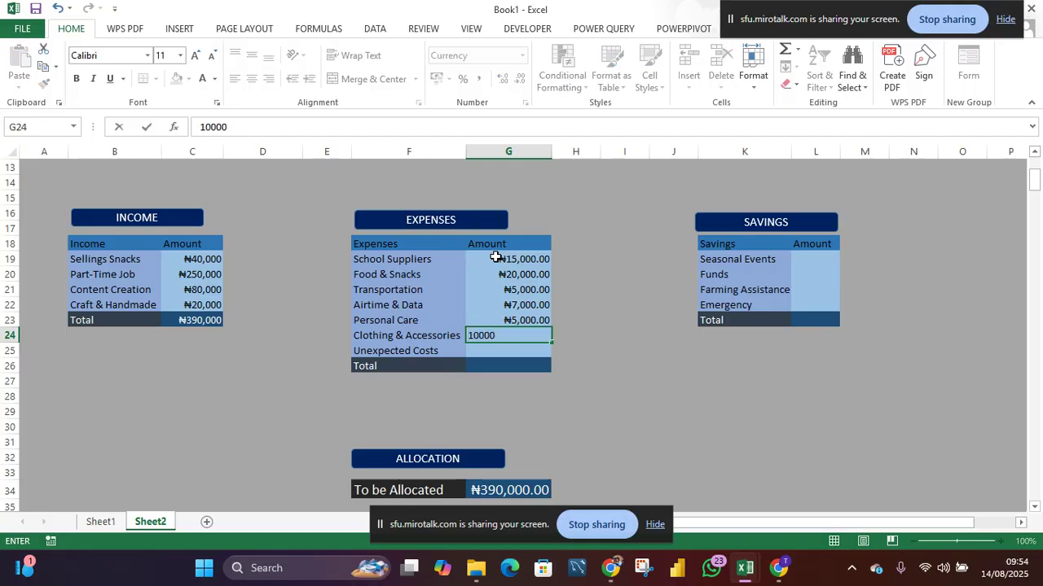
pyautogui.press('Return')
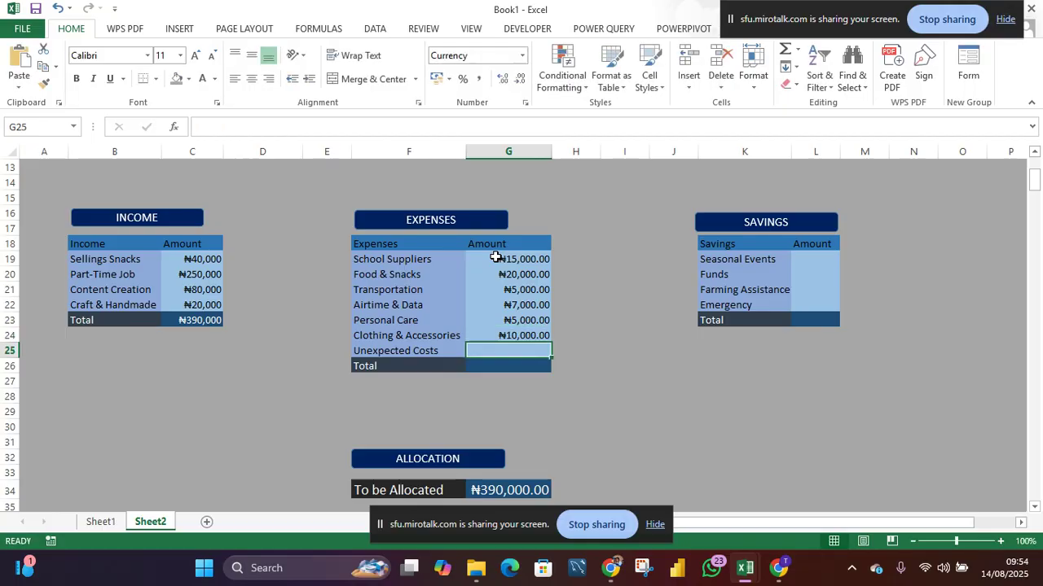
pyautogui.write('5000')
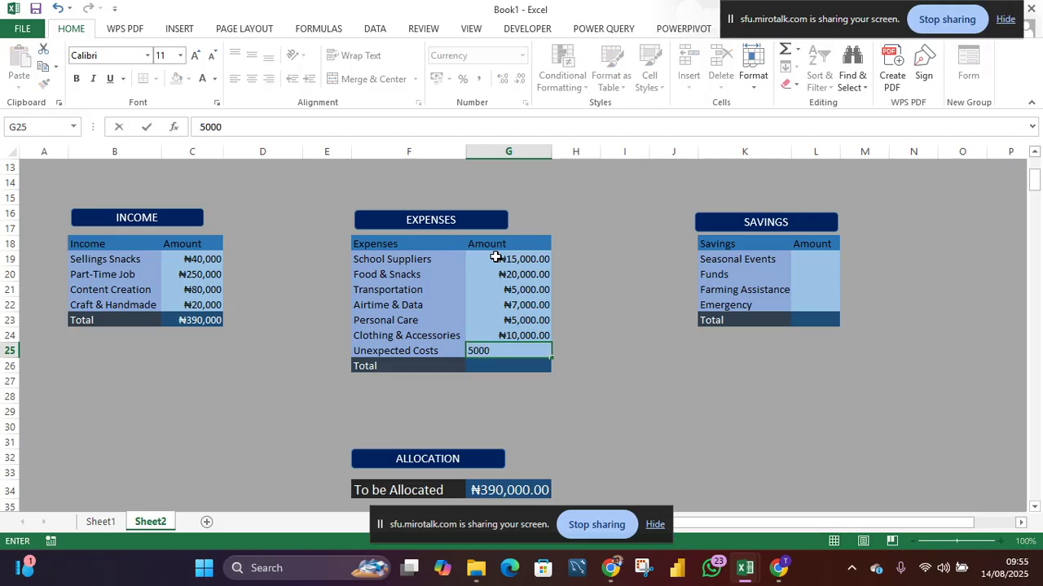
pyautogui.press('Return')
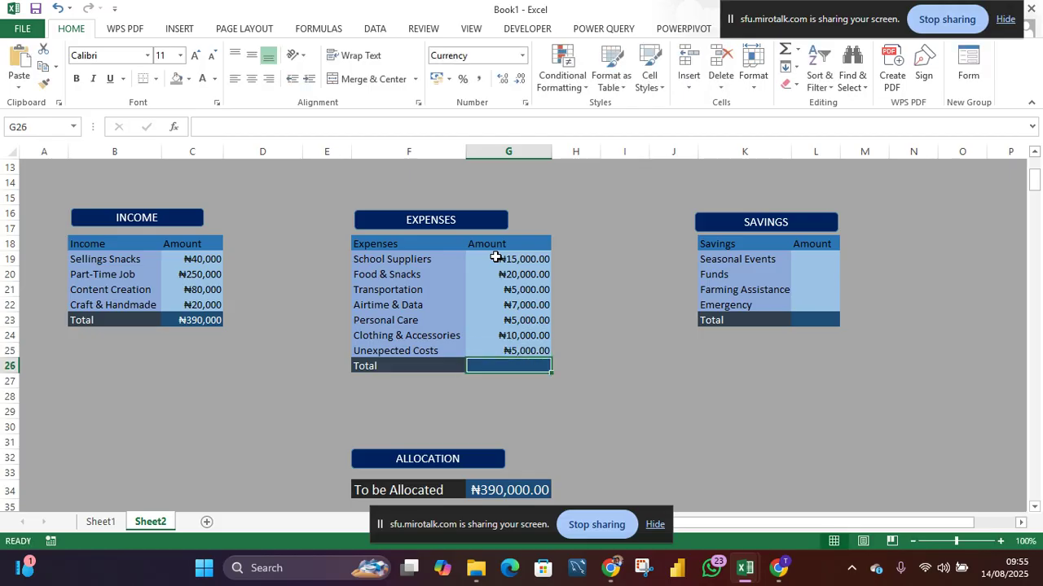
# - Sum the Expenses amounts into the Expenses Total and remove the decimal places from all Expenses amounts
pyautogui.hotkey('alt', '=')
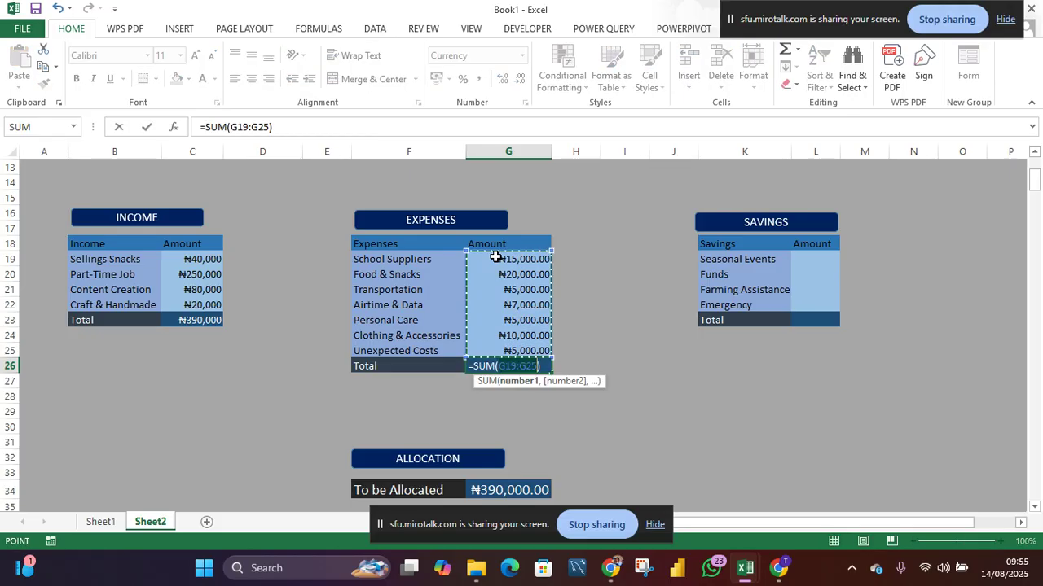
pyautogui.press('Return')
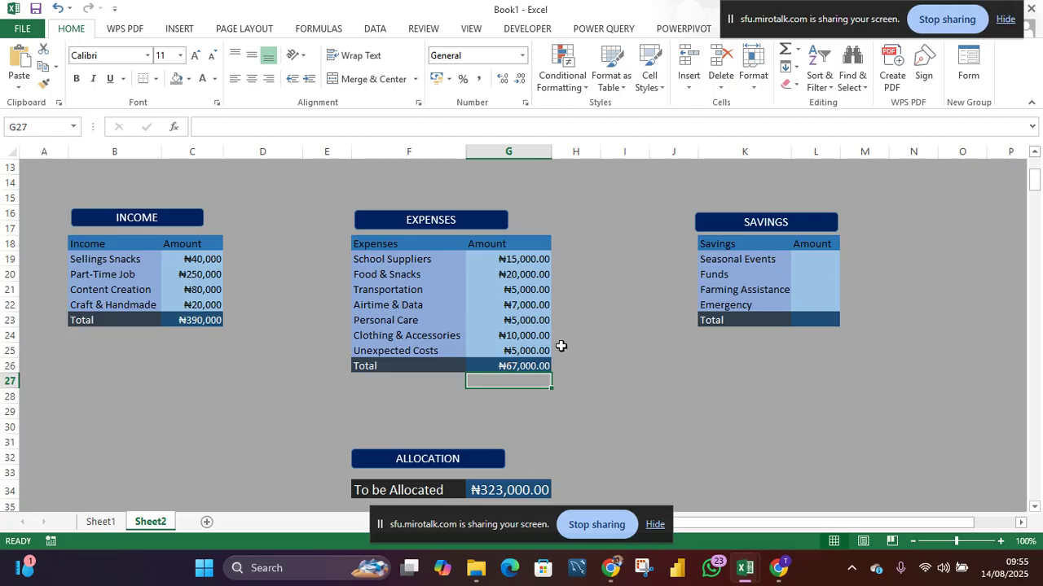
pyautogui.moveTo(533, 259); pyautogui.dragTo(540, 371)
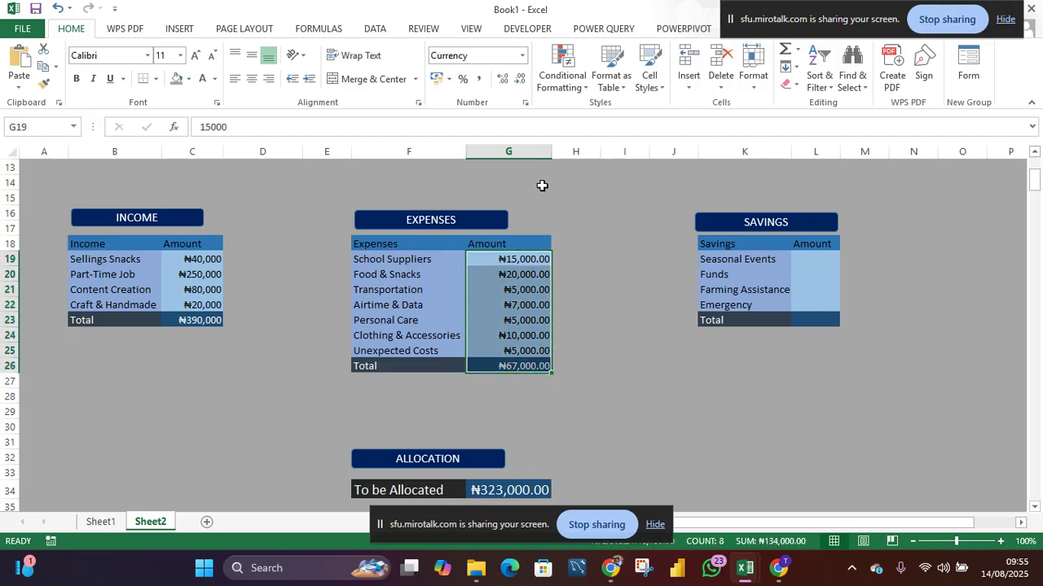
pyautogui.click(521, 81)
pyautogui.click(521, 82)
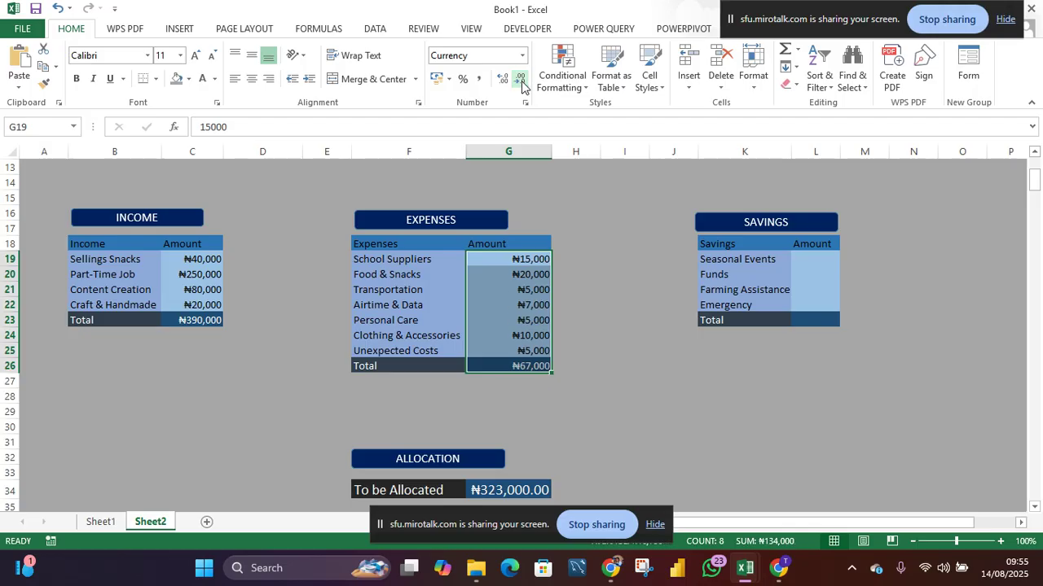
pyautogui.click(606, 387)
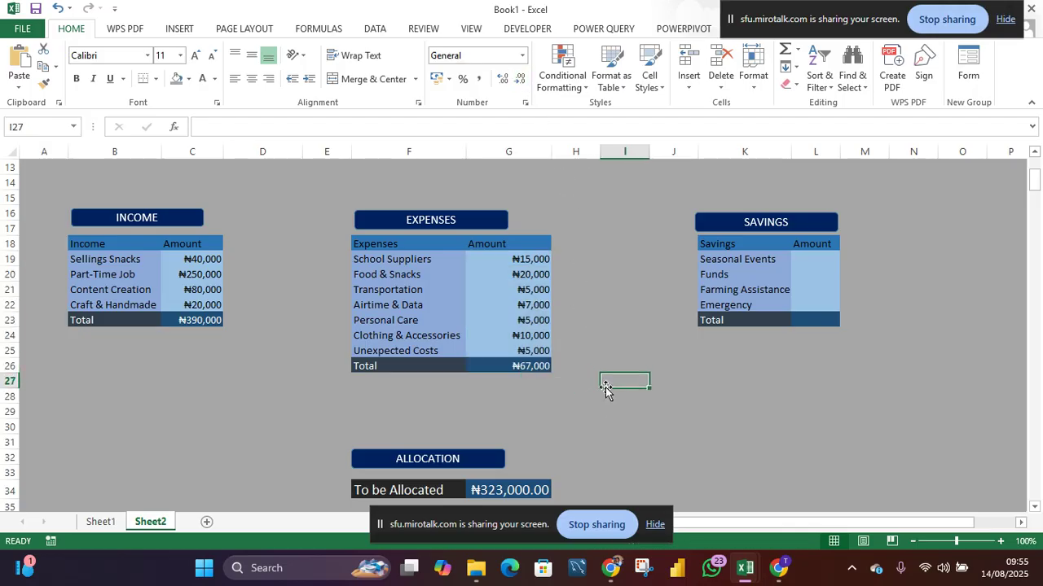
# - Enter 30,000 for Seasonal Events and 20,000 for Funds in the Savings amounts
pyautogui.click(806, 261)
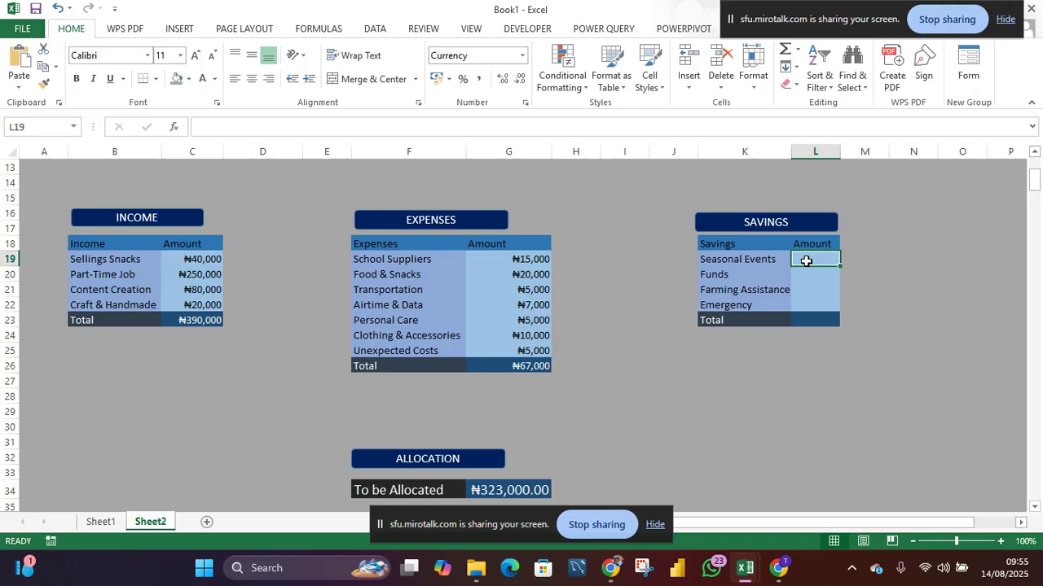
pyautogui.moveTo(806, 261); pyautogui.dragTo(806, 319)
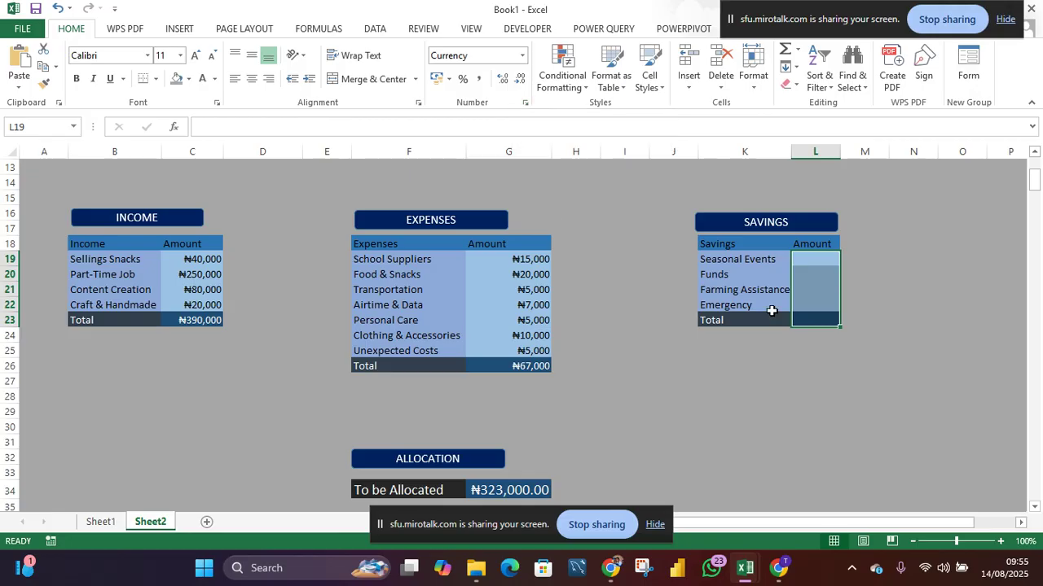
pyautogui.click(823, 263)
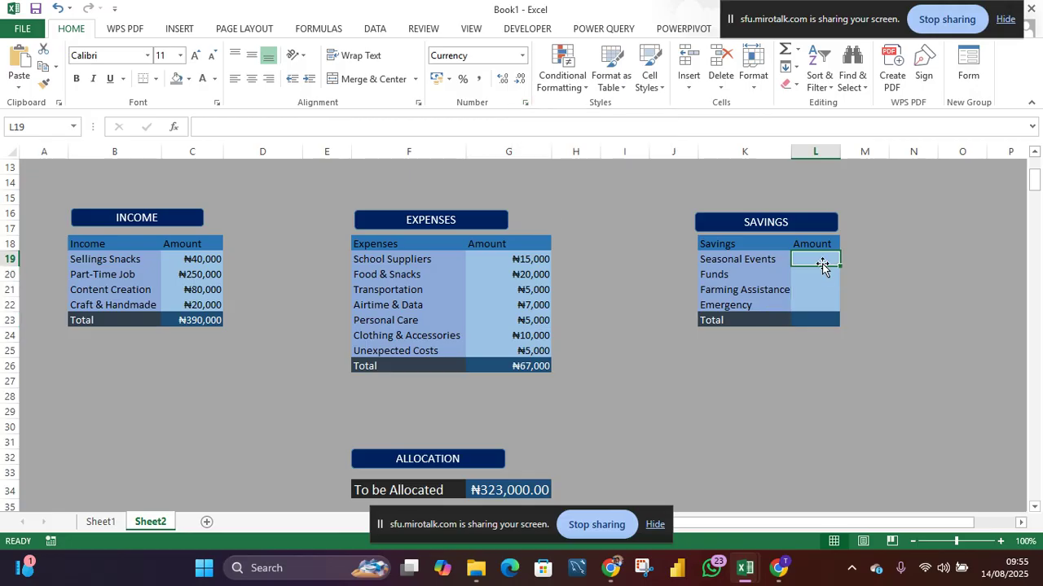
pyautogui.write('30,000')
pyautogui.press('Return')
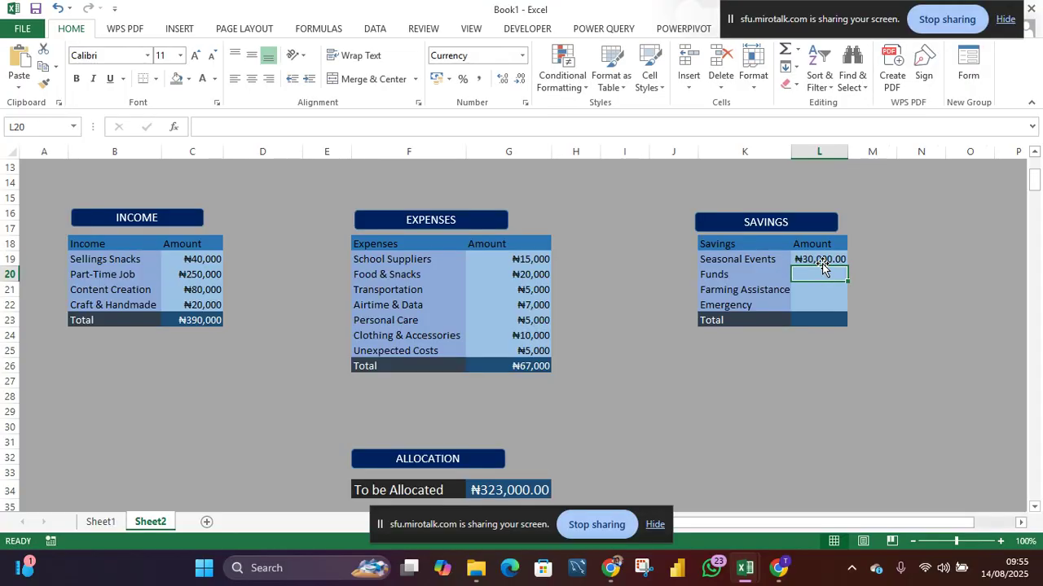
pyautogui.write('20')
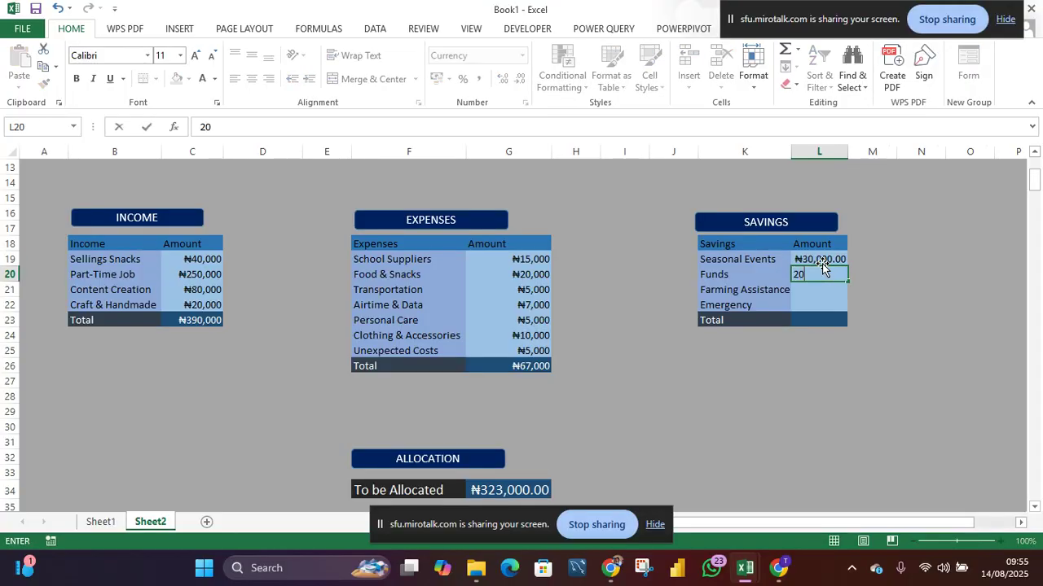
pyautogui.write(',00000')
pyautogui.press('Return')
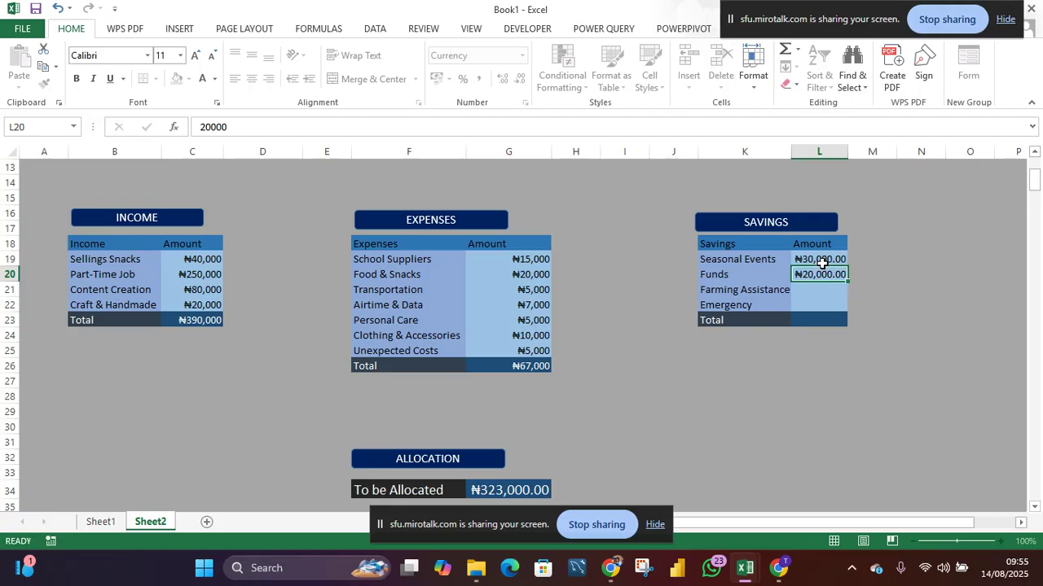
# - Enter 15000 for Farming Assistance and 5000 for Emergency in the Savings amounts
pyautogui.write('15000')
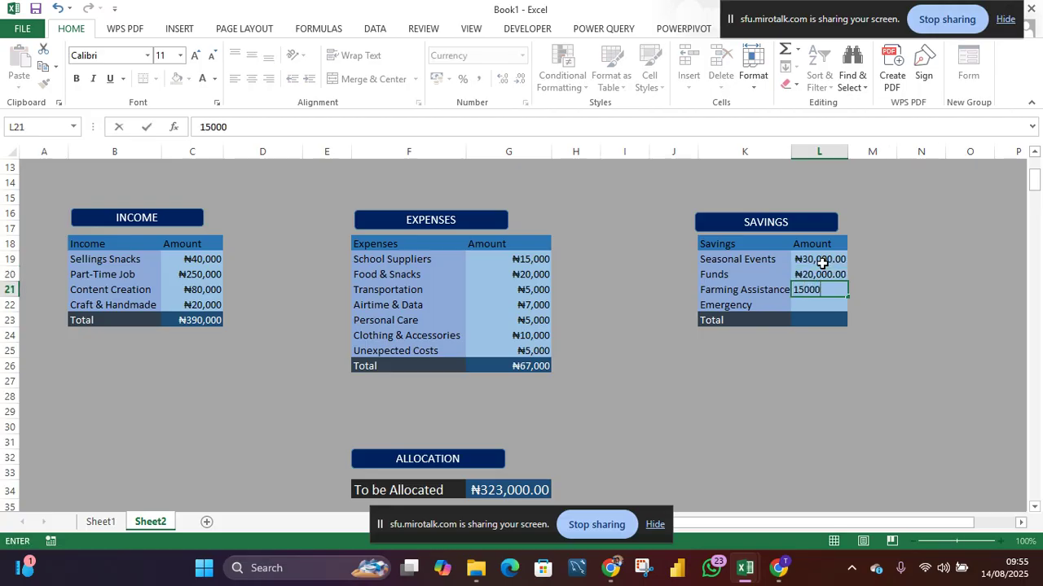
pyautogui.press('Return')
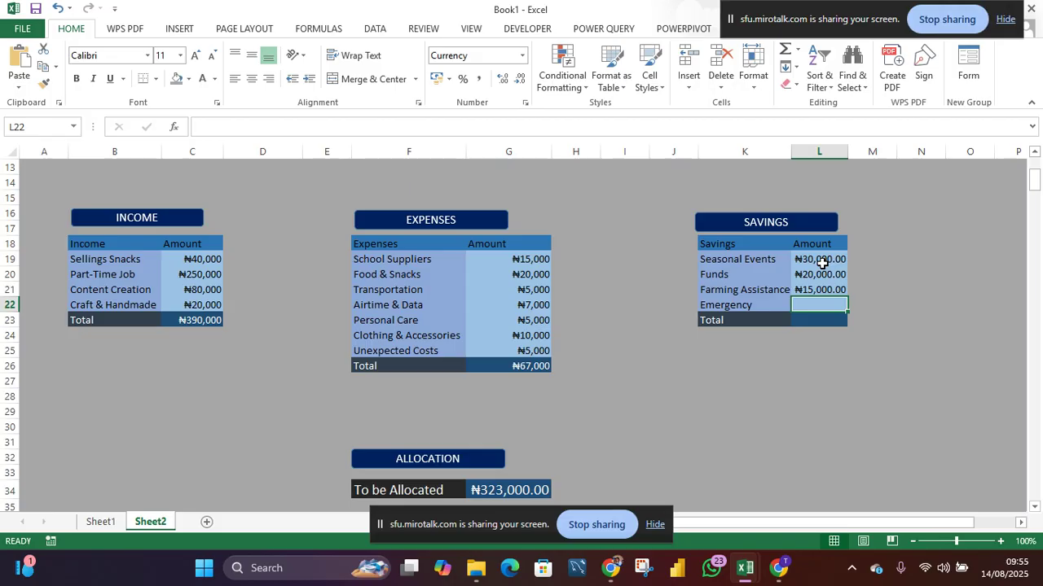
pyautogui.write('5000')
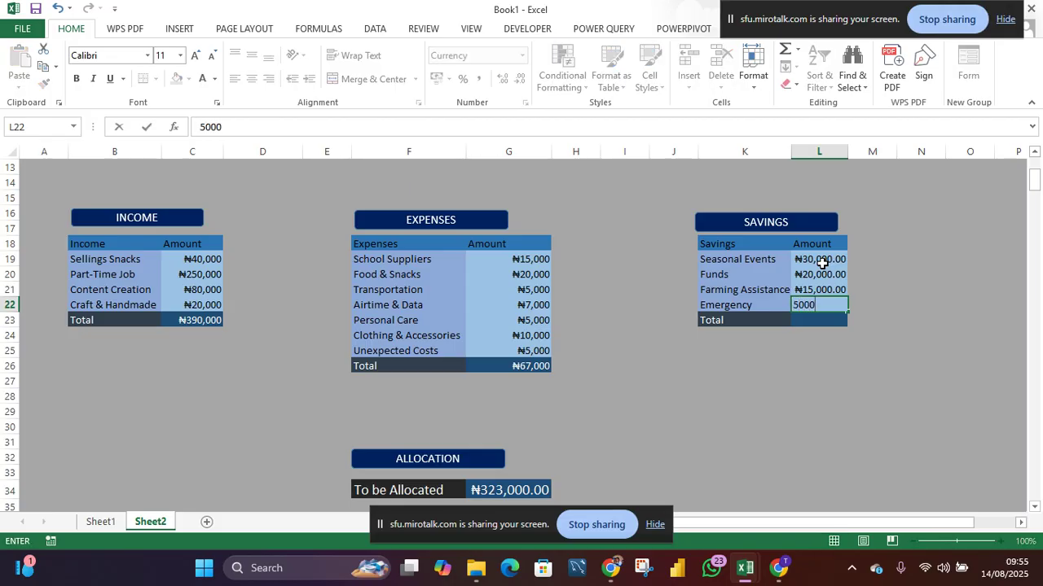
pyautogui.press('Return')
# - Sum the Savings amounts into the Savings Total and remove the decimal places from all Savings amounts
pyautogui.hotkey('alt', '=')
pyautogui.press('Return')
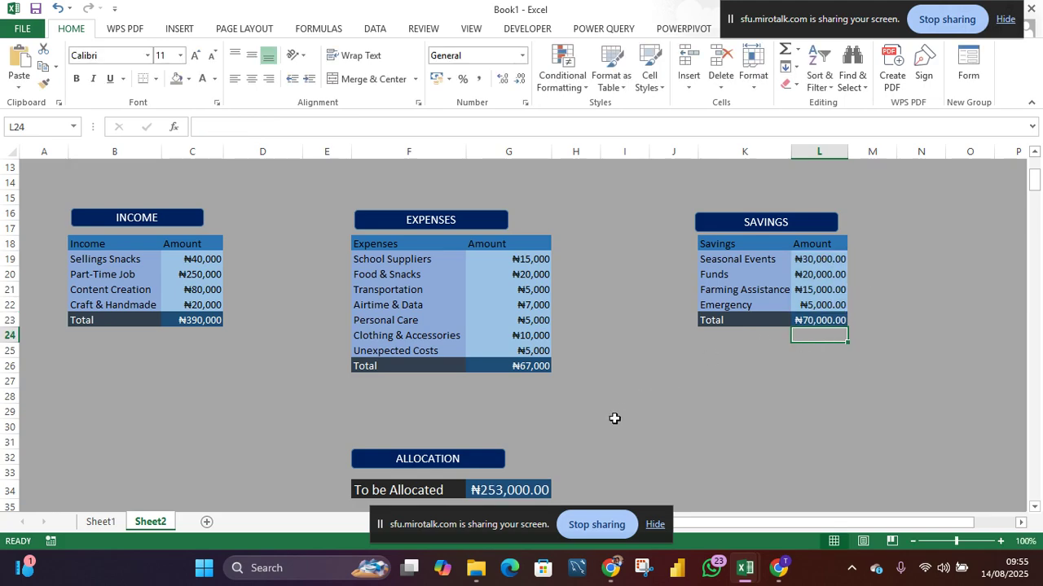
pyautogui.moveTo(827, 264); pyautogui.dragTo(826, 320)
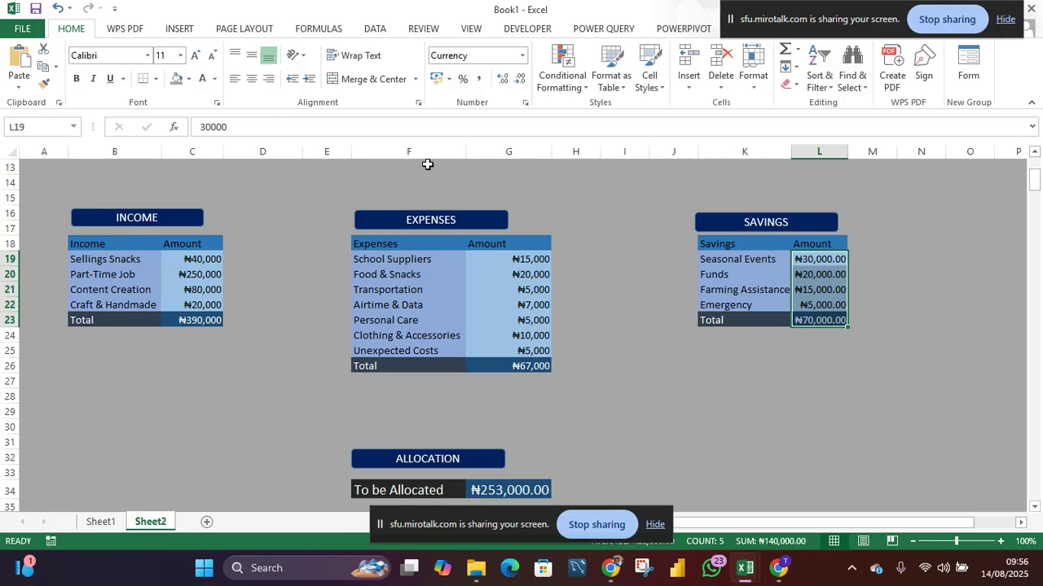
pyautogui.click(521, 79)
pyautogui.click(521, 79)
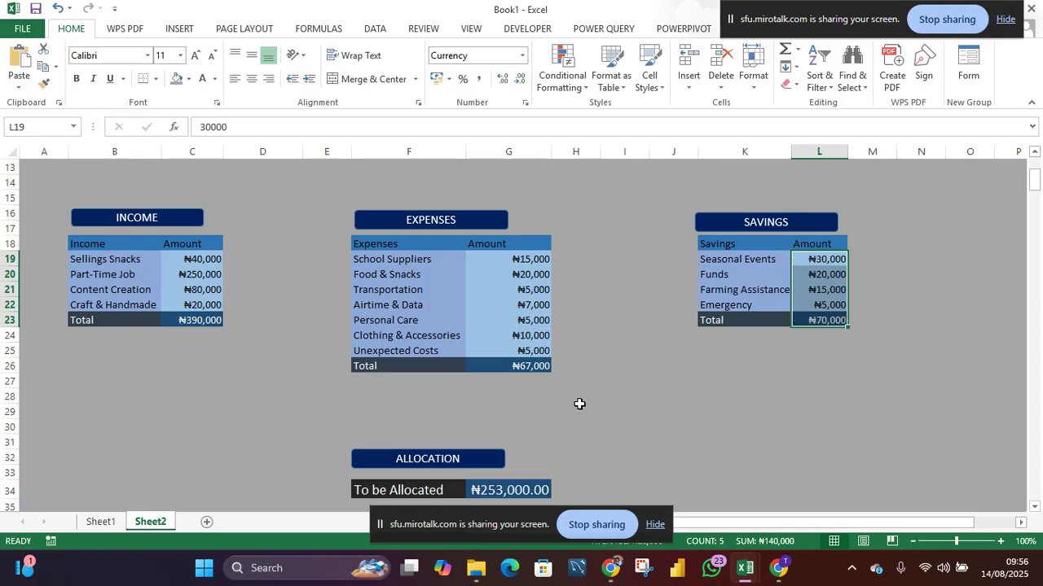
# - Widen the ALLOCATION banner so it spans the full width of the To be Allocated row below
pyautogui.click(579, 404)
pyautogui.click(491, 464)
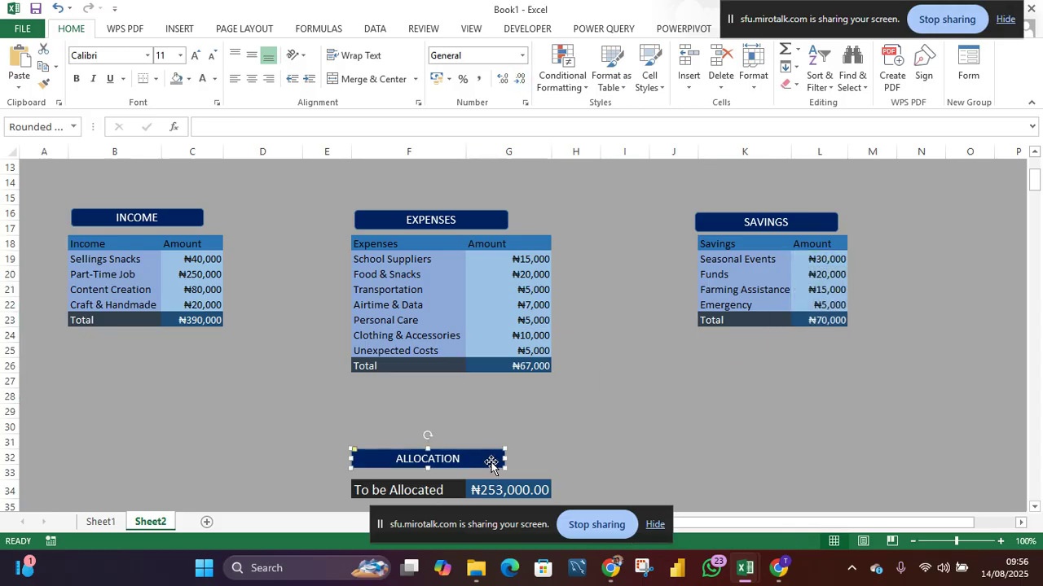
pyautogui.moveTo(505, 459); pyautogui.dragTo(549, 463)
pyautogui.click(624, 472)
pyautogui.scroll(-2, 494, 467)
pyautogui.scroll(2, 496, 466)
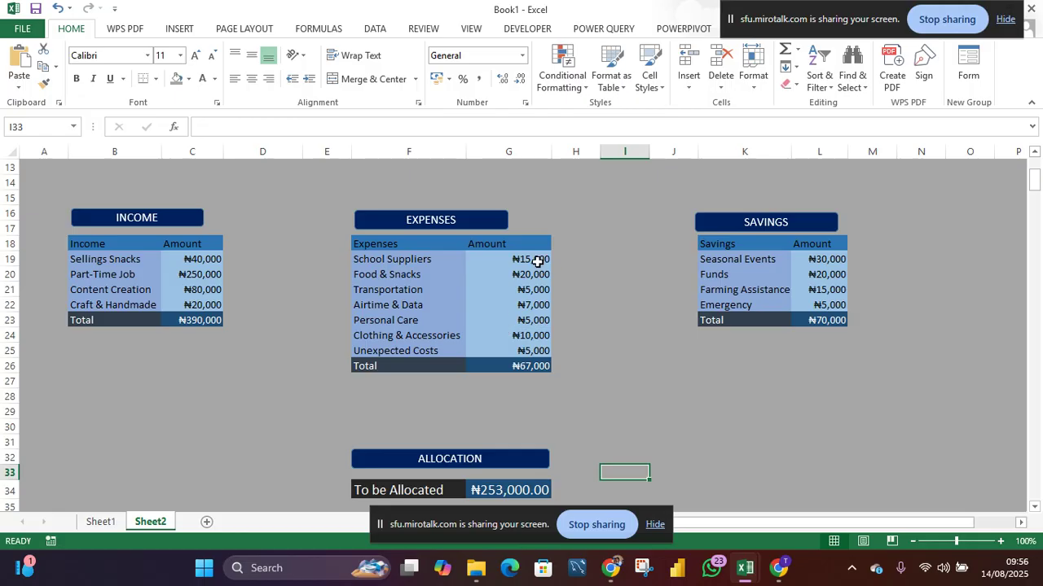
# - Change the School Suppliers expense amount to 25000
pyautogui.click(532, 259)
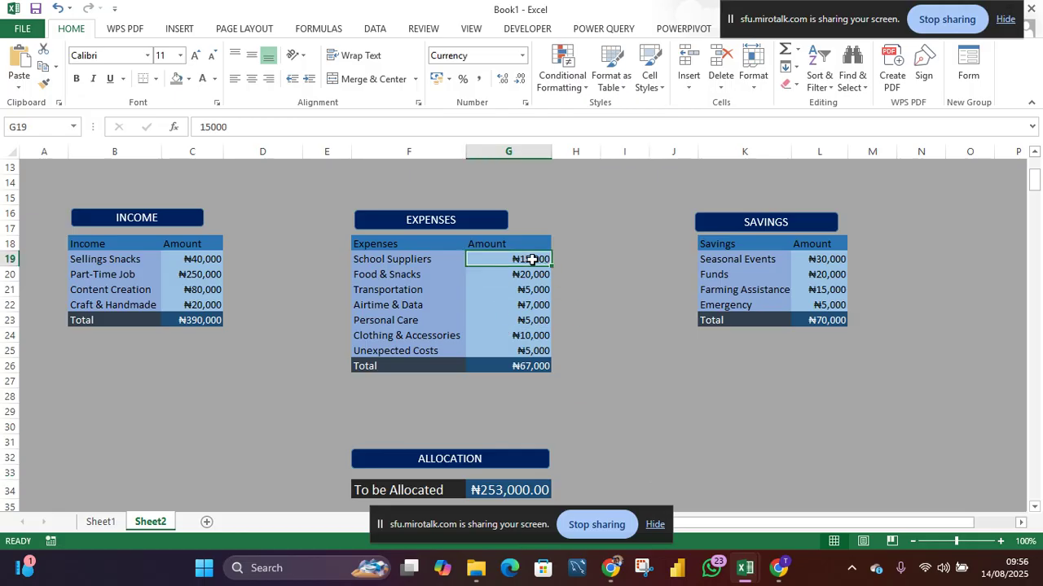
pyautogui.write('2')
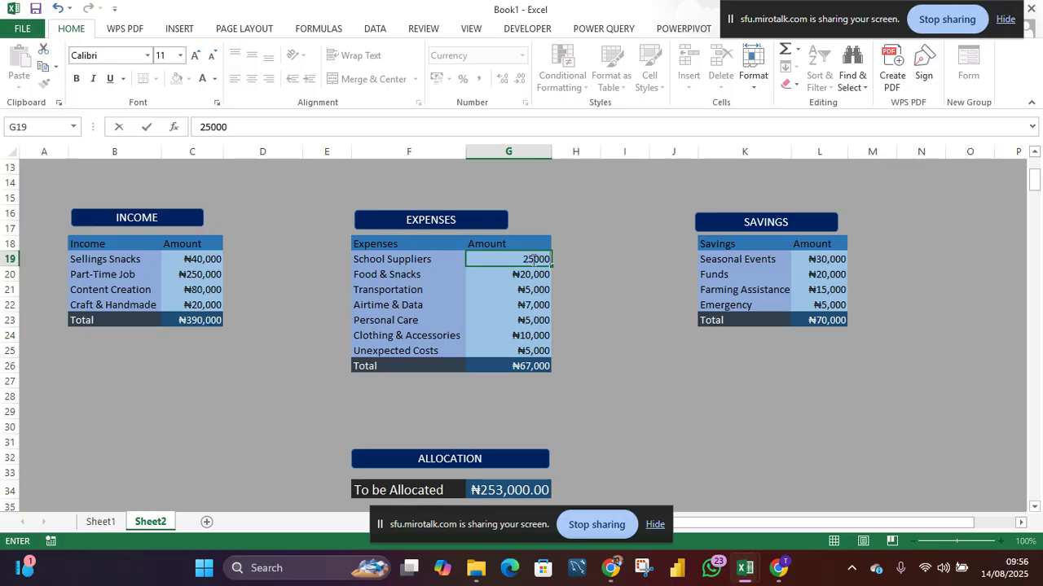
pyautogui.press('Return')
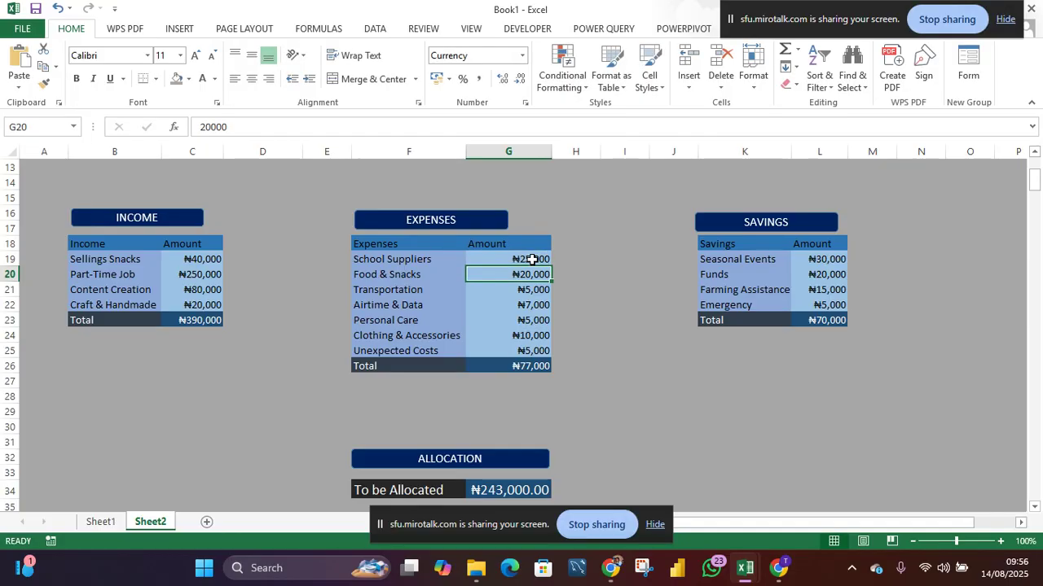
# - Remove the decimal places from the To be Allocated amount
pyautogui.click(490, 489)
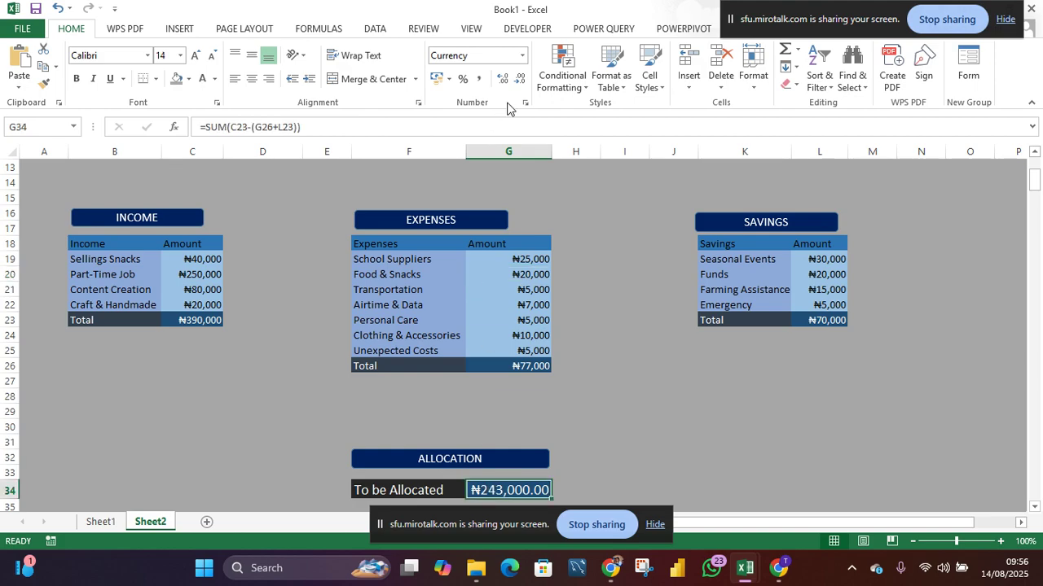
pyautogui.click(519, 81)
pyautogui.click(520, 81)
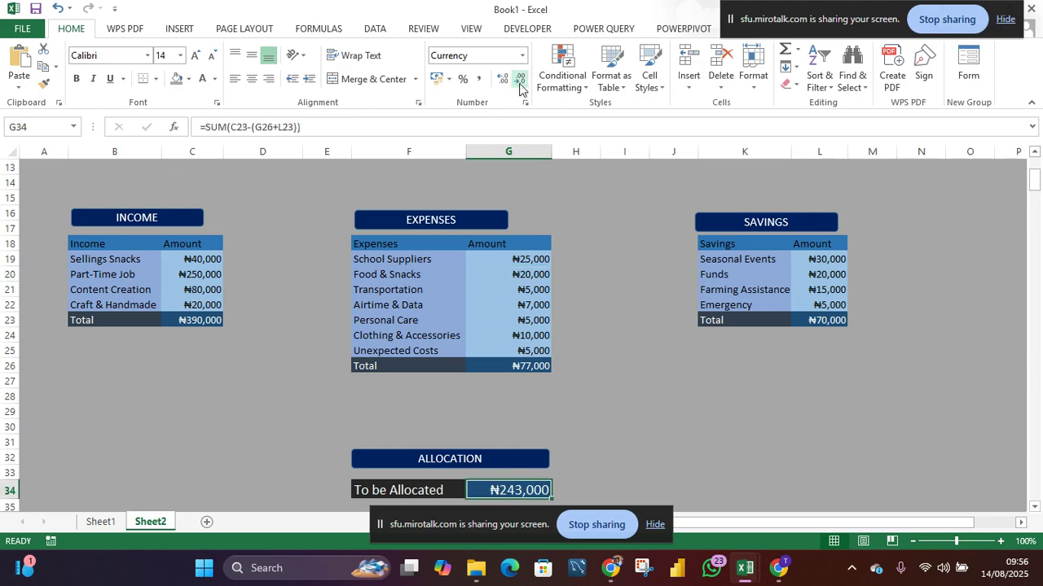
# - Widen the EXPENSES banner to span the full width of the Expenses table
pyautogui.scroll(-1, 506, 407)
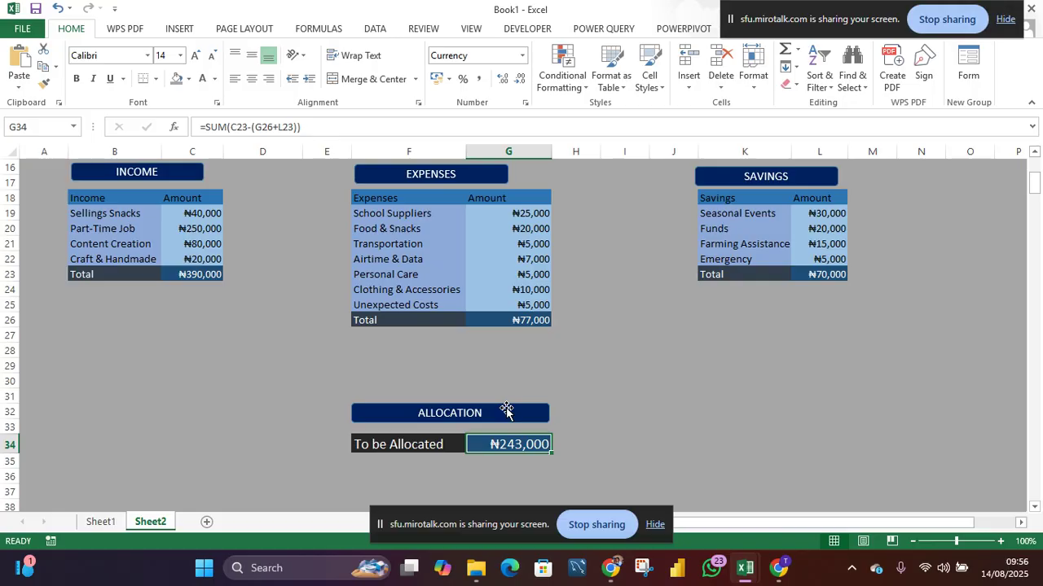
pyautogui.click(554, 370)
pyautogui.scroll(5, 554, 375)
pyautogui.scroll(1, 554, 374)
pyautogui.scroll(-2, 554, 374)
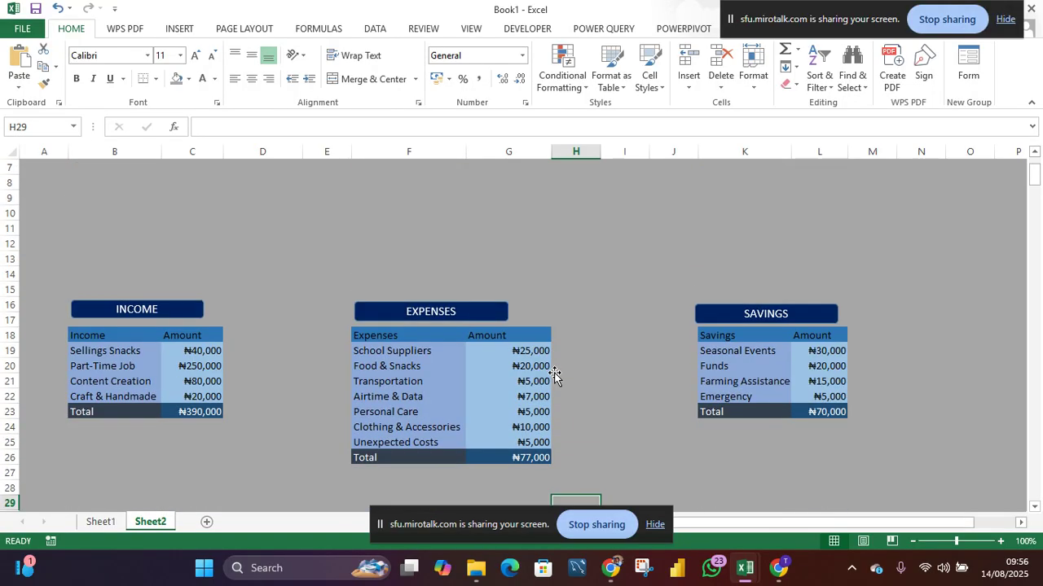
pyautogui.click(486, 314)
pyautogui.moveTo(507, 312); pyautogui.dragTo(548, 312)
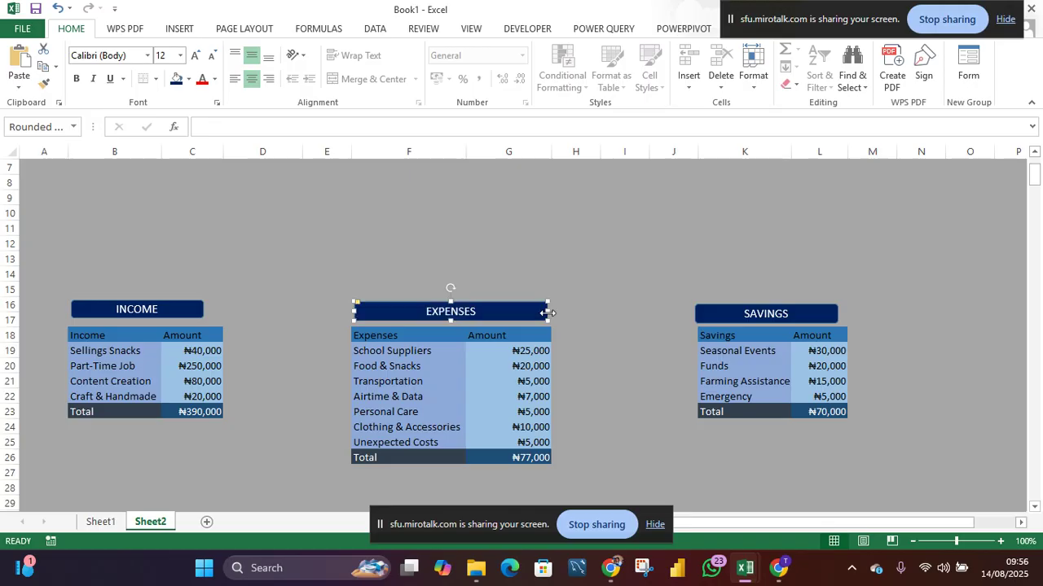
# - Widen the INCOME banner to match the width of the Income table
pyautogui.click(149, 313)
pyautogui.moveTo(203, 317); pyautogui.dragTo(219, 322)
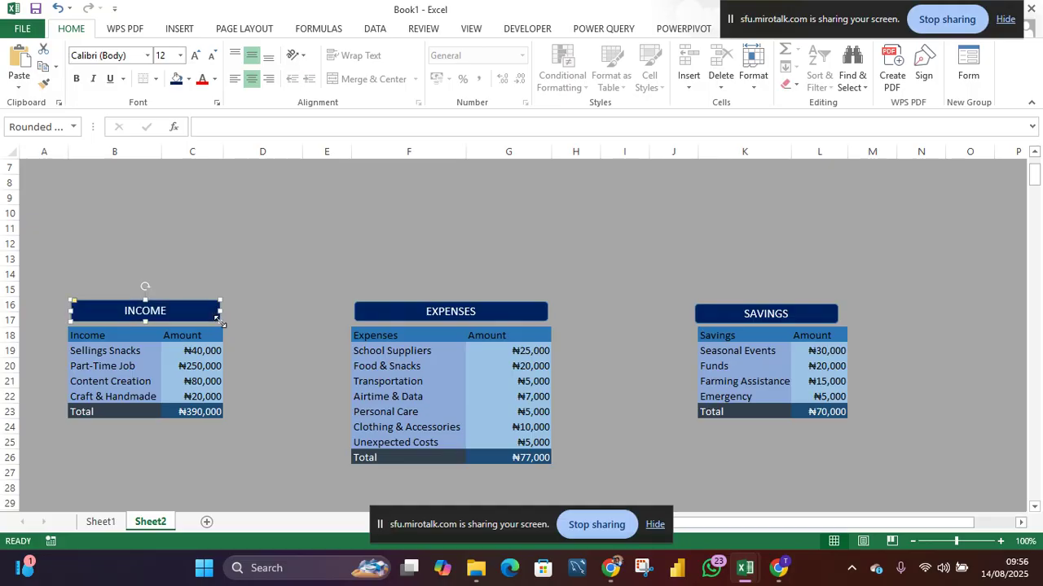
pyautogui.click(259, 280)
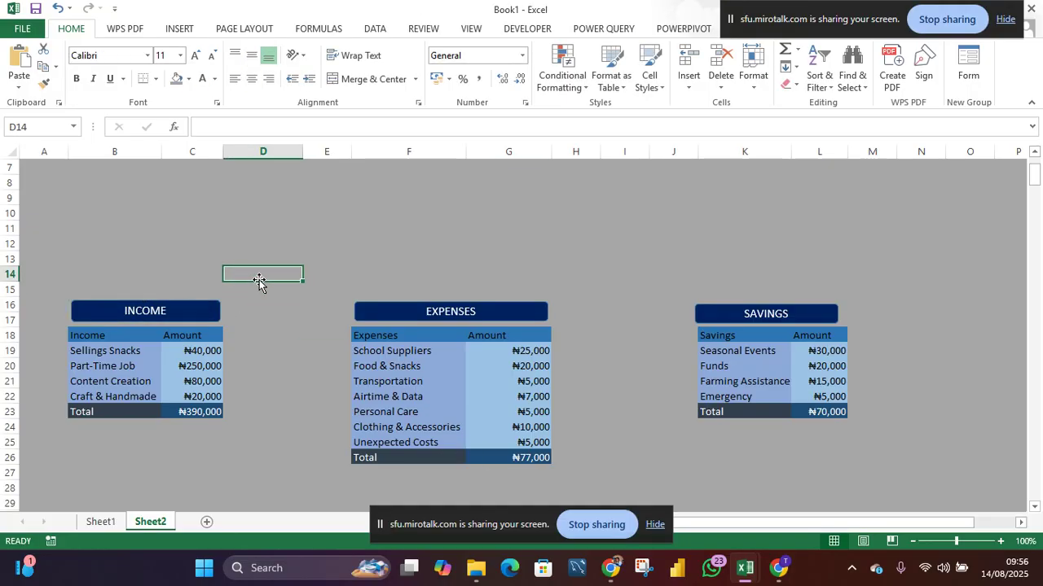
# - Widen the SAVINGS banner to match the width of the Savings table
pyautogui.click(800, 320)
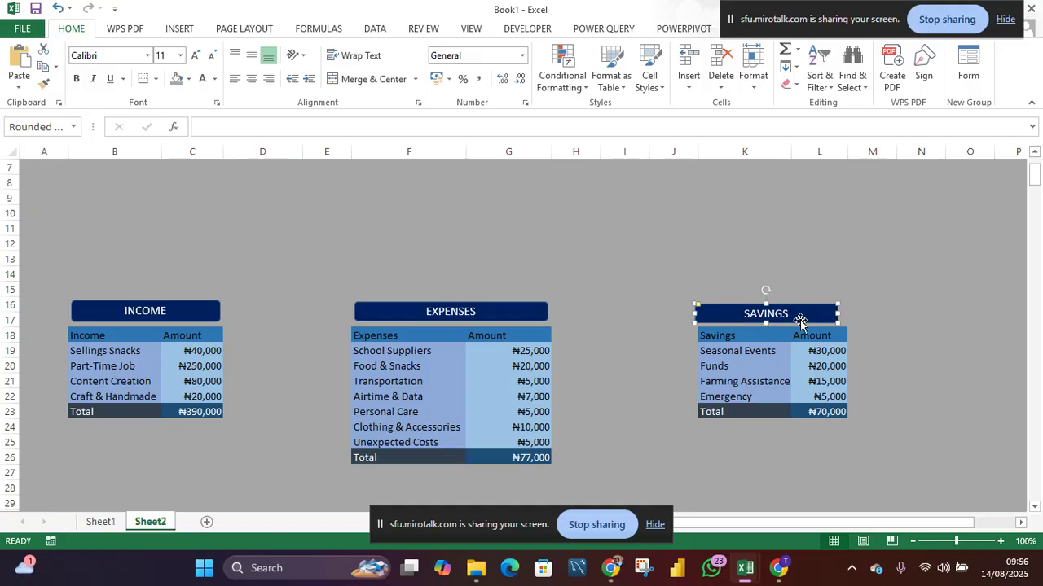
pyautogui.moveTo(837, 312); pyautogui.dragTo(847, 313)
pyautogui.click(716, 269)
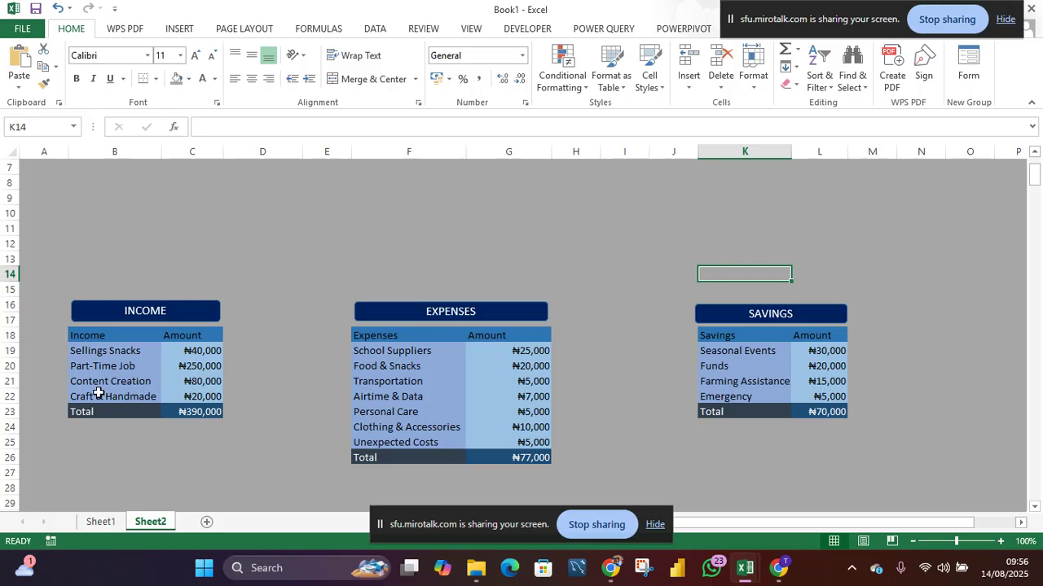
# - Insert a doughnut chart built from the Income categories and their amounts
pyautogui.scroll(2, 259, 314)
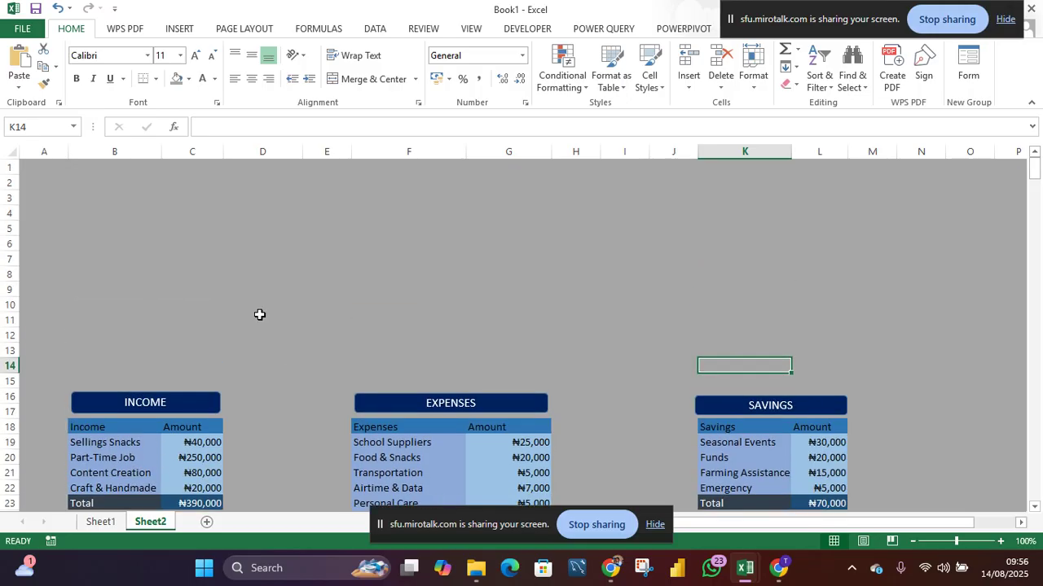
pyautogui.scroll(-9, 259, 315)
pyautogui.scroll(2, 259, 314)
pyautogui.scroll(7, 259, 315)
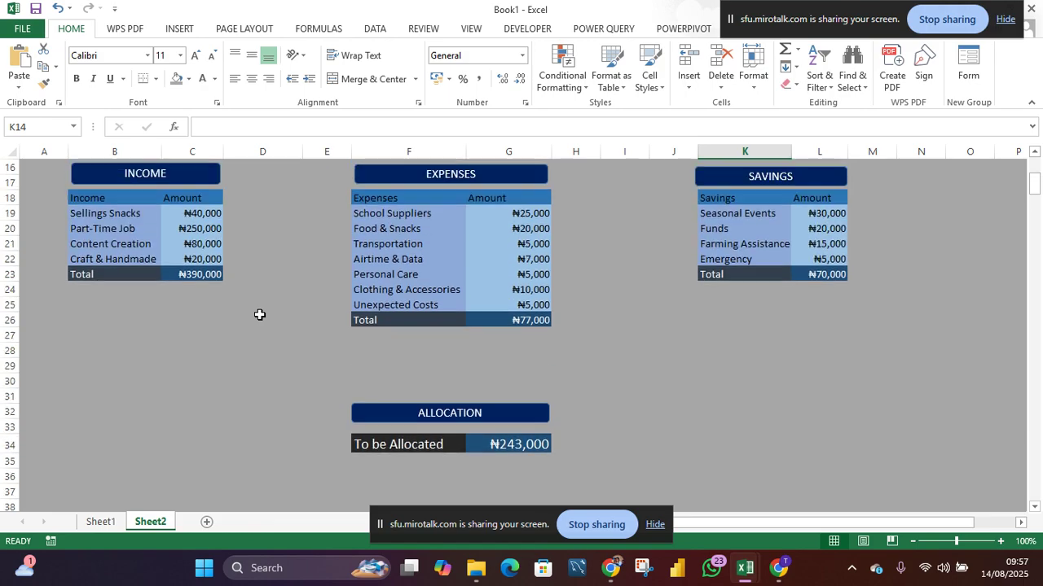
pyautogui.scroll(-3, 259, 315)
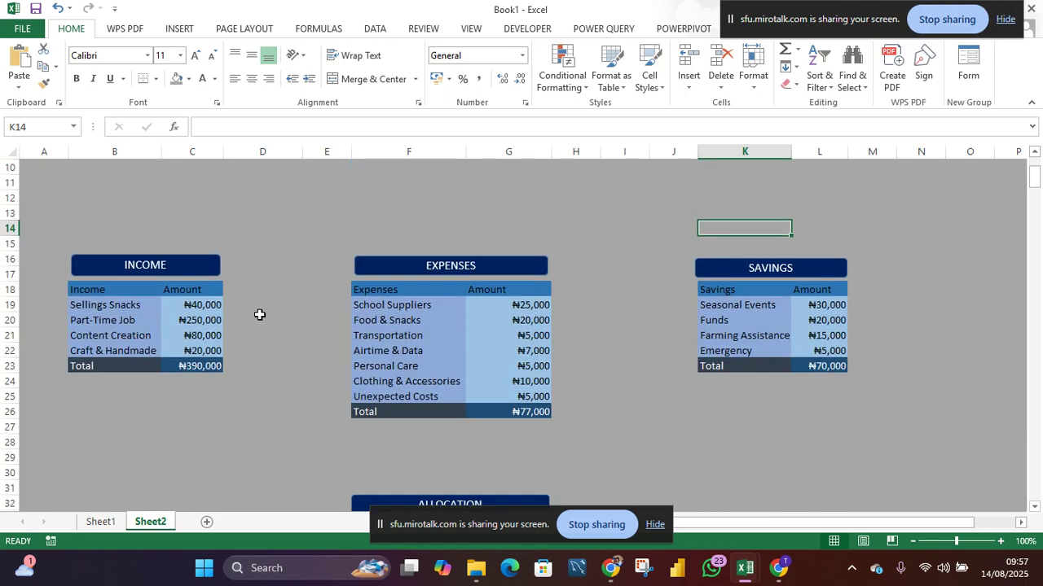
pyautogui.scroll(1, 259, 314)
pyautogui.moveTo(88, 335); pyautogui.dragTo(185, 371)
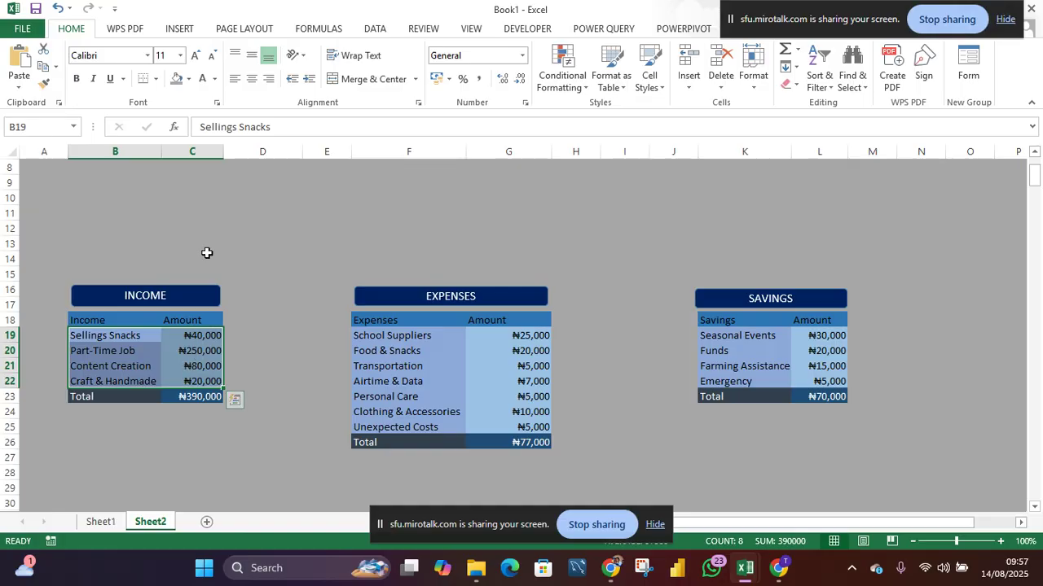
pyautogui.click(184, 29)
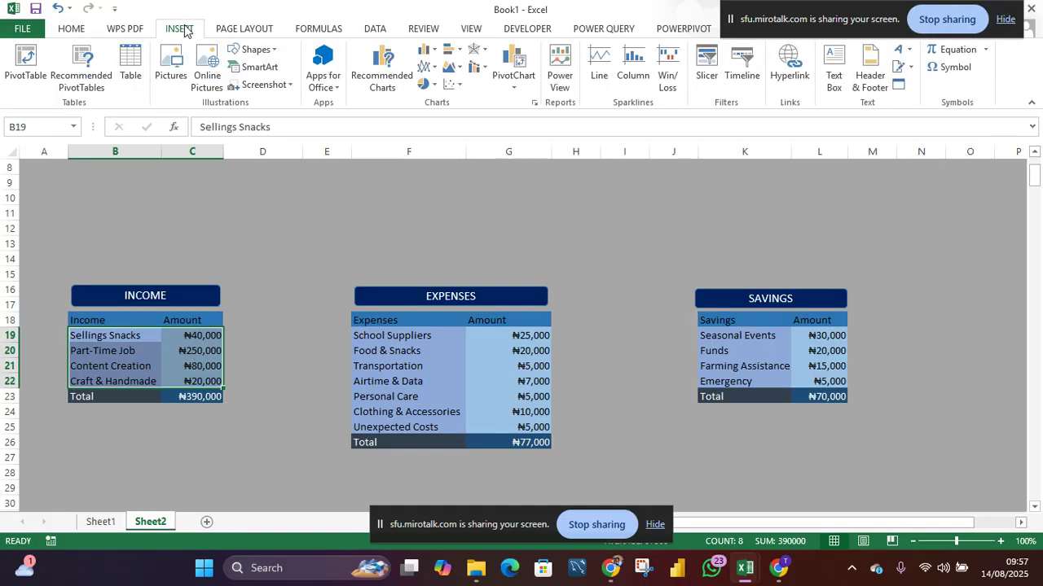
pyautogui.click(436, 86)
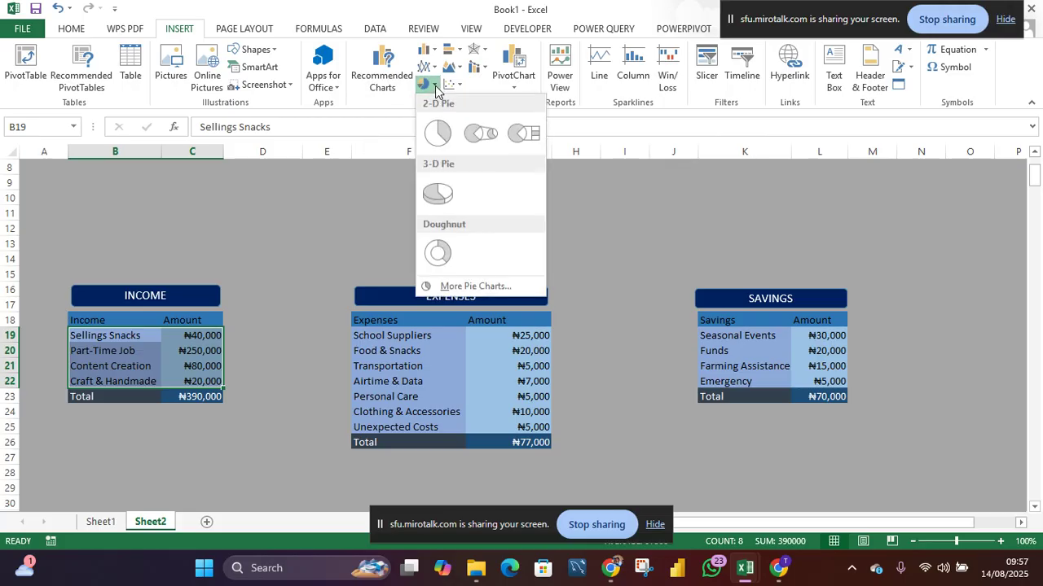
pyautogui.click(425, 259)
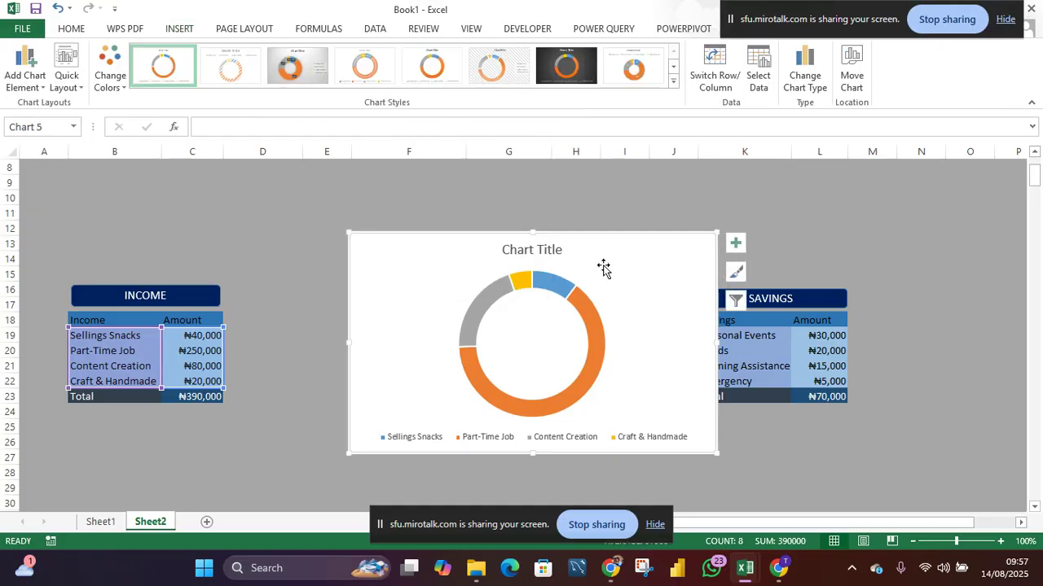
# - Move the doughnut chart above the Income table and narrow it to about columns A through D
pyautogui.moveTo(409, 285); pyautogui.dragTo(168, 203)
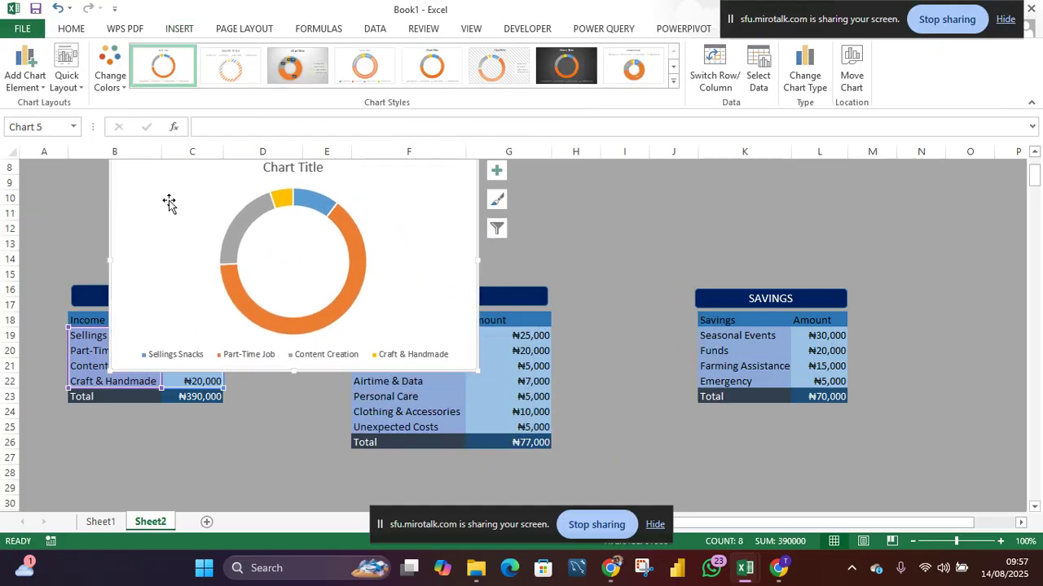
pyautogui.scroll(3, 582, 237)
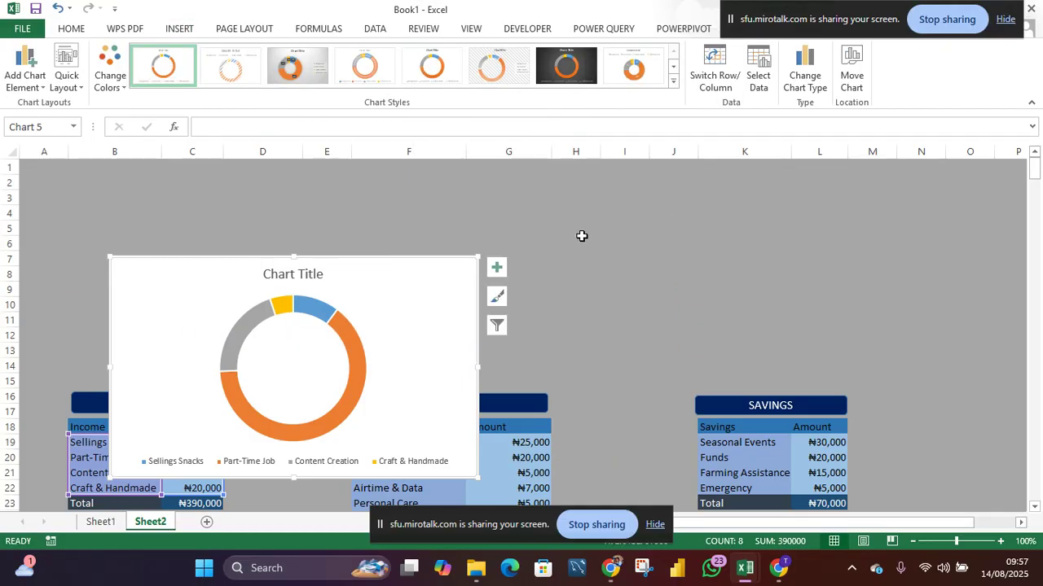
pyautogui.moveTo(402, 307); pyautogui.dragTo(339, 220)
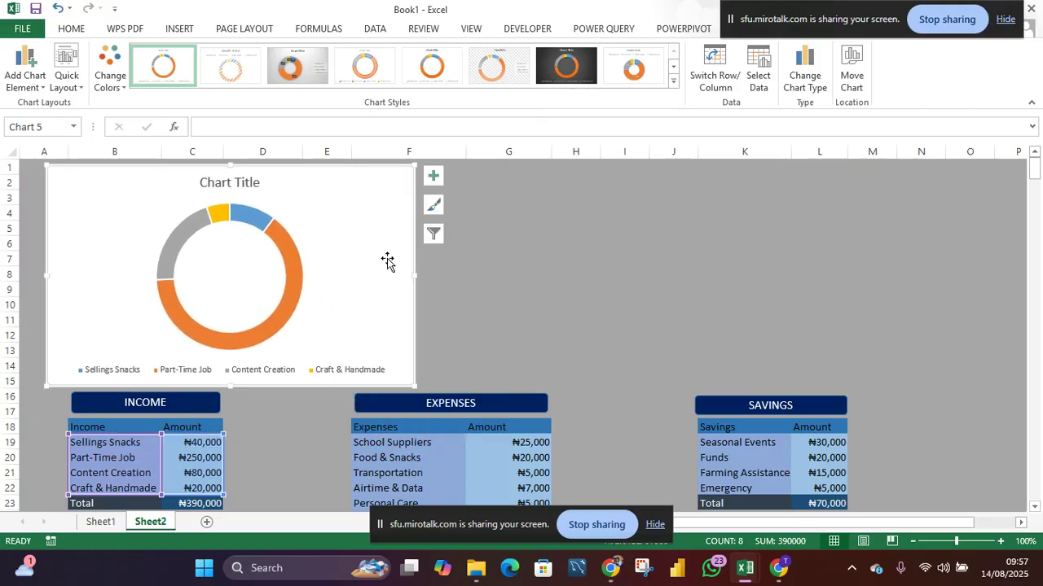
pyautogui.moveTo(415, 275); pyautogui.dragTo(260, 281)
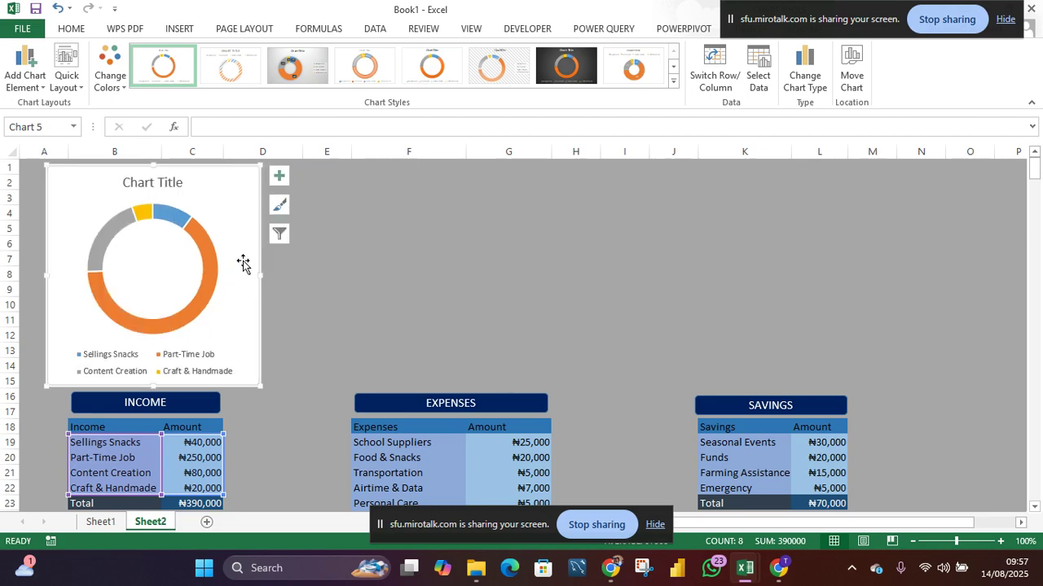
# - Rename the chart title to INCOME and select the new title text
pyautogui.click(149, 182)
pyautogui.doubleClick(129, 180)
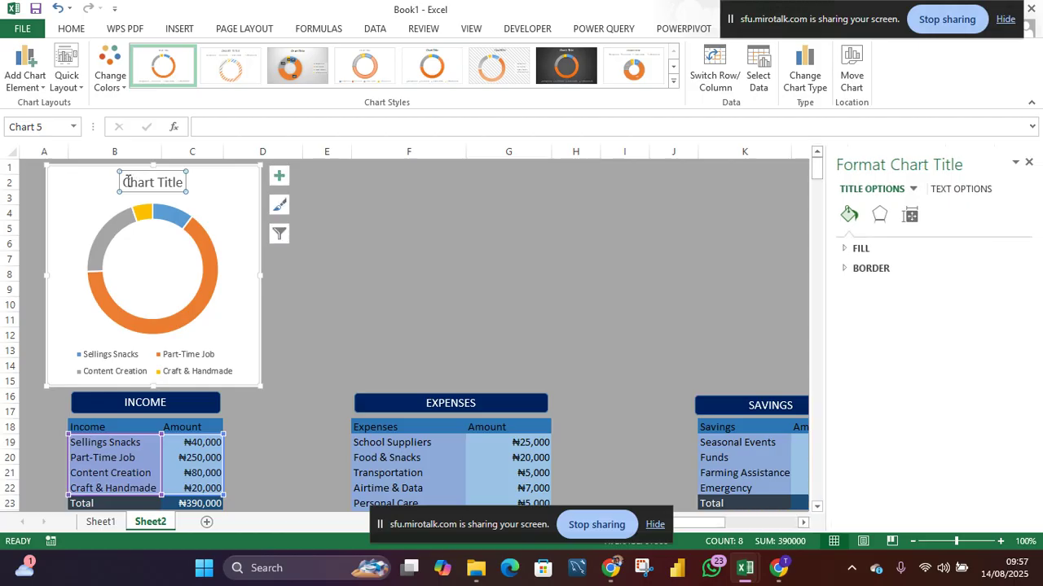
pyautogui.moveTo(124, 181); pyautogui.dragTo(175, 178)
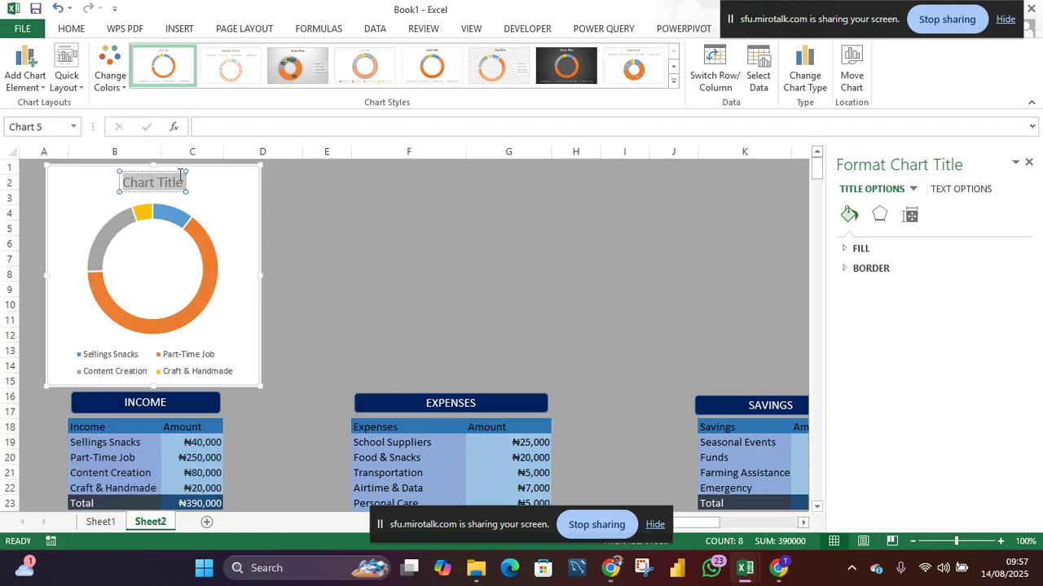
pyautogui.write('INCOME')
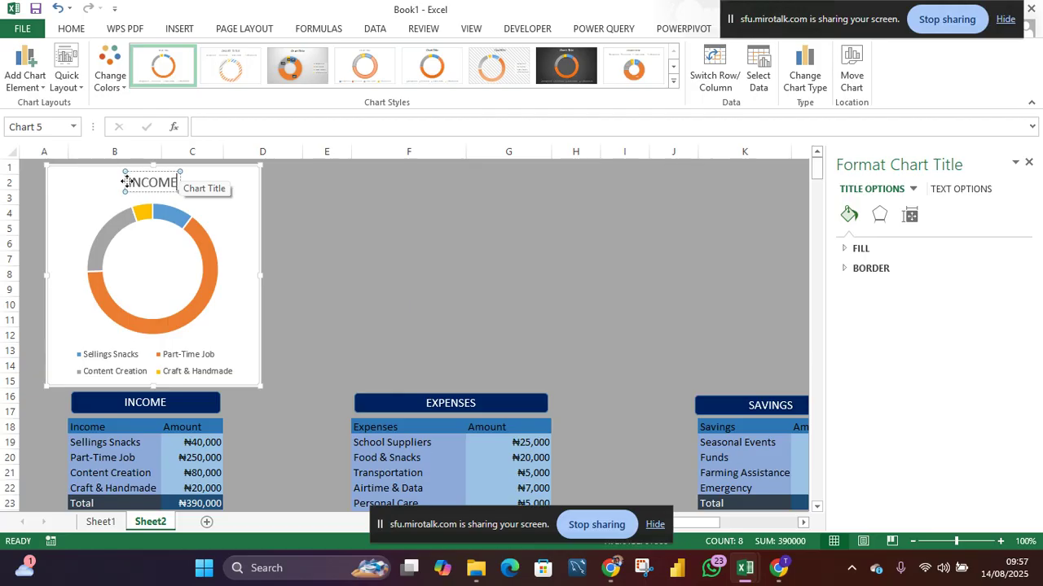
pyautogui.moveTo(130, 183); pyautogui.dragTo(174, 182)
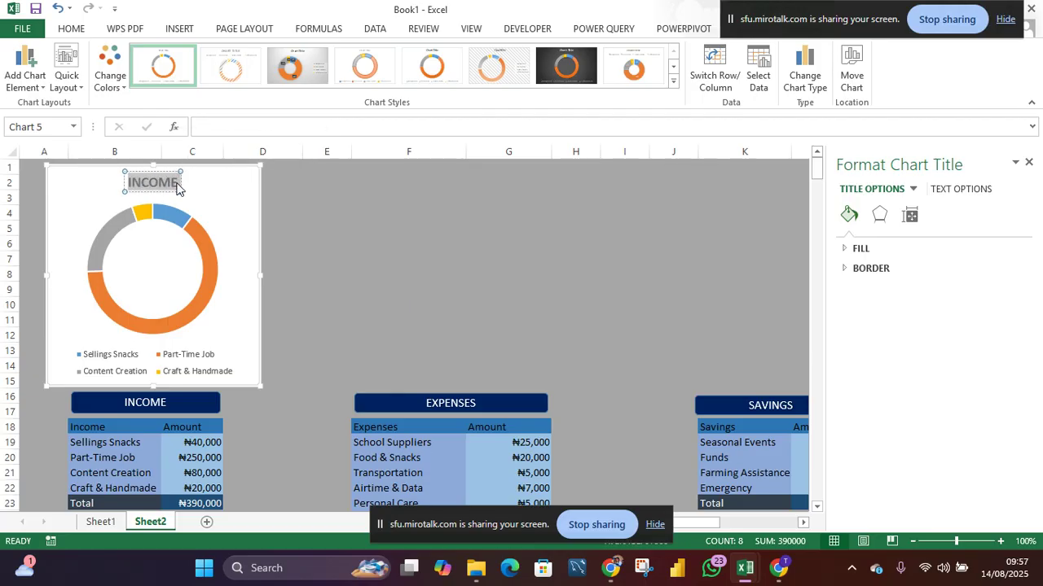
# - Set the INCOME chart title's font size to 16
pyautogui.click(72, 31)
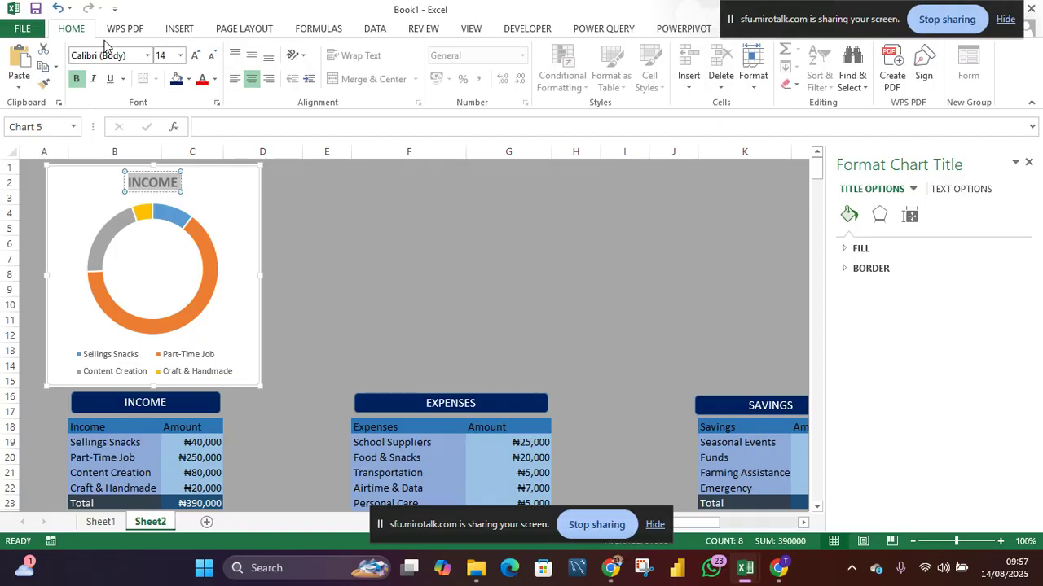
pyautogui.click(171, 55)
# - Enter 10000 as the Part-Time Job income amount
pyautogui.scroll(-2, 240, 466)
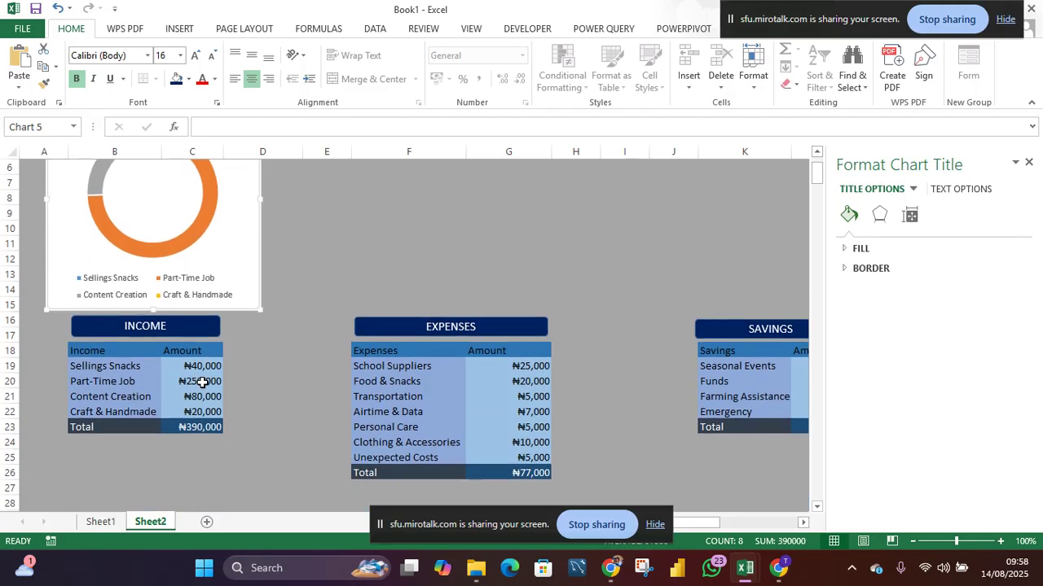
pyautogui.click(202, 383)
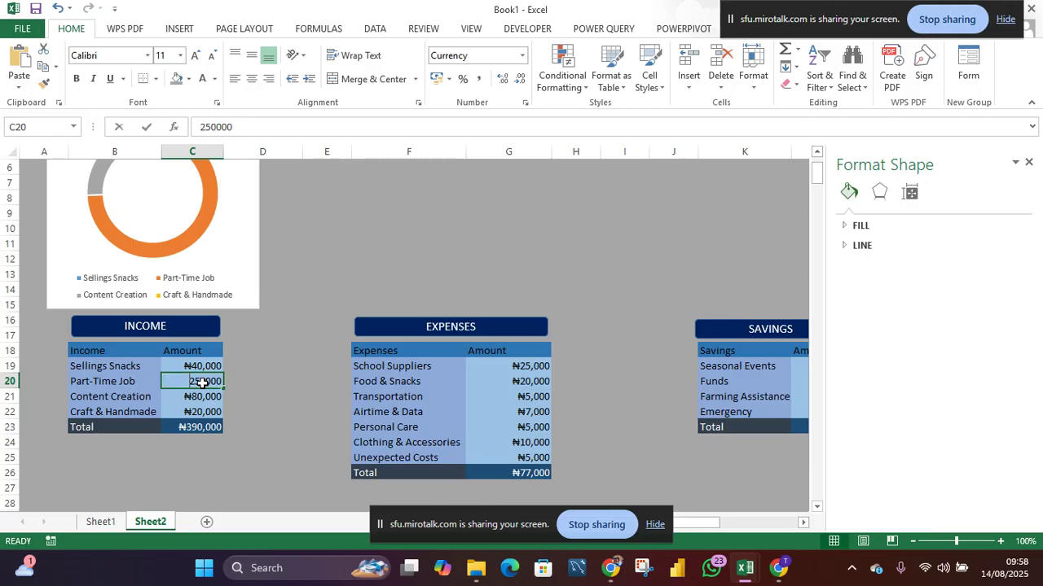
pyautogui.write('1000')
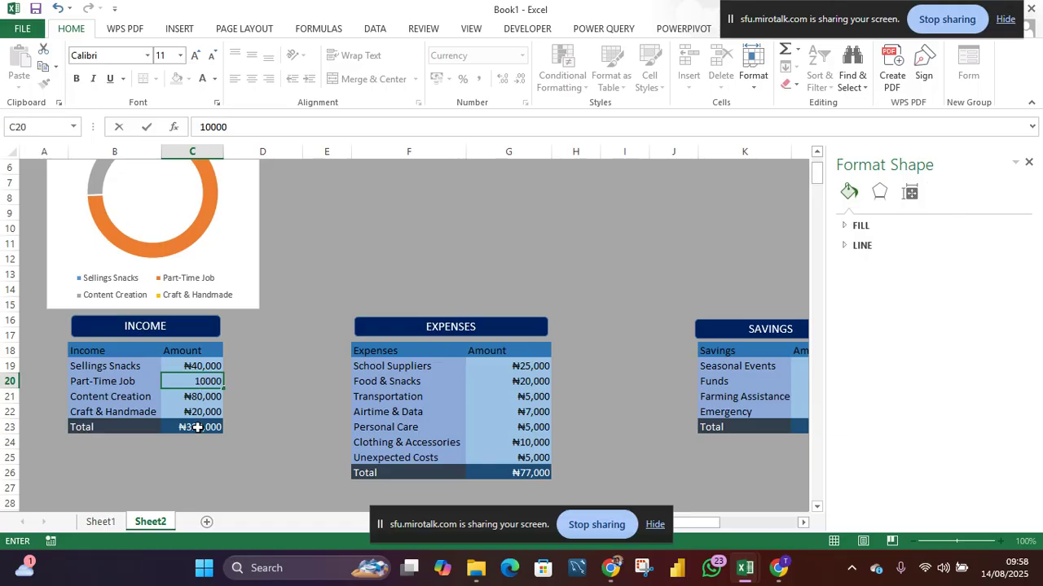
pyautogui.press('Return')
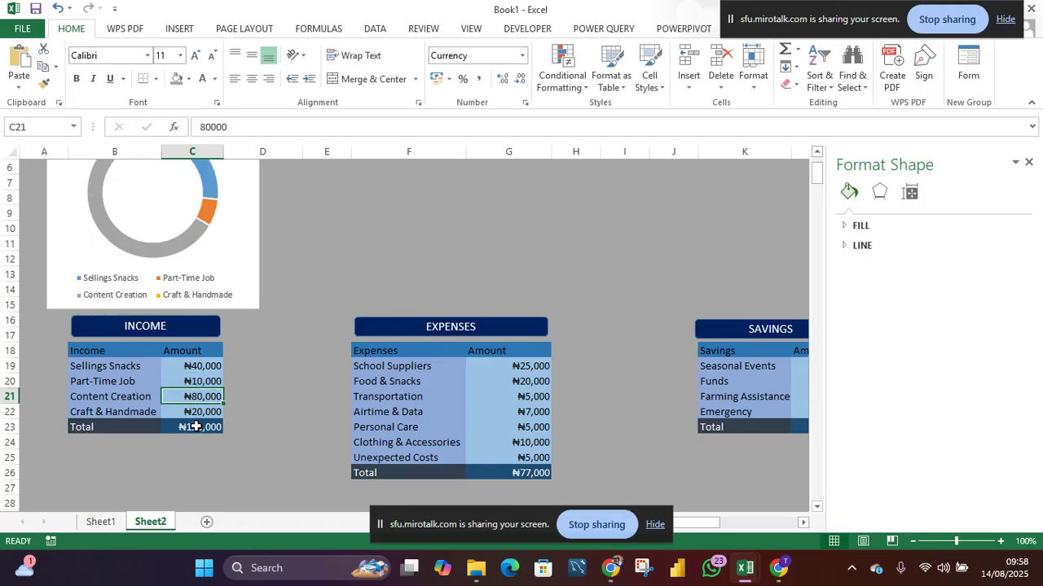
# - Set the Part-Time Job income amount to 100000
pyautogui.click(198, 381)
pyautogui.write('10')
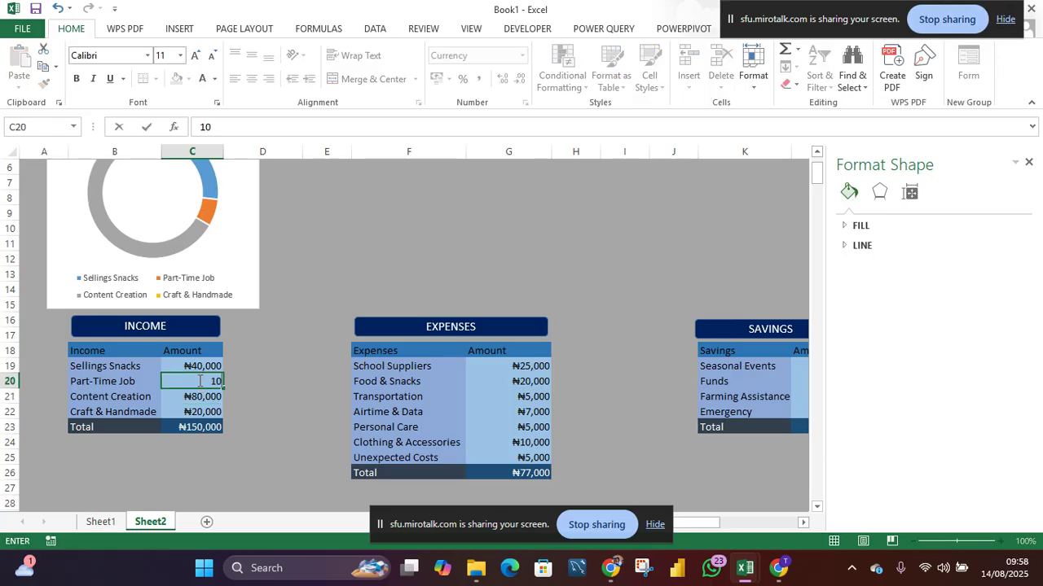
pyautogui.write('0000')
pyautogui.press('Return')
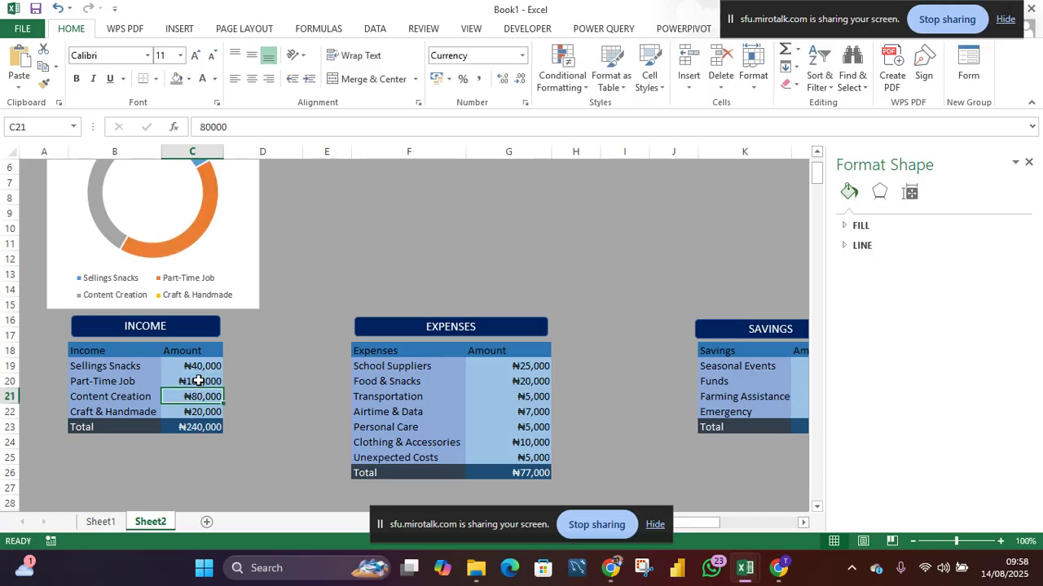
# - Recolor the Part-Time Job slice of the income doughnut chart dark green
pyautogui.scroll(-8, 192, 431)
pyautogui.scroll(8, 191, 431)
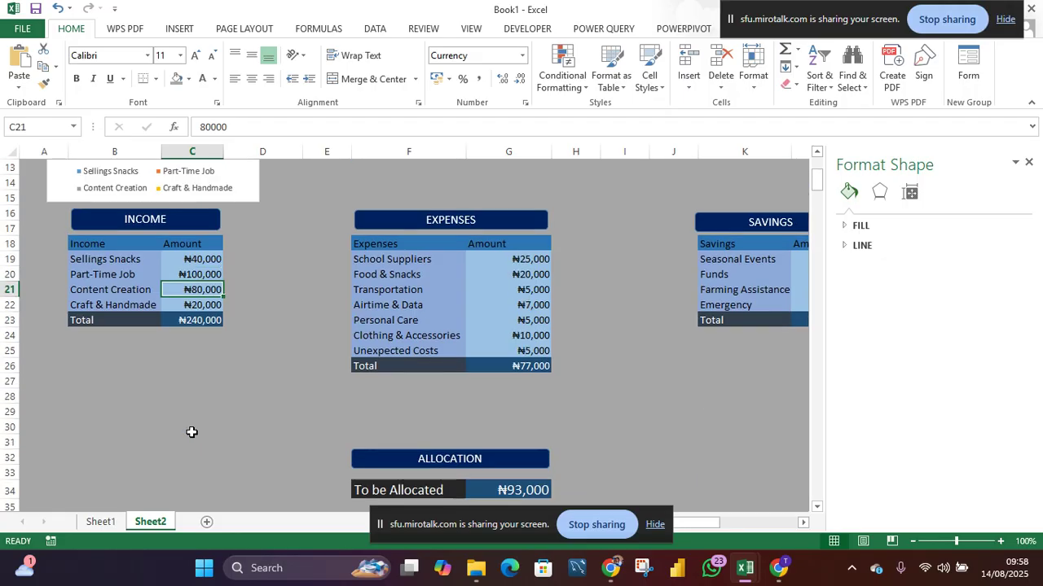
pyautogui.scroll(2, 192, 432)
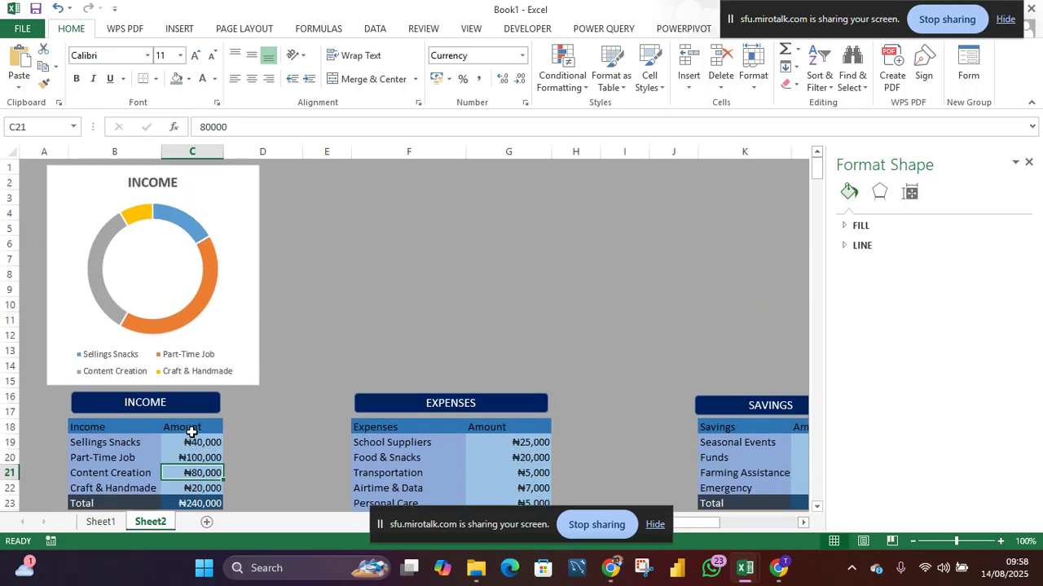
pyautogui.click(206, 282)
pyautogui.click(206, 282)
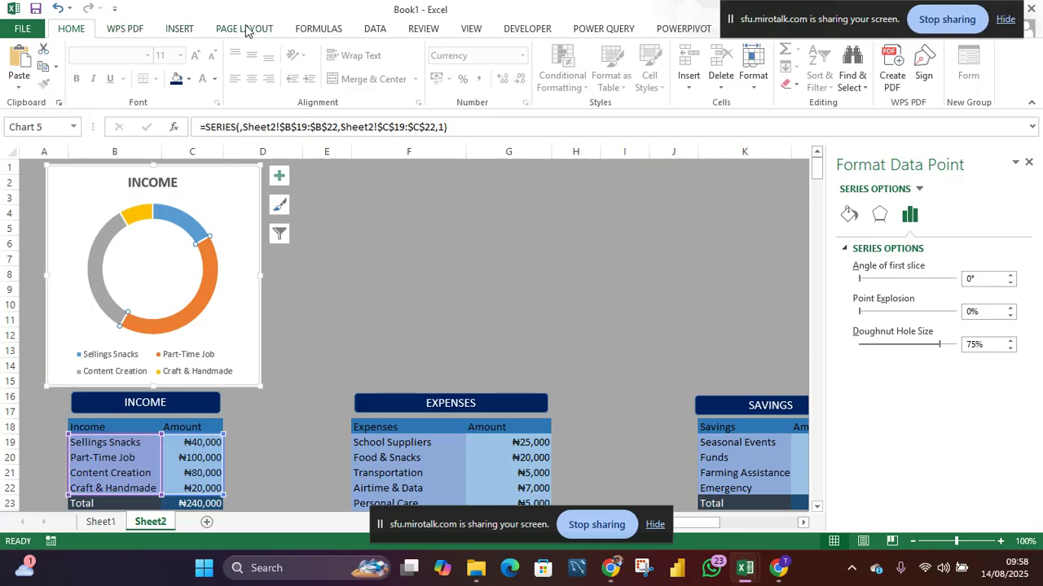
pyautogui.click(188, 80)
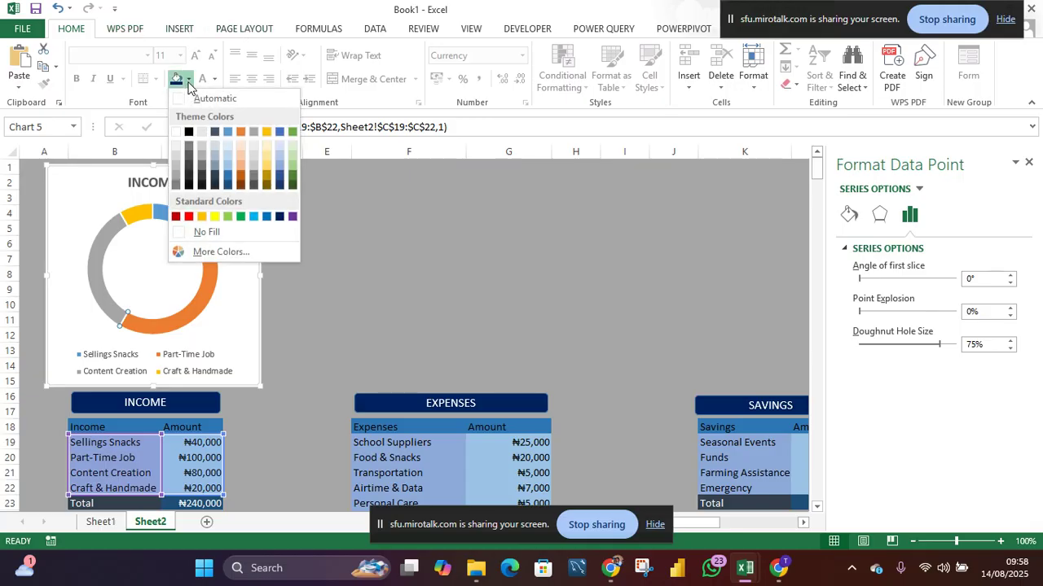
pyautogui.click(291, 186)
# - Recolor the Content Creation slice of the income doughnut chart blue
pyautogui.click(106, 244)
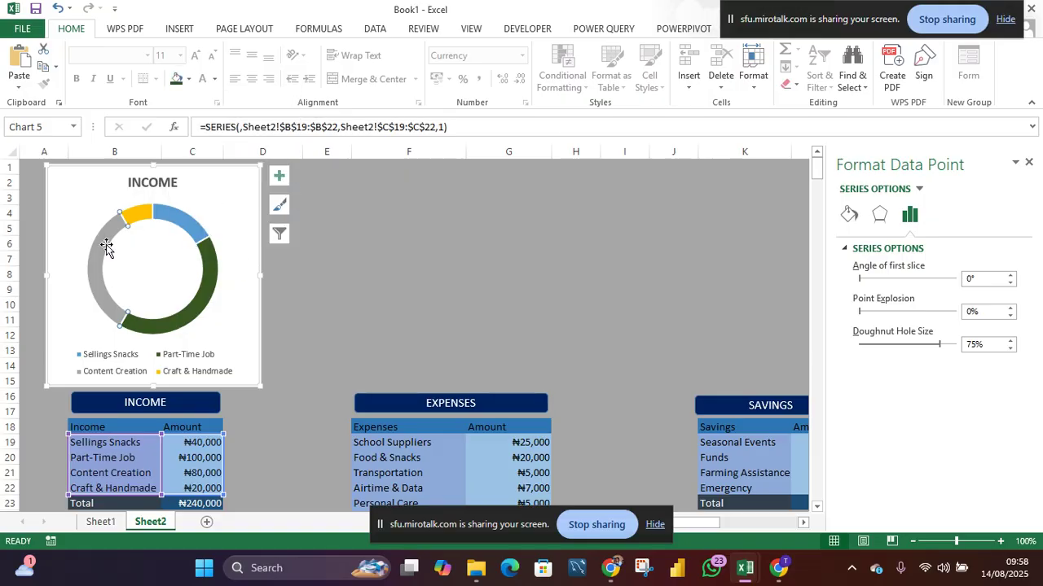
pyautogui.click(73, 29)
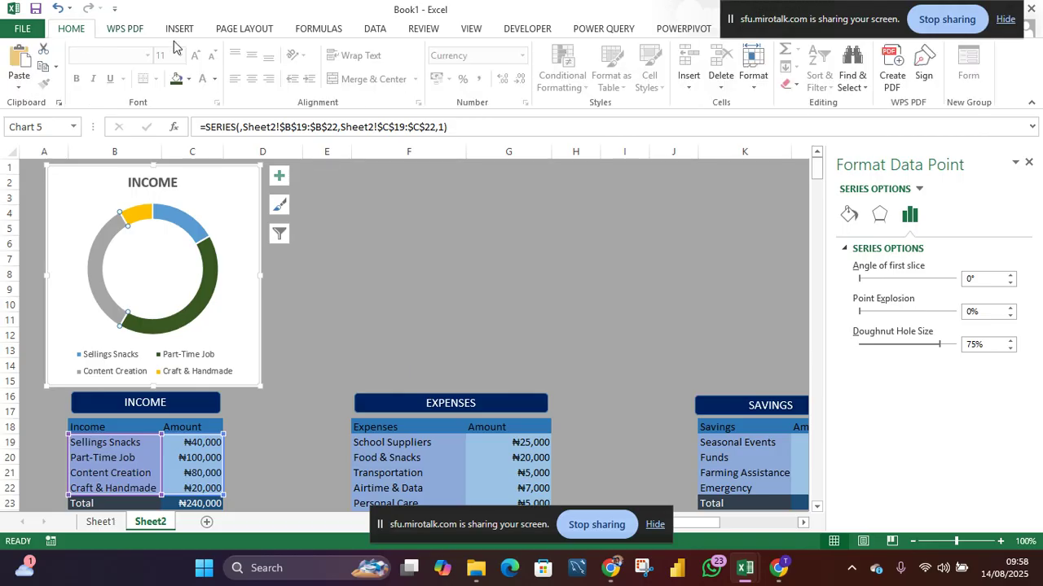
pyautogui.click(190, 79)
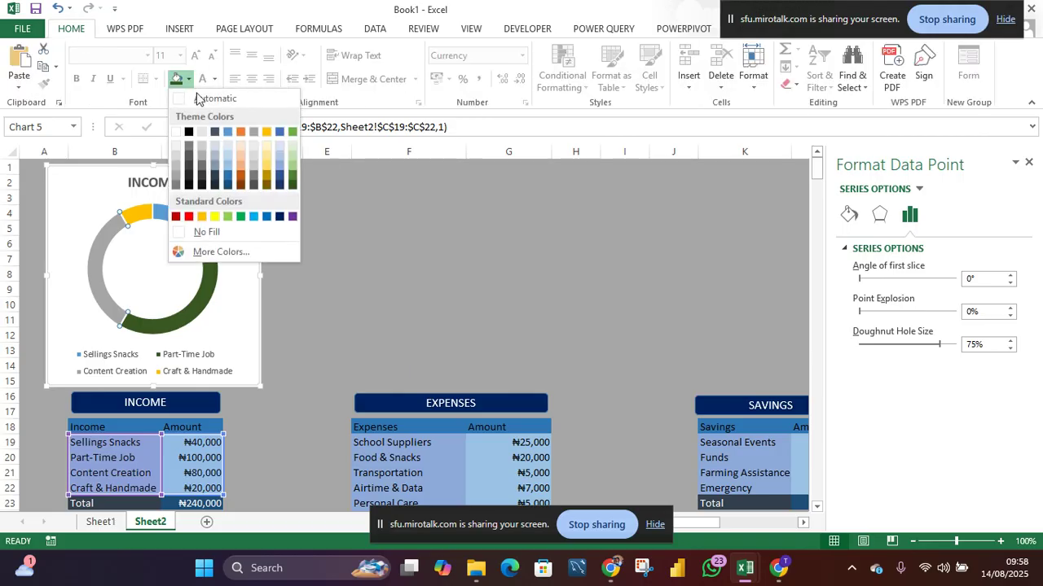
pyautogui.click(228, 180)
# - Recolor the Sellings Snacks slice gray and shrink the income chart to span about rows 4 through 14
pyautogui.click(165, 212)
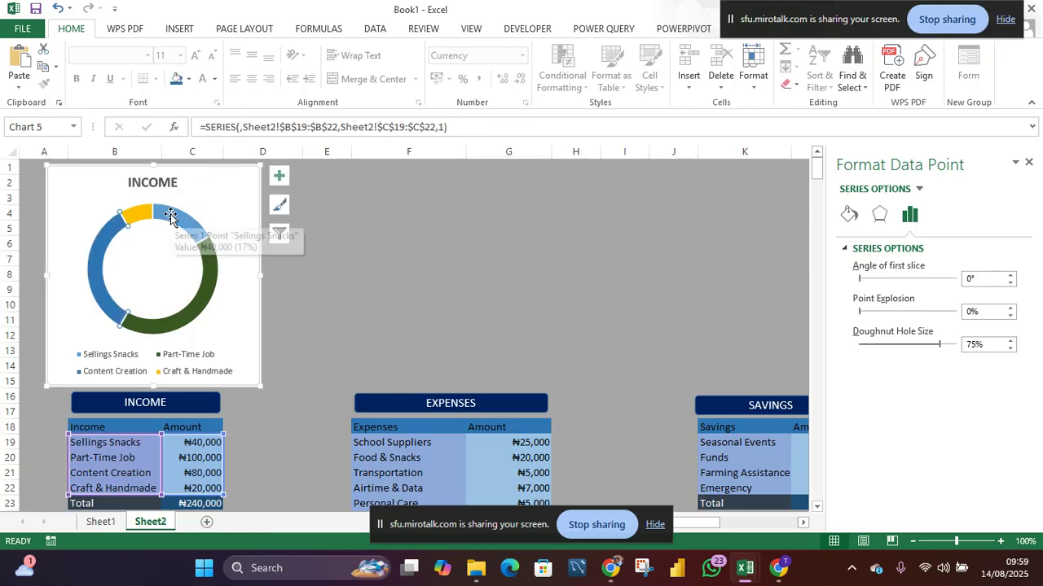
pyautogui.click(70, 29)
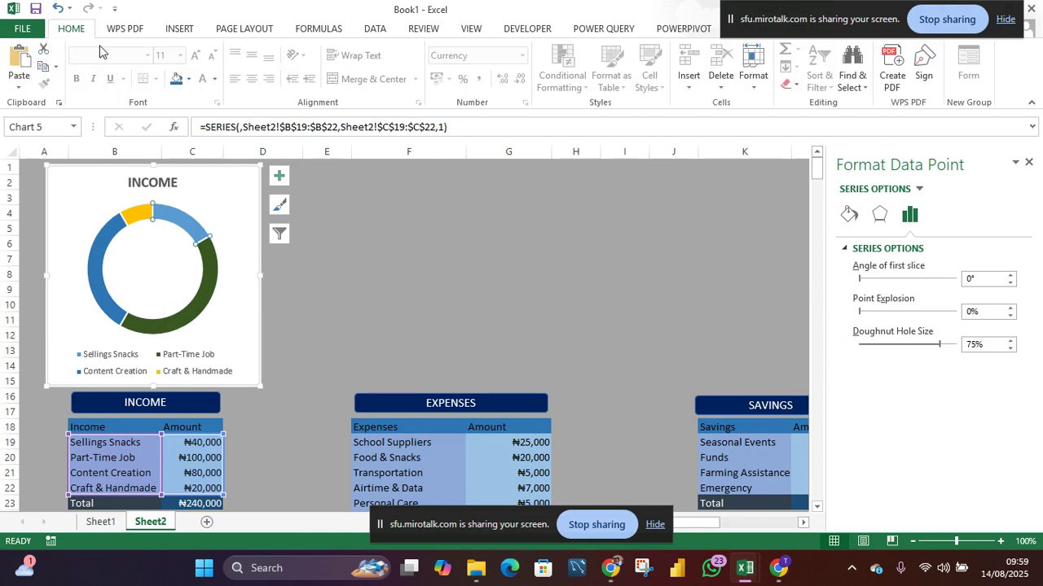
pyautogui.click(188, 79)
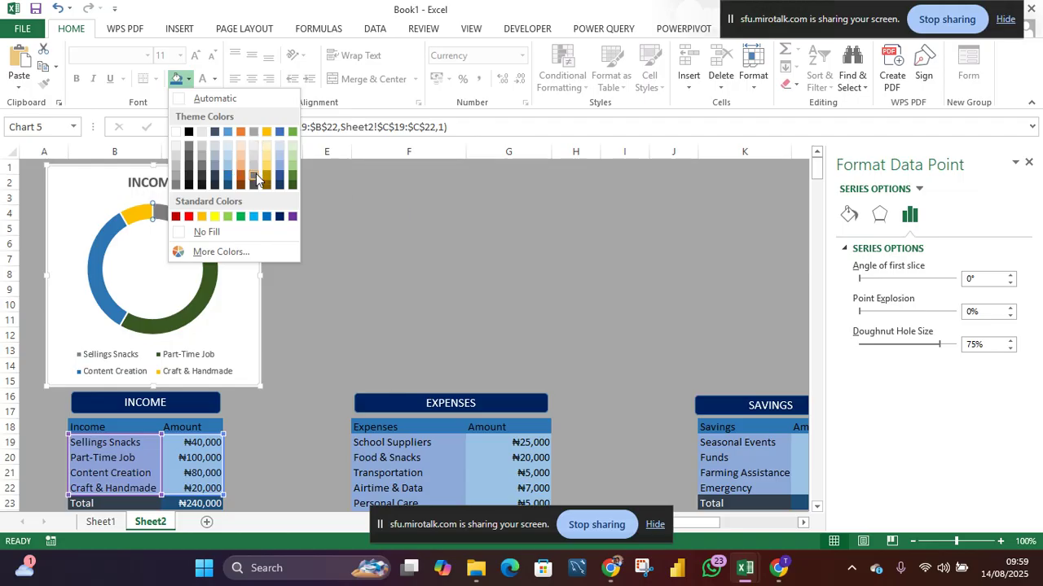
pyautogui.click(255, 174)
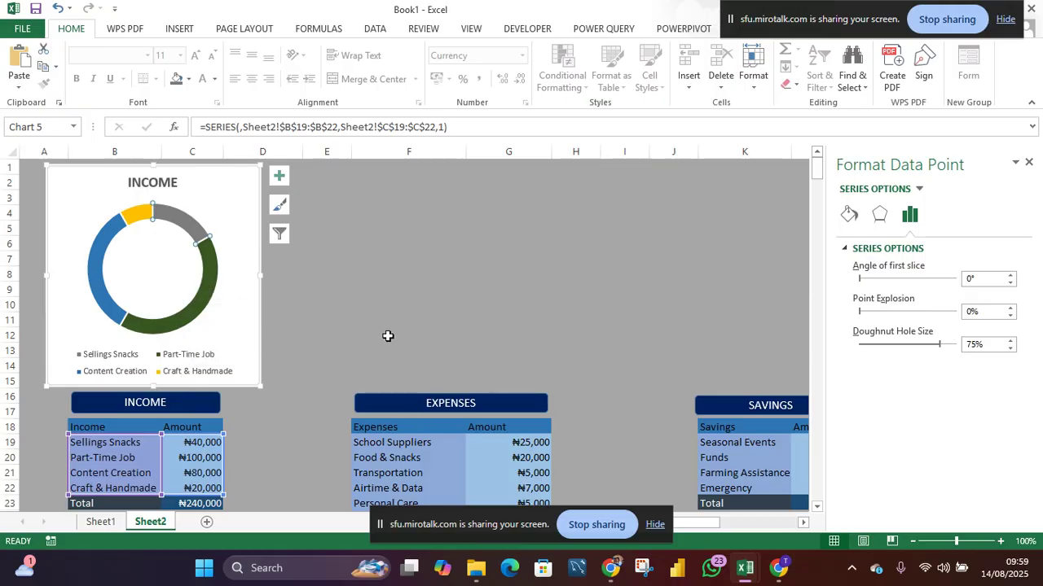
pyautogui.moveTo(153, 167); pyautogui.dragTo(151, 201)
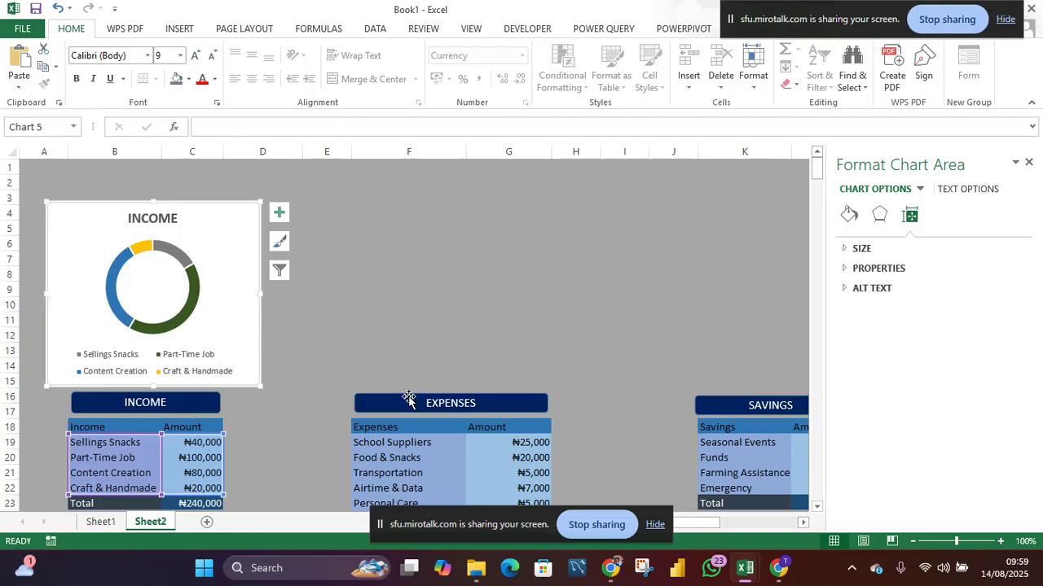
pyautogui.moveTo(153, 386); pyautogui.dragTo(153, 377)
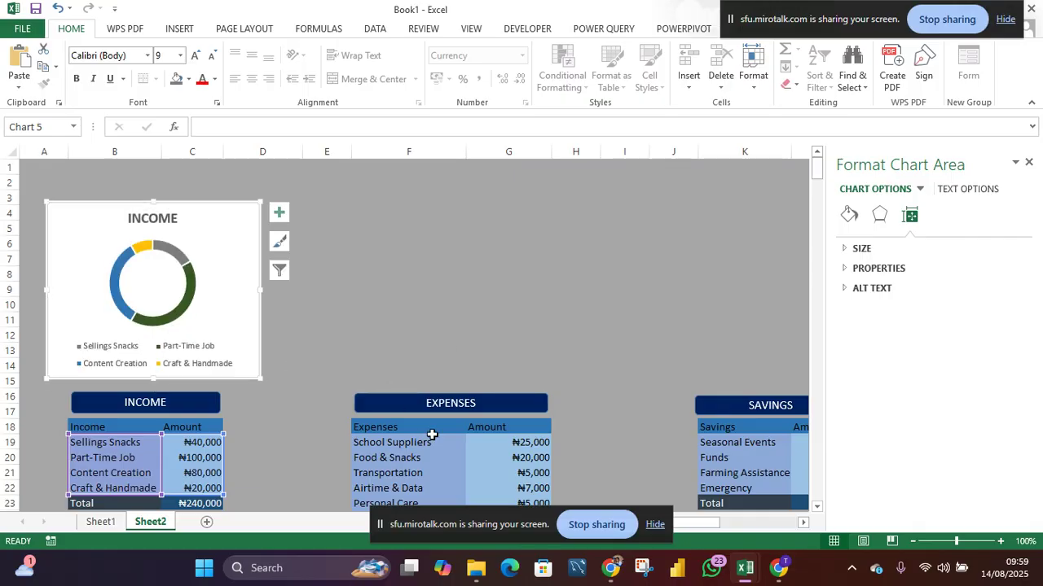
# - Insert a doughnut chart built from the Expenses categories and their amounts
pyautogui.scroll(-1, 432, 435)
pyautogui.moveTo(390, 396); pyautogui.dragTo(521, 489)
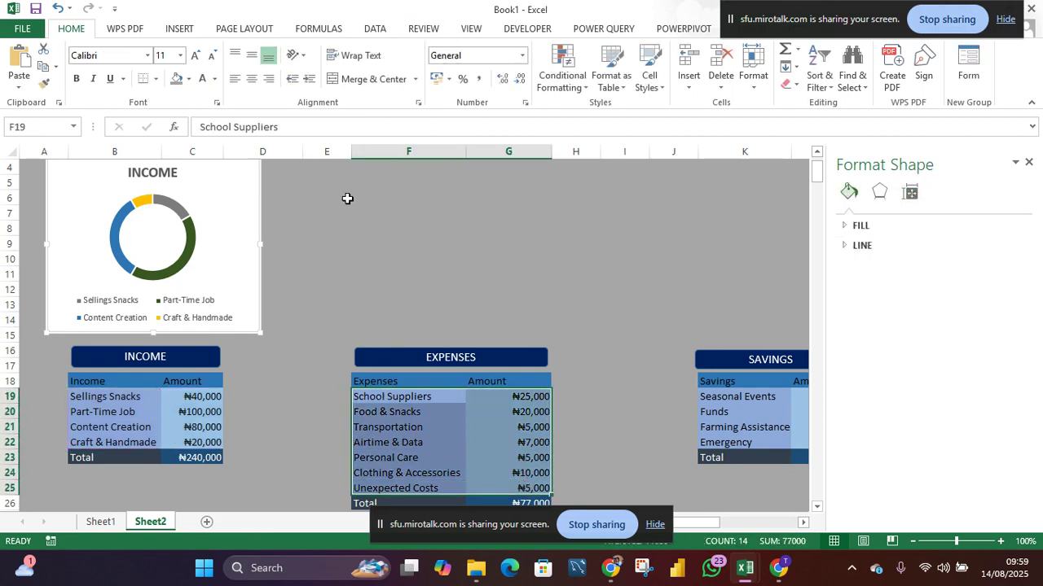
pyautogui.click(177, 29)
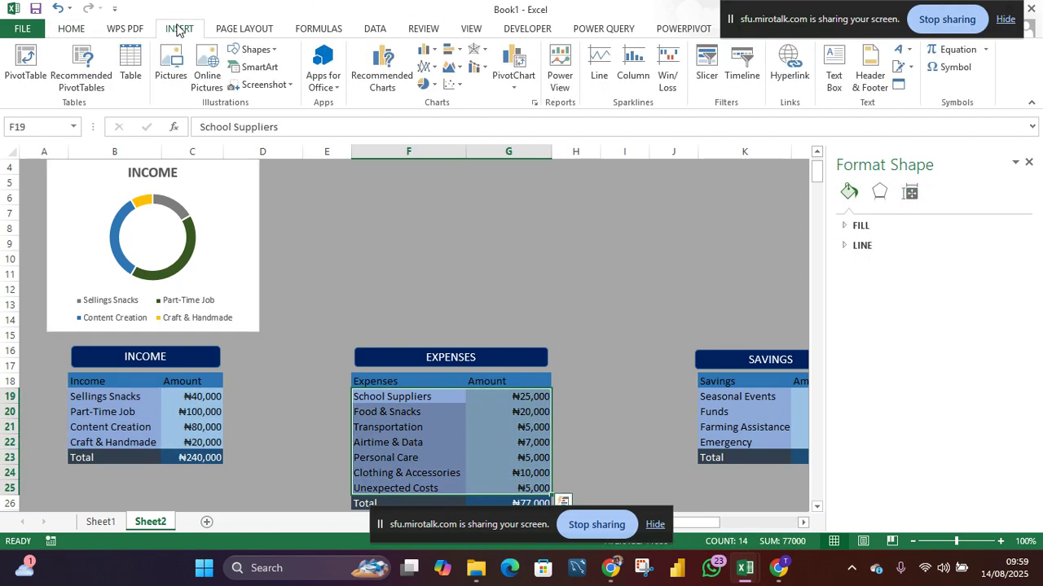
pyautogui.click(435, 86)
pyautogui.click(439, 250)
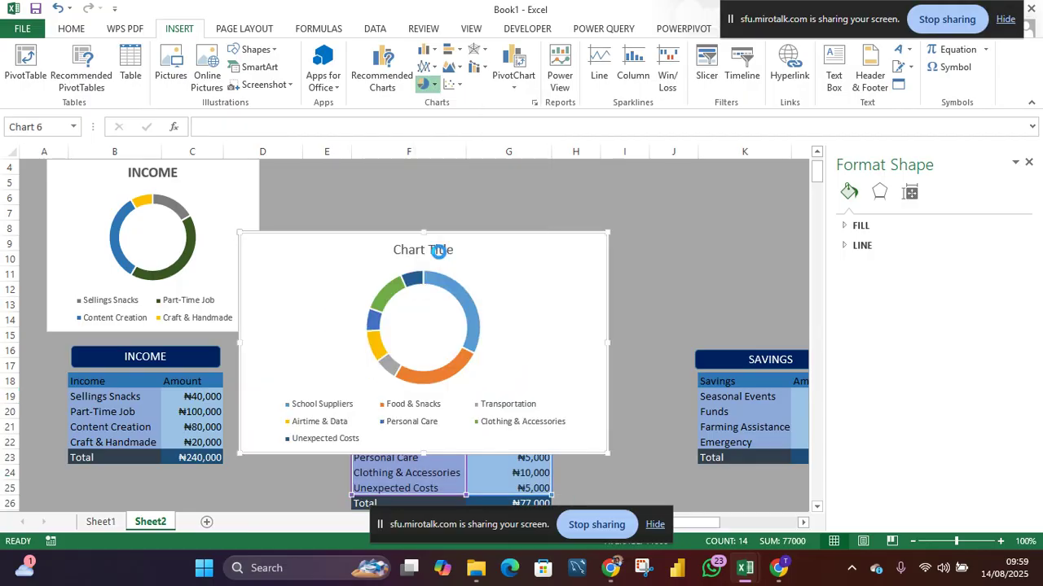
# - Move the expenses doughnut chart beside the income chart and narrow it to about columns E through G
pyautogui.moveTo(492, 310); pyautogui.dragTo(530, 236)
pyautogui.scroll(1, 708, 273)
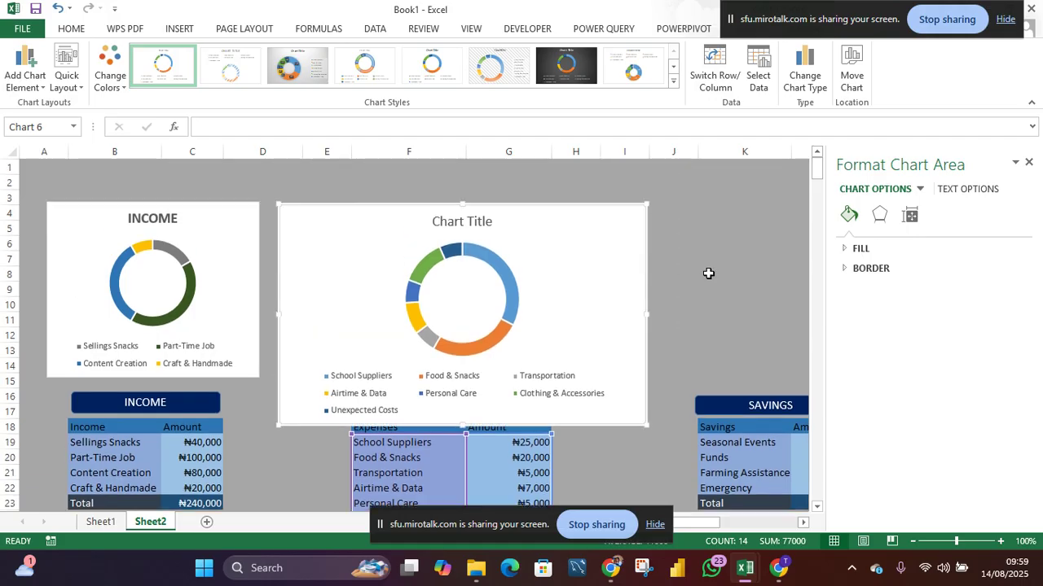
pyautogui.moveTo(646, 313); pyautogui.dragTo(557, 322)
pyautogui.click(275, 319)
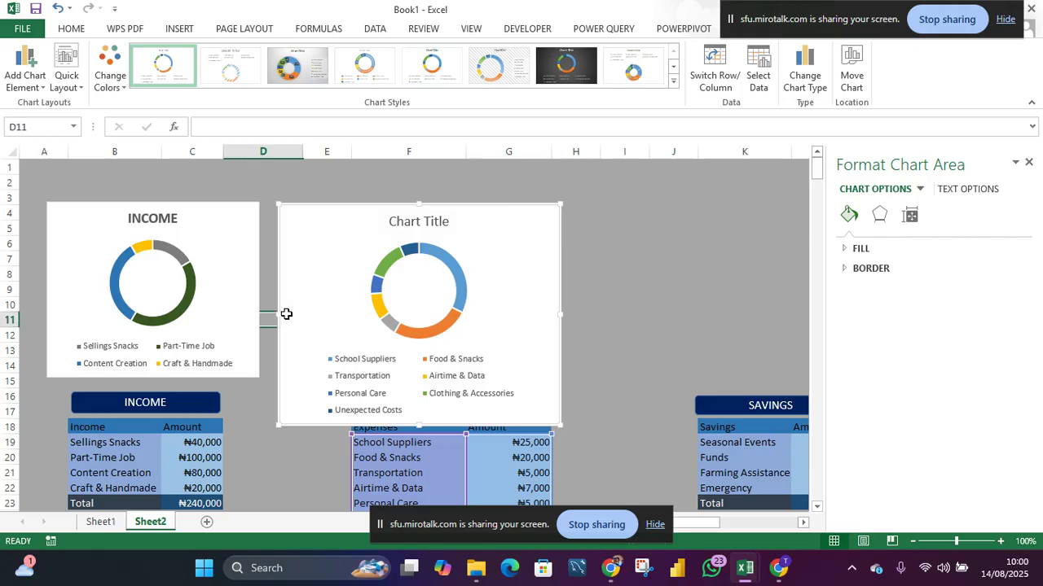
pyautogui.click(278, 316)
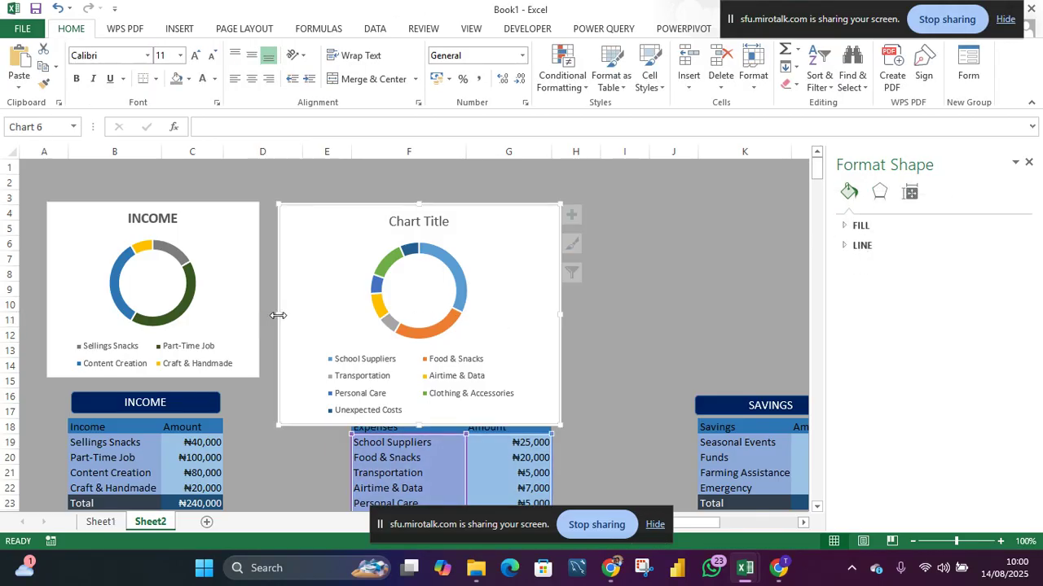
pyautogui.moveTo(284, 314); pyautogui.dragTo(323, 314)
# - Resize the expenses chart to about rows 4 through 14, widening it slightly to column H
pyautogui.click(439, 417)
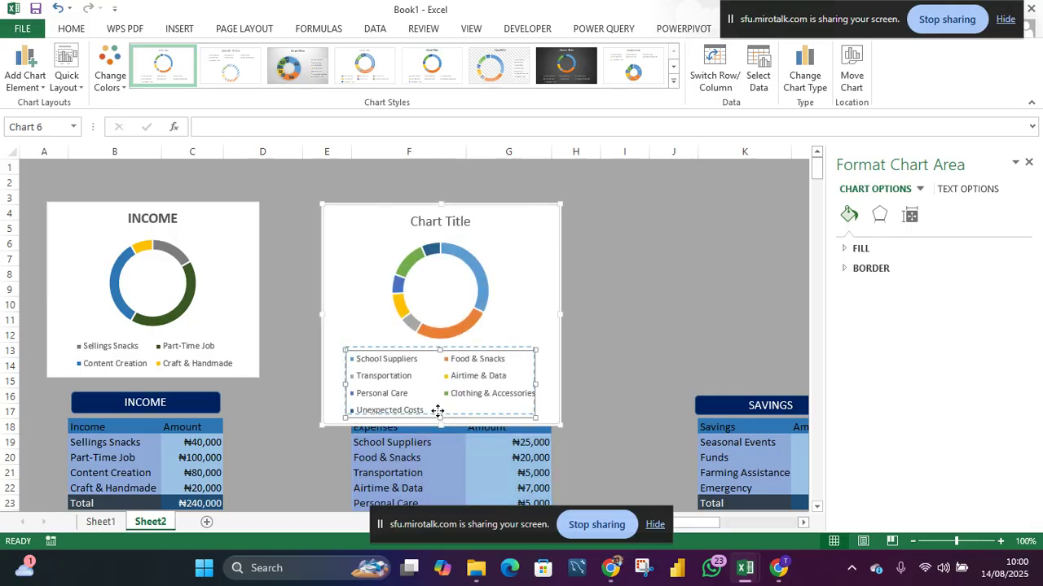
pyautogui.click(441, 429)
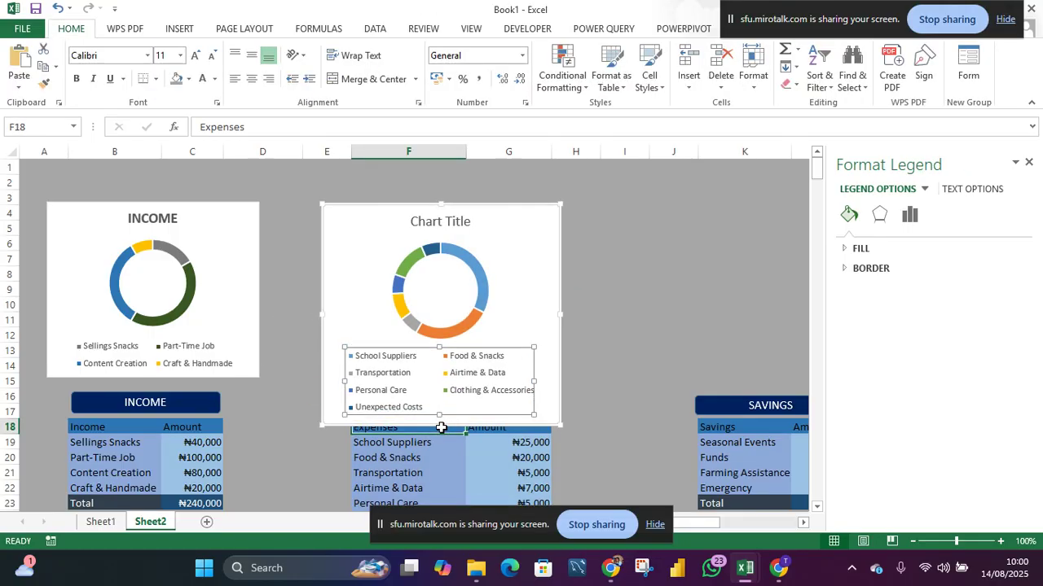
pyautogui.click(522, 325)
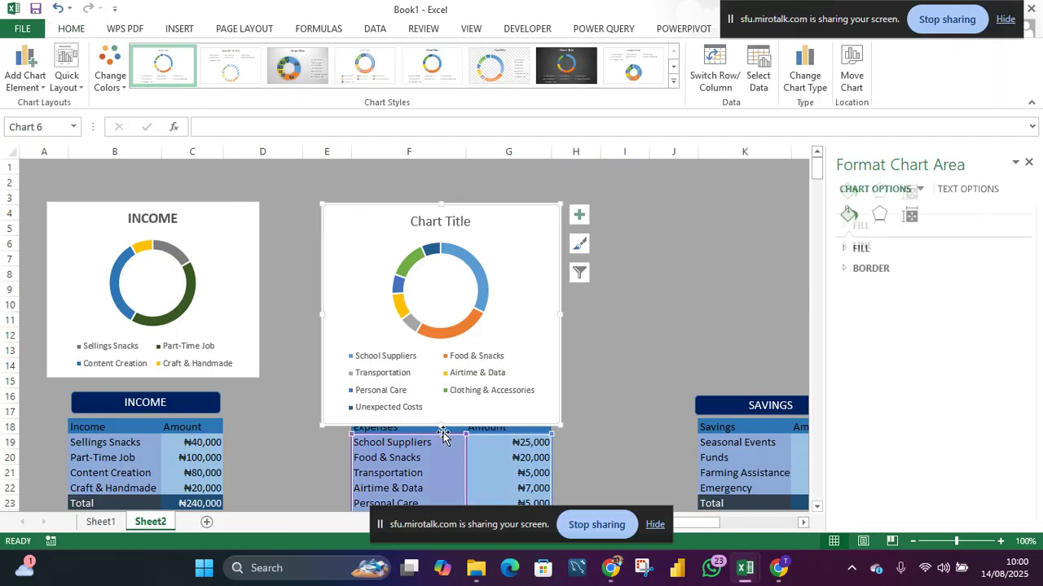
pyautogui.moveTo(440, 419); pyautogui.dragTo(434, 379)
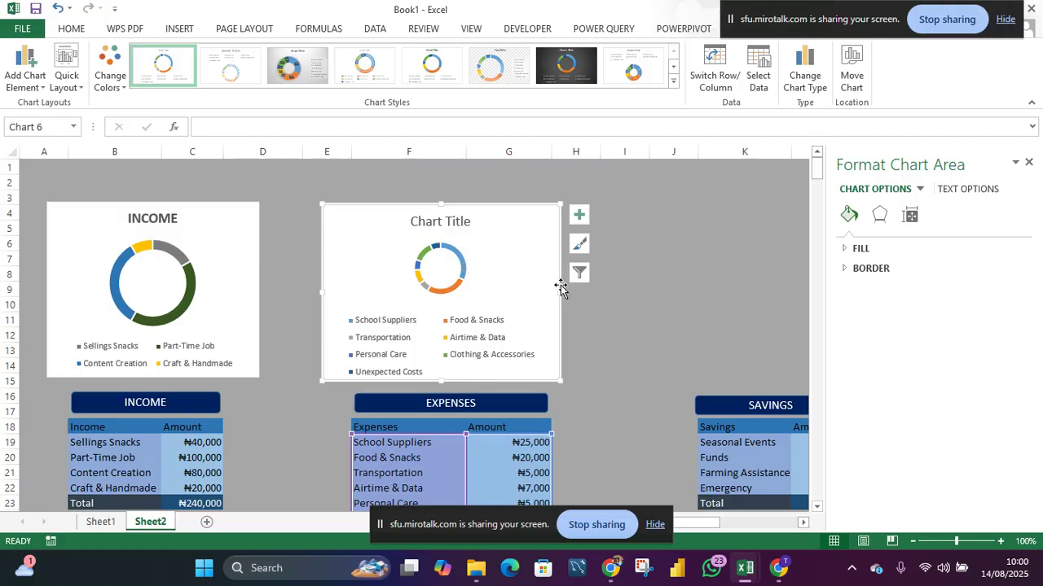
pyautogui.moveTo(560, 298); pyautogui.dragTo(593, 293)
pyautogui.moveTo(406, 269); pyautogui.dragTo(396, 269)
pyautogui.moveTo(475, 262)
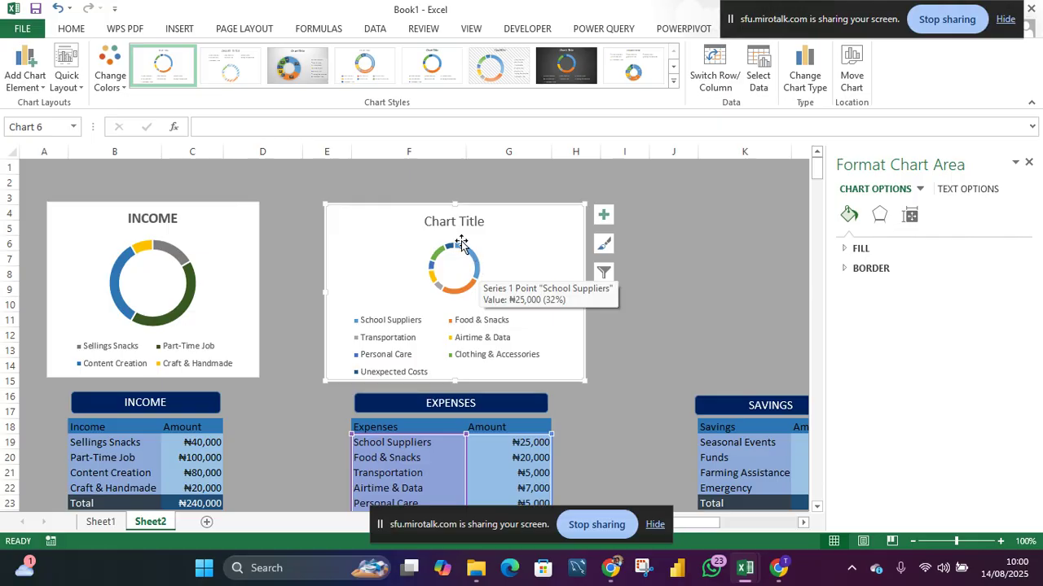
# - Rename the expenses chart title to EXPENSES and make the title bold
pyautogui.click(421, 220)
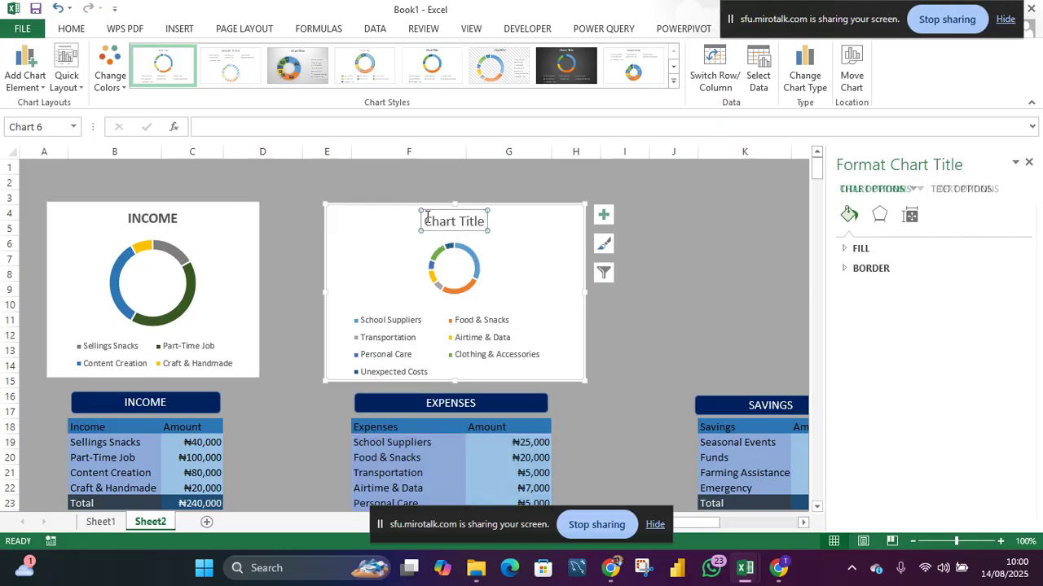
pyautogui.moveTo(422, 220); pyautogui.dragTo(479, 222)
pyautogui.write('E')
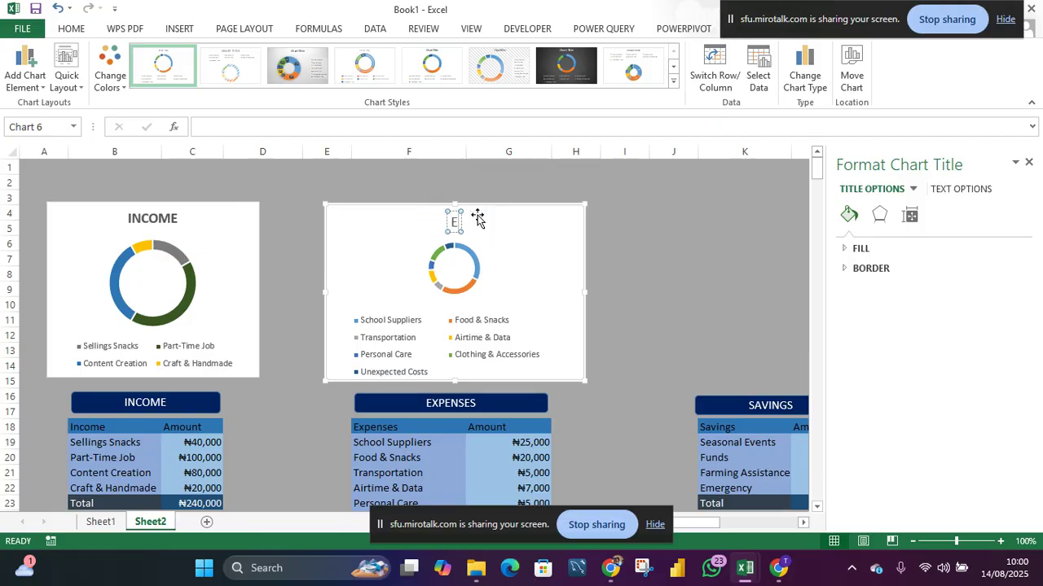
pyautogui.write('XPENSES')
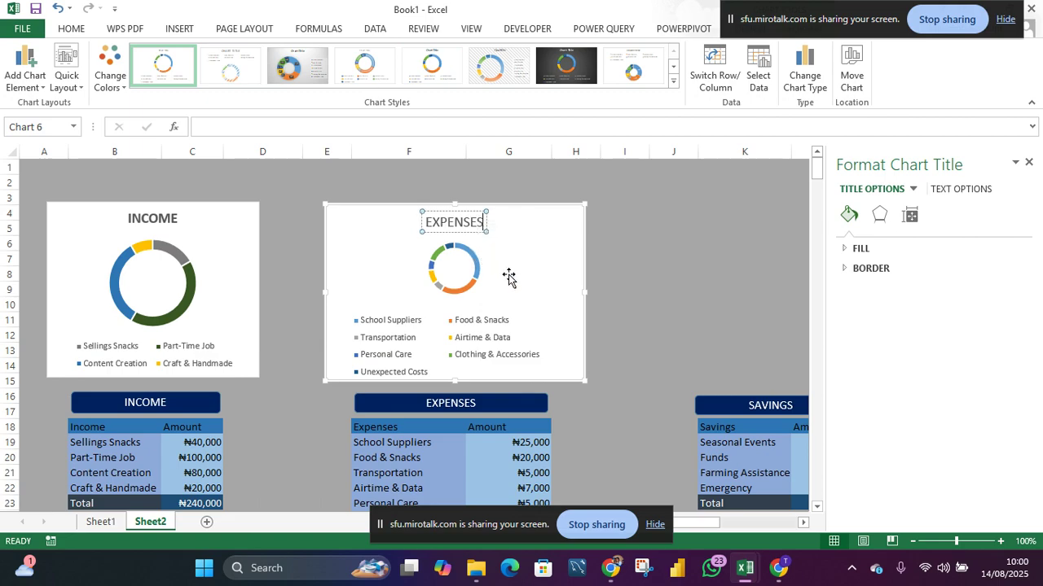
pyautogui.click(508, 274)
pyautogui.click(458, 216)
pyautogui.moveTo(422, 223); pyautogui.dragTo(497, 222)
pyautogui.hotkey('ctrl', 'b')
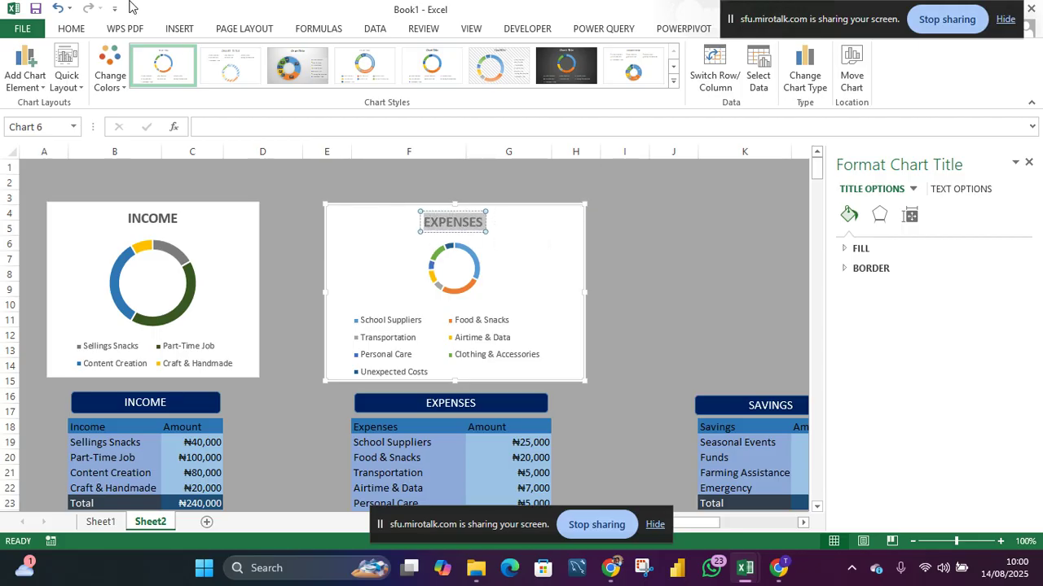
# - Set the expenses chart title's font size to 16
pyautogui.click(80, 29)
pyautogui.click(170, 55)
pyautogui.write('16')
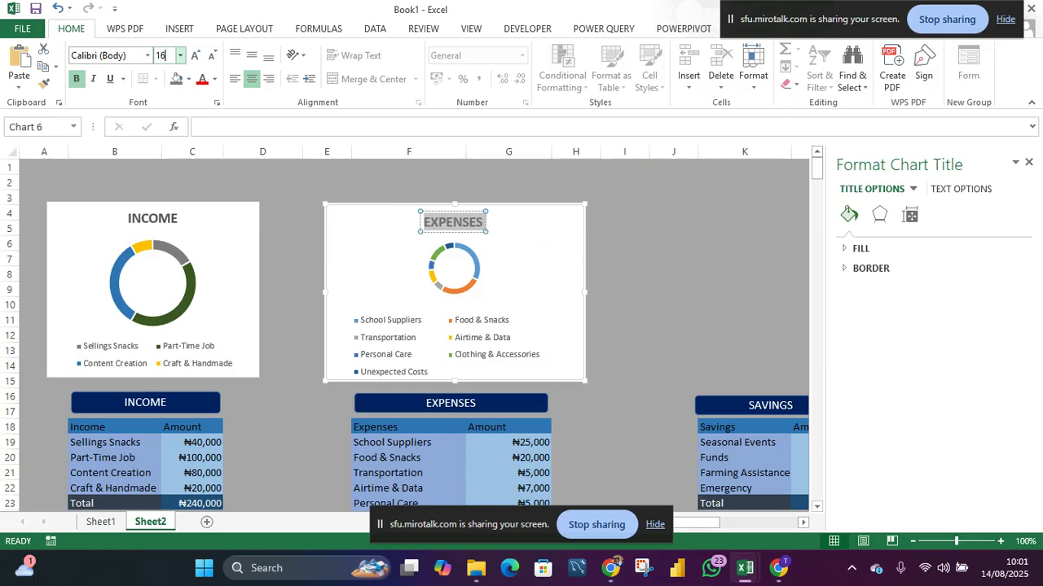
# - Recolor the School Suppliers slice of the expenses doughnut to Green, Accent 6, Darker 25%
pyautogui.click(474, 264)
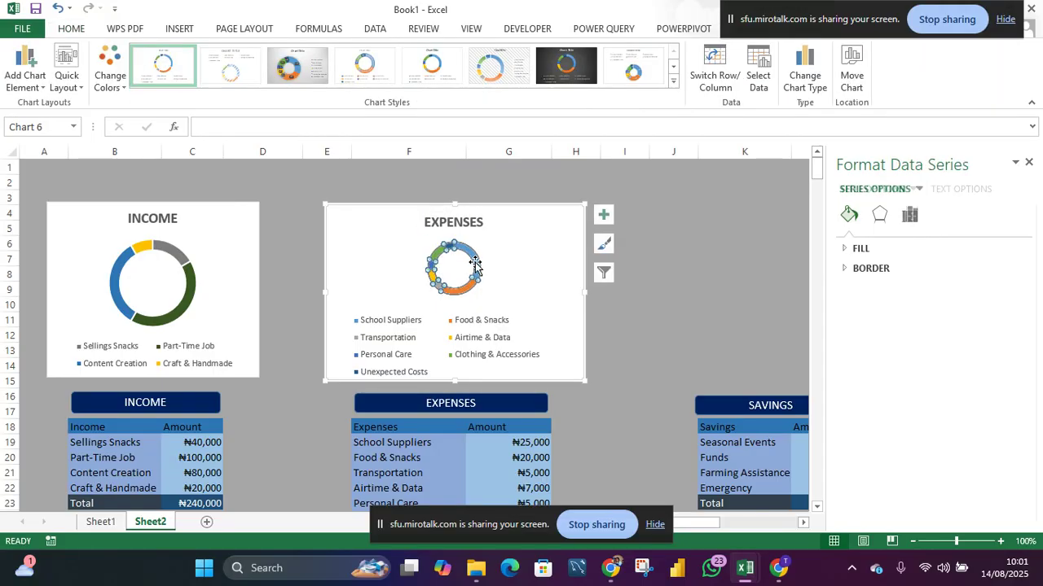
pyautogui.click(475, 265)
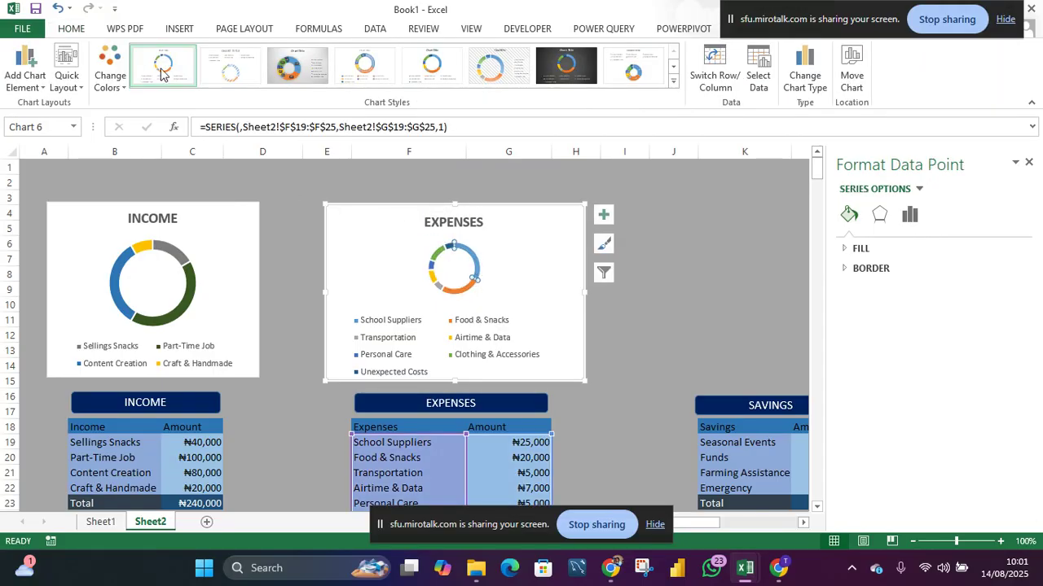
pyautogui.click(75, 30)
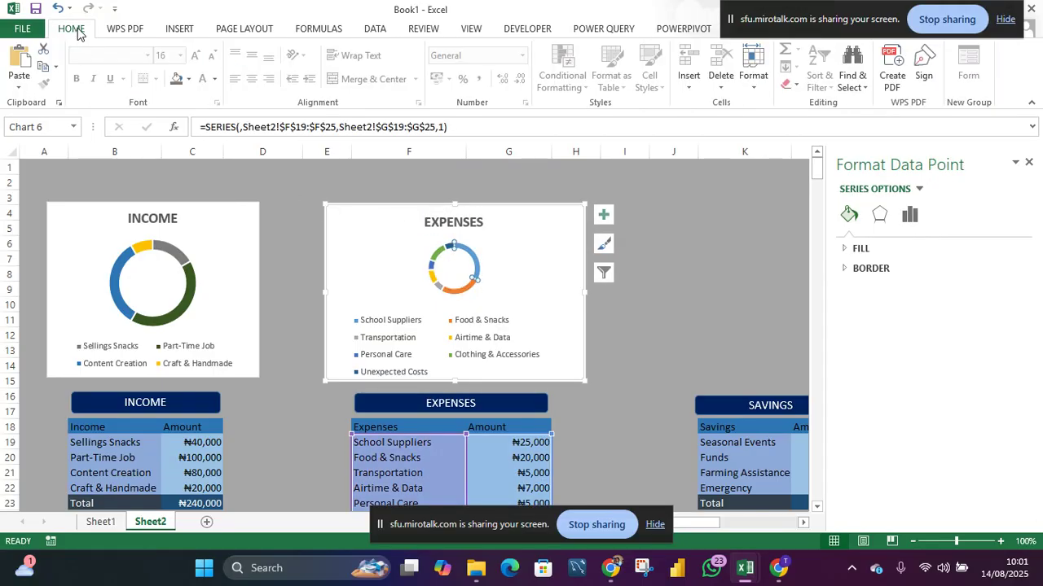
pyautogui.click(188, 79)
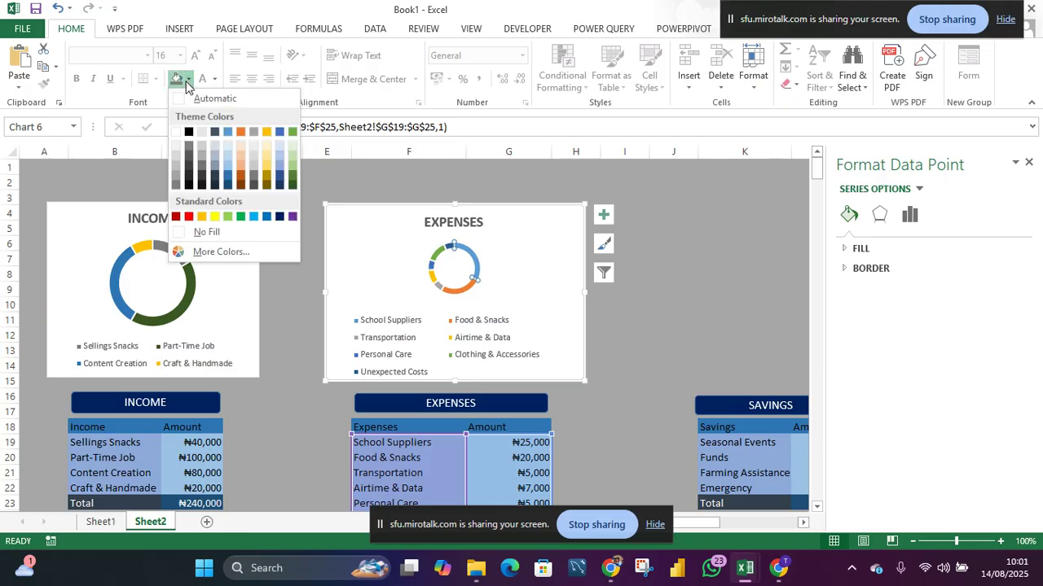
pyautogui.click(292, 186)
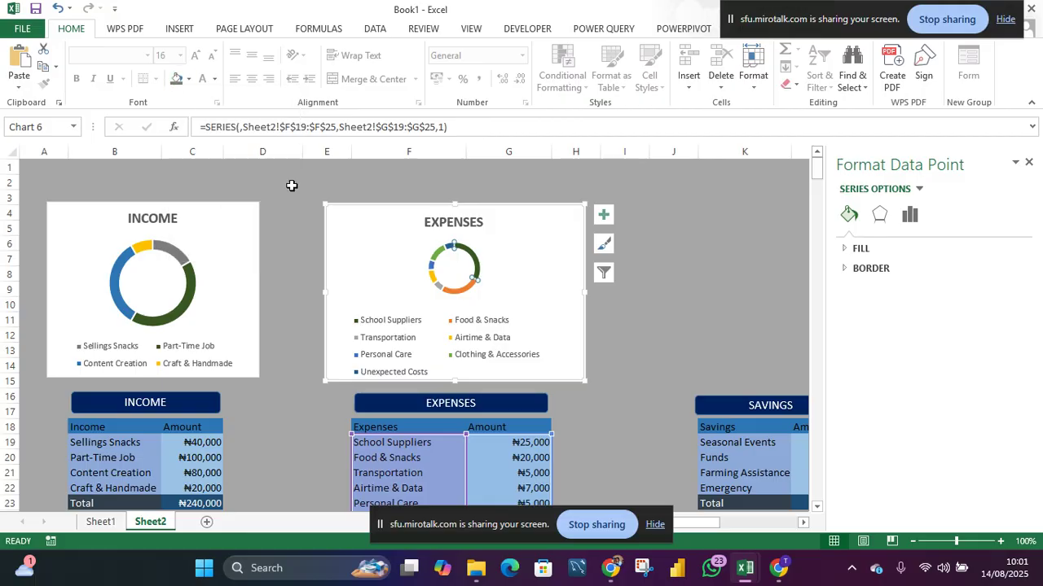
# - Recolor the Food & Snacks slice of the expenses doughnut dark blue
pyautogui.click(458, 292)
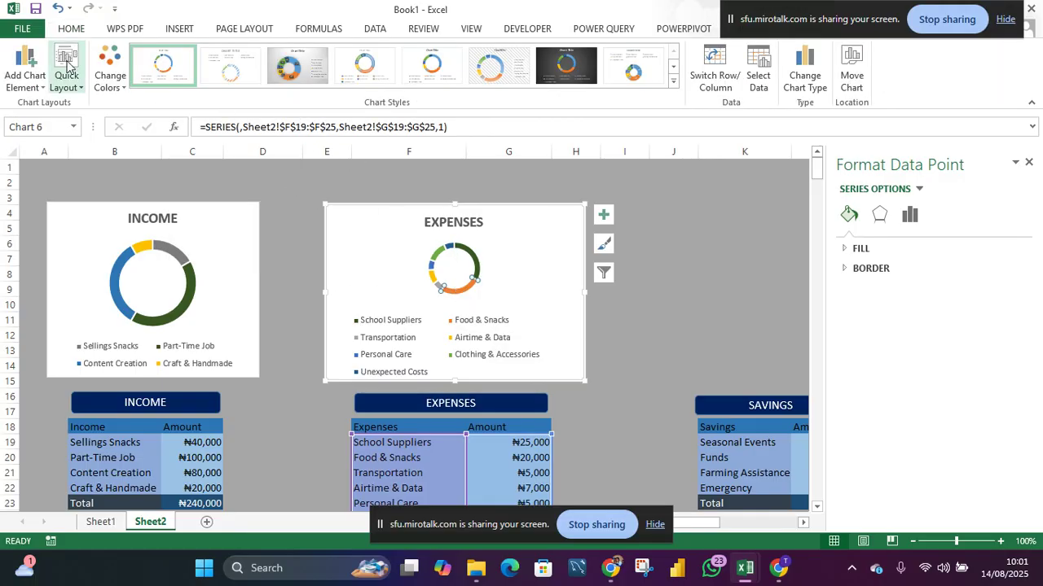
pyautogui.click(65, 30)
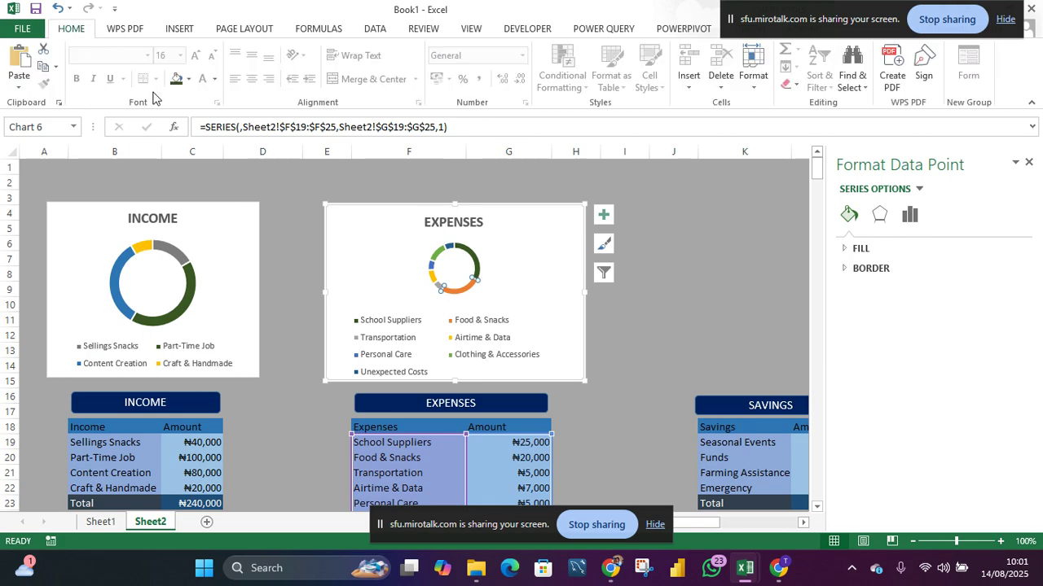
pyautogui.click(188, 79)
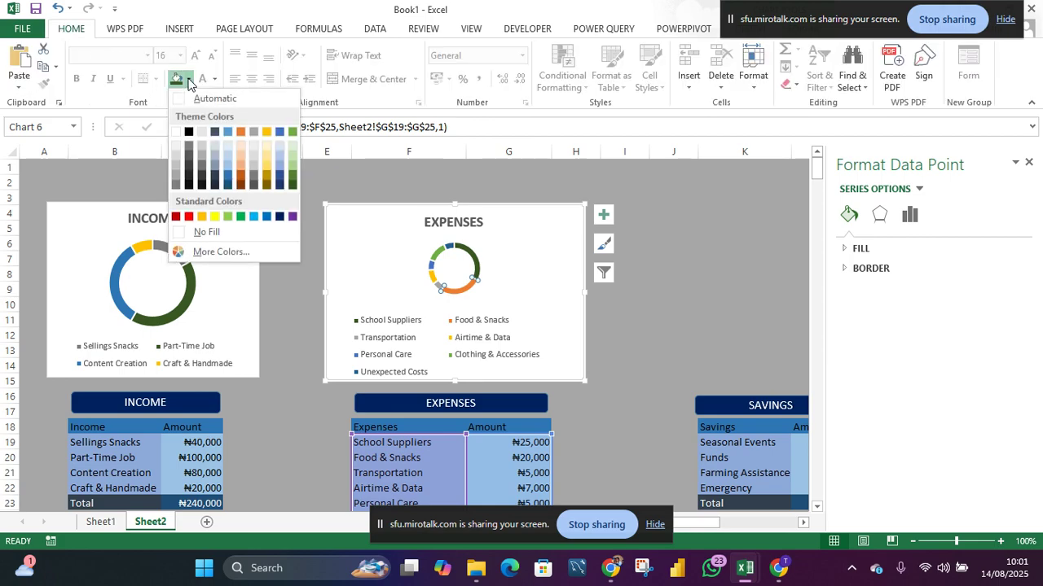
pyautogui.click(282, 181)
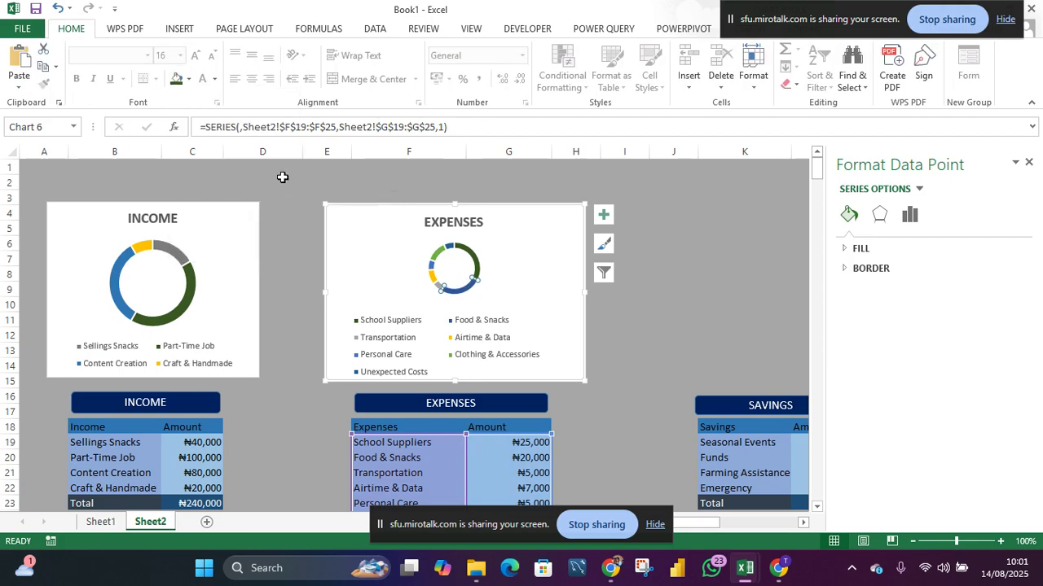
# - Recolor the Unexpected Costs slice of the expenses doughnut orange
pyautogui.doubleClick(450, 247)
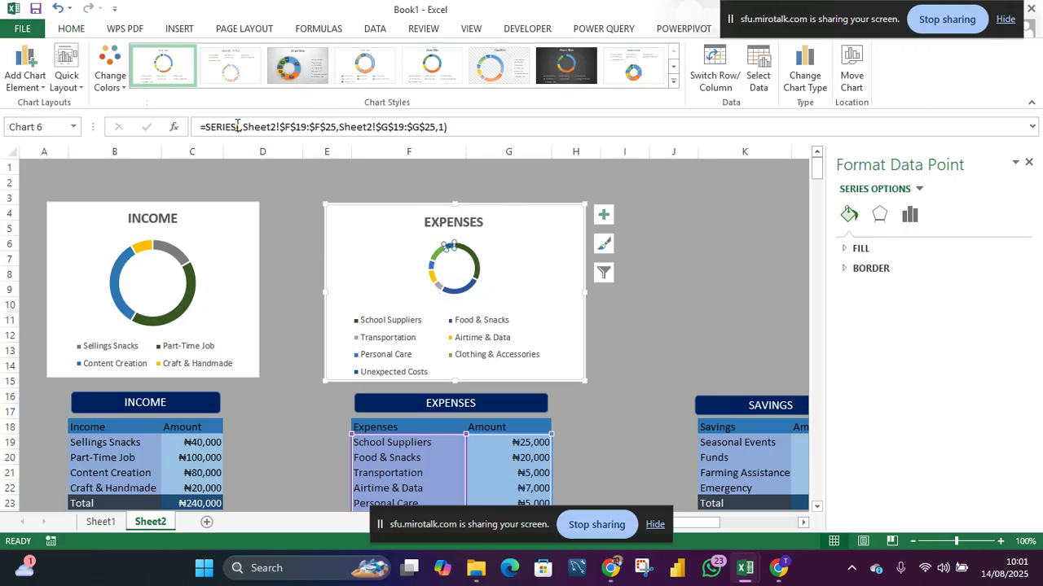
pyautogui.click(70, 28)
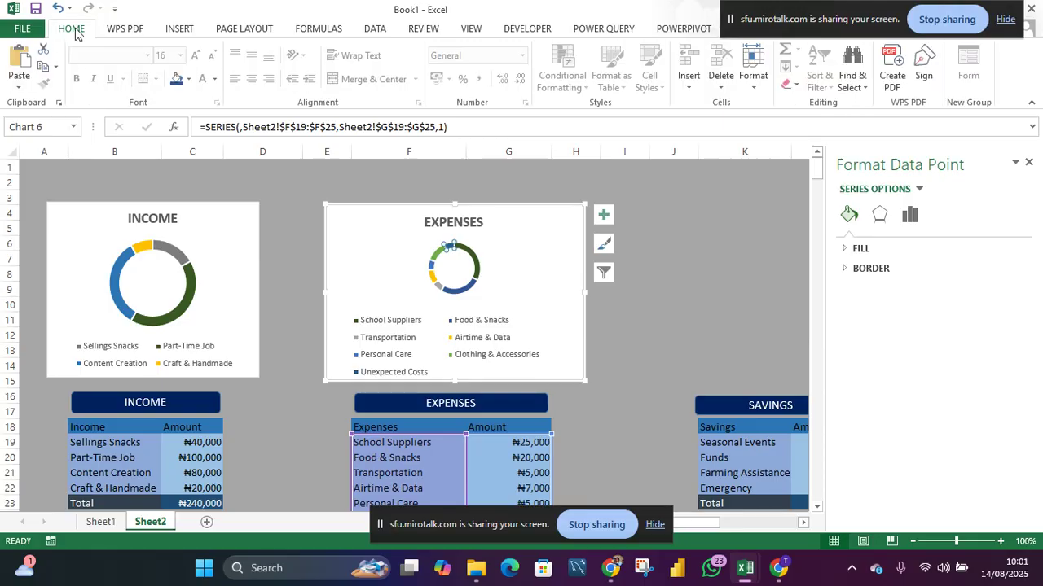
pyautogui.click(188, 79)
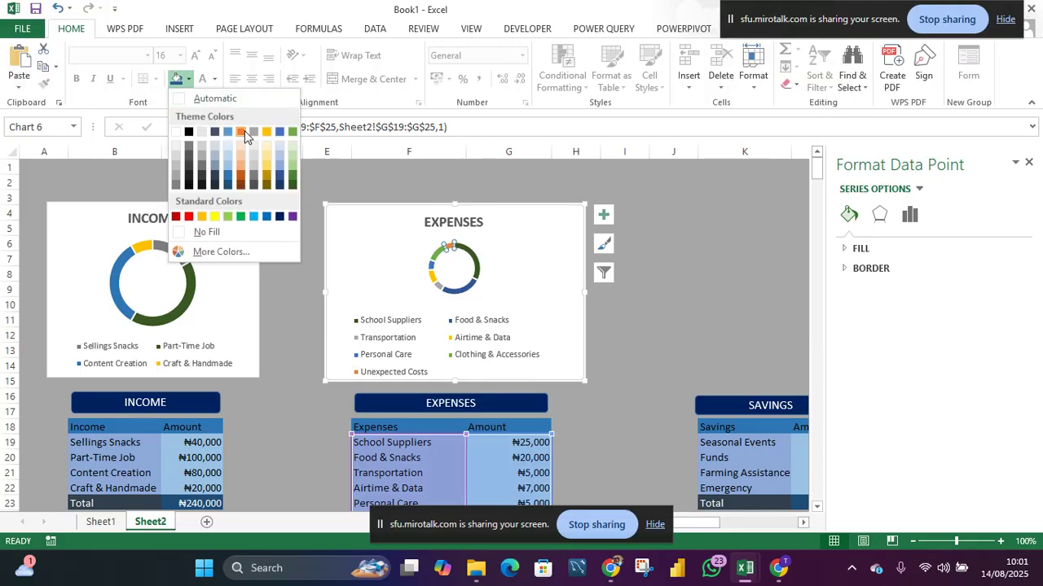
pyautogui.click(242, 131)
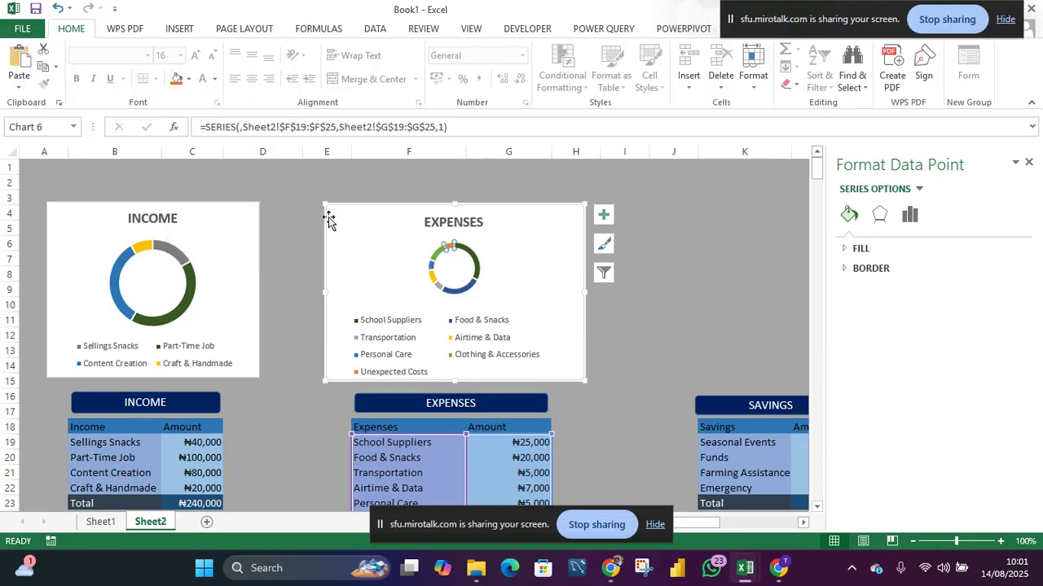
# - Recolor the Clothing & Accessories slice of the expenses doughnut to Blue, Accent 1, Lighter 40%
pyautogui.click(437, 258)
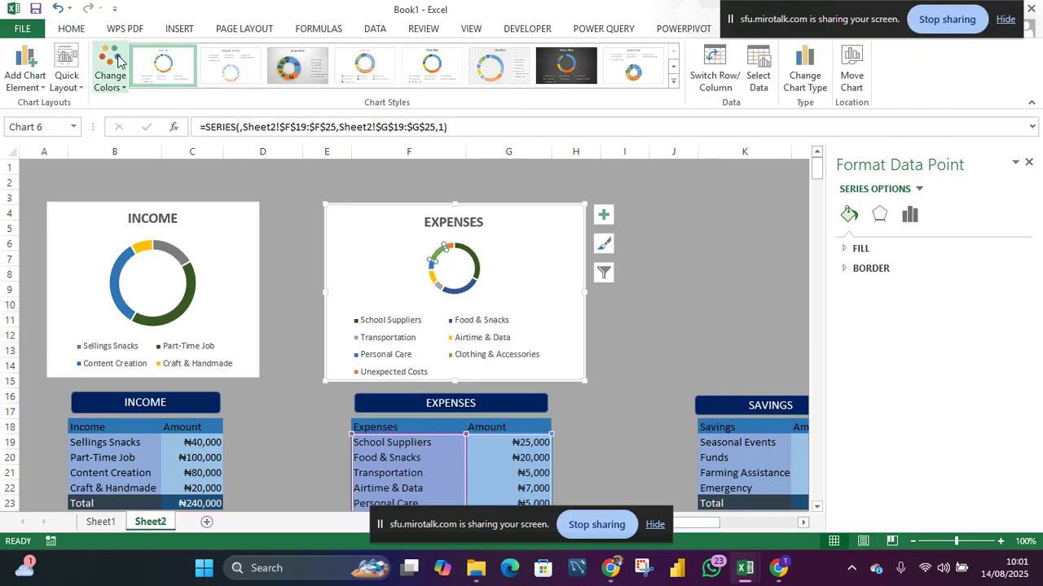
pyautogui.click(80, 32)
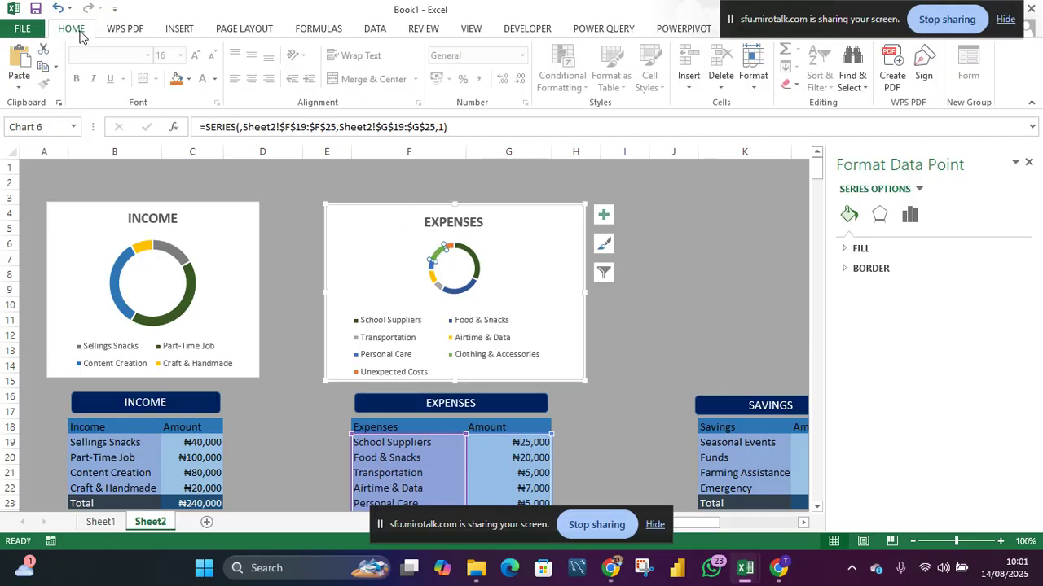
pyautogui.click(188, 79)
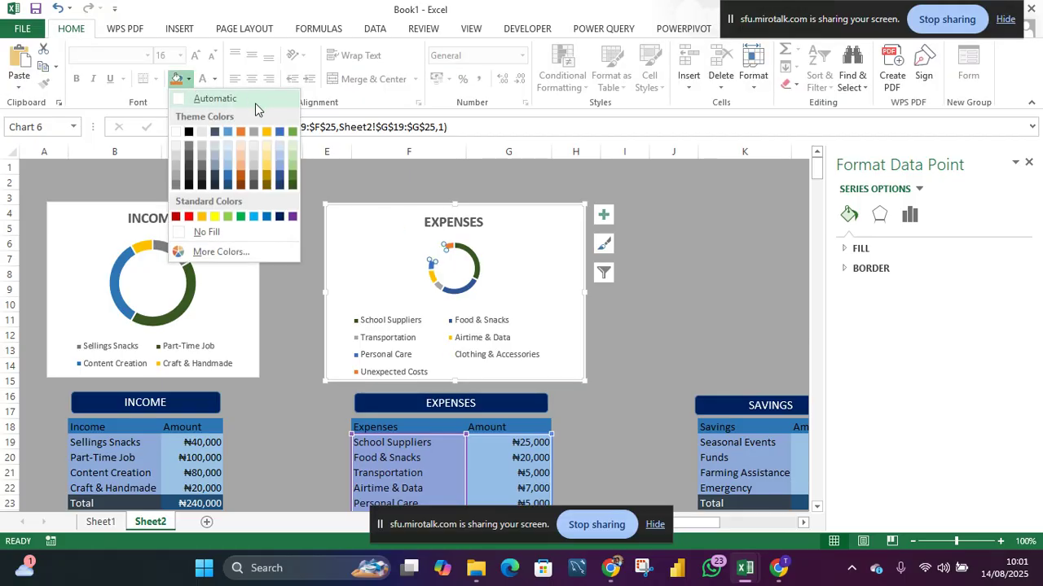
pyautogui.click(266, 174)
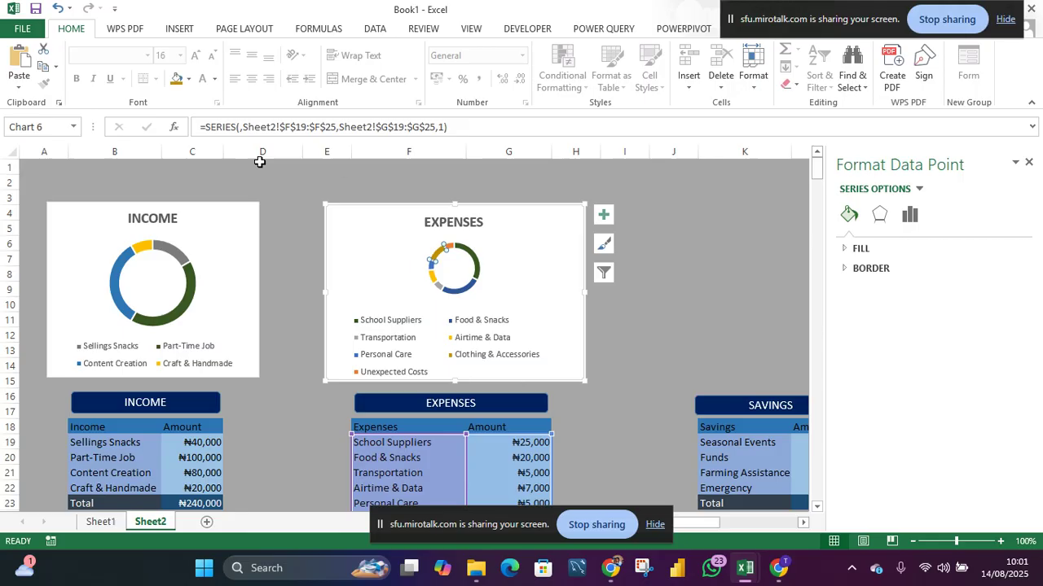
pyautogui.click(188, 79)
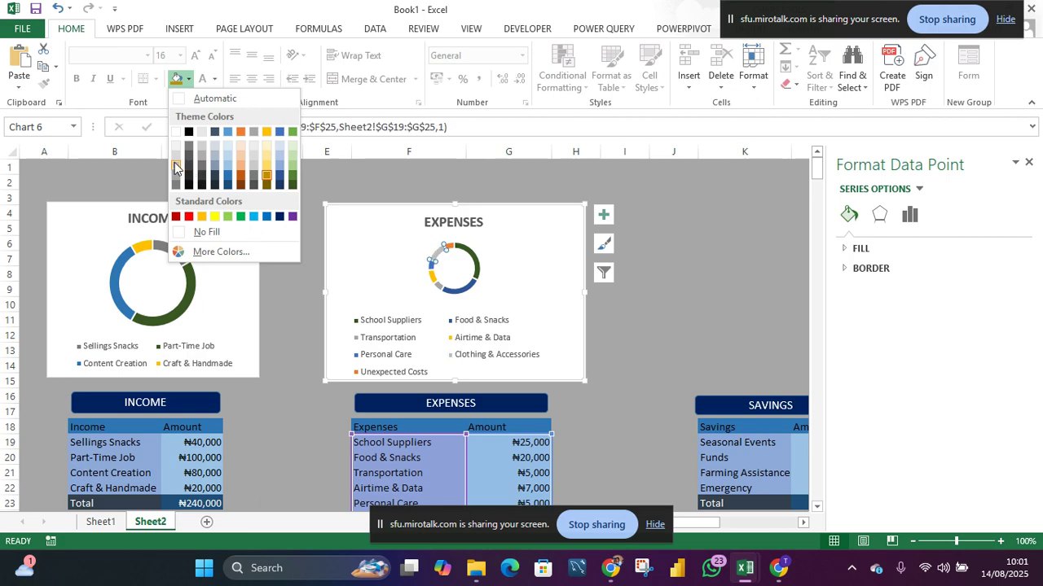
pyautogui.click(228, 170)
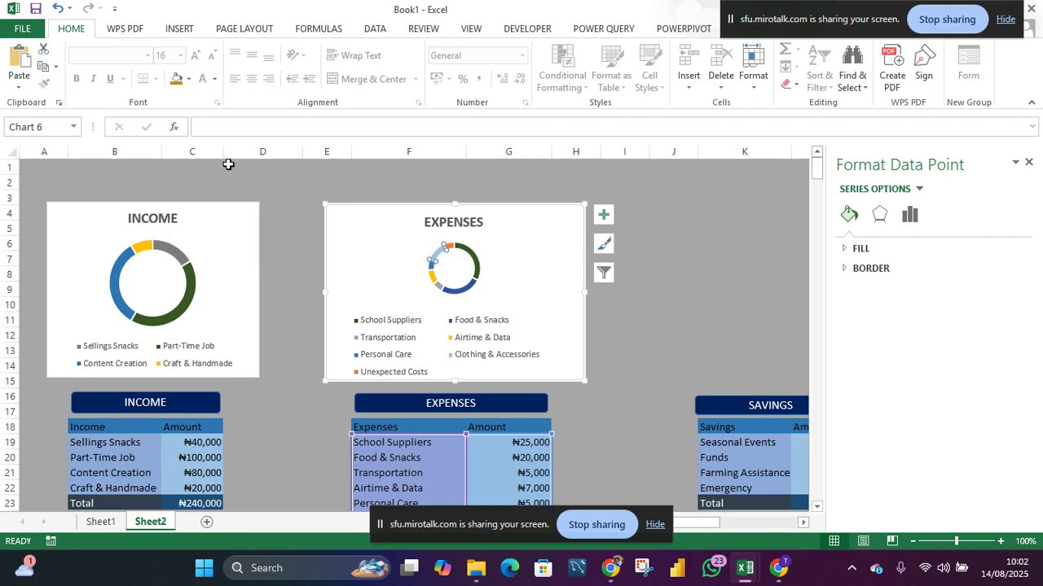
# - Recolor the Personal Care slice of the expenses doughnut purple
pyautogui.click(432, 267)
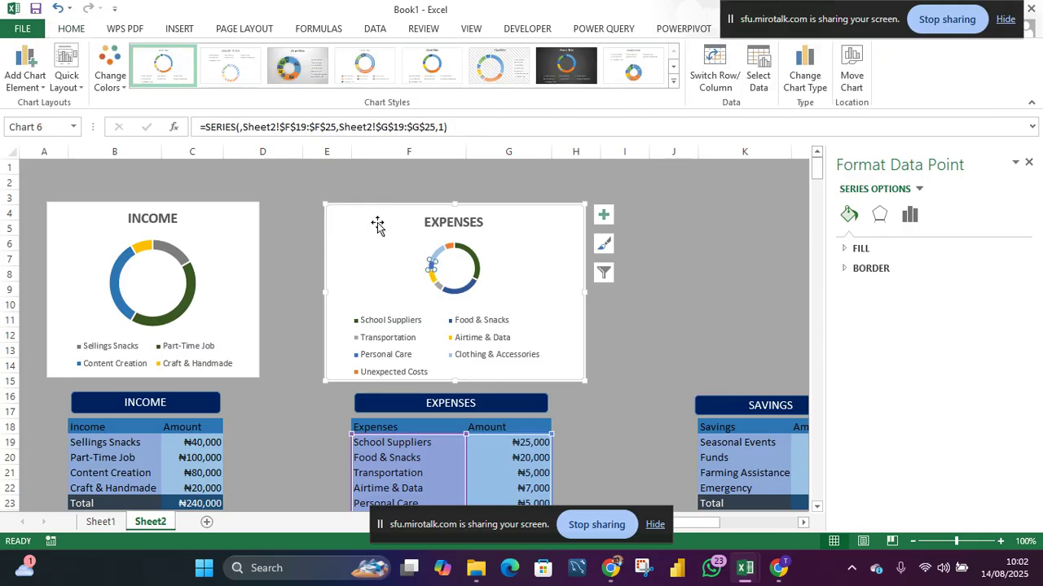
pyautogui.click(72, 30)
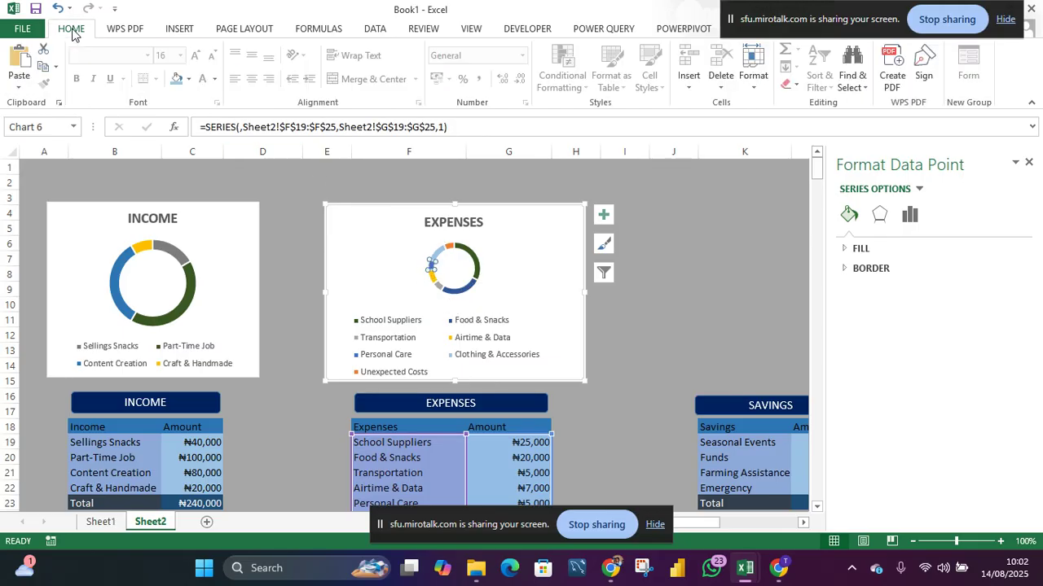
pyautogui.click(188, 79)
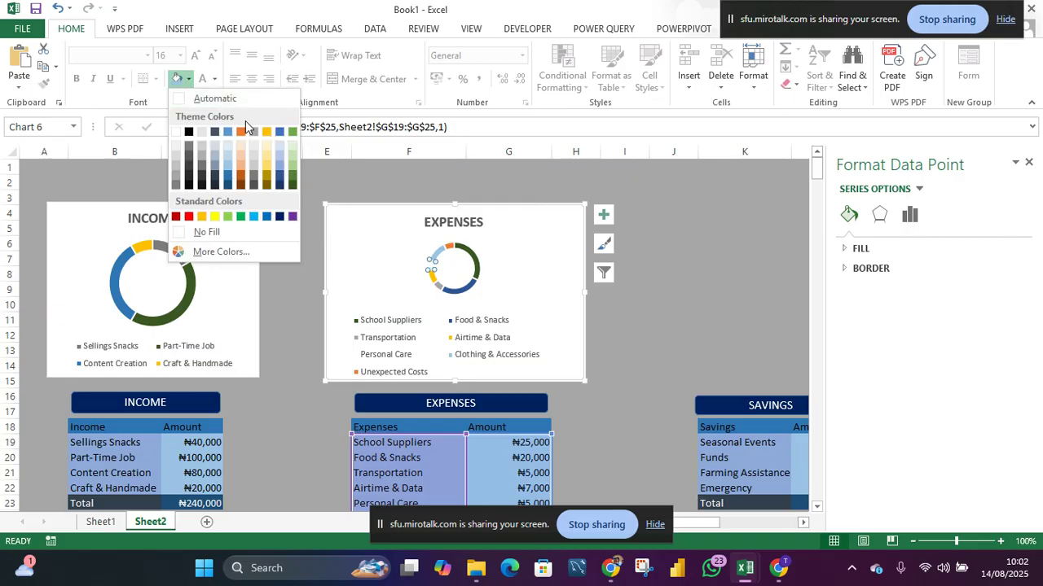
pyautogui.click(291, 217)
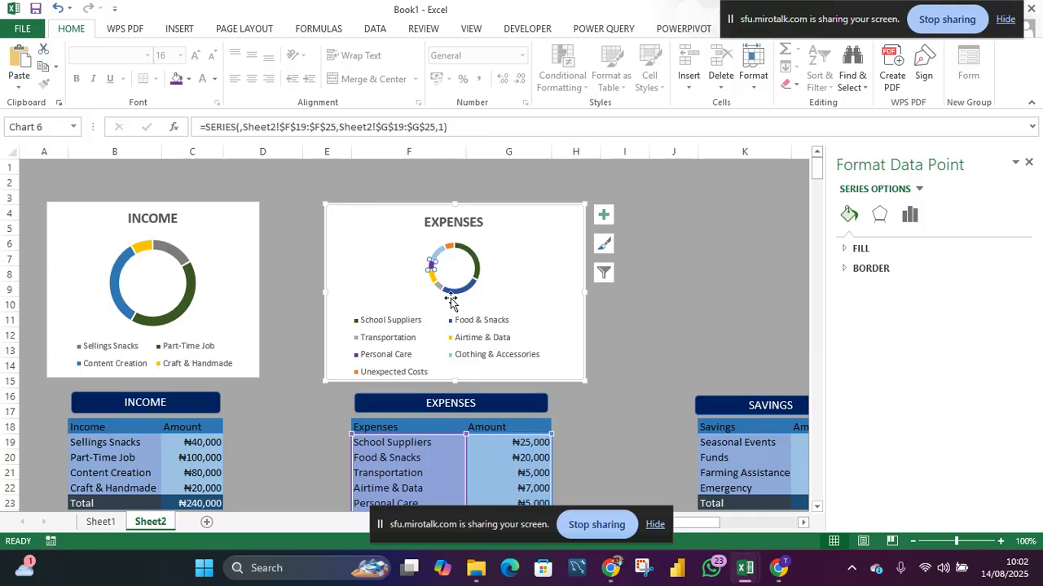
# - Toggle the expenses chart's data labels and chart title, then undo the title changes
pyautogui.click(494, 283)
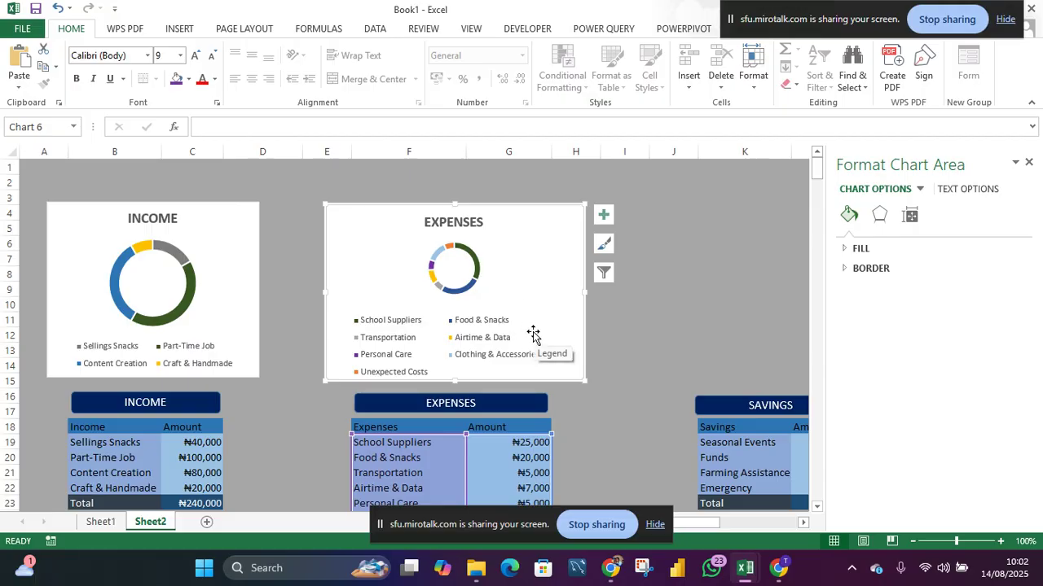
pyautogui.click(604, 216)
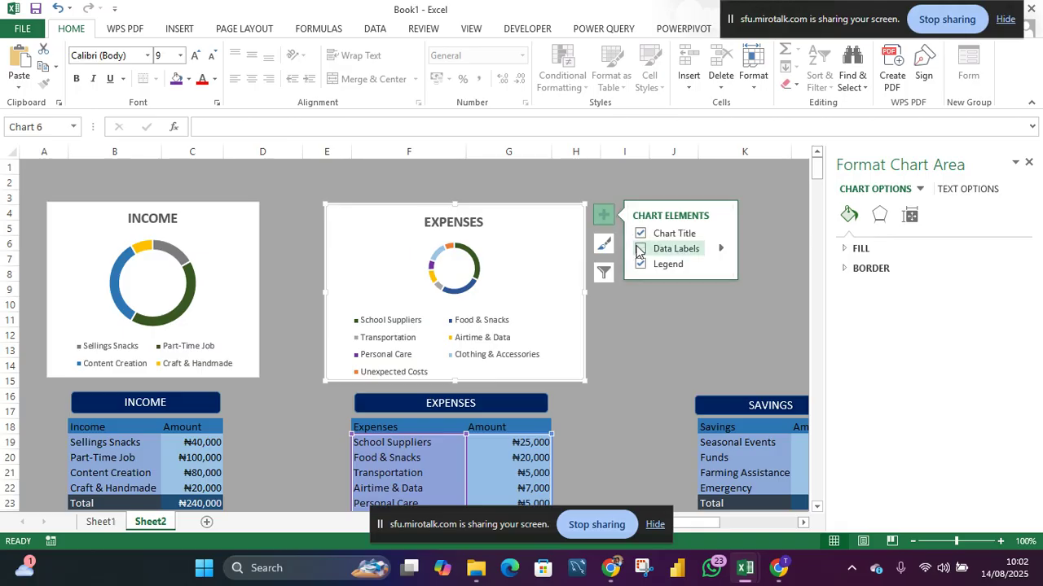
pyautogui.click(640, 249)
pyautogui.click(640, 249)
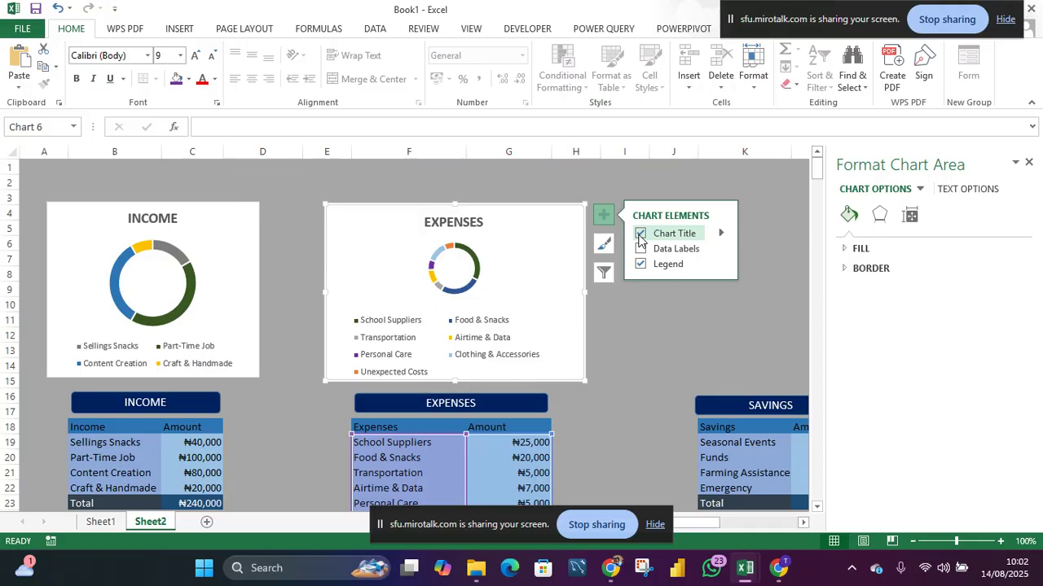
pyautogui.click(639, 235)
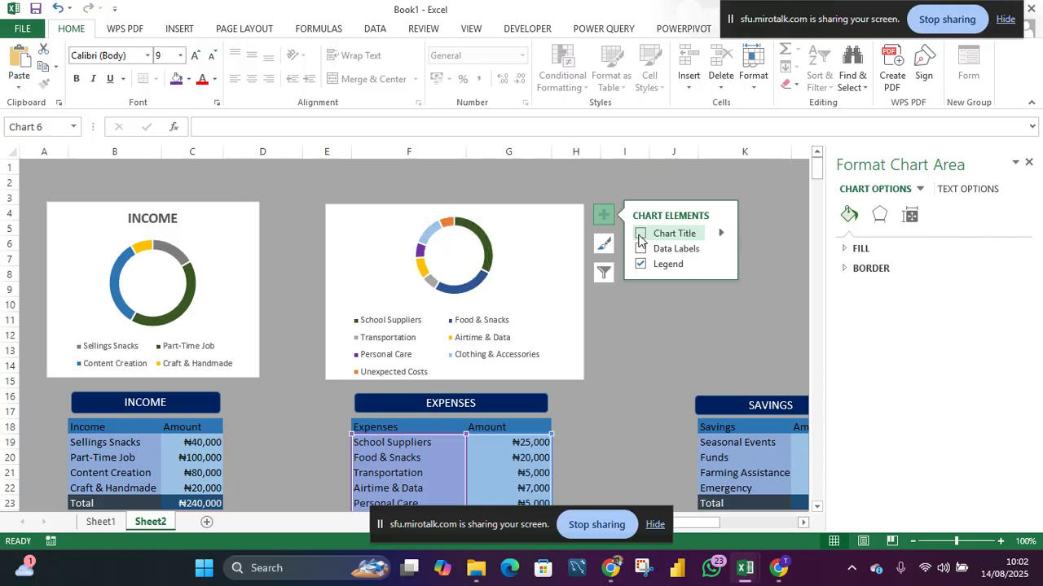
pyautogui.click(639, 236)
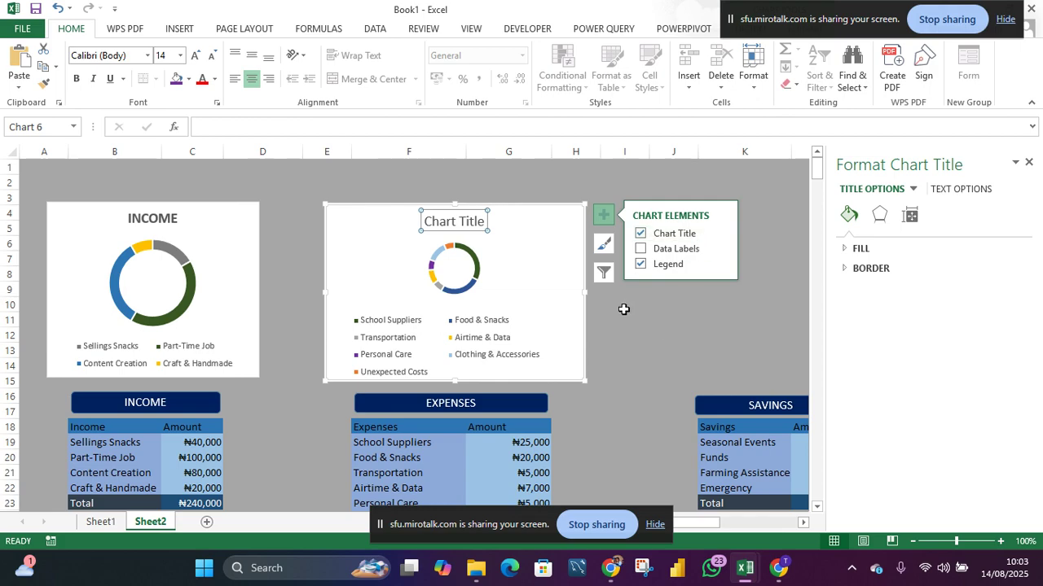
pyautogui.hotkey('ctrl', 'z')
pyautogui.hotkey('ctrl', 'z')
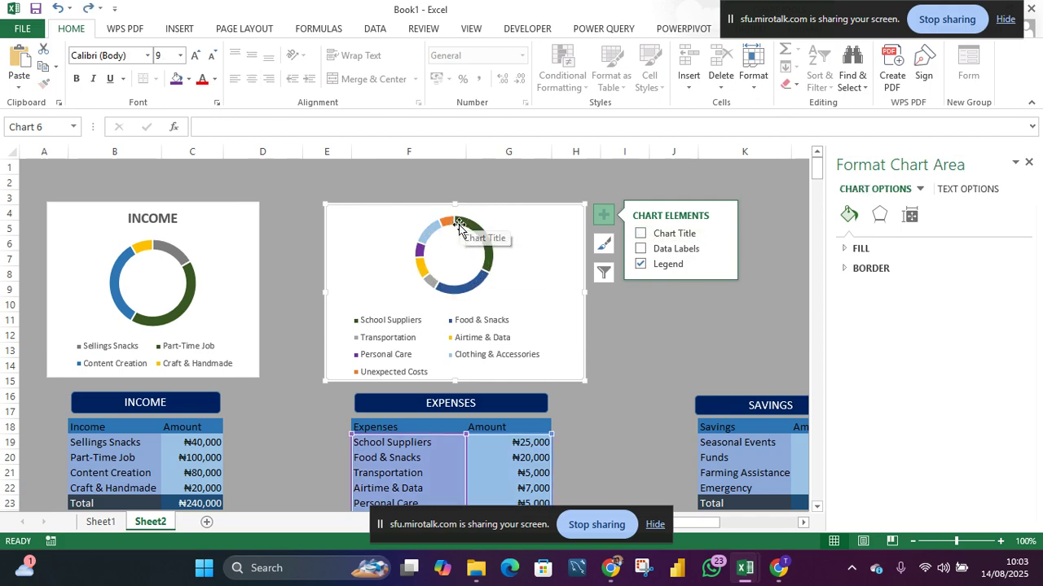
pyautogui.click(624, 318)
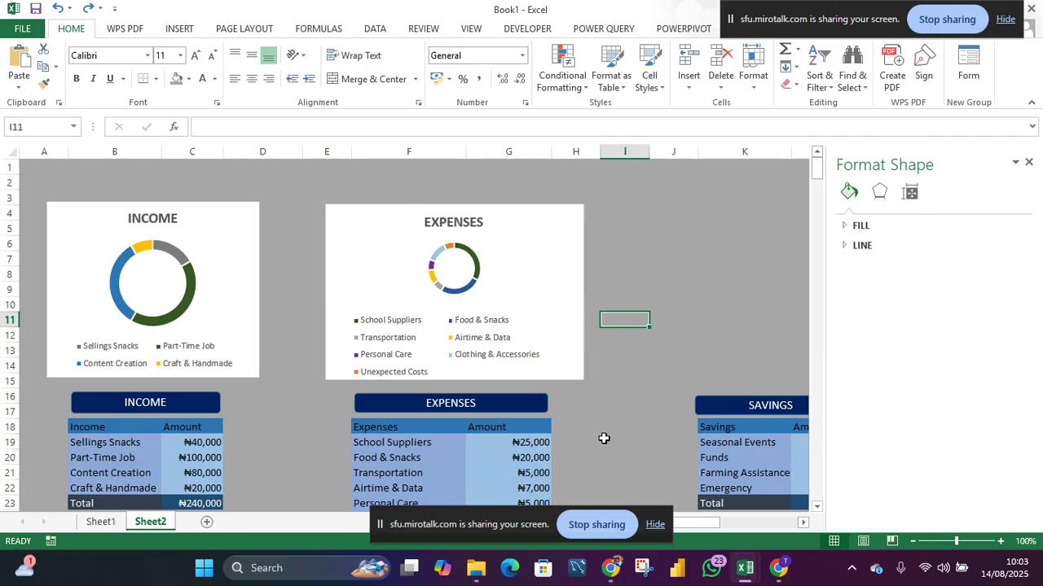
# - Insert a doughnut chart from the savings categories and amounts
pyautogui.moveTo(530, 518); pyautogui.dragTo(301, 159)
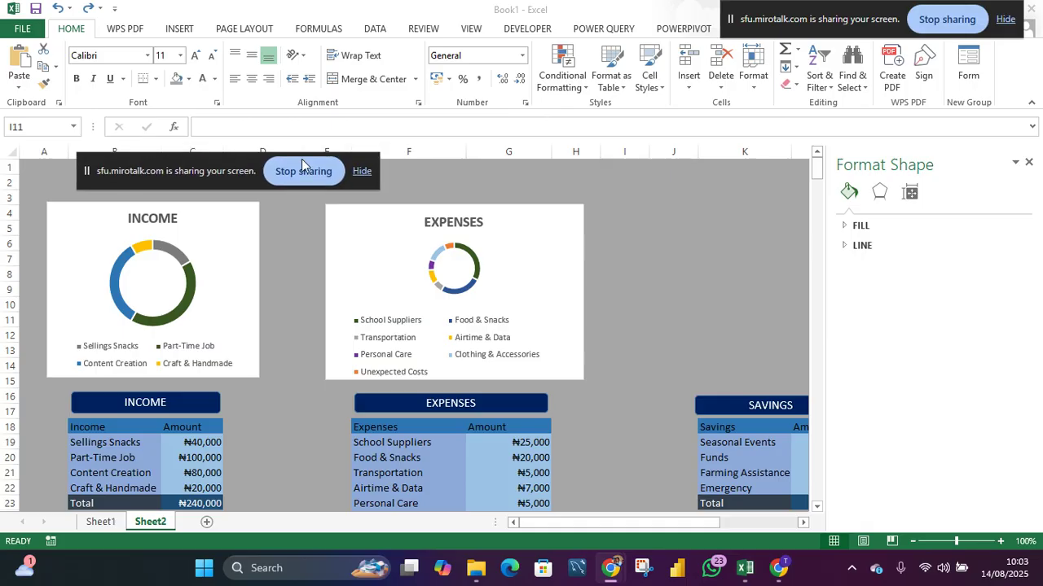
pyautogui.click(1029, 162)
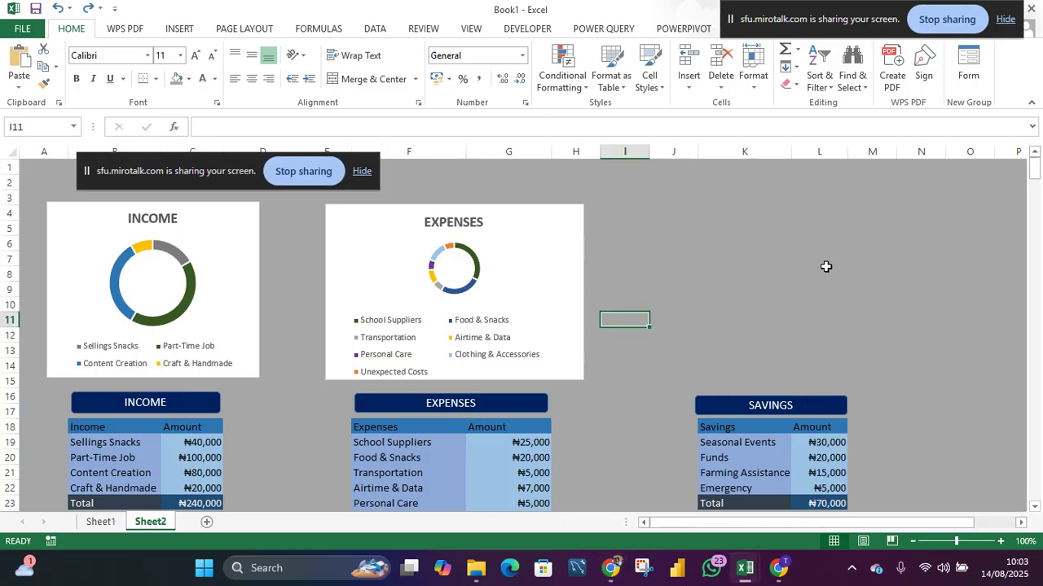
pyautogui.scroll(-1, 764, 348)
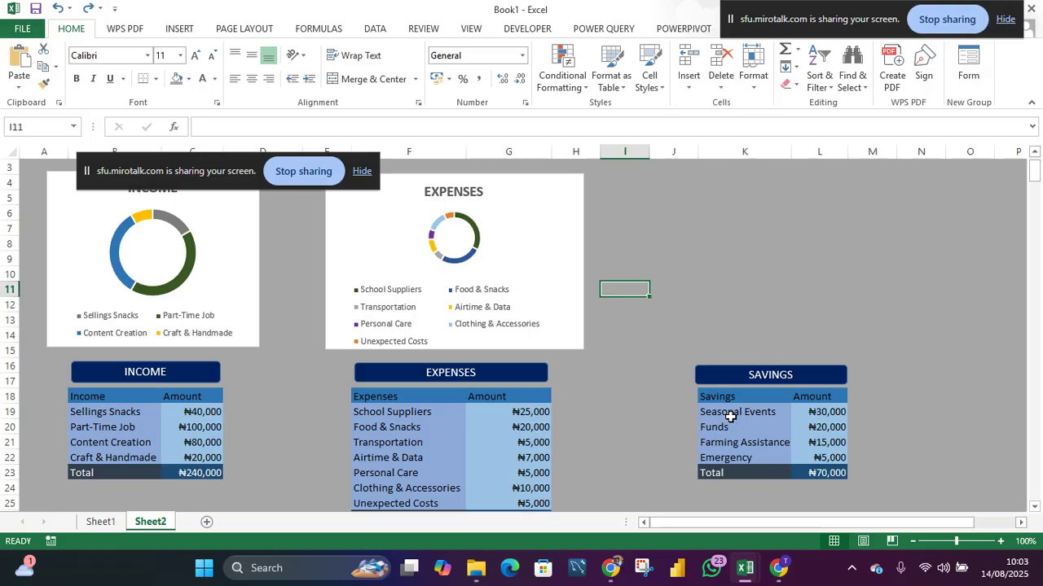
pyautogui.moveTo(730, 415); pyautogui.dragTo(806, 456)
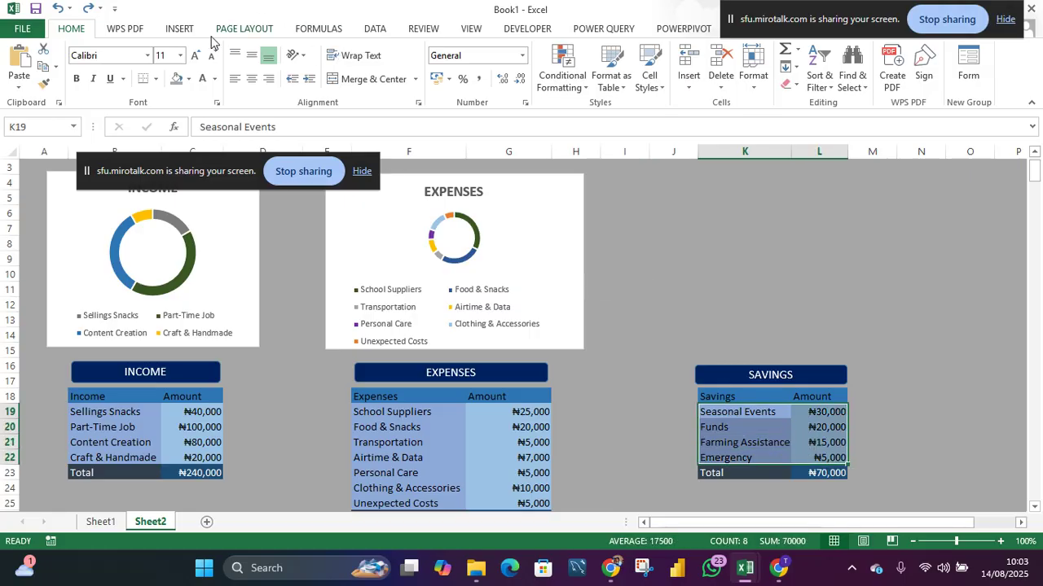
pyautogui.click(176, 29)
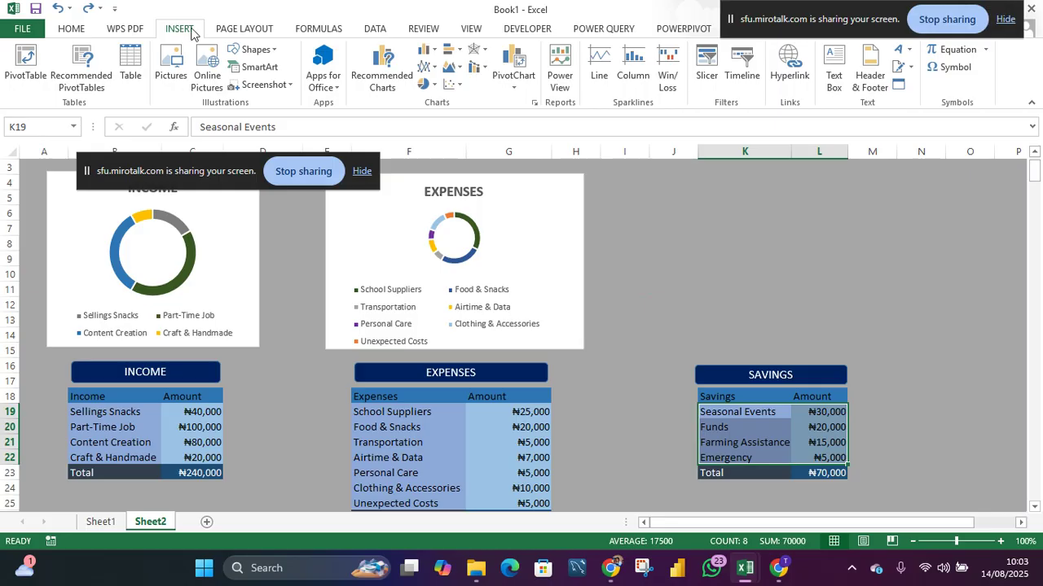
pyautogui.click(431, 86)
pyautogui.click(437, 246)
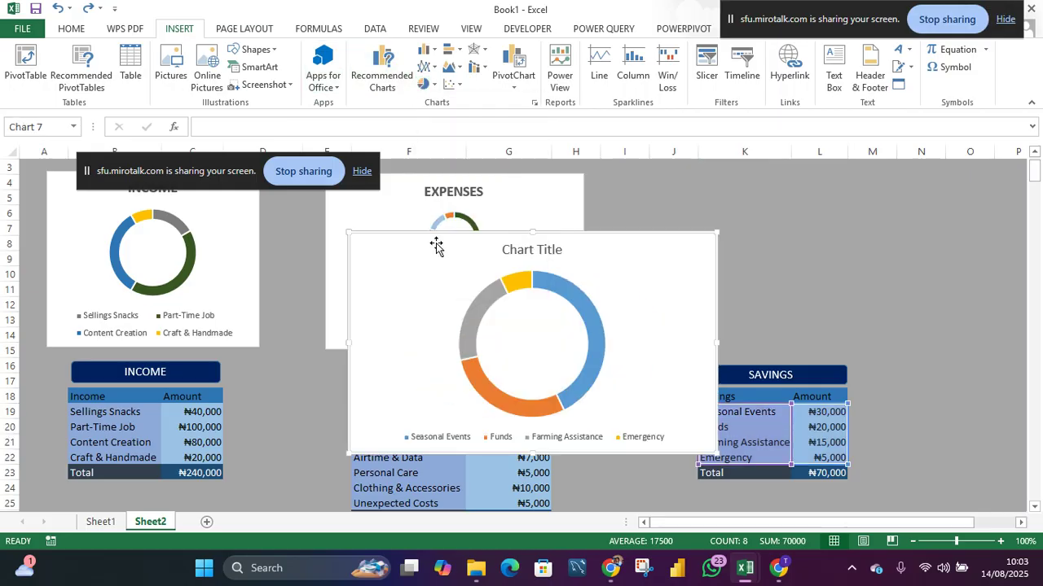
# - Move the savings chart beside the expenses chart and resize it to sit above the savings table
pyautogui.moveTo(610, 272); pyautogui.dragTo(859, 214)
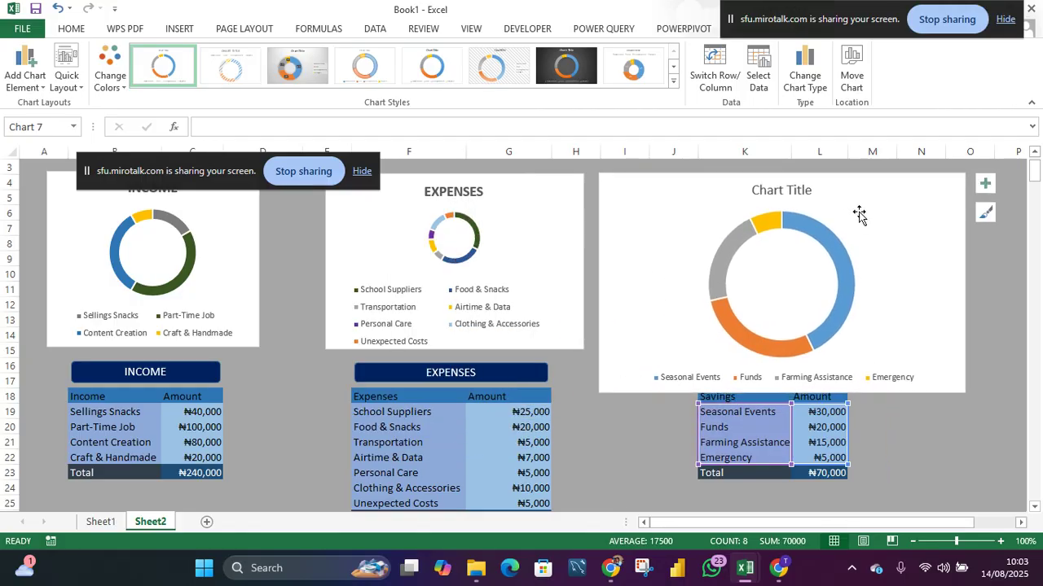
pyautogui.moveTo(968, 283); pyautogui.dragTo(857, 300)
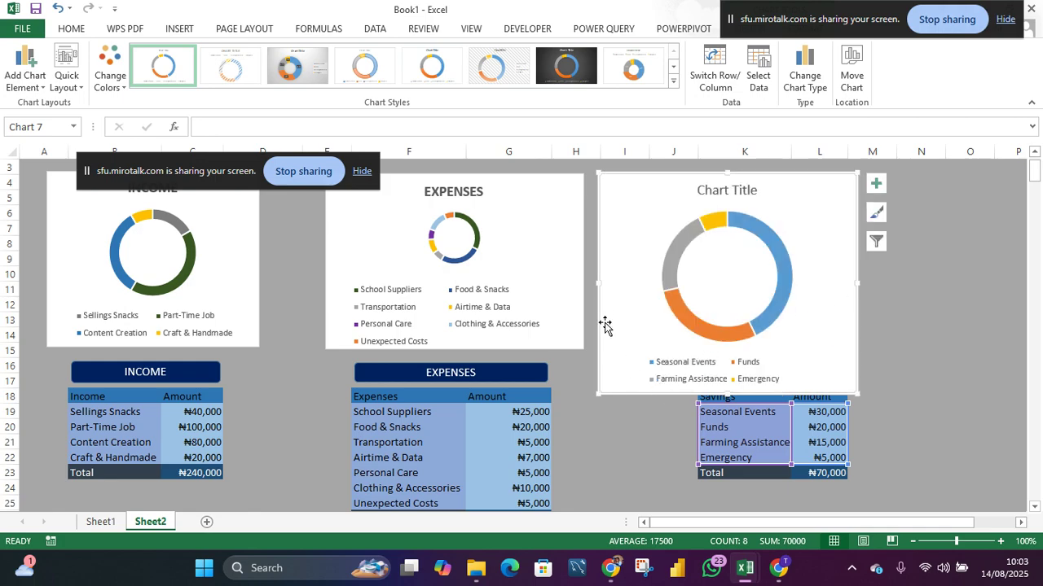
pyautogui.moveTo(598, 284); pyautogui.dragTo(654, 279)
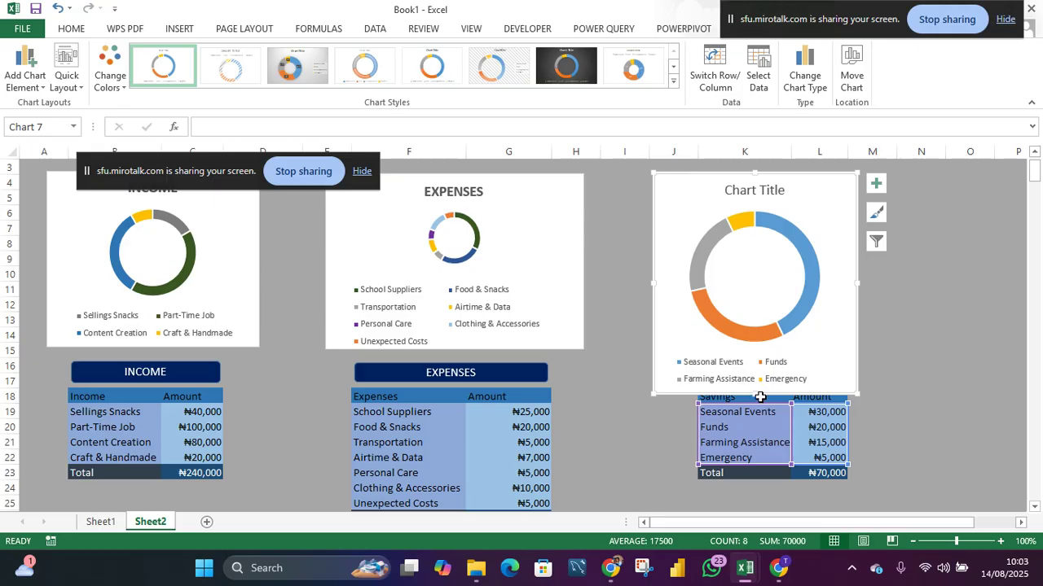
pyautogui.moveTo(756, 394); pyautogui.dragTo(752, 350)
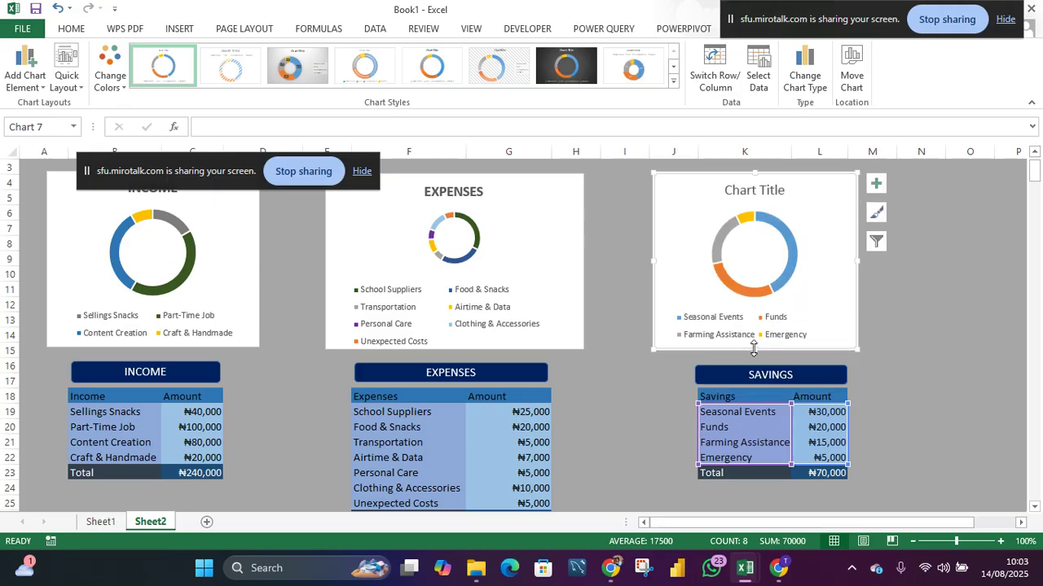
# - Retitle the savings chart SAVINGS and make the title bold at 16 pt
pyautogui.click(743, 194)
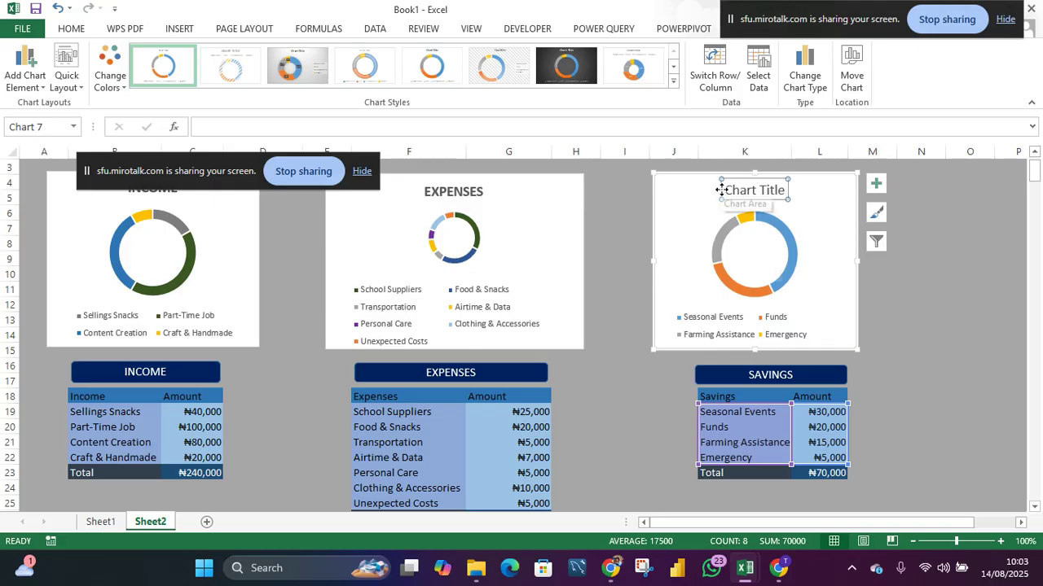
pyautogui.doubleClick(740, 189)
pyautogui.moveTo(765, 188); pyautogui.dragTo(773, 188)
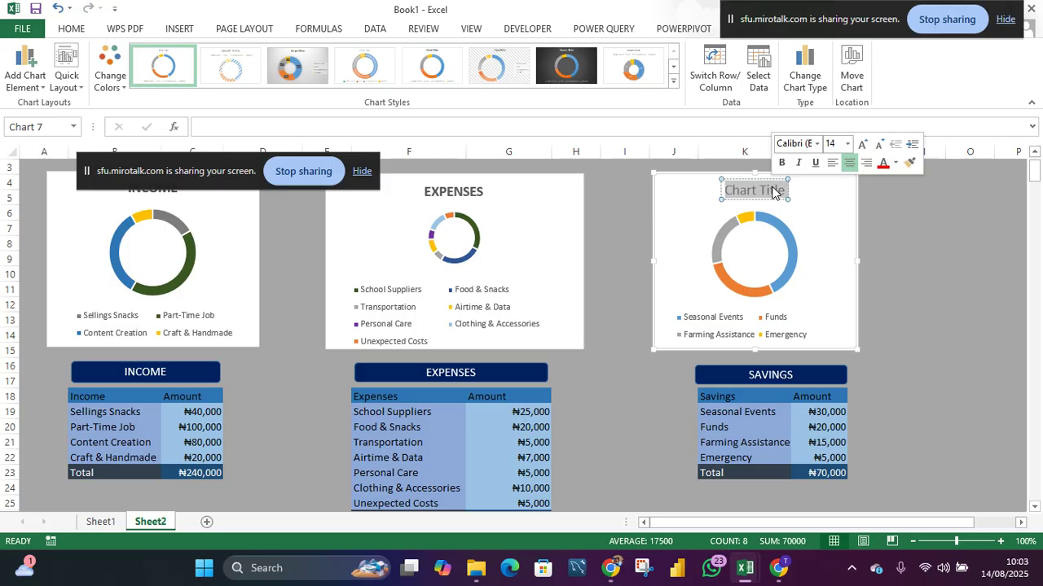
pyautogui.write('S')
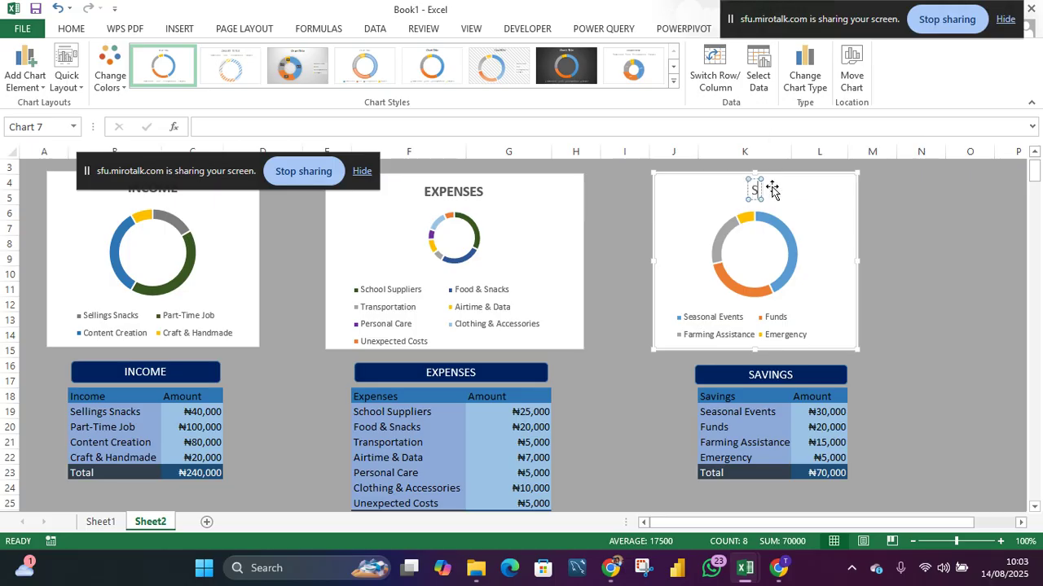
pyautogui.write('AVINGS')
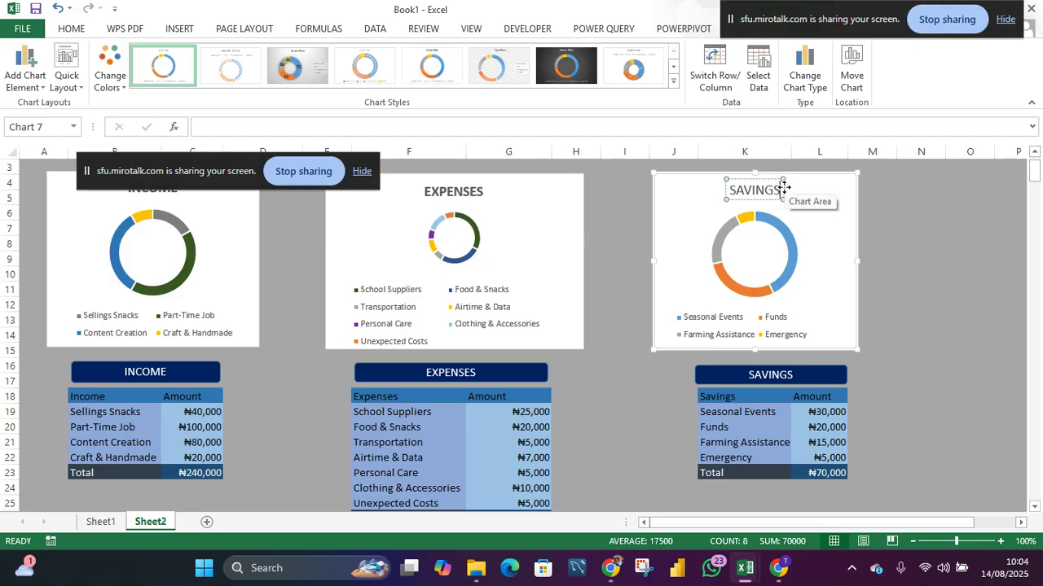
pyautogui.hotkey('ctrl', 'b')
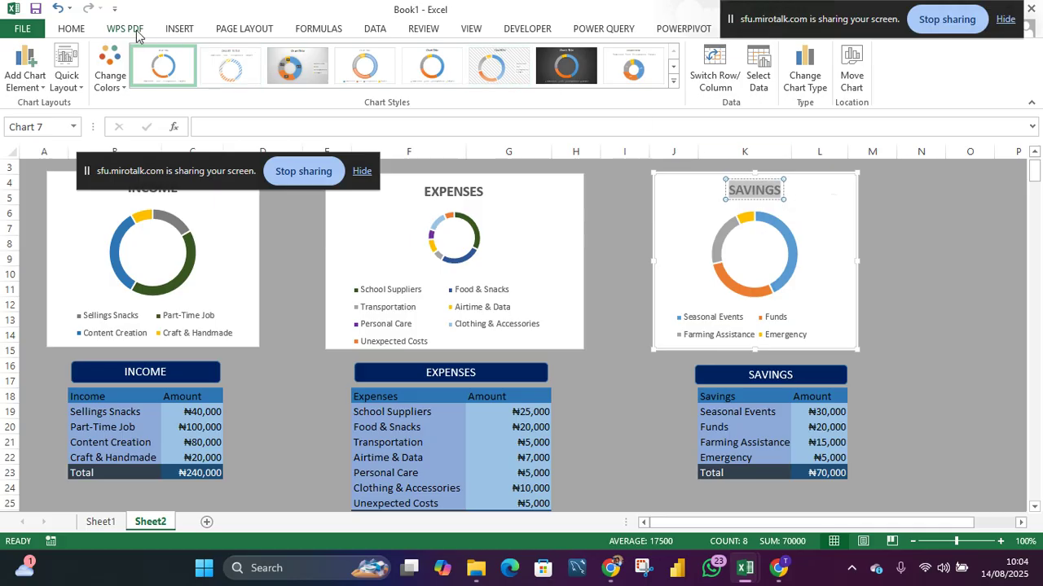
pyautogui.click(71, 28)
pyautogui.click(167, 56)
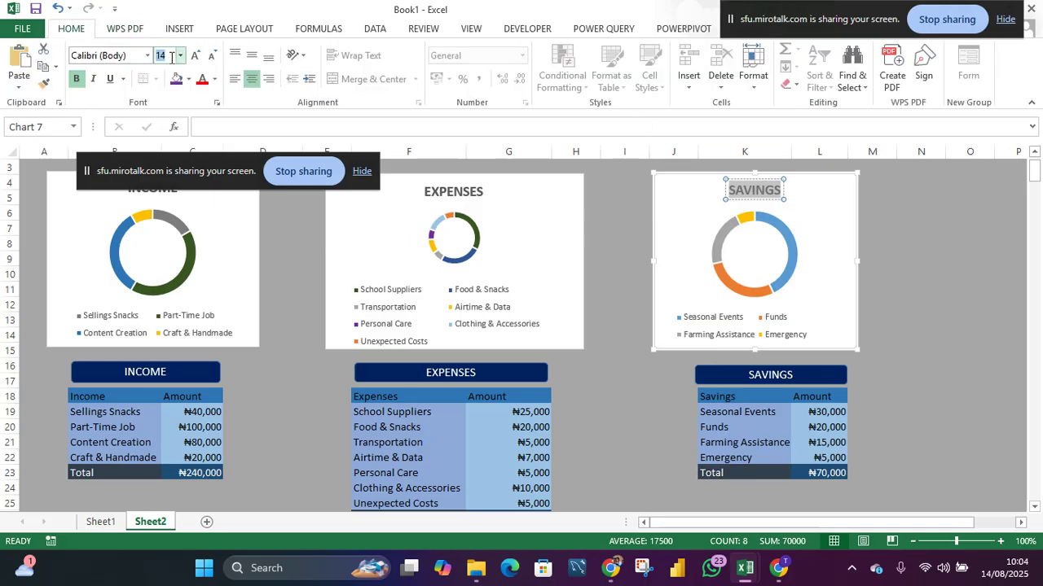
pyautogui.write('16')
# - Recolor the Seasonal Events slice of the savings doughnut dark green
pyautogui.doubleClick(787, 237)
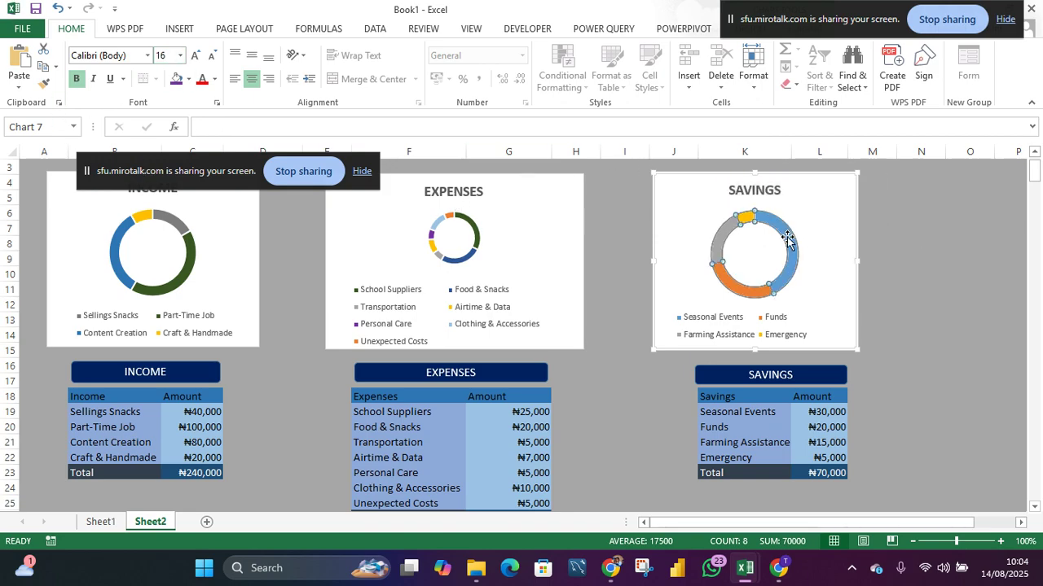
pyautogui.click(787, 237)
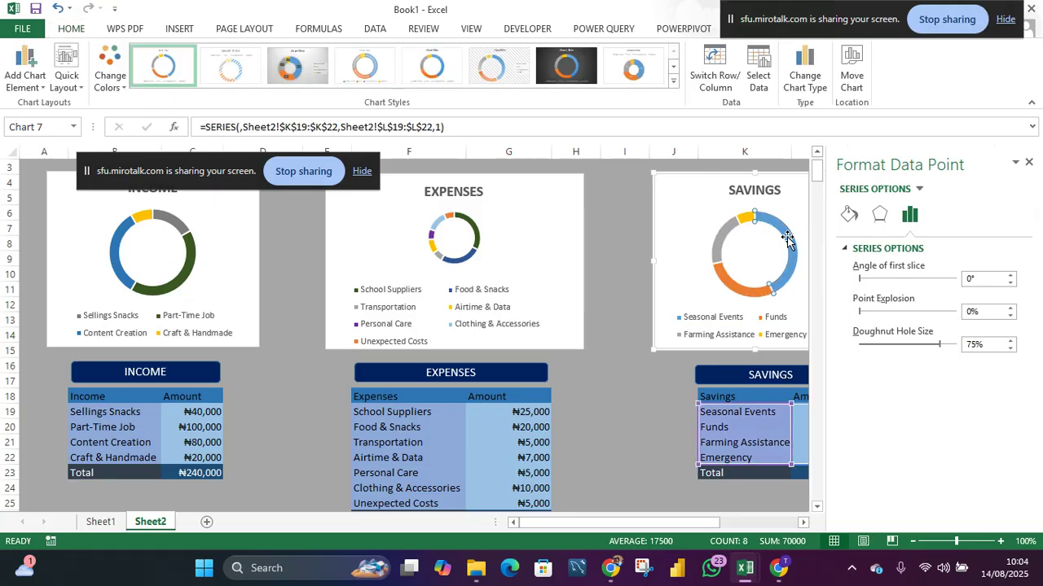
pyautogui.click(71, 30)
pyautogui.click(189, 79)
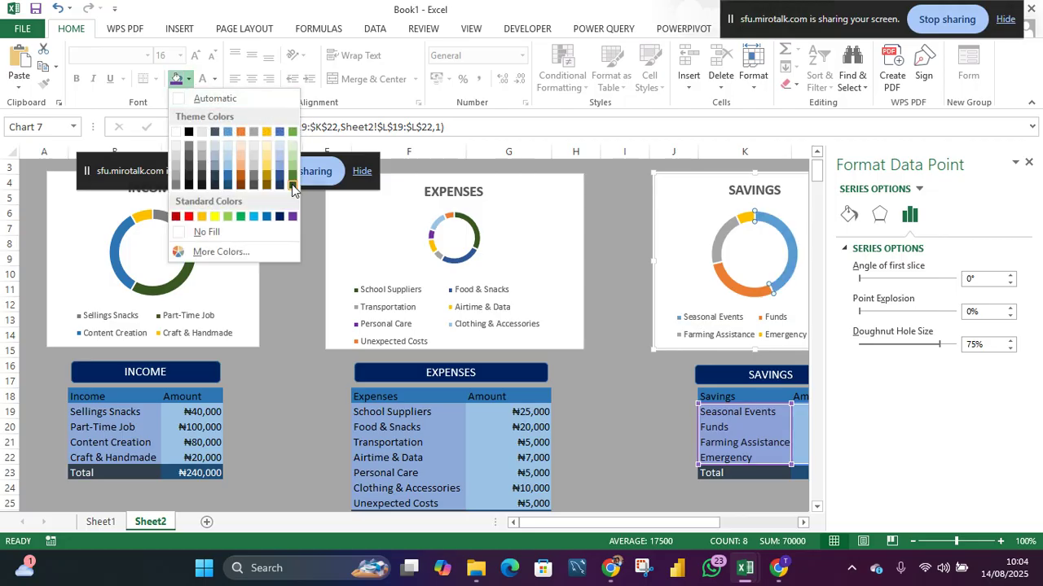
pyautogui.click(291, 185)
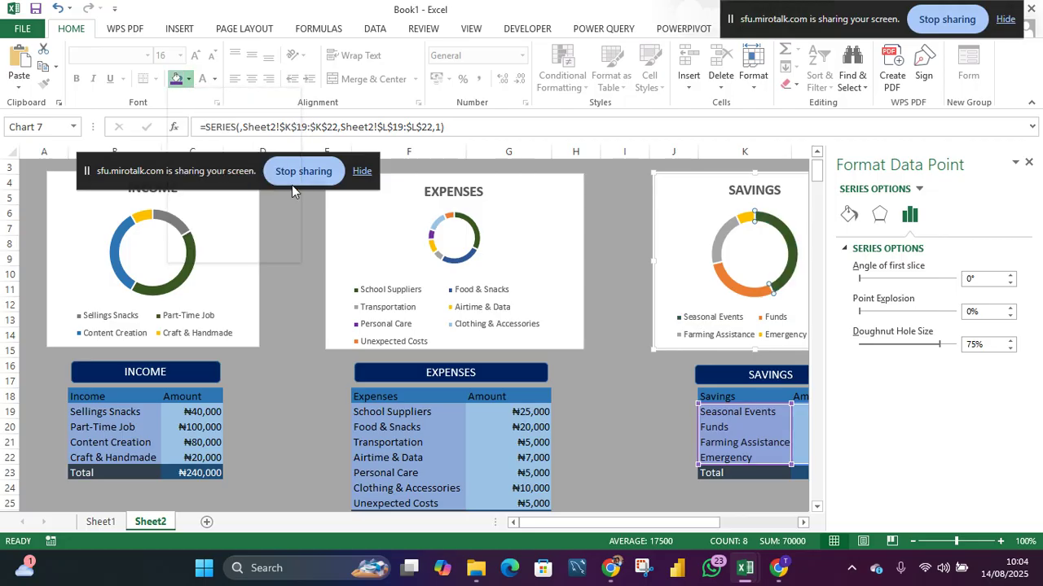
# - Recolor the Funds slice of the savings doughnut to Blue, Accent 5, Darker 25%
pyautogui.click(727, 285)
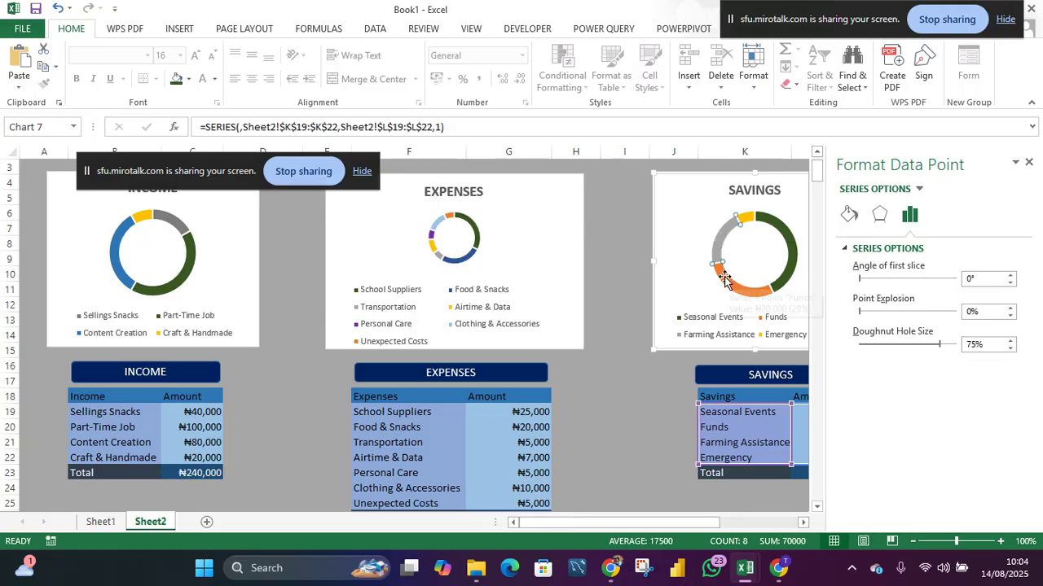
pyautogui.click(723, 279)
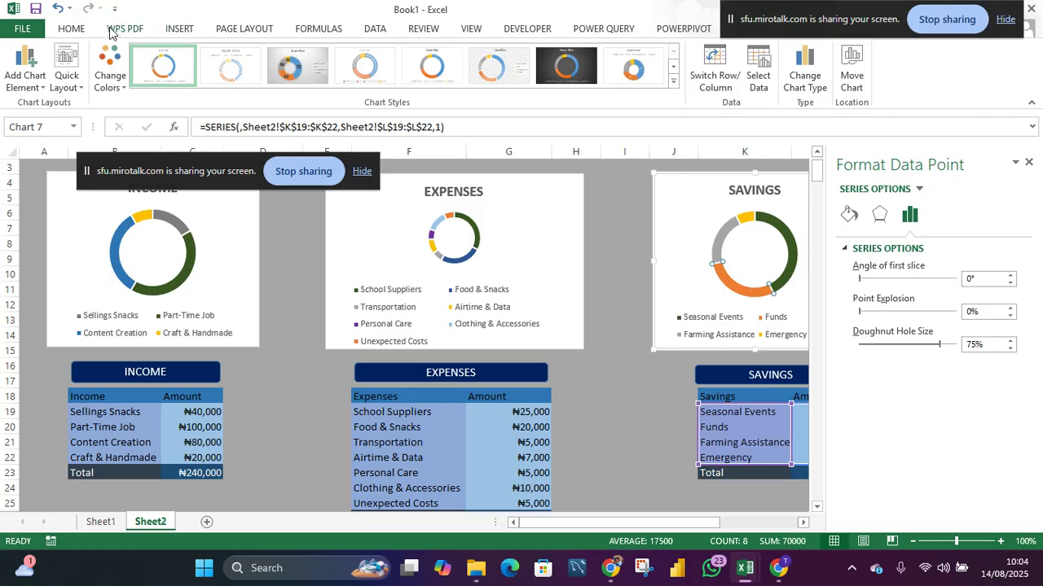
pyautogui.click(85, 31)
pyautogui.click(189, 79)
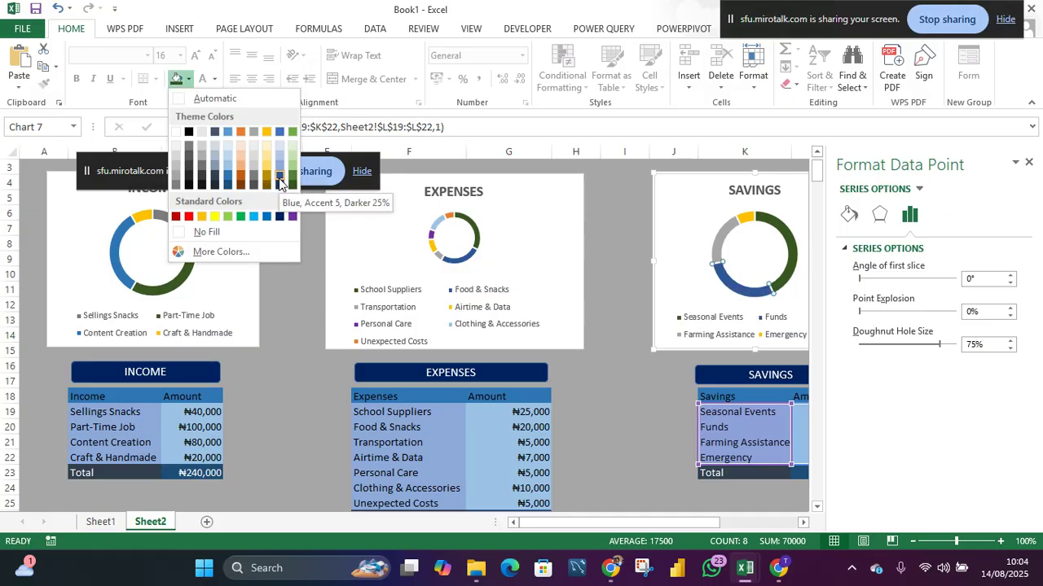
pyautogui.click(278, 177)
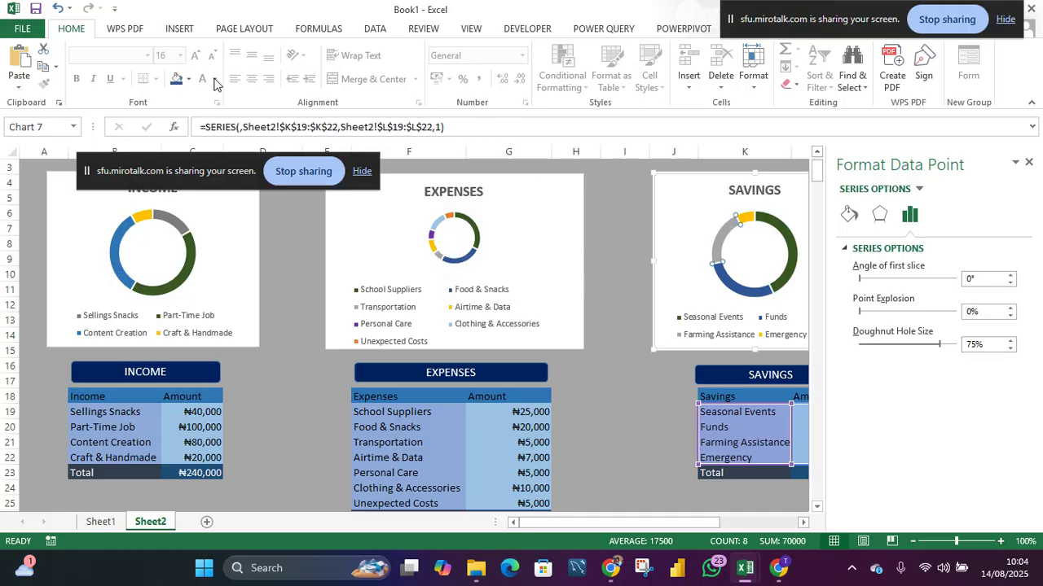
# - Recolor the Farming Assistance slice of the savings doughnut dark gray
pyautogui.click(189, 79)
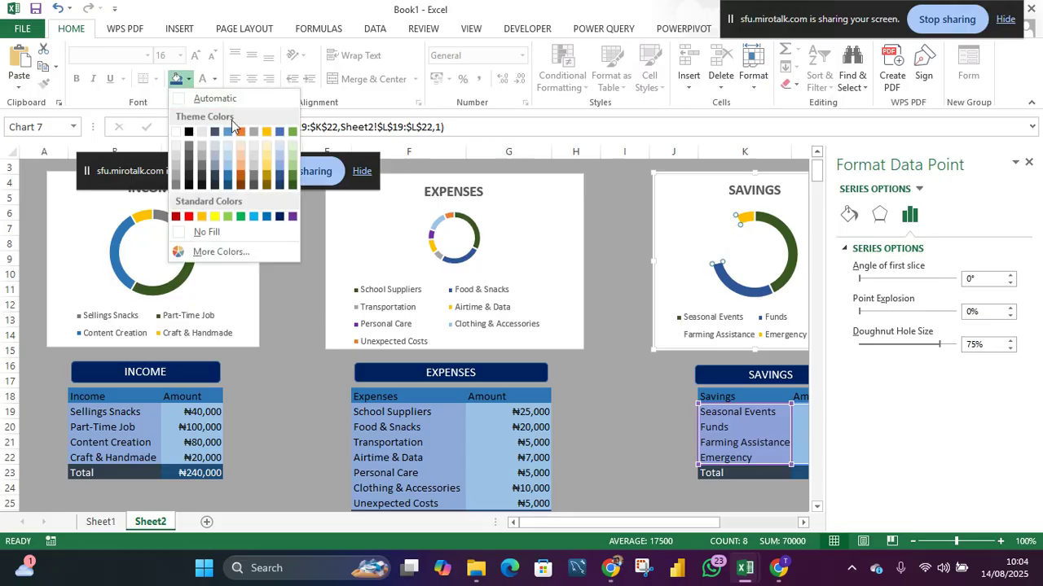
pyautogui.click(202, 169)
pyautogui.click(668, 412)
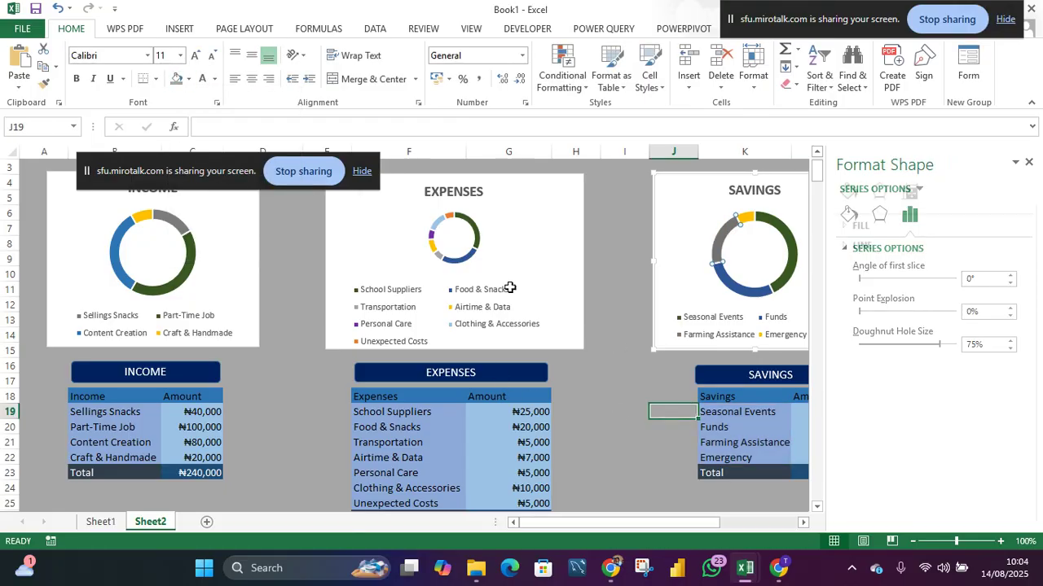
# - Apply the same dark chart style to the income, expenses and savings charts
pyautogui.click(245, 261)
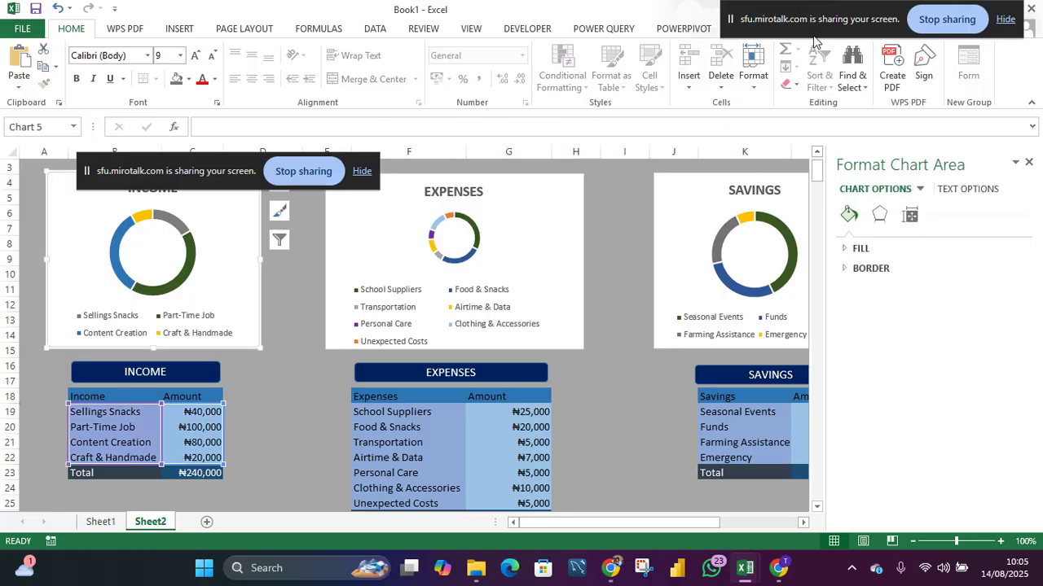
pyautogui.moveTo(807, 17); pyautogui.dragTo(539, 116)
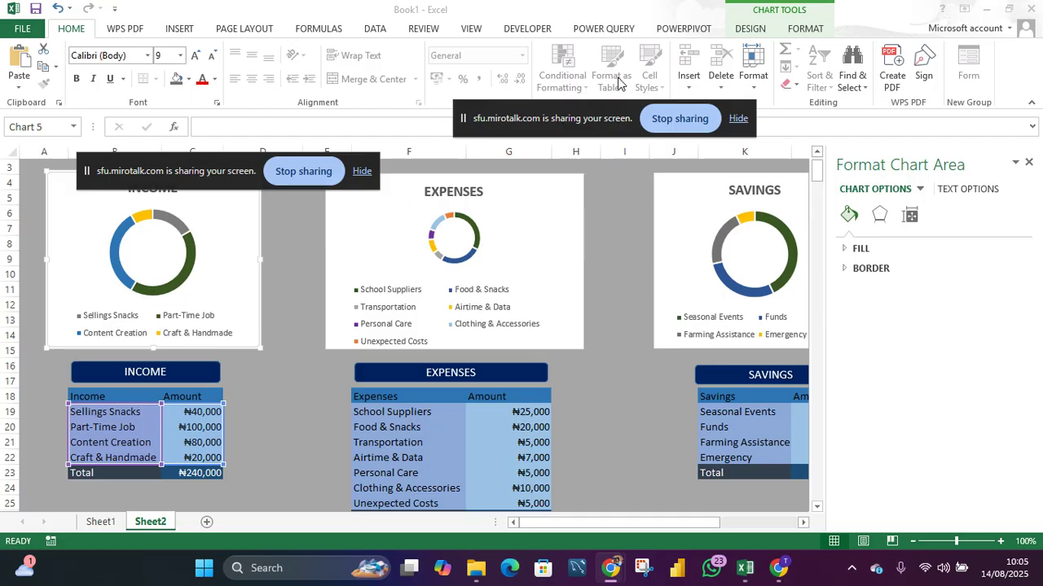
pyautogui.click(749, 29)
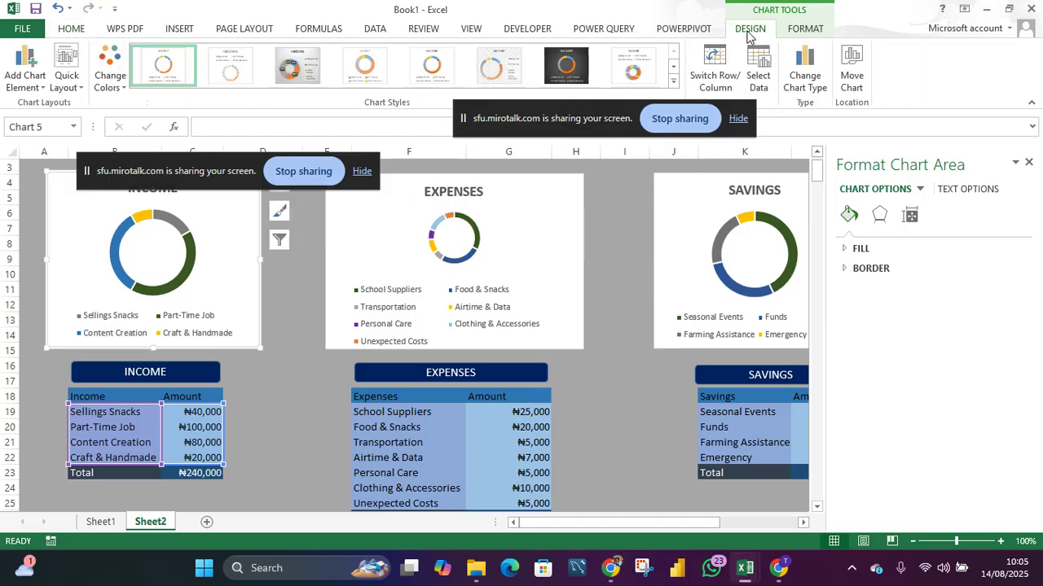
pyautogui.click(581, 65)
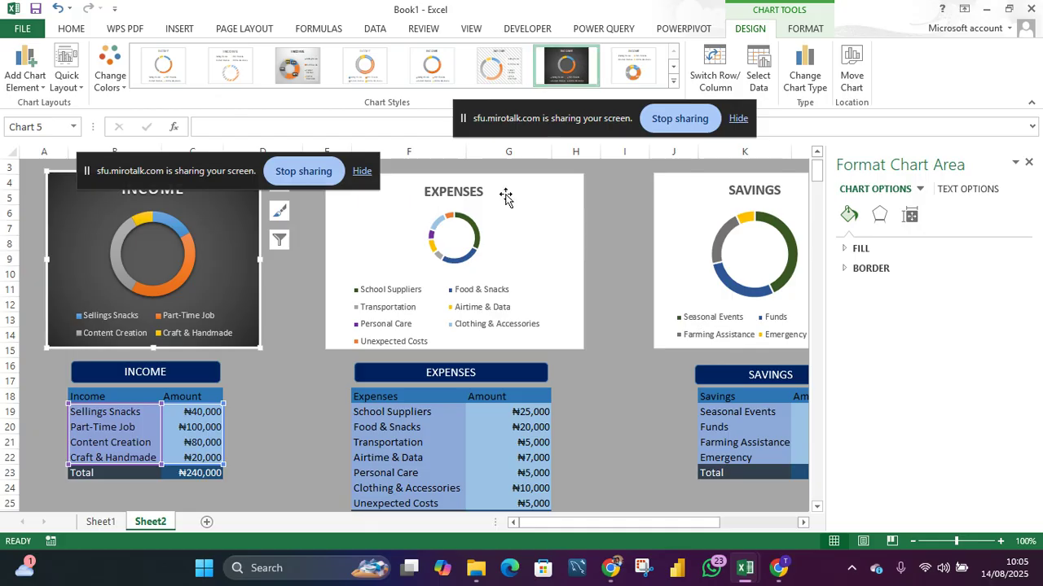
pyautogui.click(521, 254)
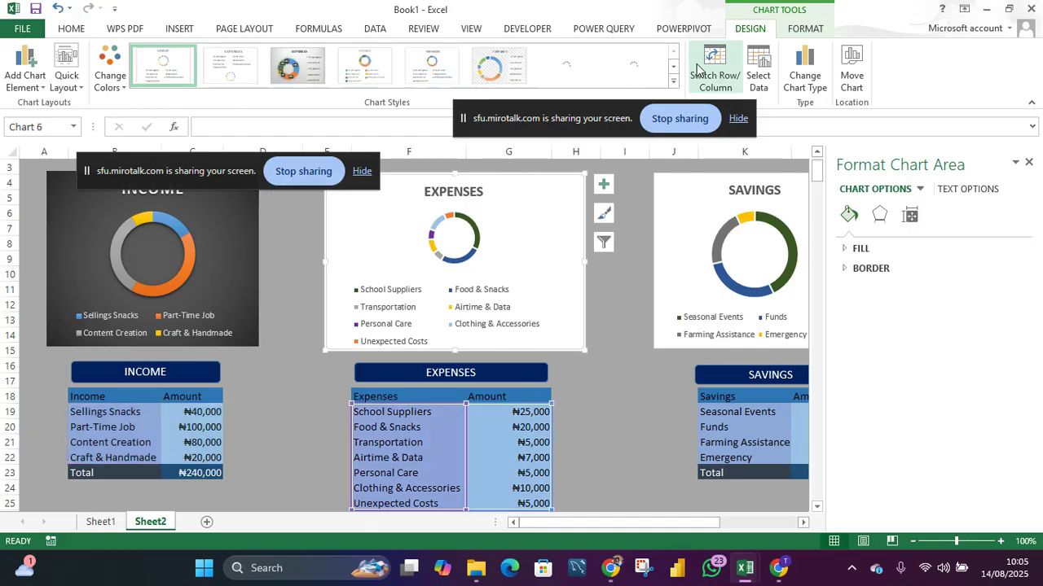
pyautogui.click(577, 73)
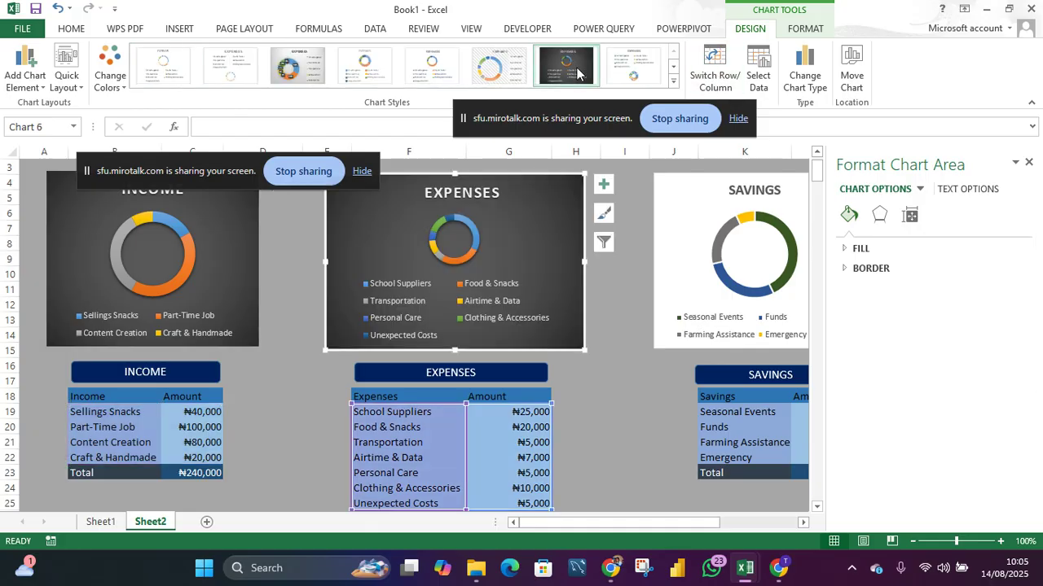
pyautogui.click(694, 243)
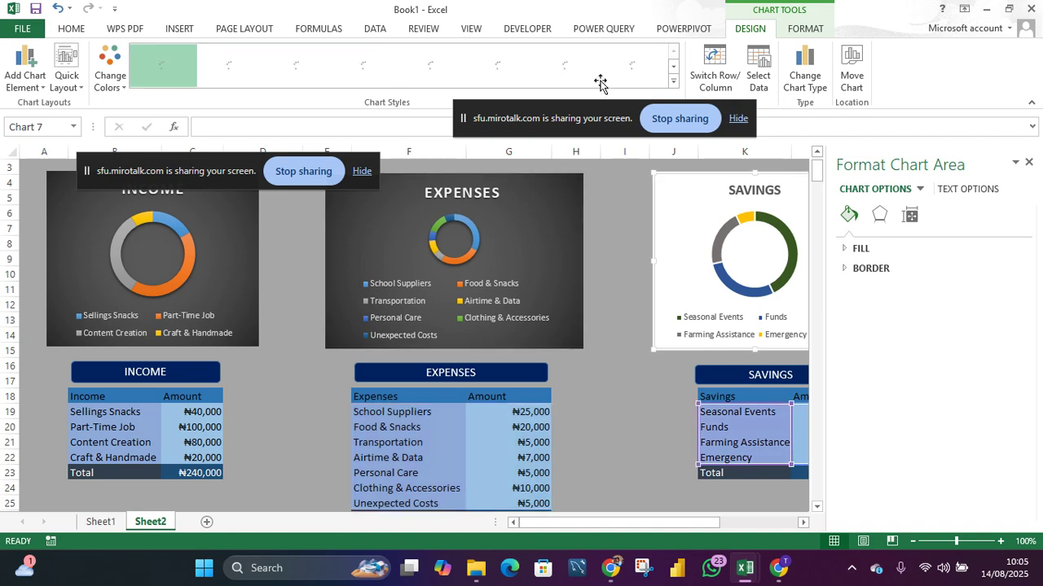
pyautogui.click(580, 65)
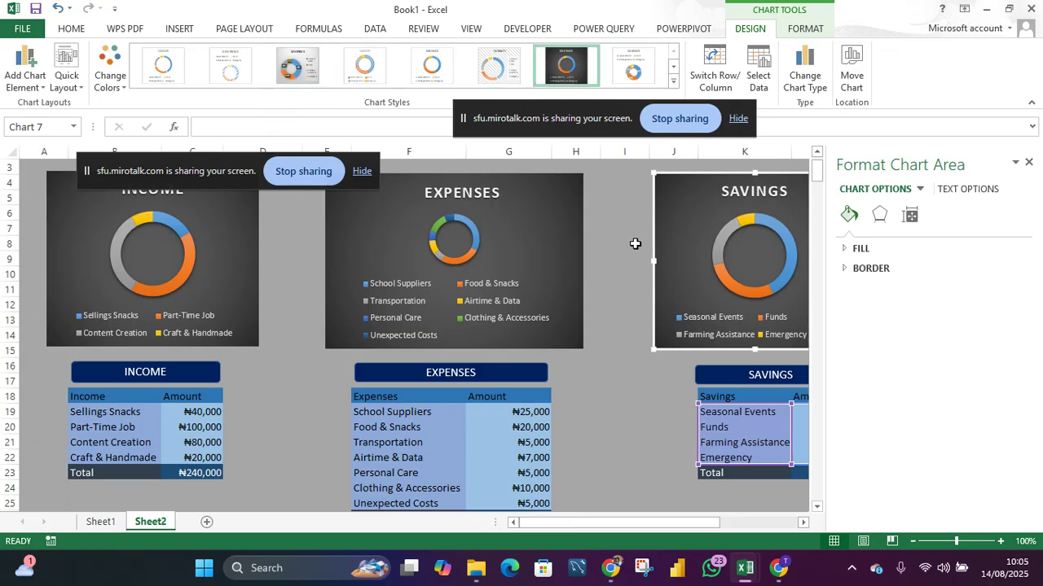
pyautogui.click(634, 265)
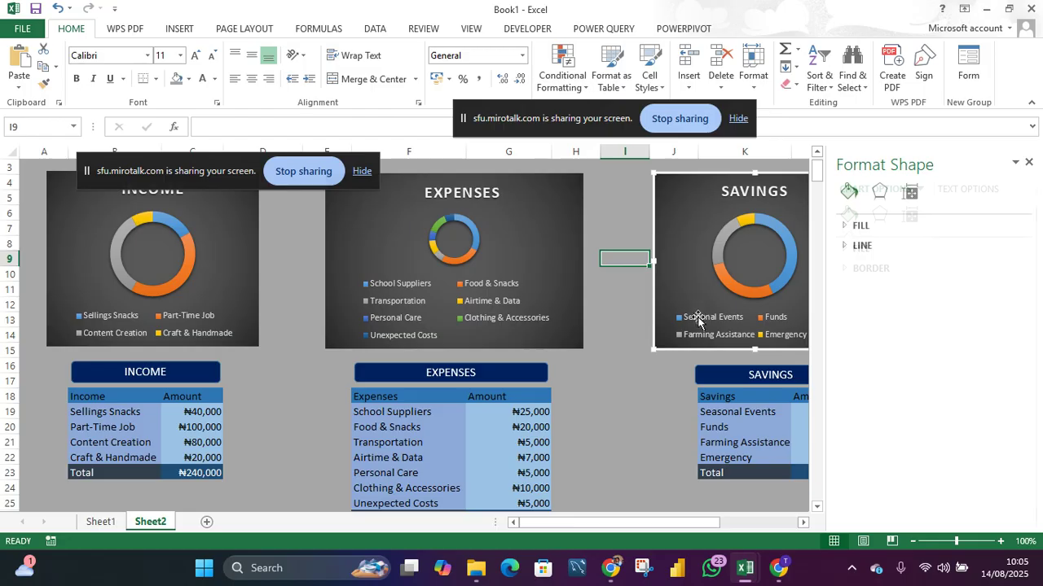
# - Close the Format Shape pane
pyautogui.moveTo(214, 168); pyautogui.dragTo(221, 141)
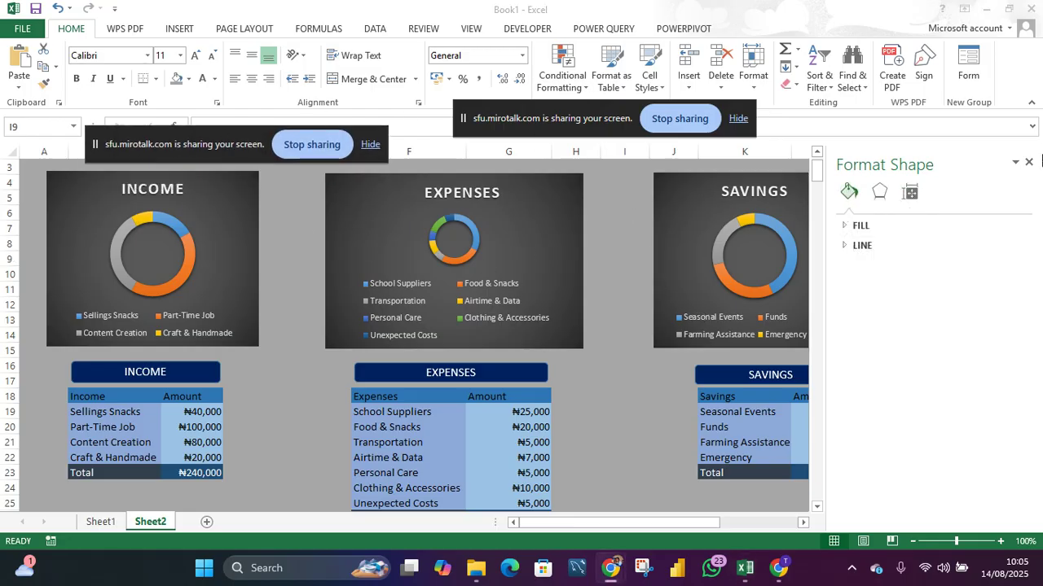
pyautogui.click(1028, 166)
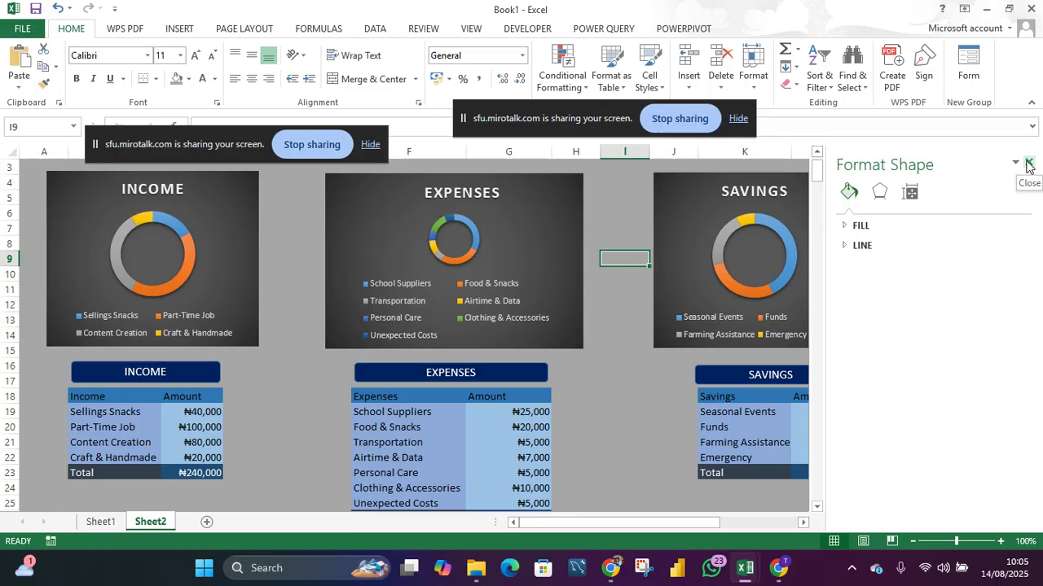
pyautogui.click(1029, 166)
pyautogui.scroll(1, 847, 196)
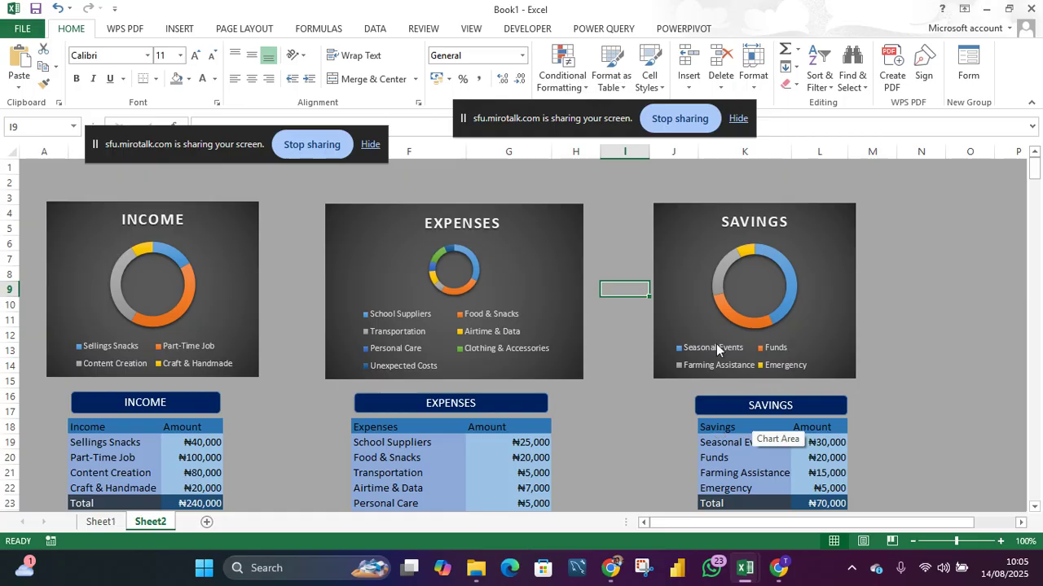
# - Paste a copy of the EXPENSES banner shape above the charts and stretch it from column A to column L
pyautogui.click(414, 409)
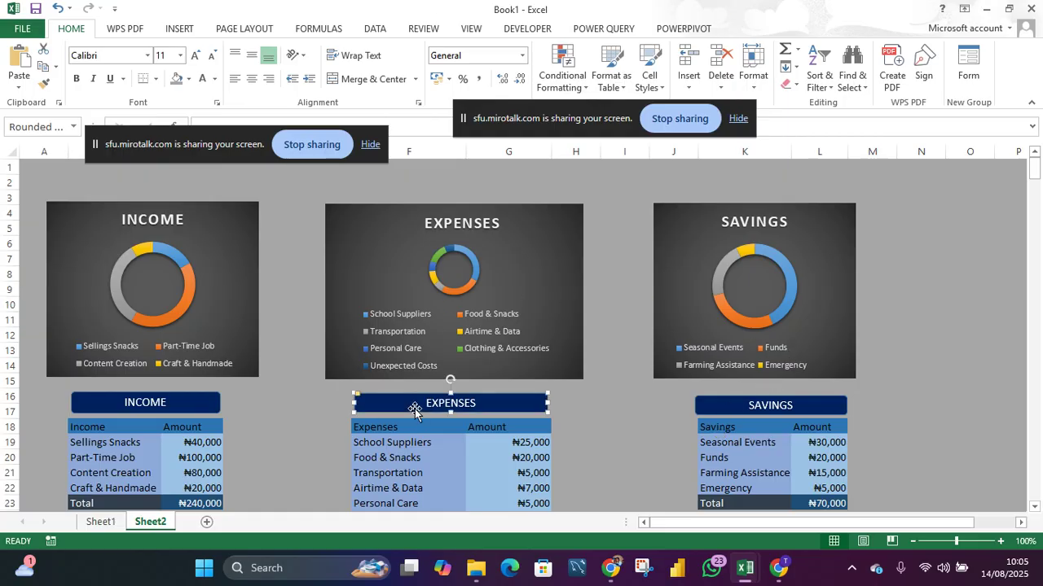
pyautogui.click(346, 186)
pyautogui.hotkey('ctrl', 'v')
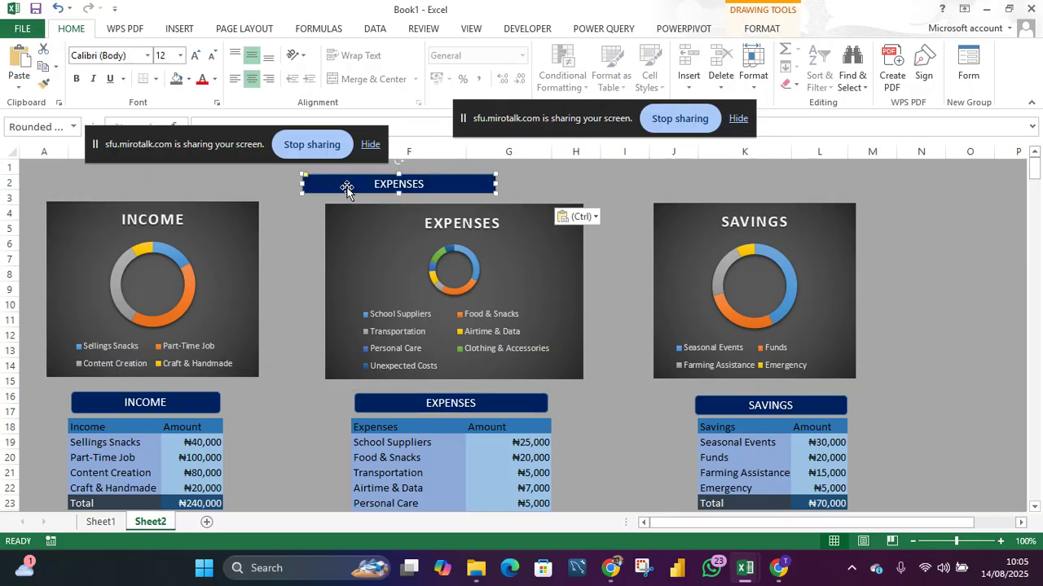
pyautogui.moveTo(301, 182); pyautogui.dragTo(64, 180)
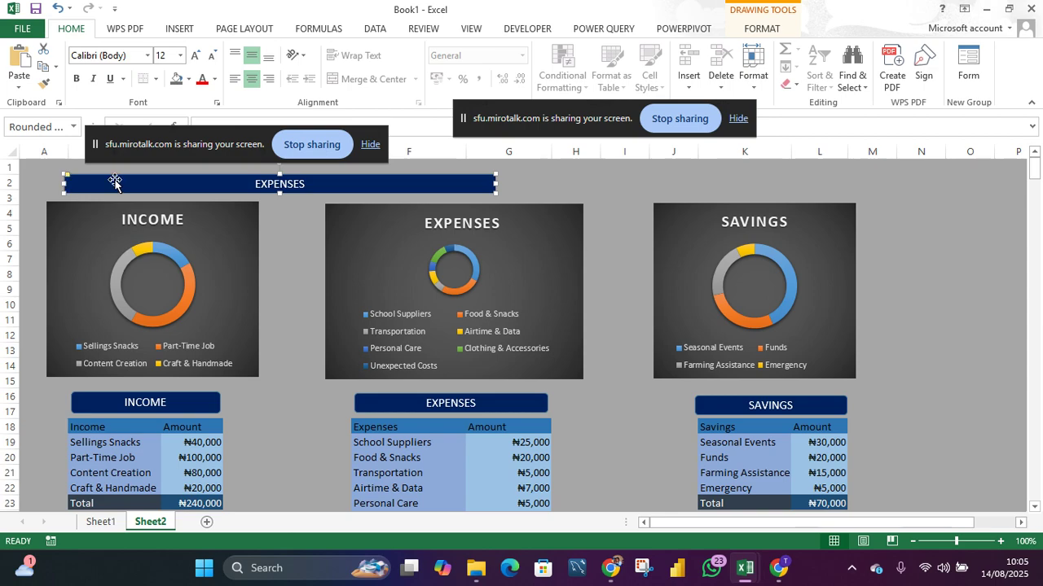
pyautogui.moveTo(496, 182); pyautogui.dragTo(853, 174)
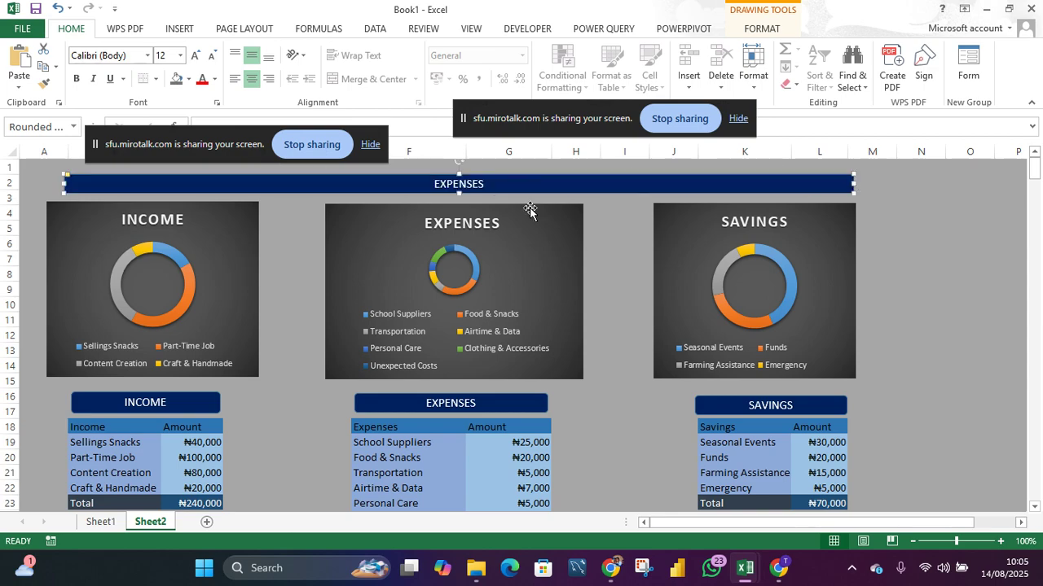
# - Replace the new banner's text with SUMMARY - JULY 2025
pyautogui.doubleClick(470, 184)
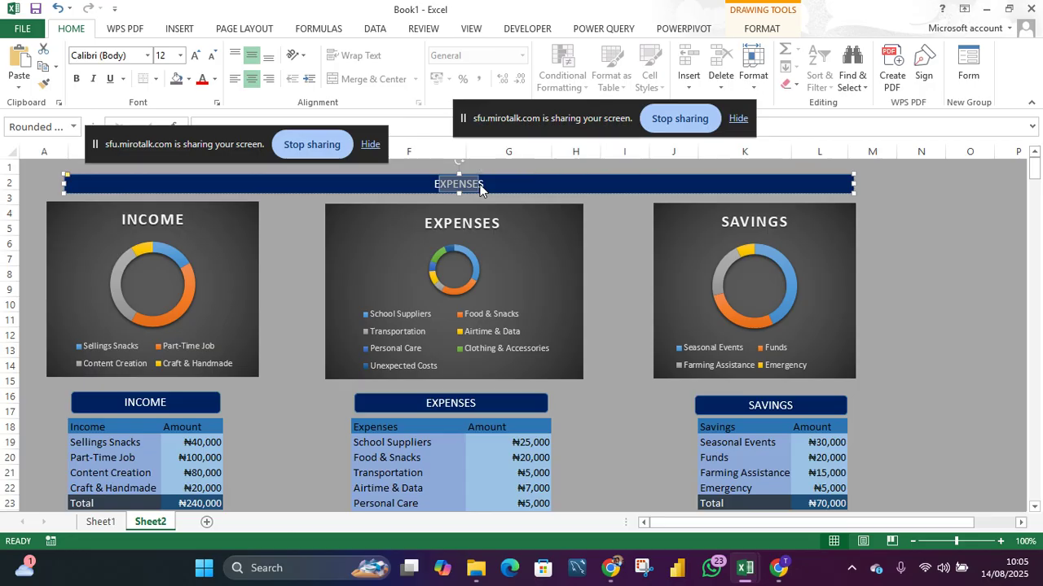
pyautogui.write('s')
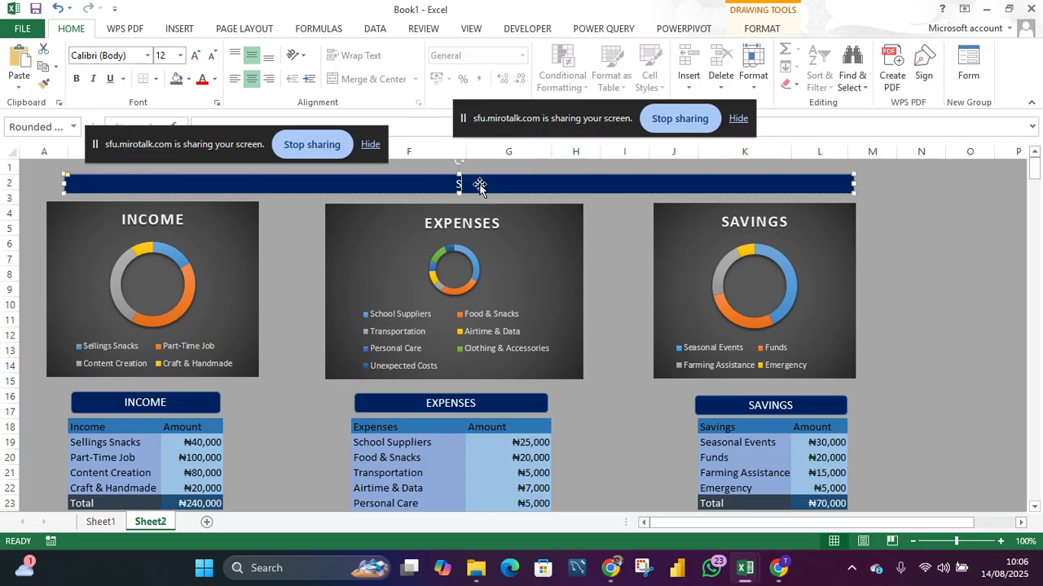
pyautogui.write('UMMAER')
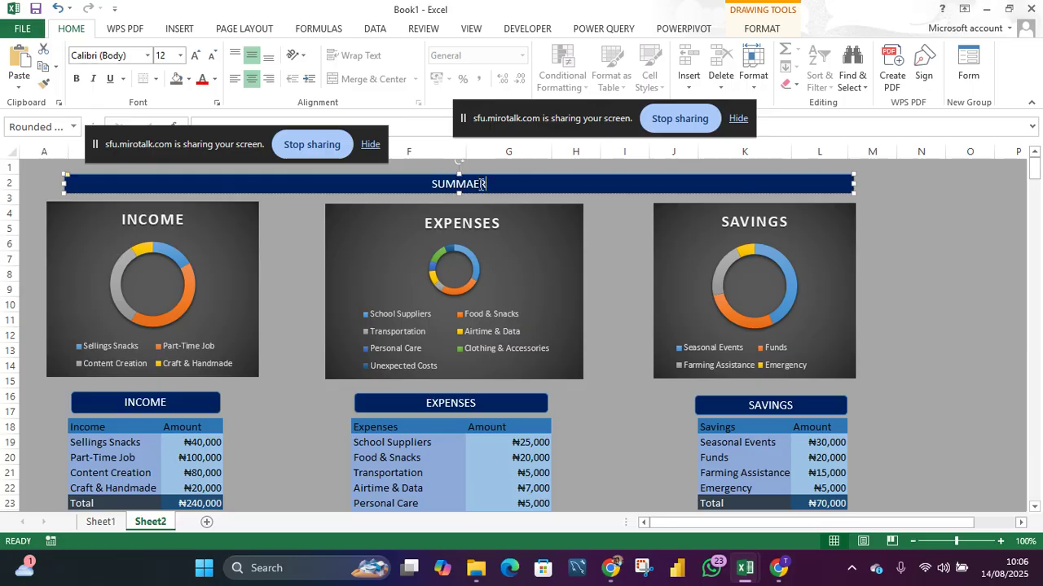
pyautogui.press('BackSpace')
pyautogui.press('BackSpace')
pyautogui.write('RY')
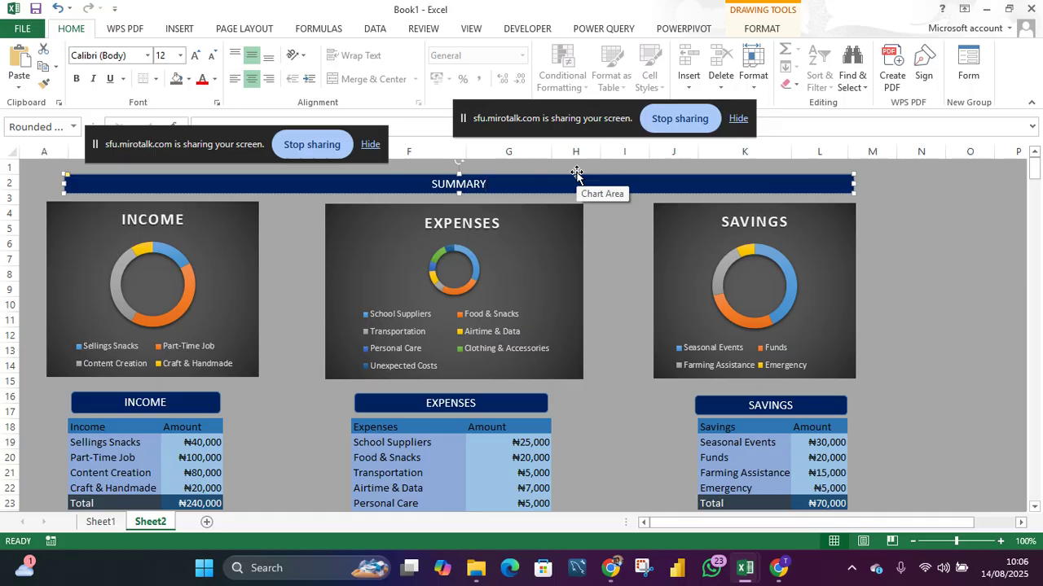
pyautogui.write(' - JULY 2025')
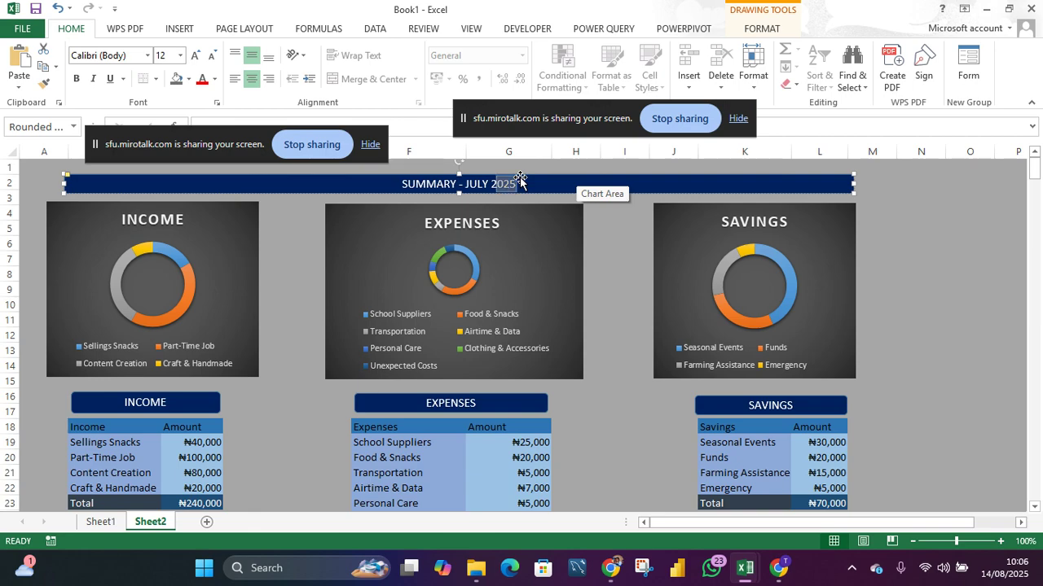
# - Make the banner title bold at 18 pt and nudge the banner slightly upward
pyautogui.hotkey('shift', 'Left')
pyautogui.hotkey('shift', 'Left')
pyautogui.hotkey('shift', 'Left')
pyautogui.hotkey('shift', 'Left')
pyautogui.hotkey('shift', 'Left')
pyautogui.hotkey('shift', 'Left')
pyautogui.hotkey('shift', 'Left')
pyautogui.hotkey('shift', 'Left')
pyautogui.hotkey('shift', 'Left')
pyautogui.hotkey('shift', 'Left')
pyautogui.hotkey('shift', 'Left')
pyautogui.hotkey('shift', 'Left')
pyautogui.hotkey('shift', 'Left')
pyautogui.hotkey('shift', 'Left')
pyautogui.hotkey('shift', 'Left')
pyautogui.hotkey('shift', 'Left')
pyautogui.hotkey('shift', 'Left')
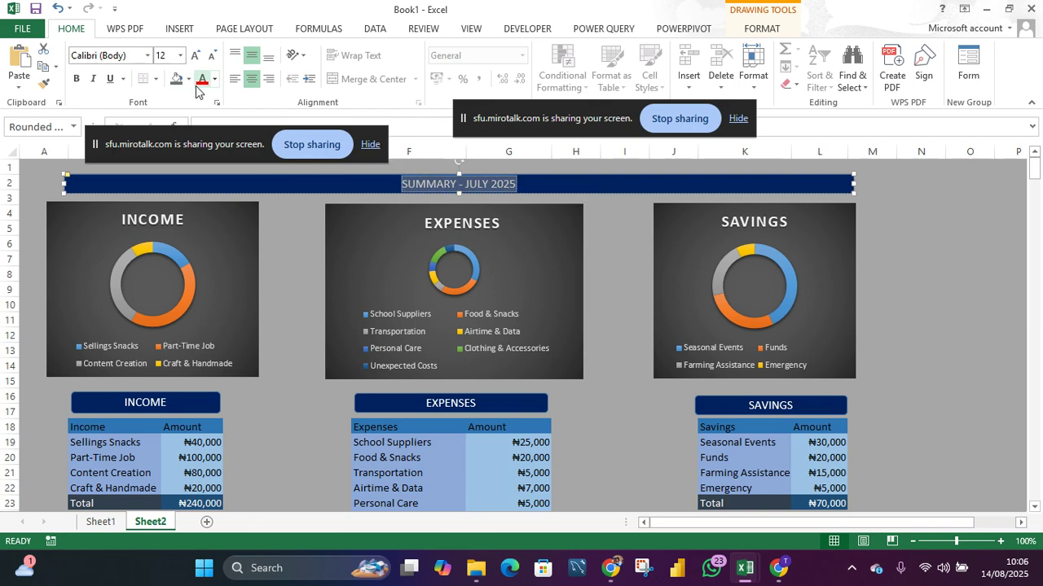
pyautogui.hotkey('ctrl', 'b')
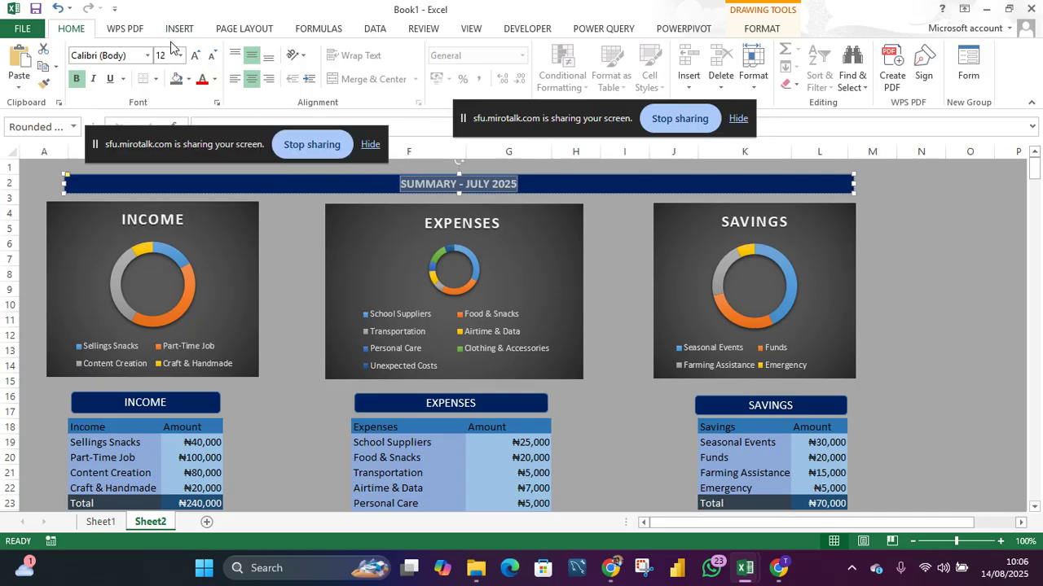
pyautogui.click(181, 56)
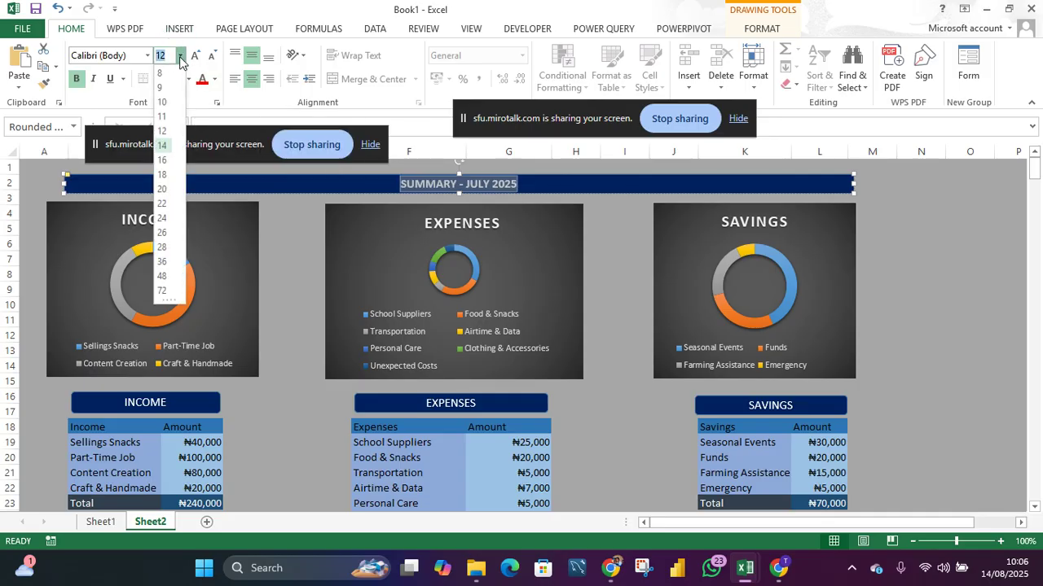
pyautogui.click(163, 160)
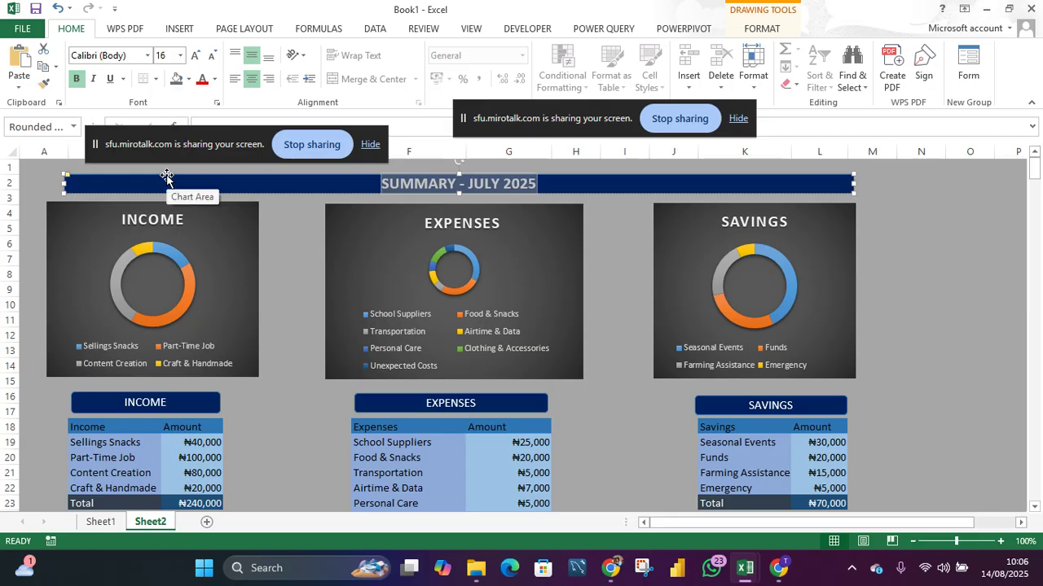
pyautogui.click(167, 55)
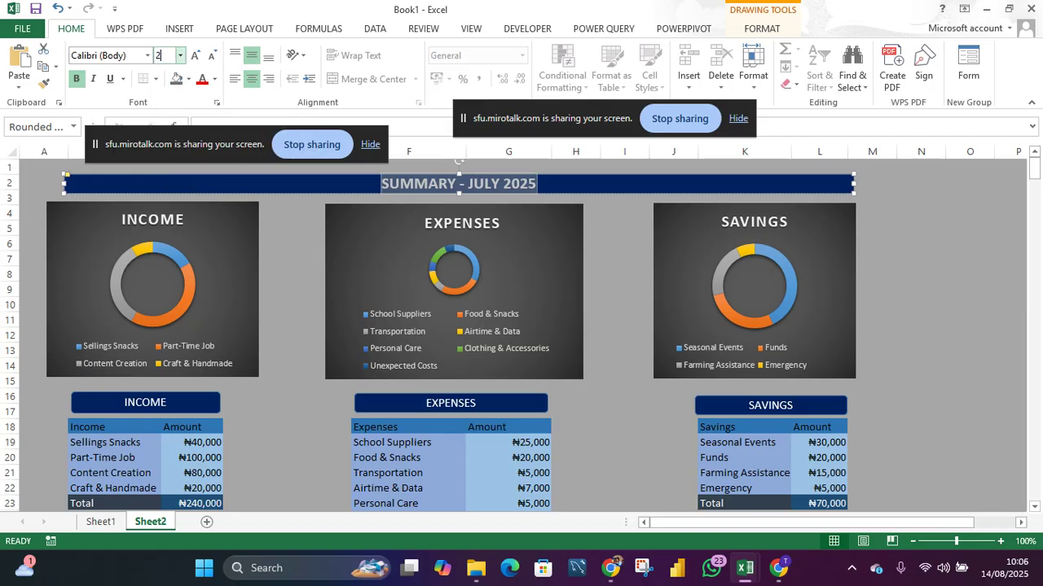
pyautogui.press('Return')
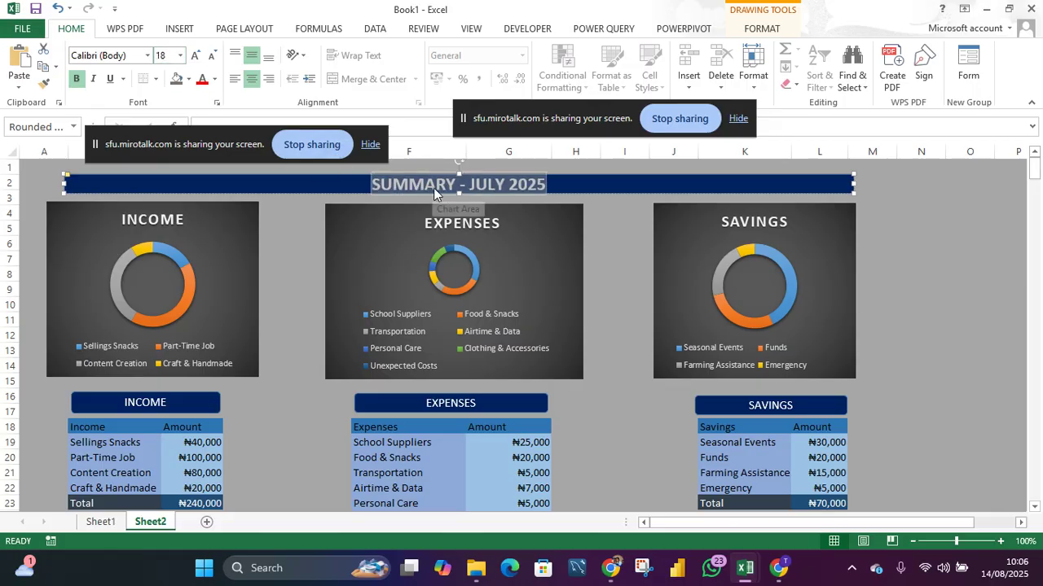
pyautogui.moveTo(457, 195); pyautogui.dragTo(458, 165)
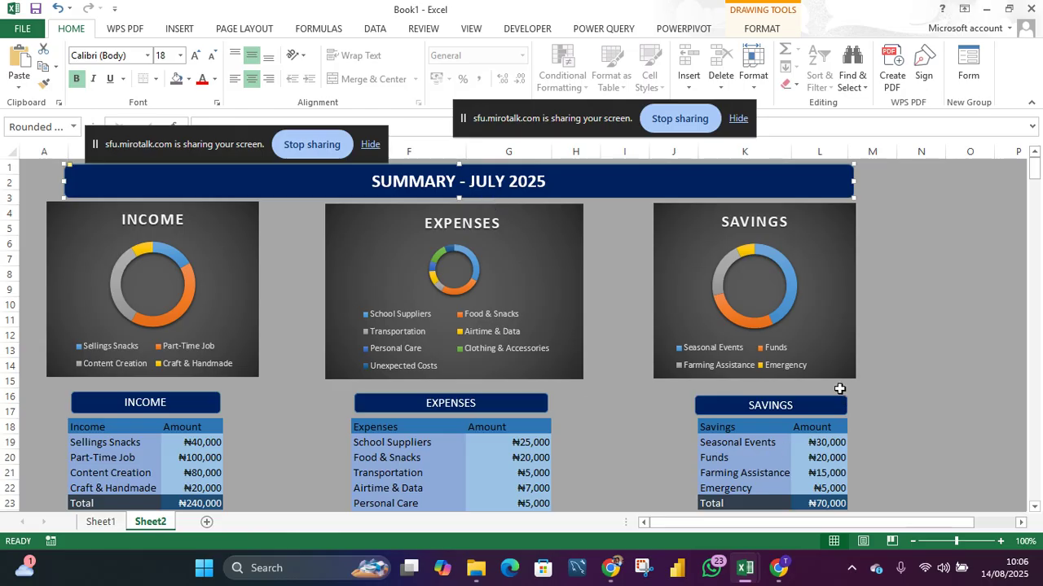
pyautogui.click(931, 356)
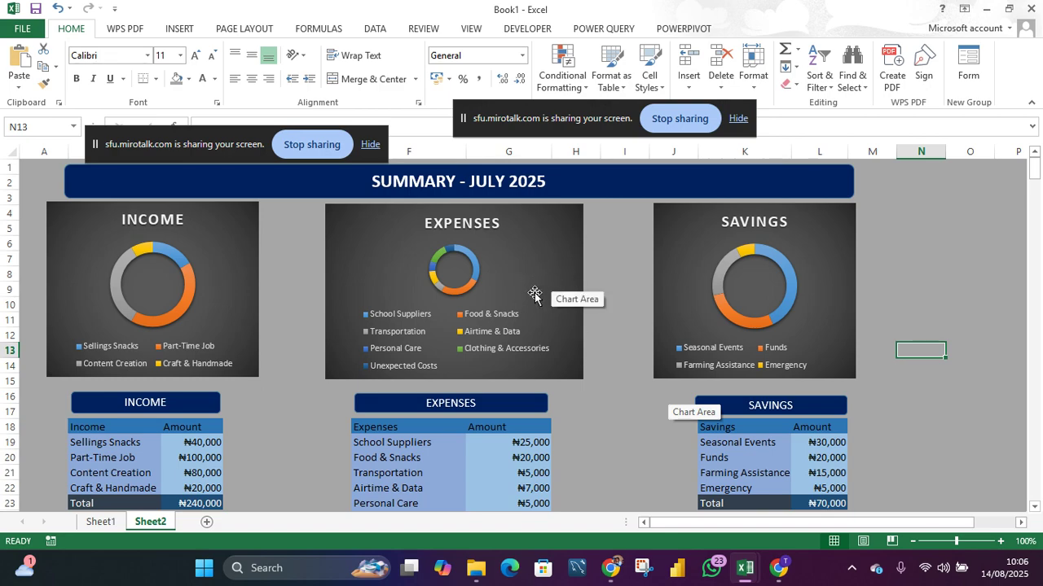
pyautogui.click(221, 285)
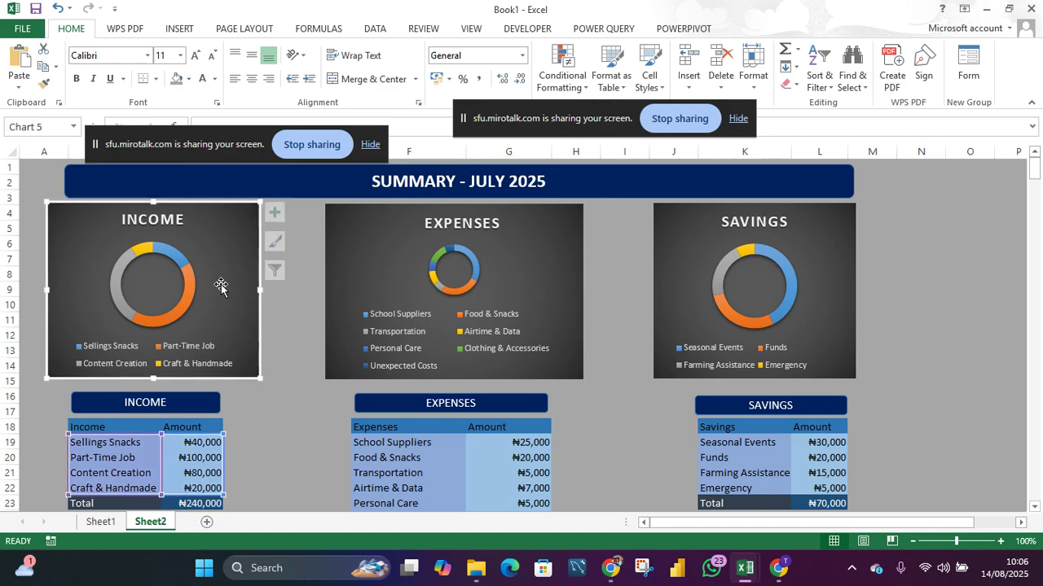
pyautogui.click(188, 80)
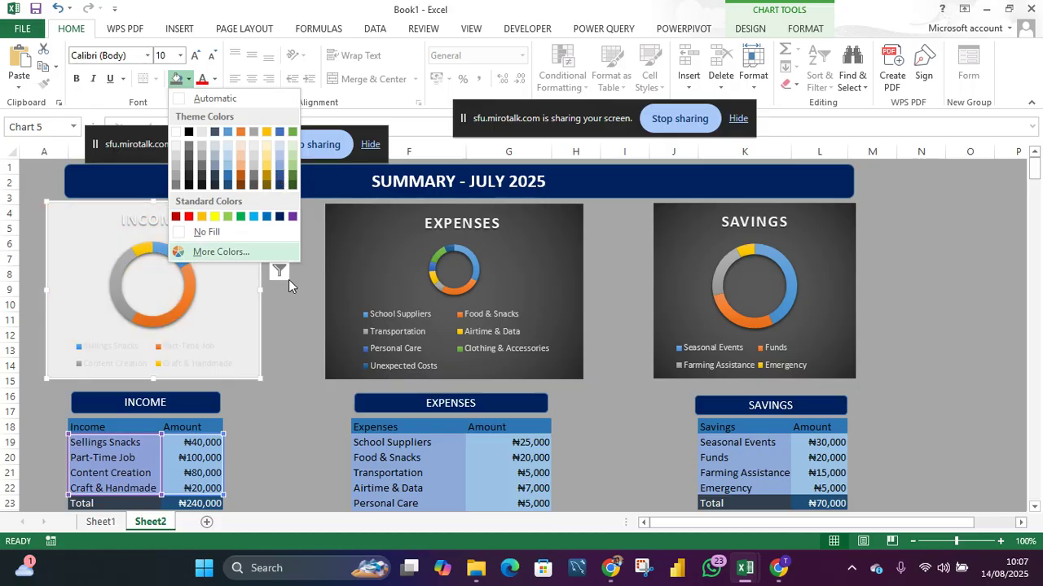
pyautogui.click(312, 348)
pyautogui.scroll(-2, 492, 428)
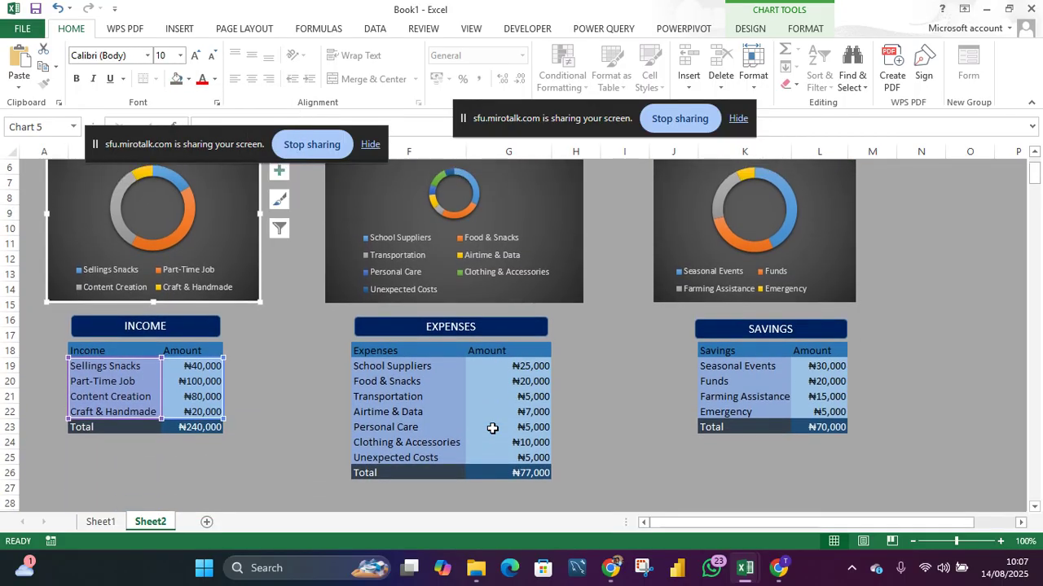
pyautogui.scroll(2, 492, 429)
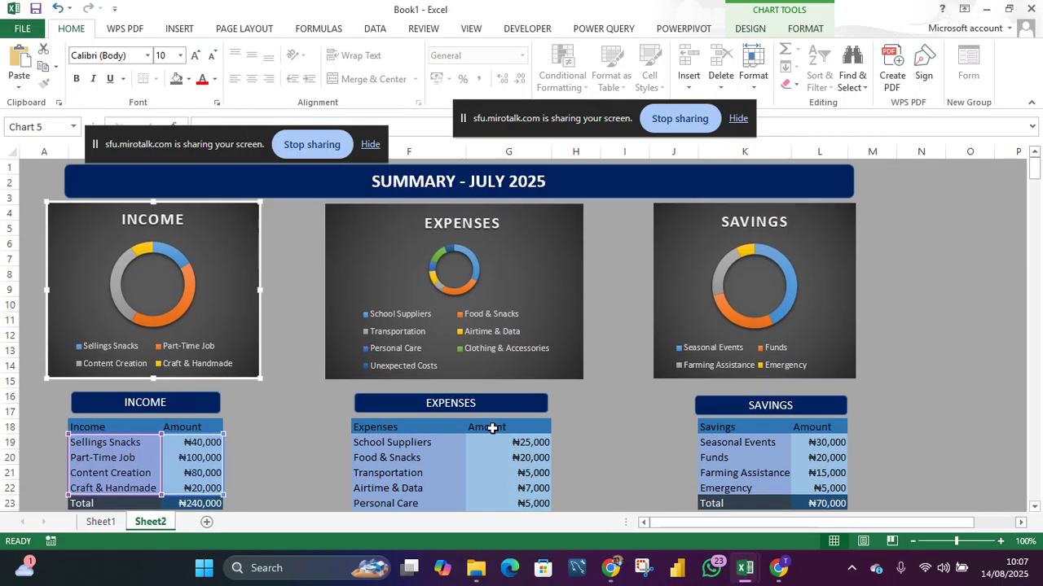
# - Recolor the Personal Care slice of the expenses doughnut a light gray and close the formatting pane
pyautogui.doubleClick(434, 271)
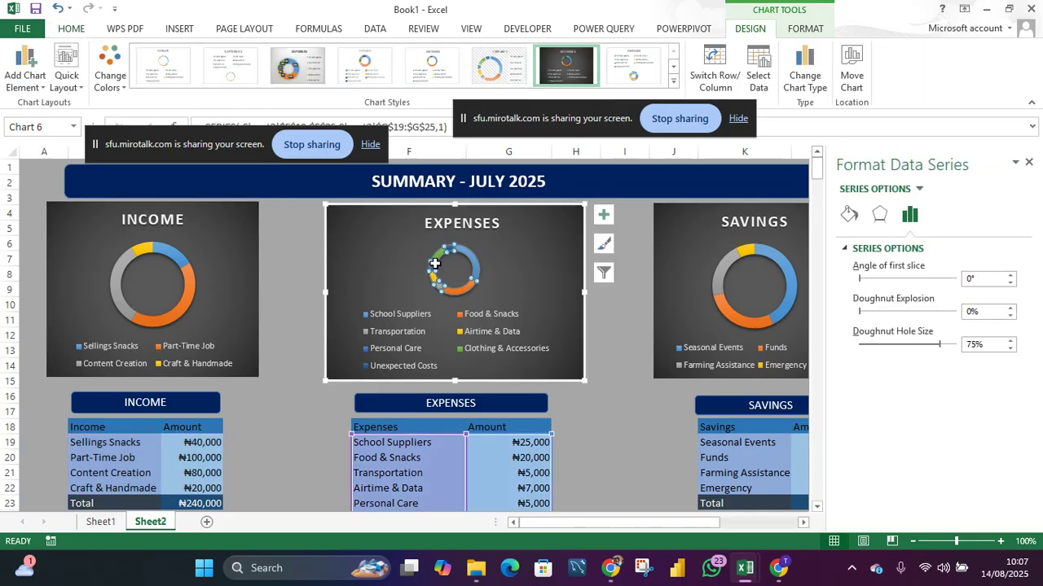
pyautogui.click(435, 263)
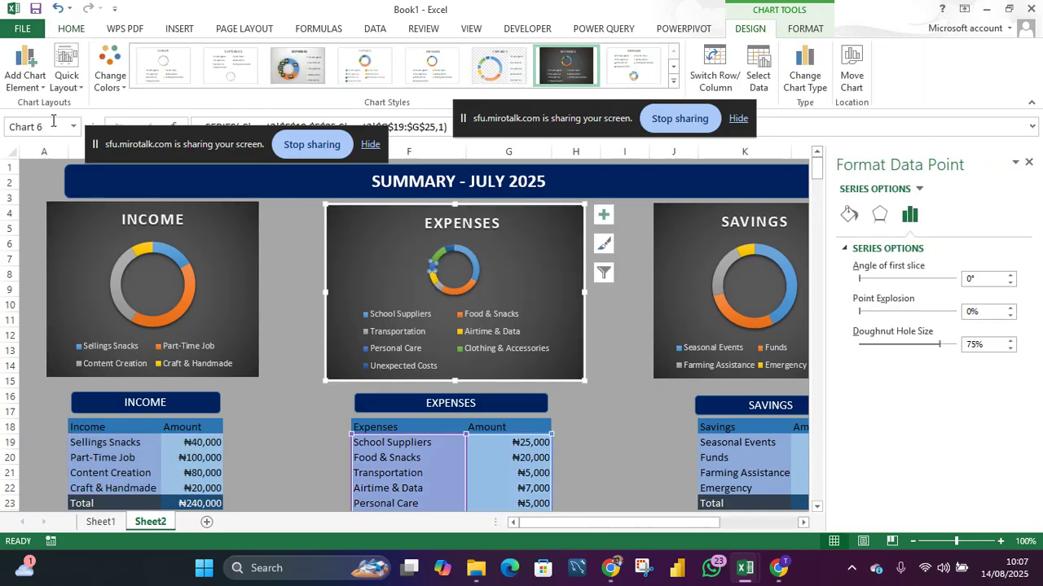
pyautogui.click(78, 31)
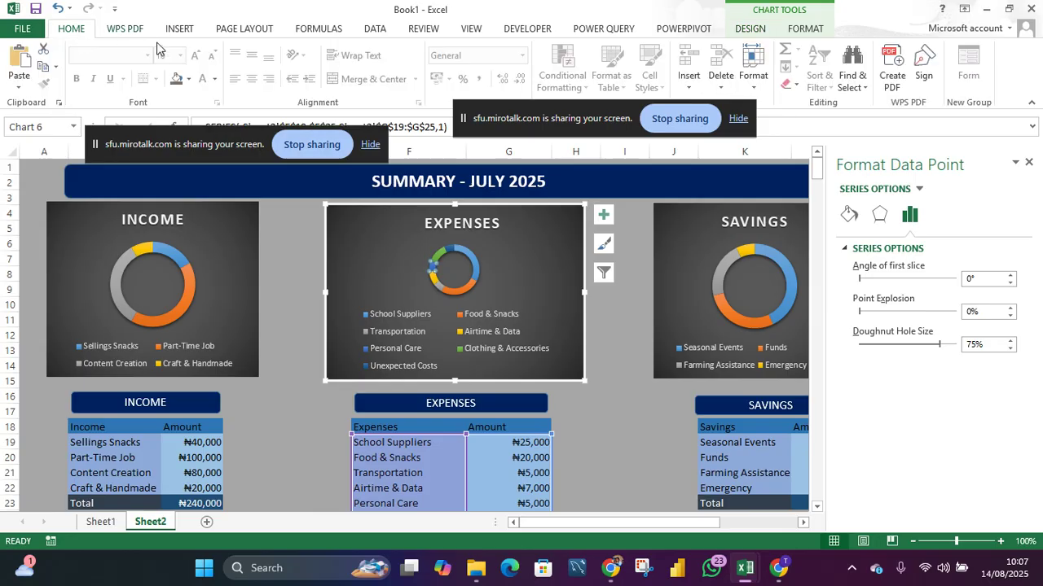
pyautogui.click(186, 79)
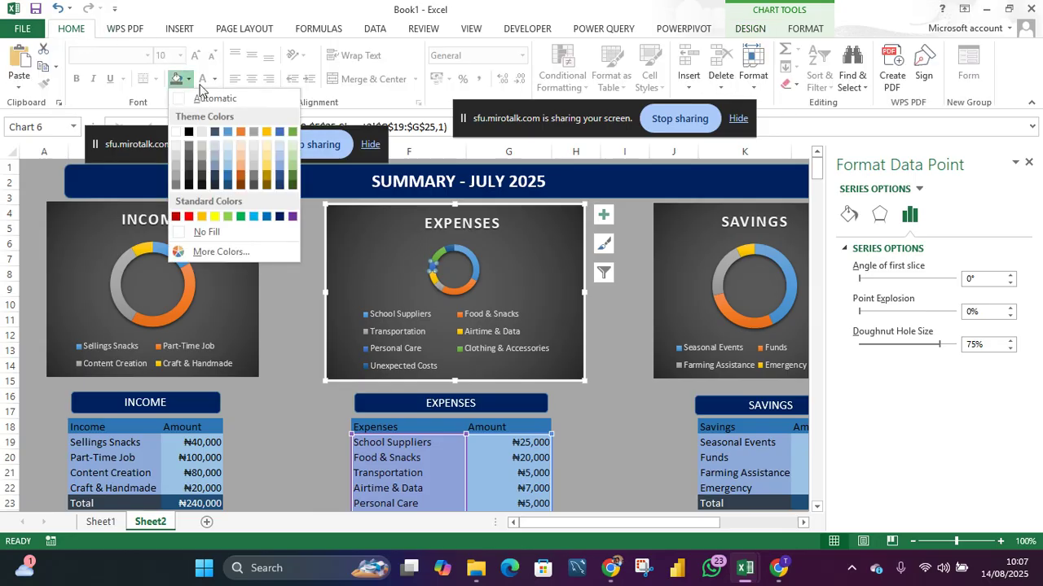
pyautogui.click(256, 158)
pyautogui.click(379, 255)
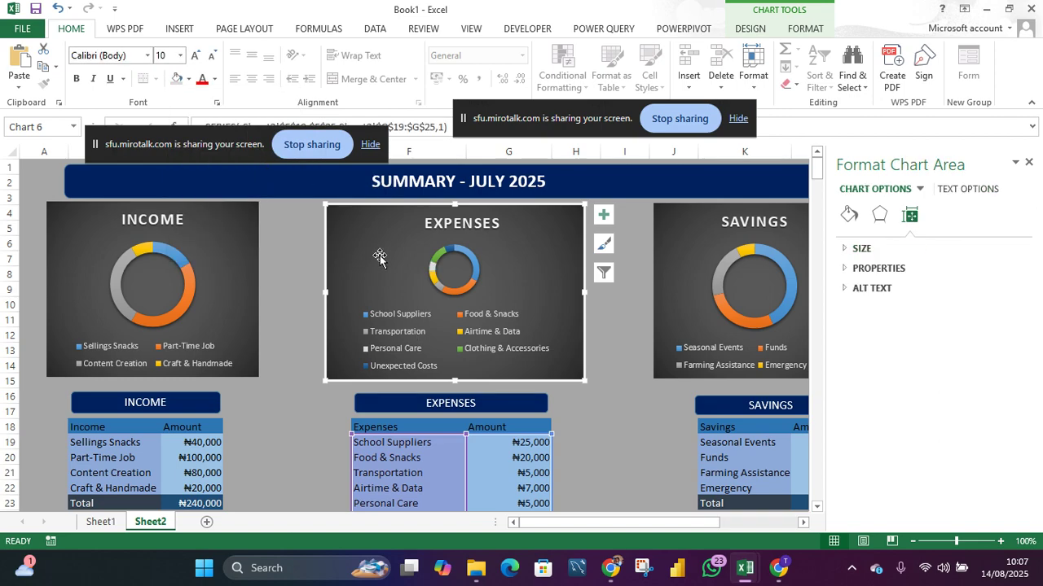
pyautogui.click(615, 348)
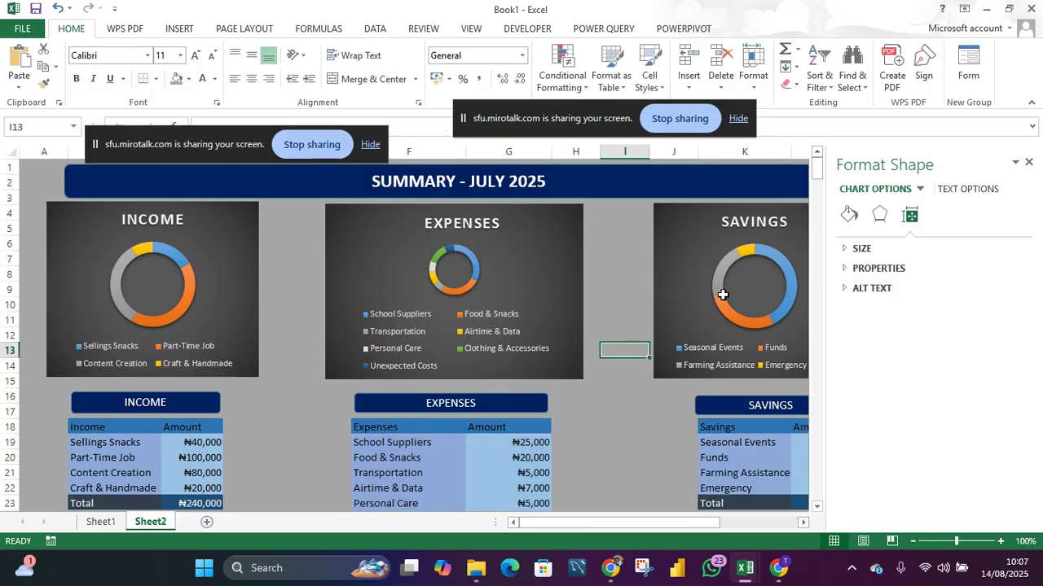
pyautogui.click(1028, 164)
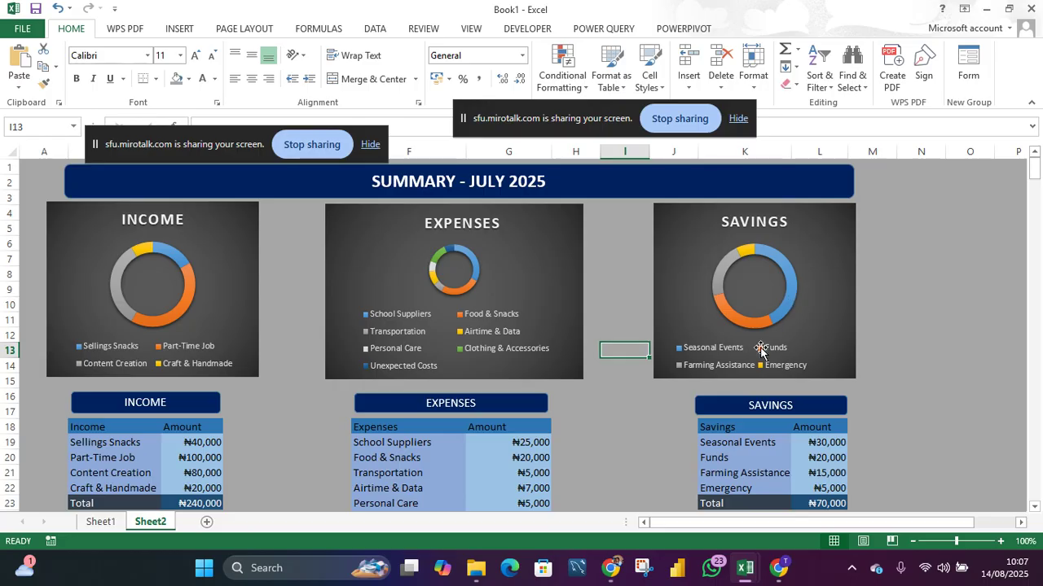
# - Move the savings table and its header one column left into columns J and K
pyautogui.scroll(-5, 779, 356)
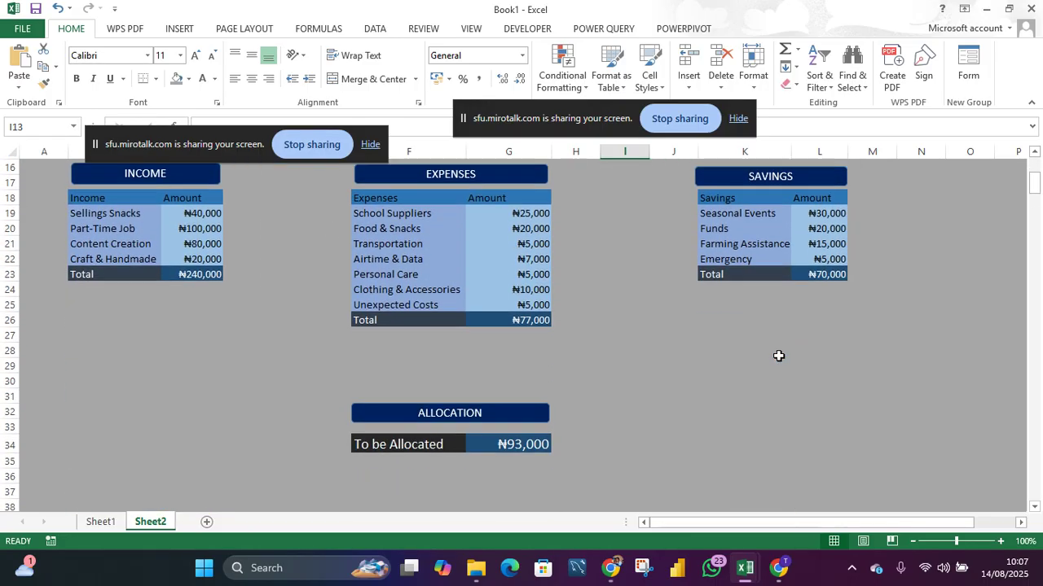
pyautogui.scroll(3, 778, 356)
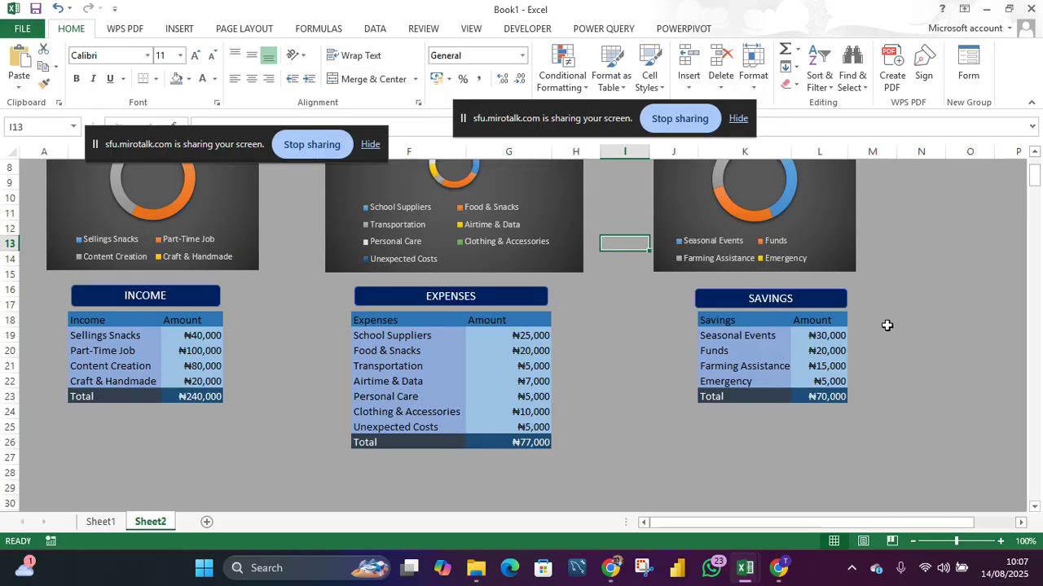
pyautogui.click(821, 303)
pyautogui.moveTo(822, 303)
pyautogui.mouseDown()
pyautogui.moveTo(805, 311)
pyautogui.moveTo(831, 320)
pyautogui.moveTo(834, 380)
pyautogui.moveTo(800, 406)
pyautogui.moveTo(788, 399)
pyautogui.mouseUp()
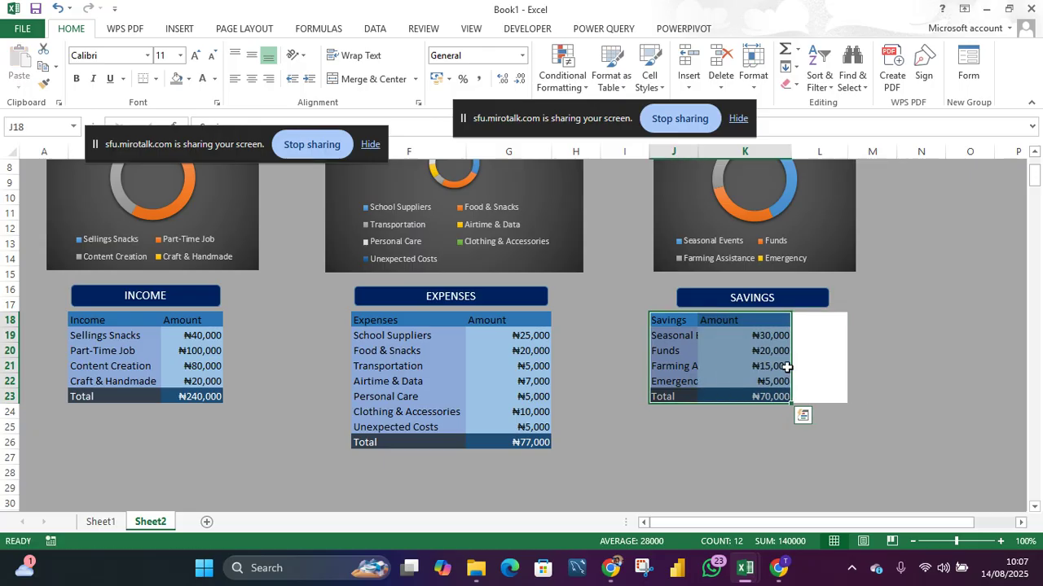
# - Fill the vacated cells L18:L23 with the gray background color
pyautogui.moveTo(806, 319); pyautogui.dragTo(820, 396)
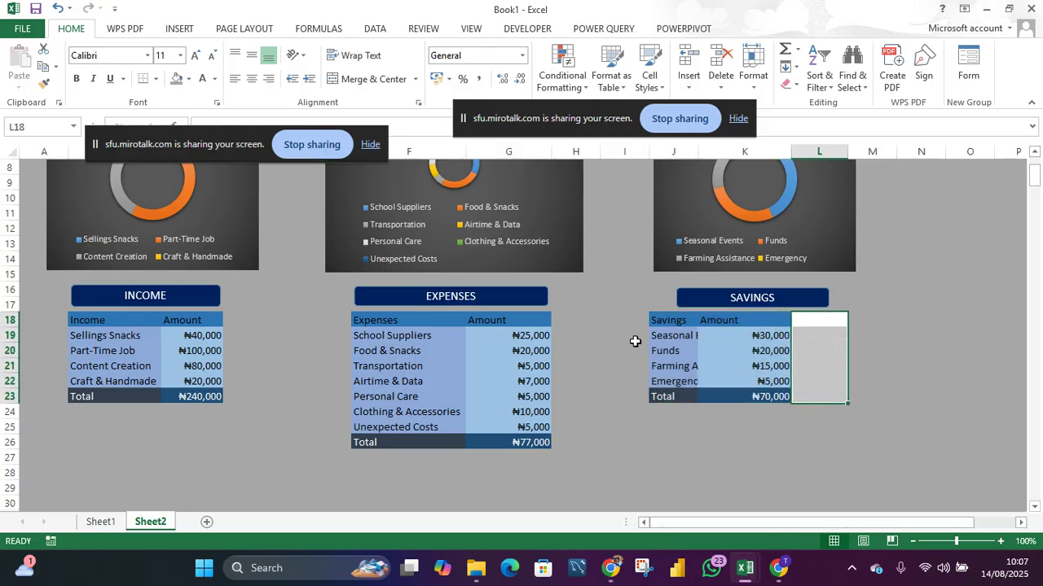
pyautogui.click(176, 78)
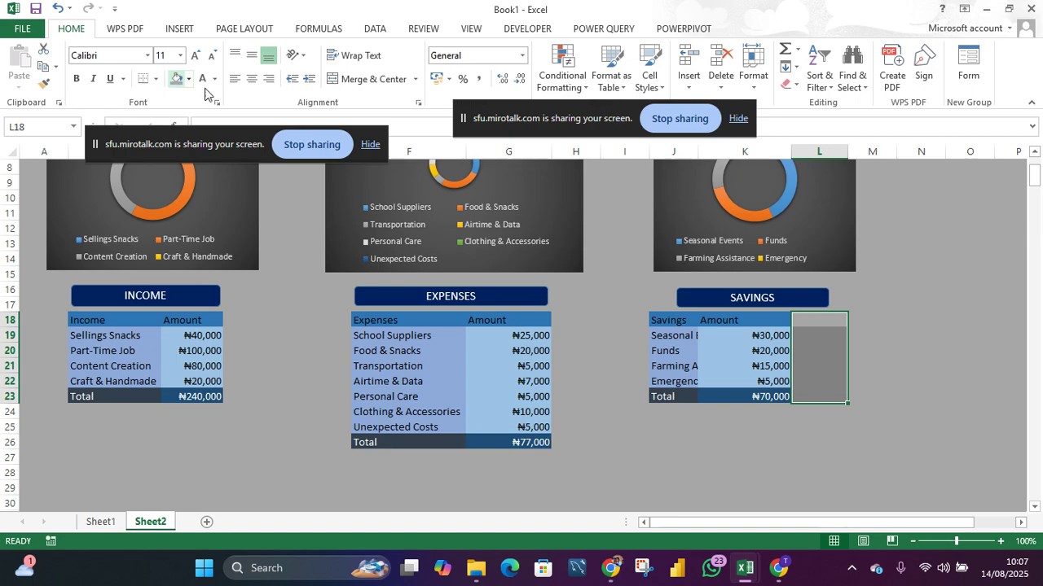
# - Move the SAVINGS header banner left so it sits centred above the savings table
pyautogui.click(730, 300)
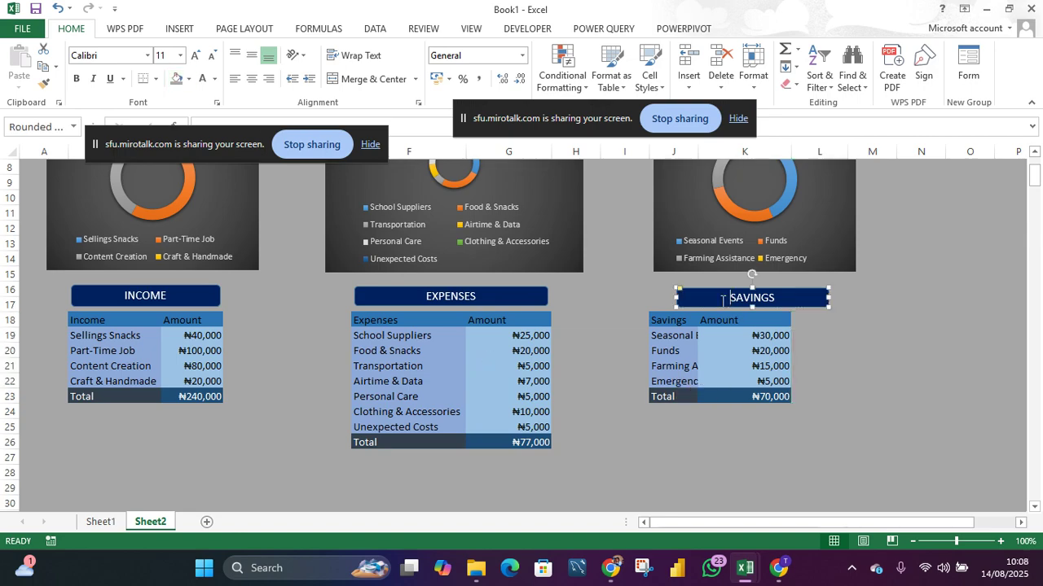
pyautogui.moveTo(715, 299); pyautogui.dragTo(680, 298)
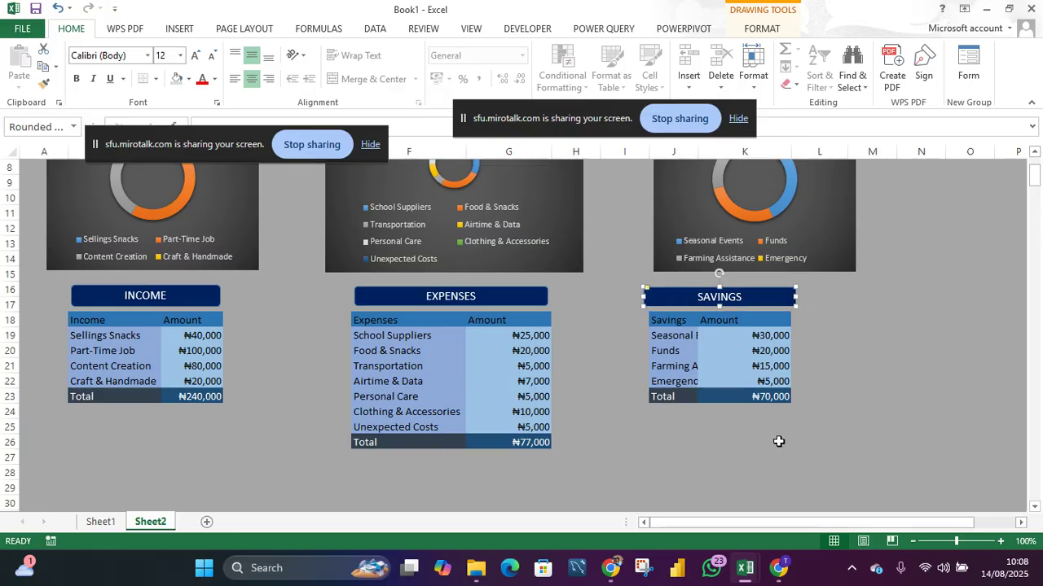
pyautogui.click(776, 439)
# - Zoom out to review the whole budget summary layout with banner, charts and tables
pyautogui.scroll(-1, 591, 394)
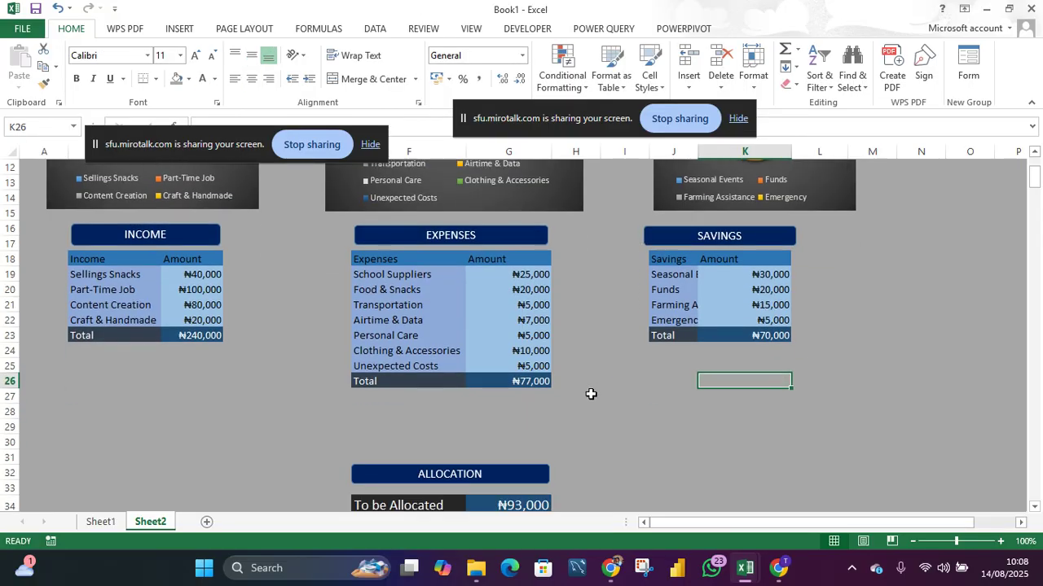
pyautogui.moveTo(956, 541); pyautogui.dragTo(939, 541)
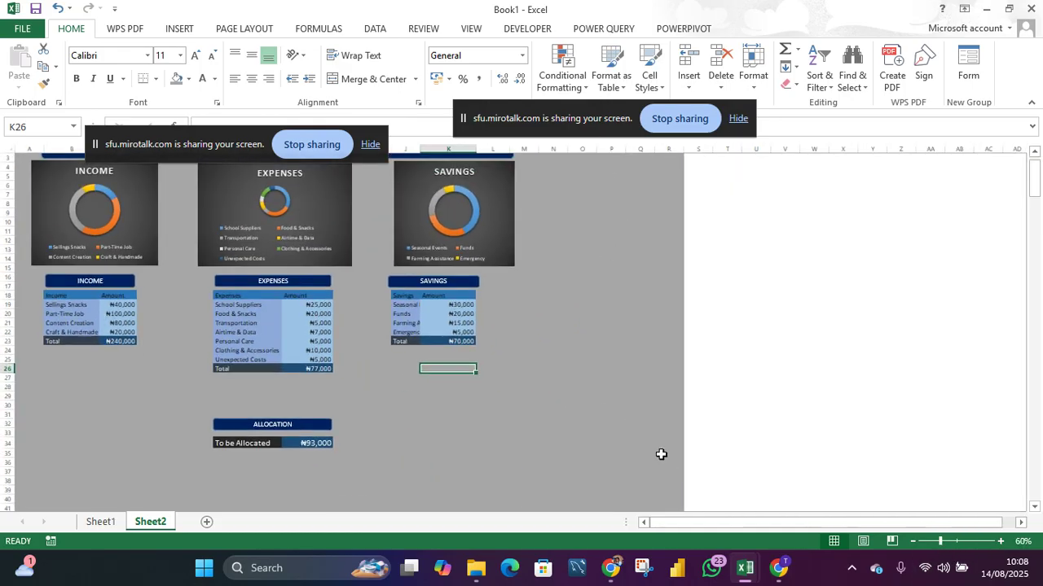
pyautogui.moveTo(244, 143); pyautogui.dragTo(892, 260)
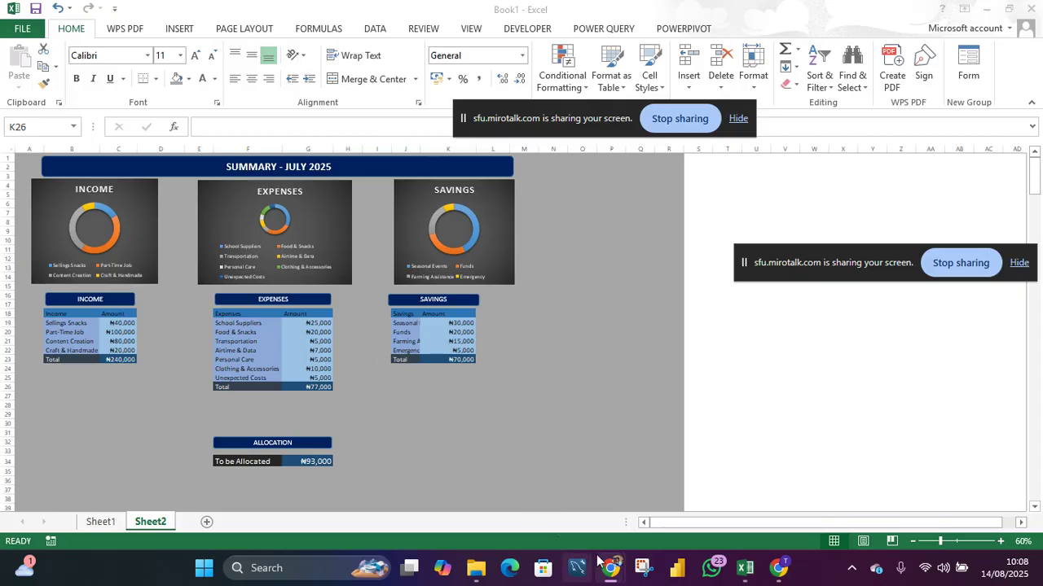
pyautogui.moveTo(609, 571)
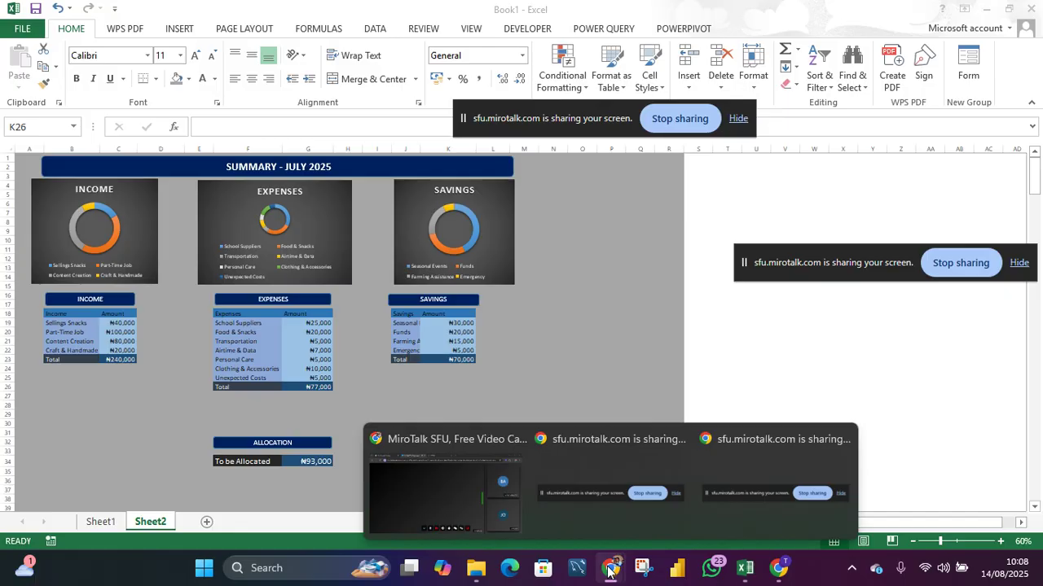
pyautogui.click(501, 512)
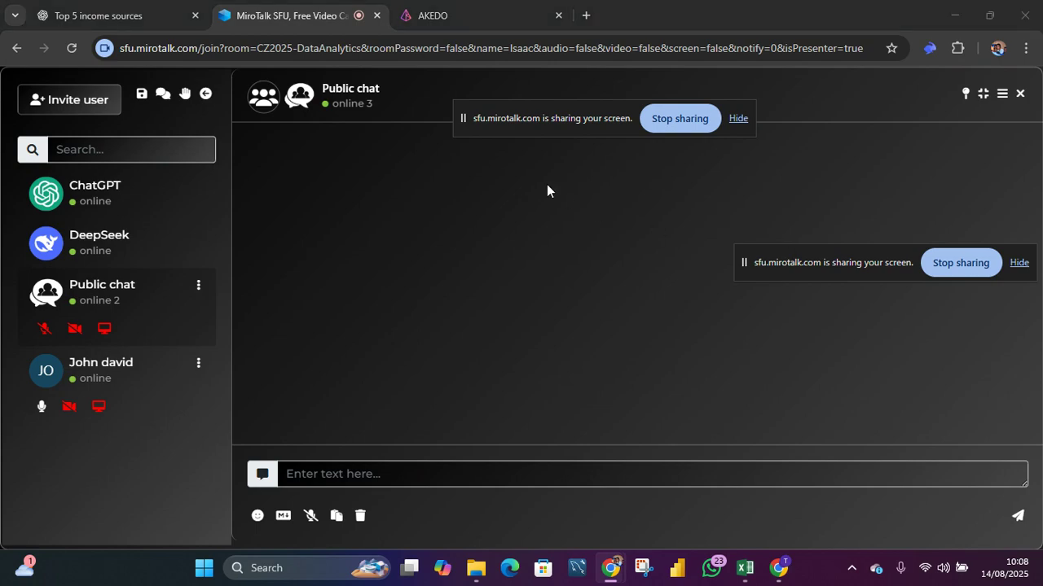
pyautogui.click(1019, 93)
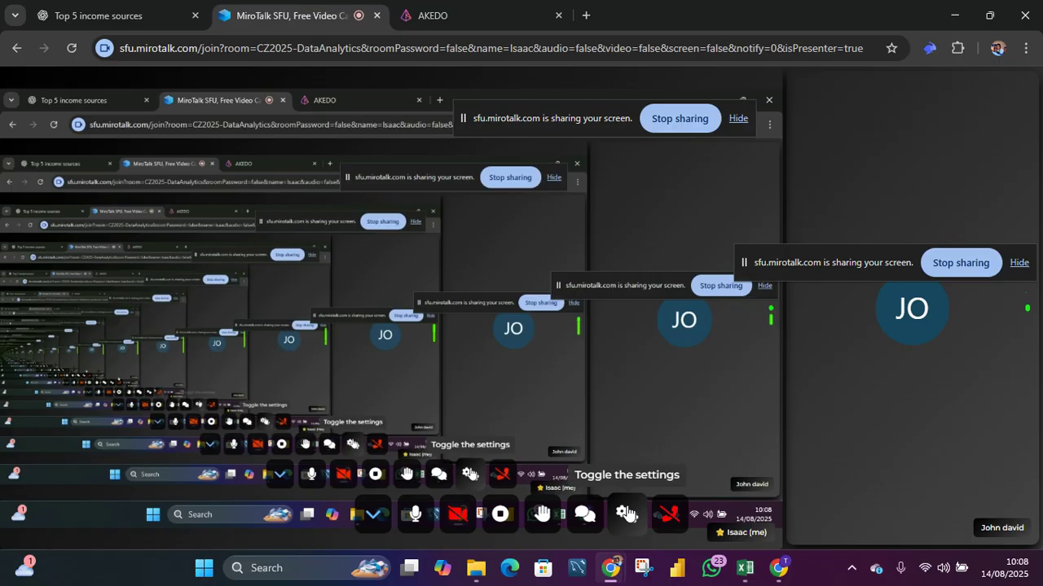
pyautogui.click(625, 512)
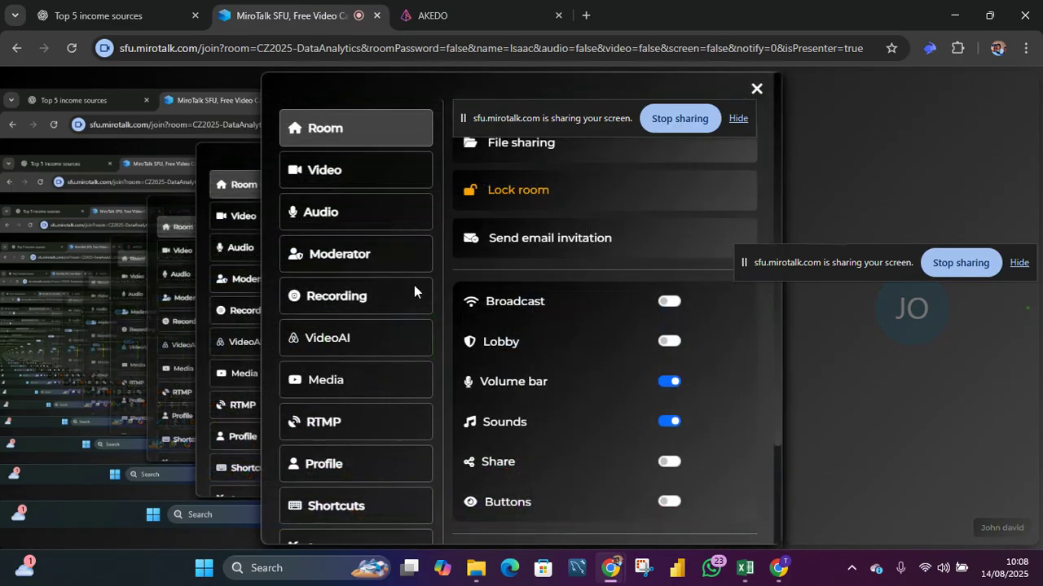
pyautogui.click(351, 294)
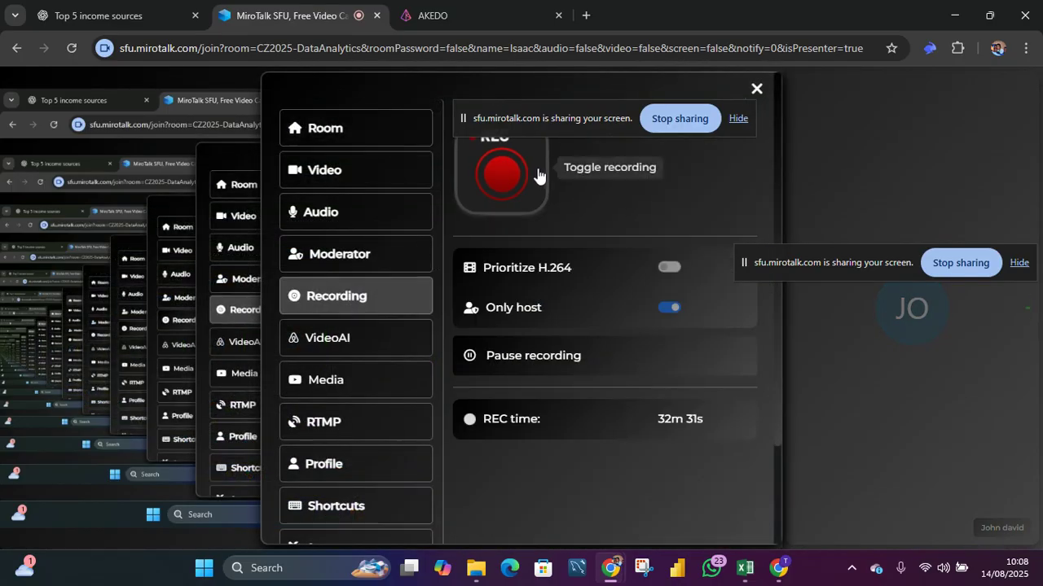